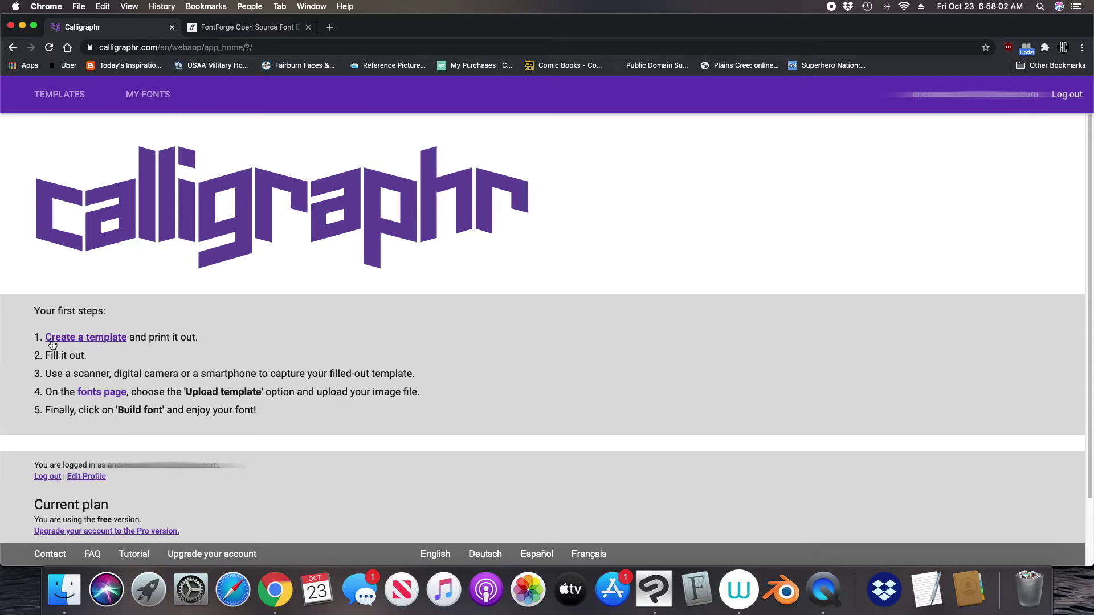
Start a new template and add the Minimal English, Minimal Numbers and Minimal Punctuation character sets.
left_click(106, 344)
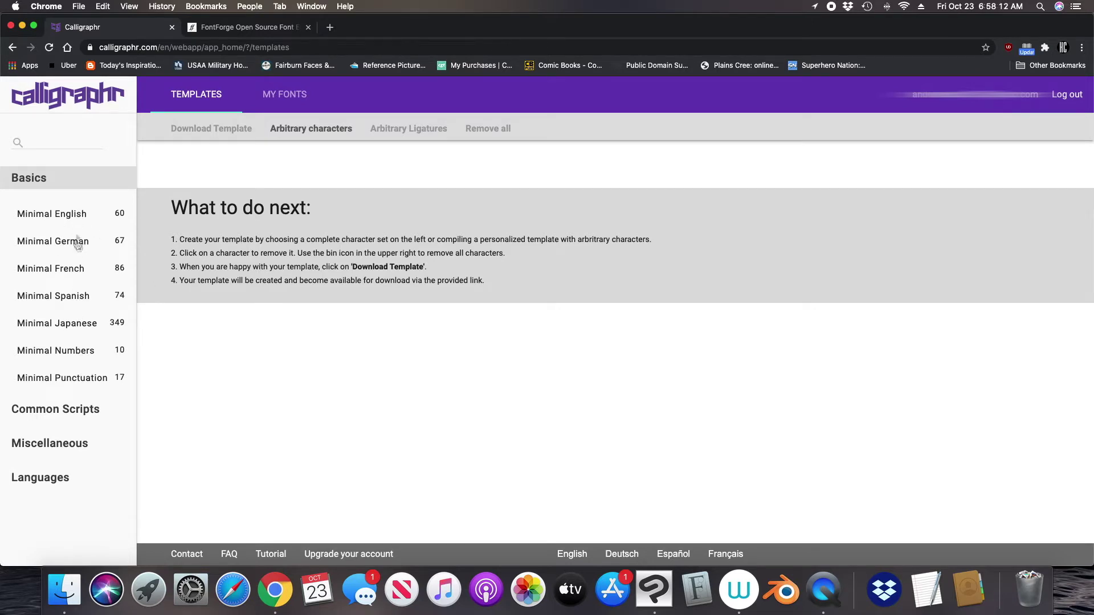
left_click(73, 216)
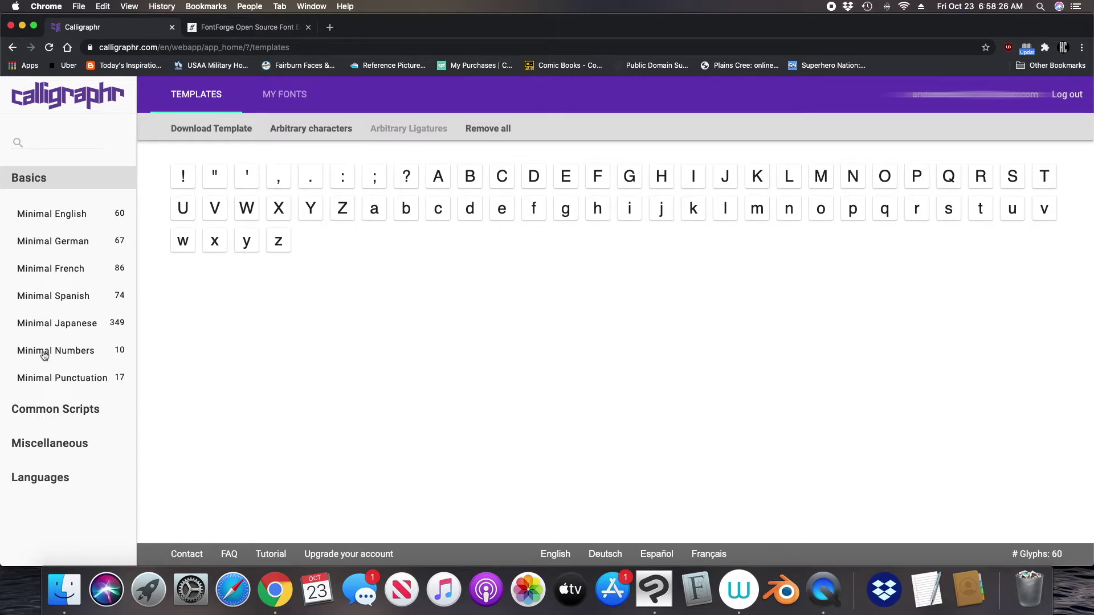
left_click(86, 356)
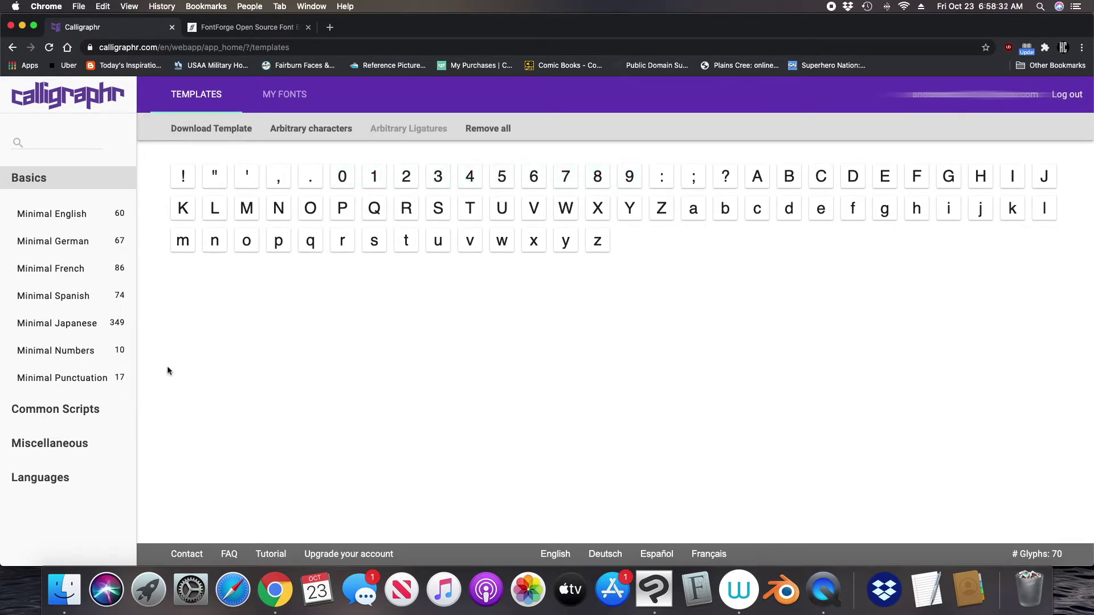
left_click(76, 380)
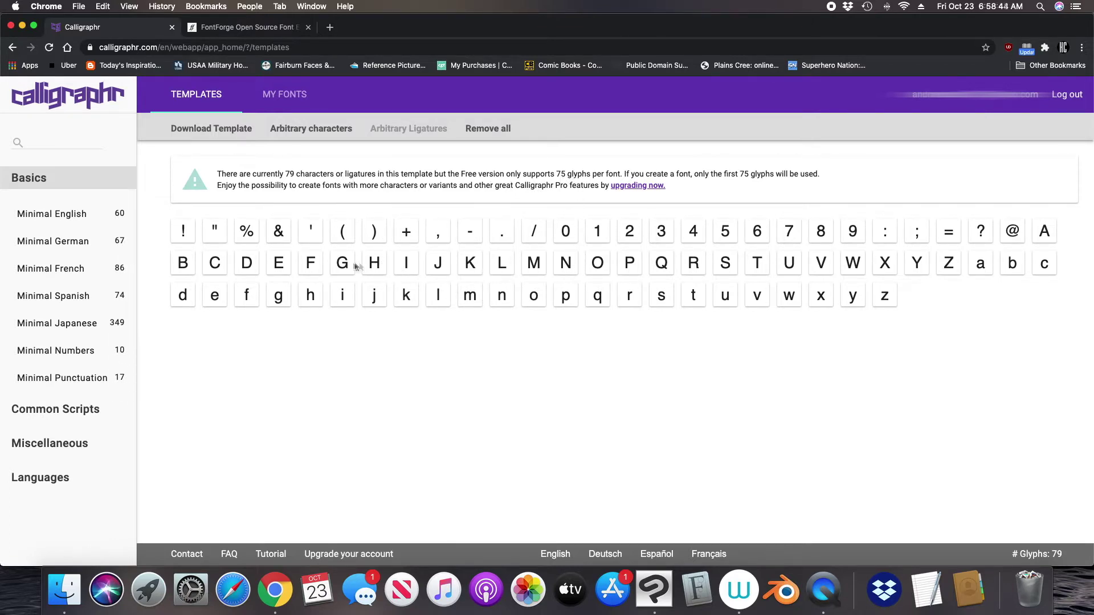
Delete the ampersand, the colon and both parenthesis glyphs from the template.
left_click(286, 237)
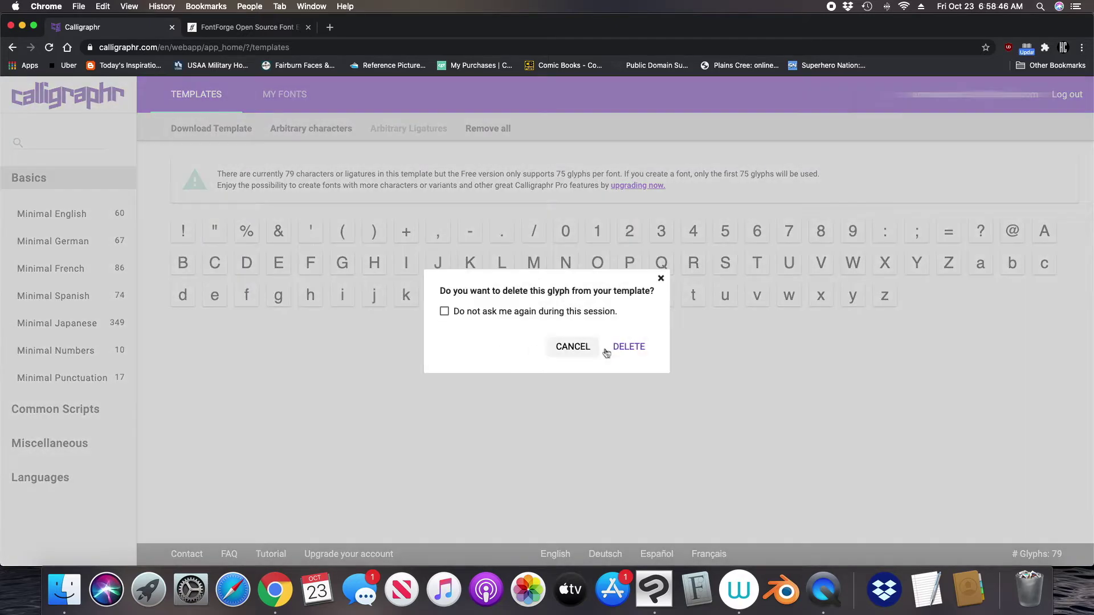
left_click(629, 348)
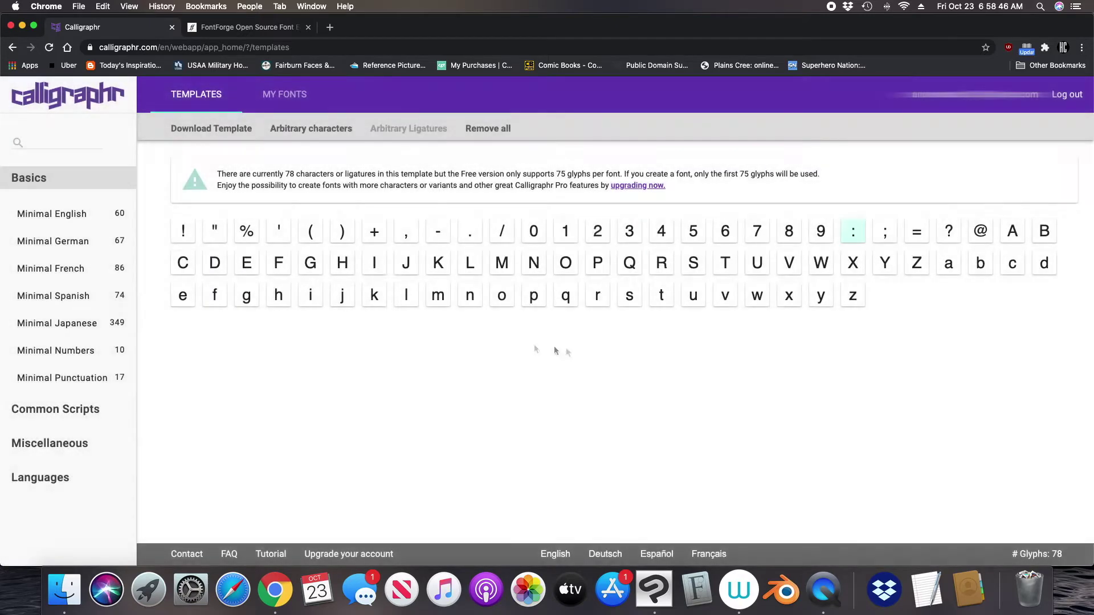
left_click(857, 237)
left_click(633, 346)
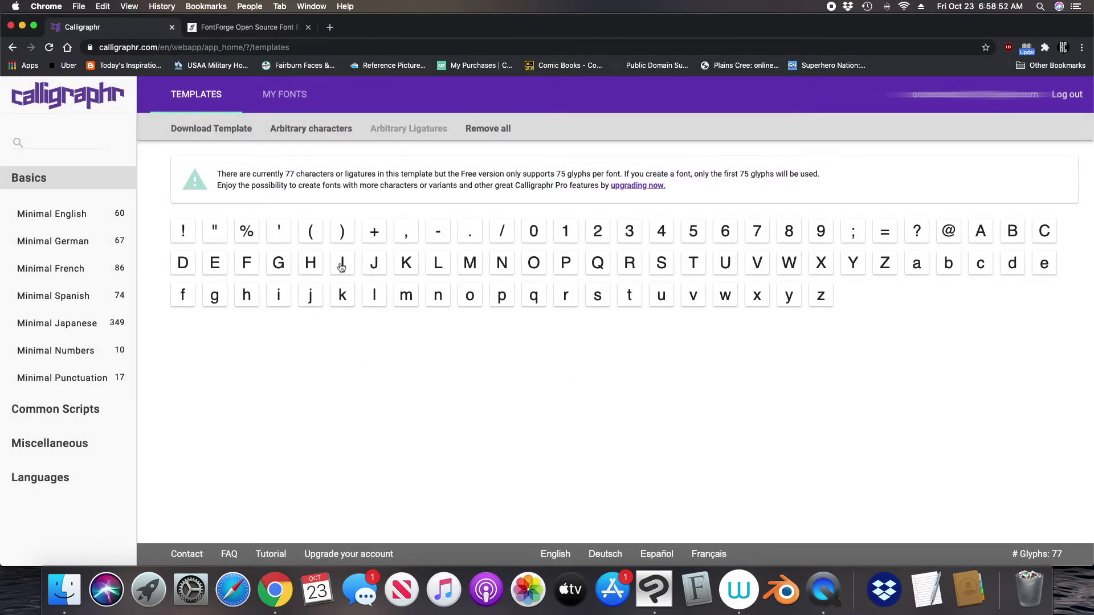
left_click(340, 234)
left_click(618, 356)
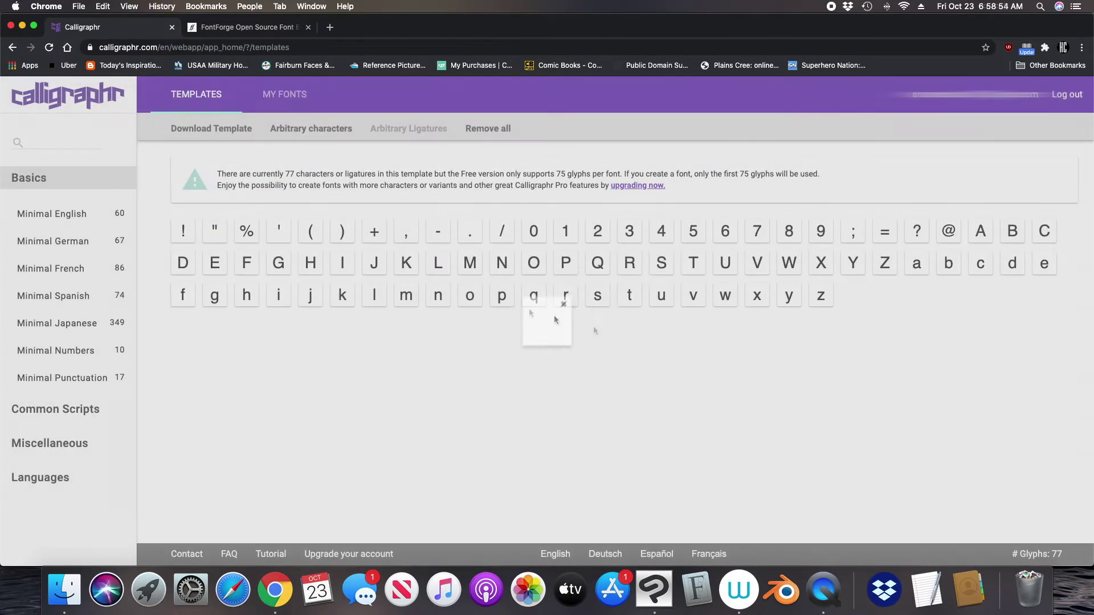
left_click(311, 233)
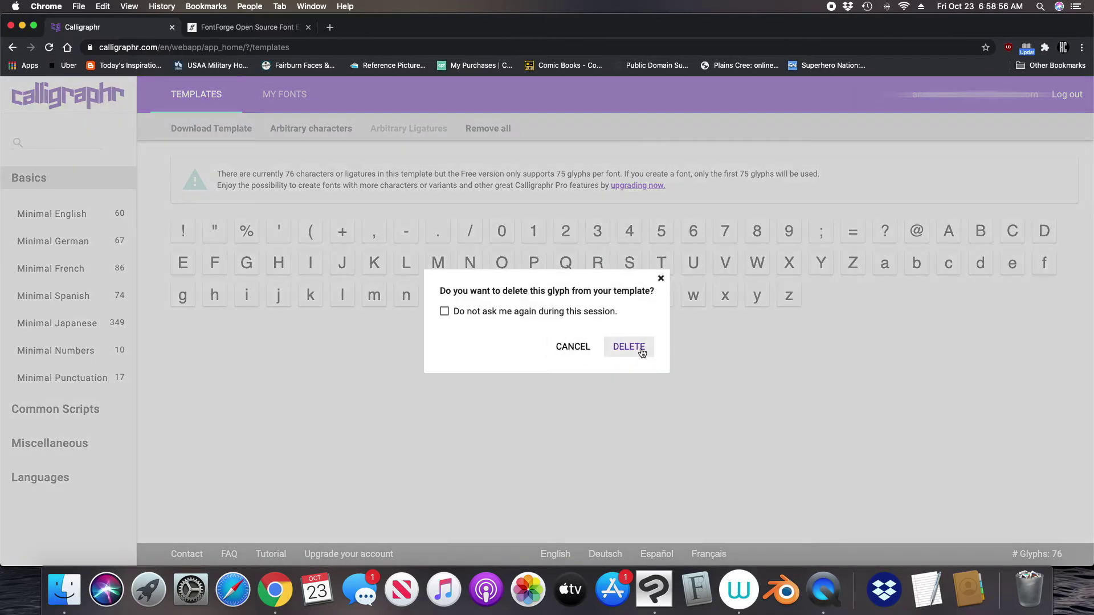
left_click(639, 348)
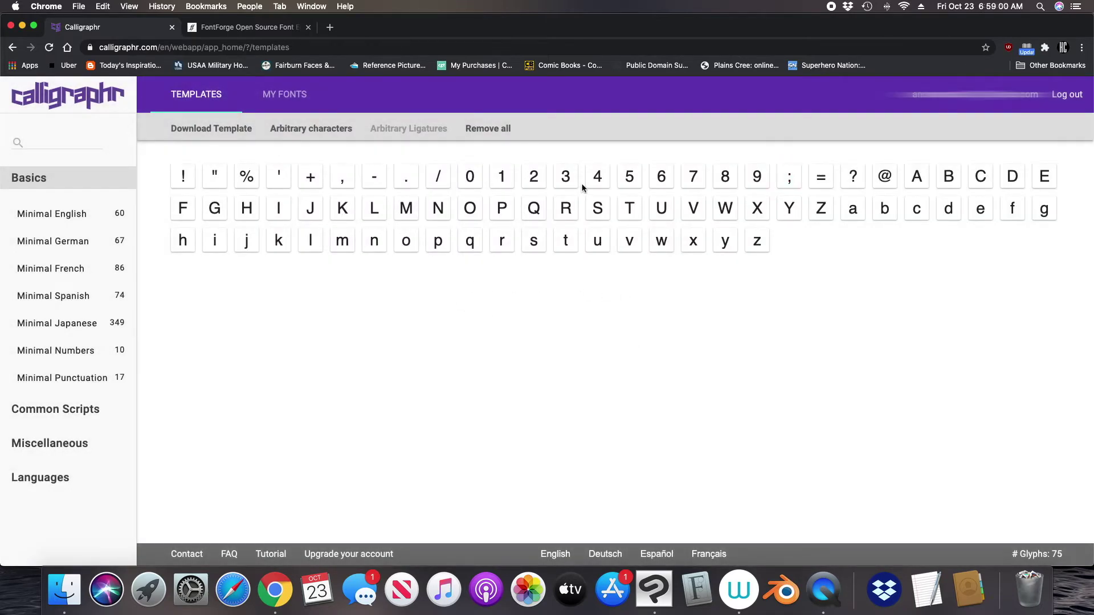
Remove all characters from the template and add only the Minimal English and Minimal Numbers sets.
left_click(493, 127)
left_click(621, 345)
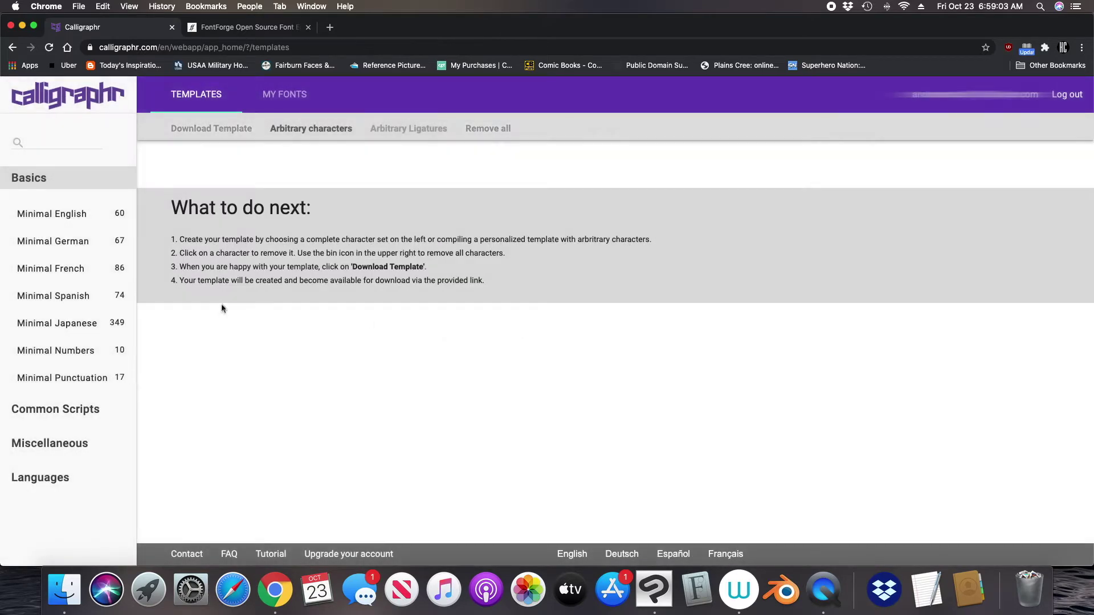
left_click(80, 215)
left_click(69, 350)
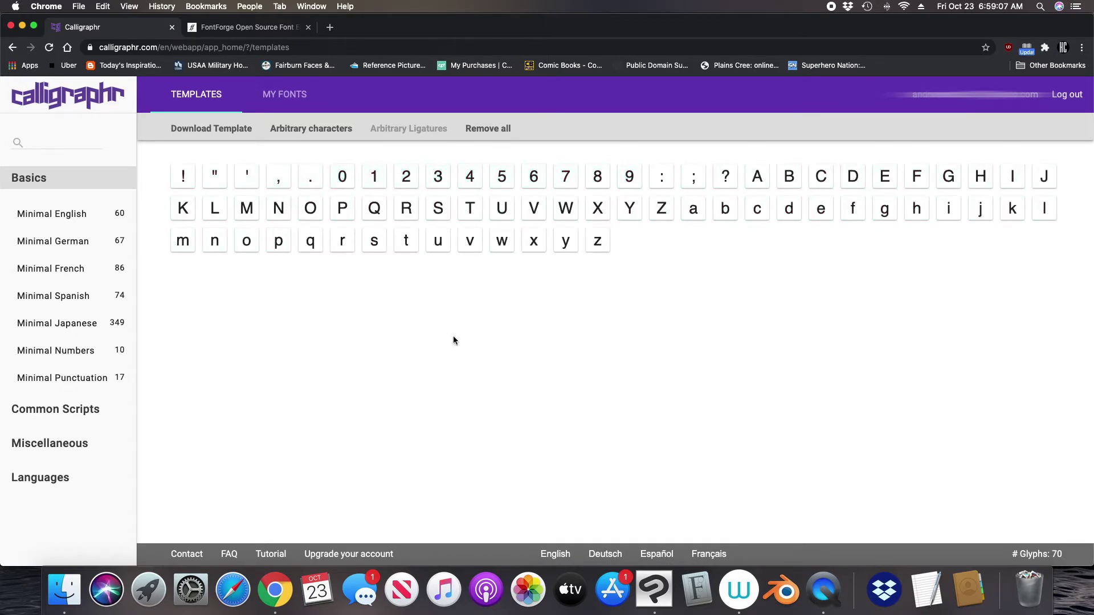
Download the template as Calligraphr-Template in PNG format, with characters shown as background.
left_click(200, 133)
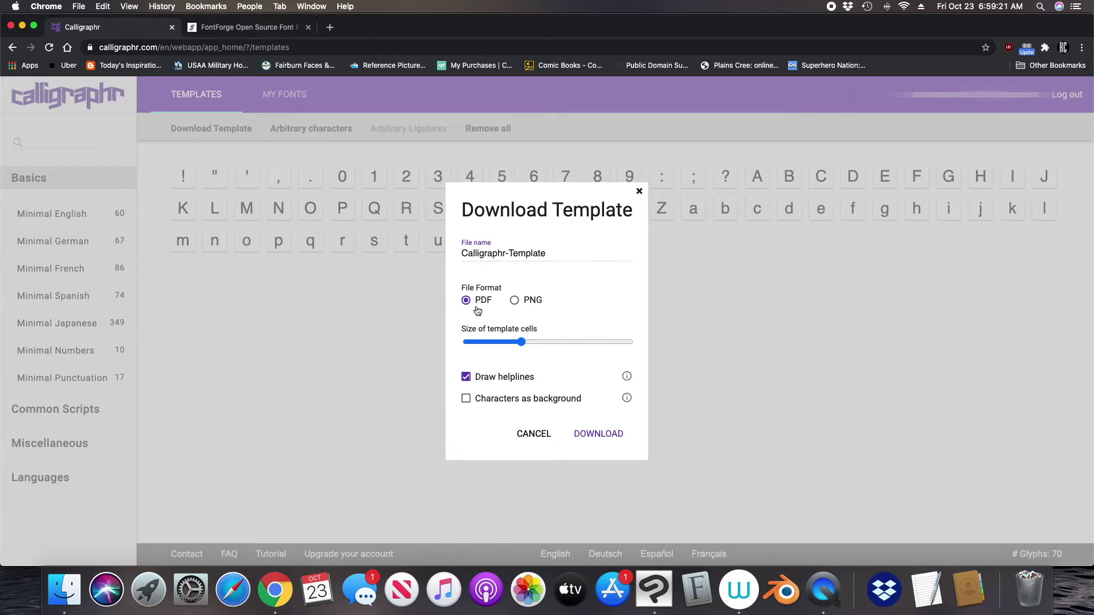
left_click(515, 304)
left_click(468, 401)
left_click(592, 437)
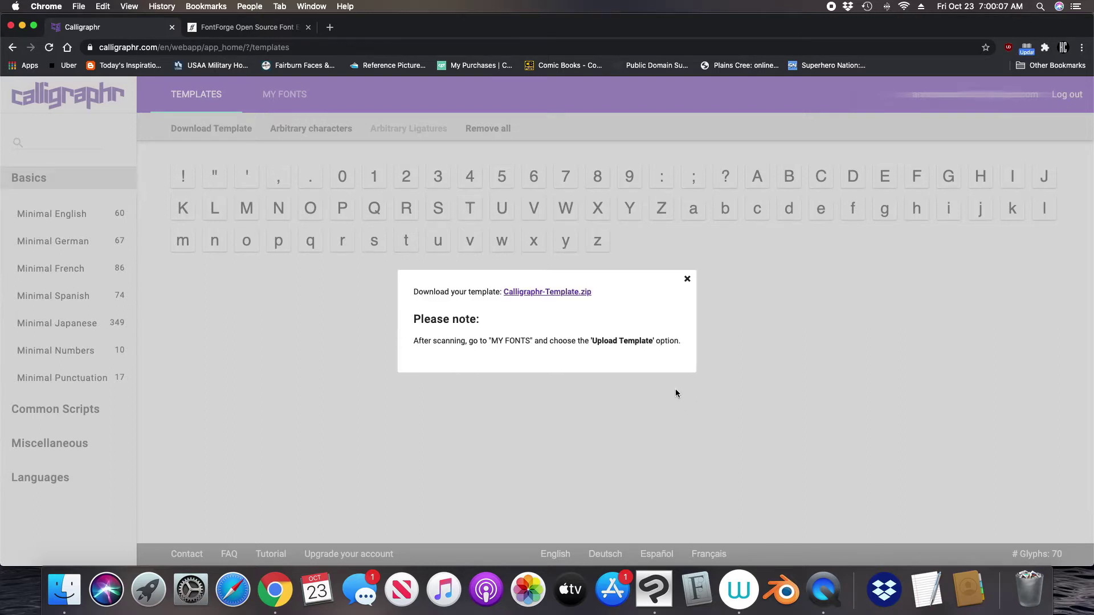
left_click(562, 297)
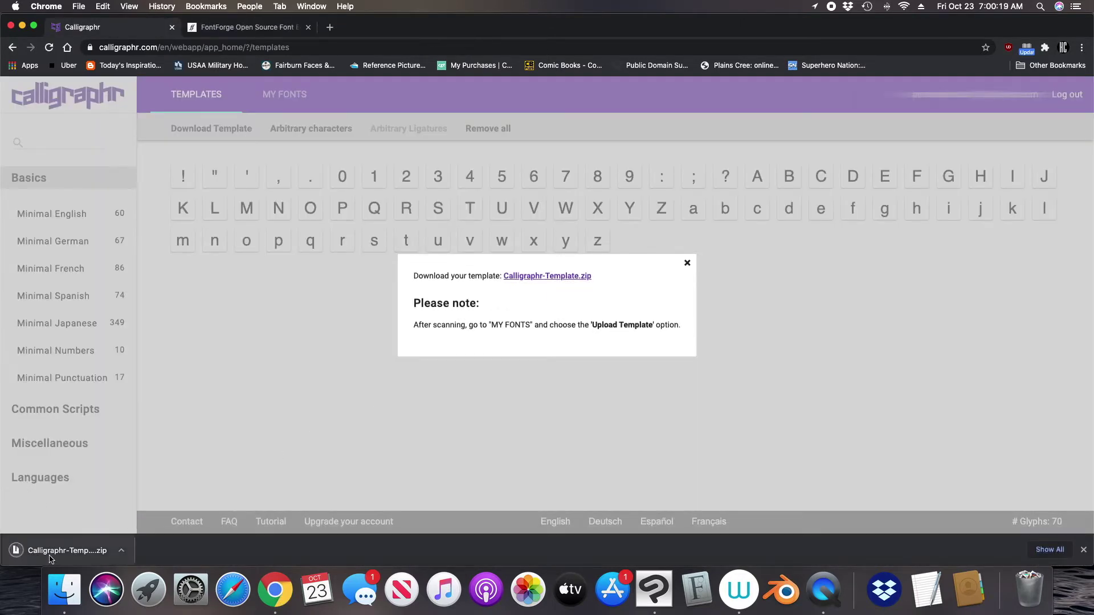
Extract the downloaded template zip, view the files in its folder, and close the Finder and browser windows.
left_click(49, 551)
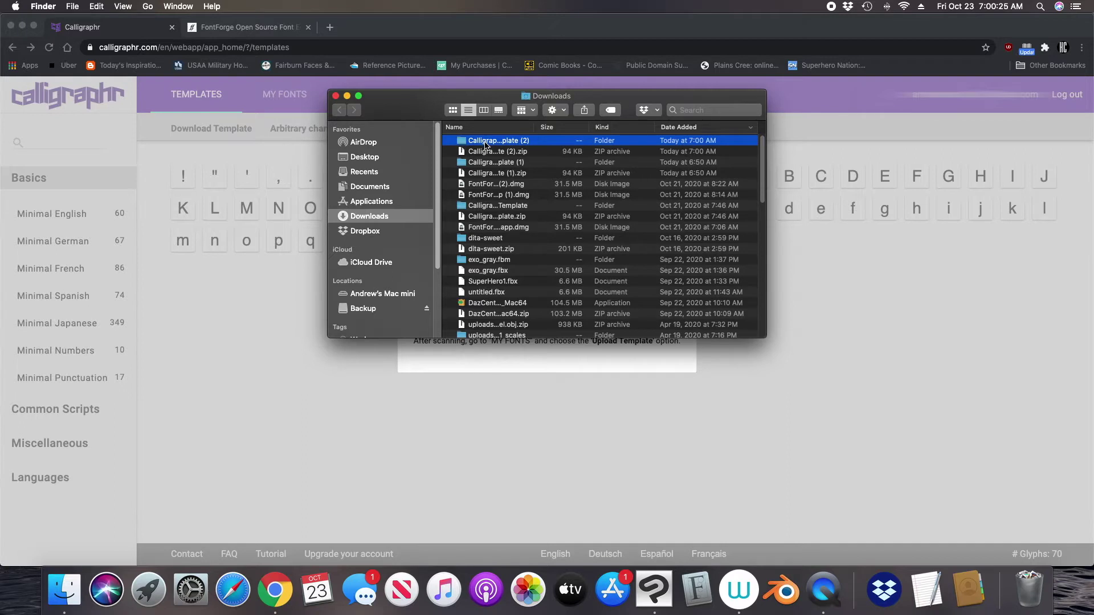
double_click(486, 143)
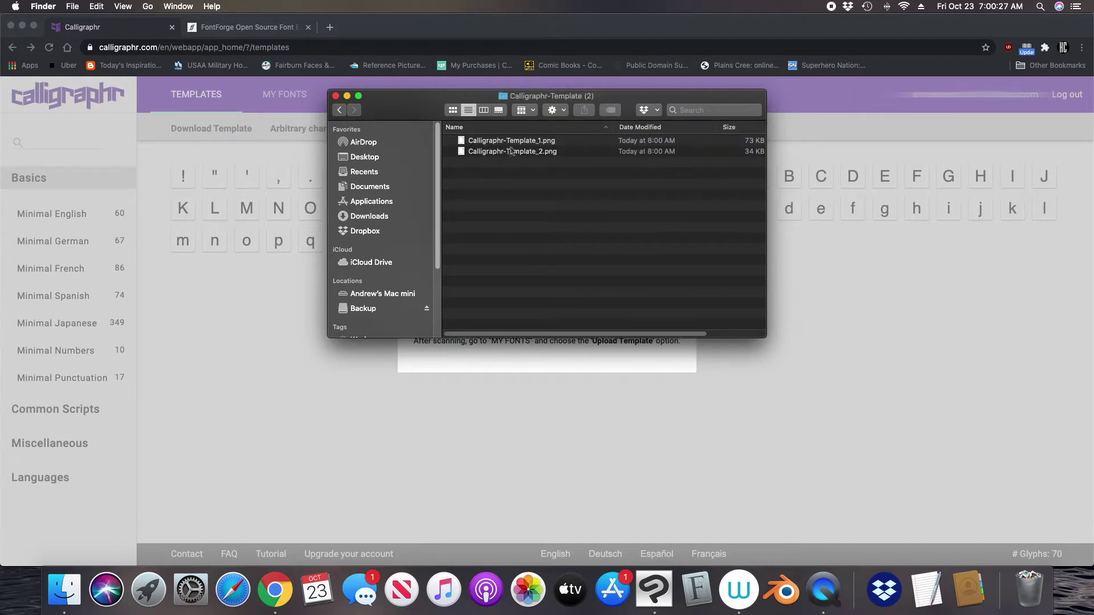
left_click(335, 96)
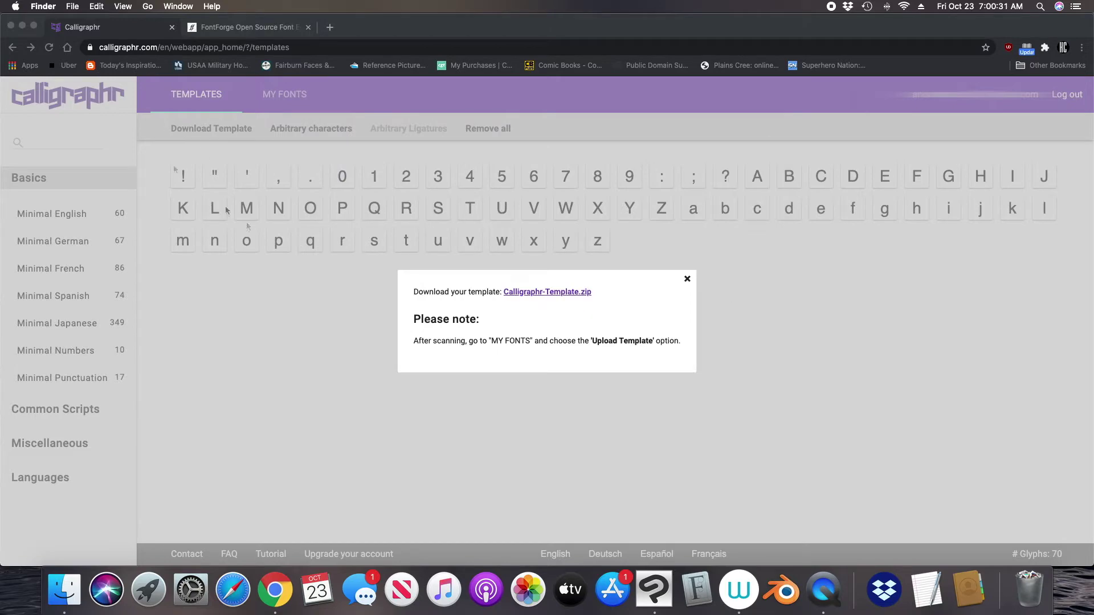
left_click(10, 26)
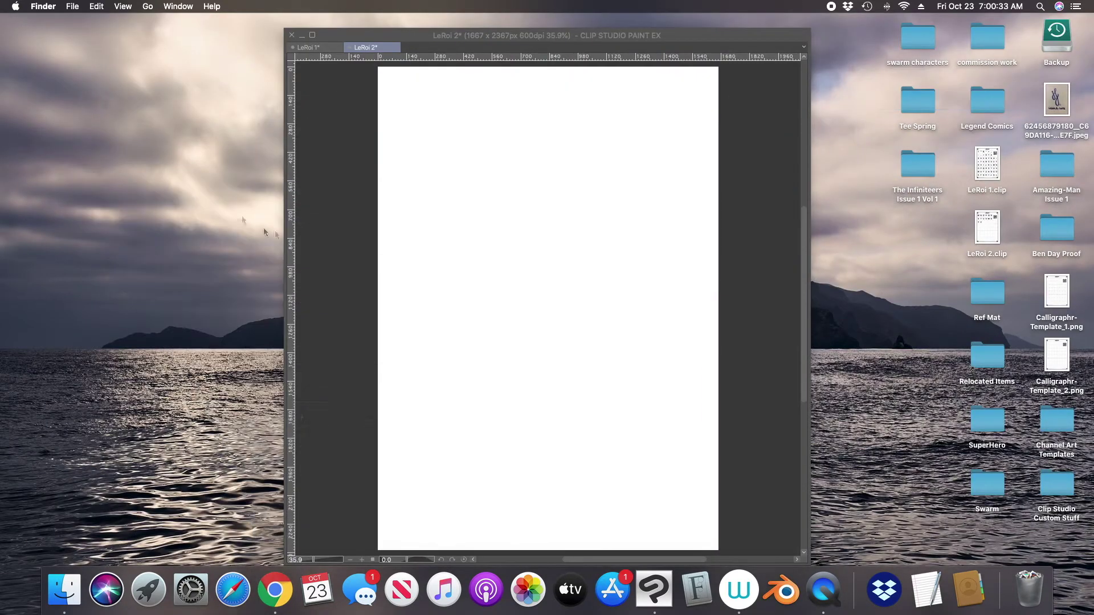
Open Calligraphr-Template_1.png and Calligraphr-Template_2.png from the desktop, view them side by side, and close both.
double_click(1058, 293)
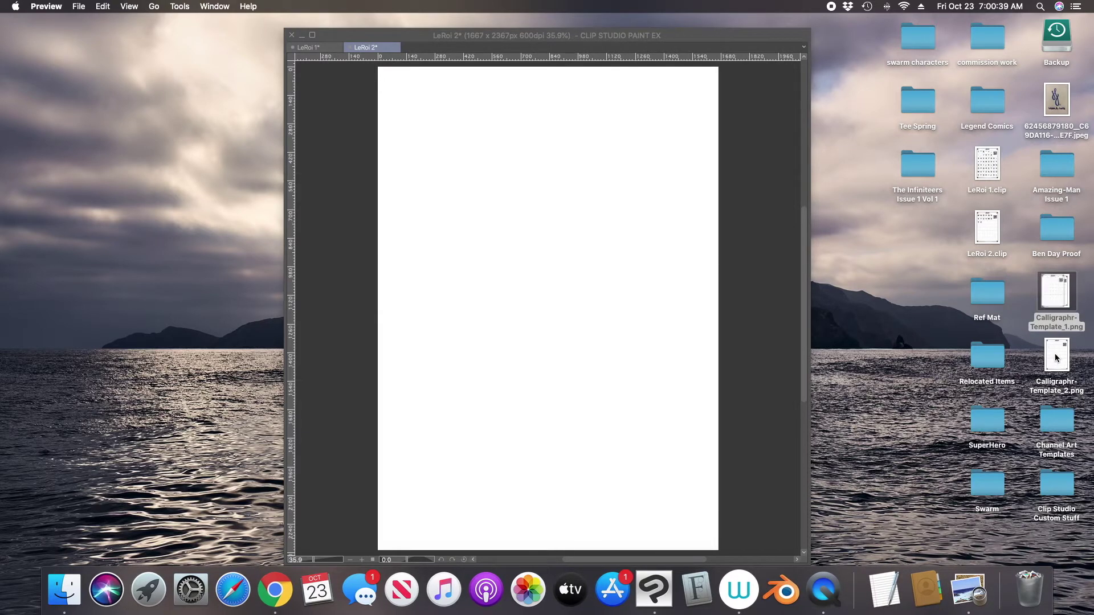
double_click(1057, 360)
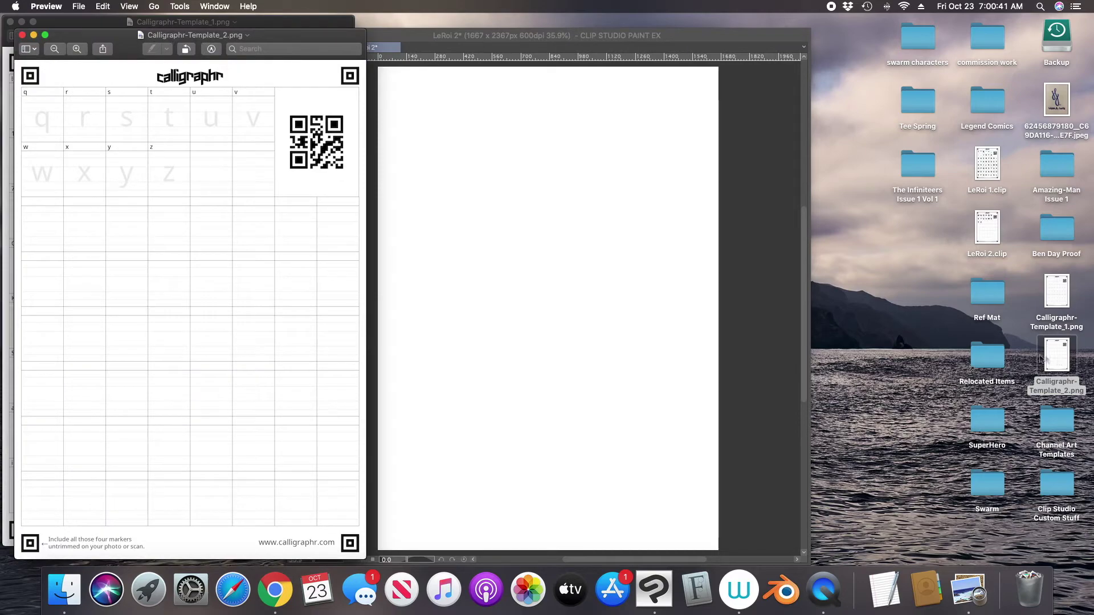
left_click_drag(296, 36, 645, 25)
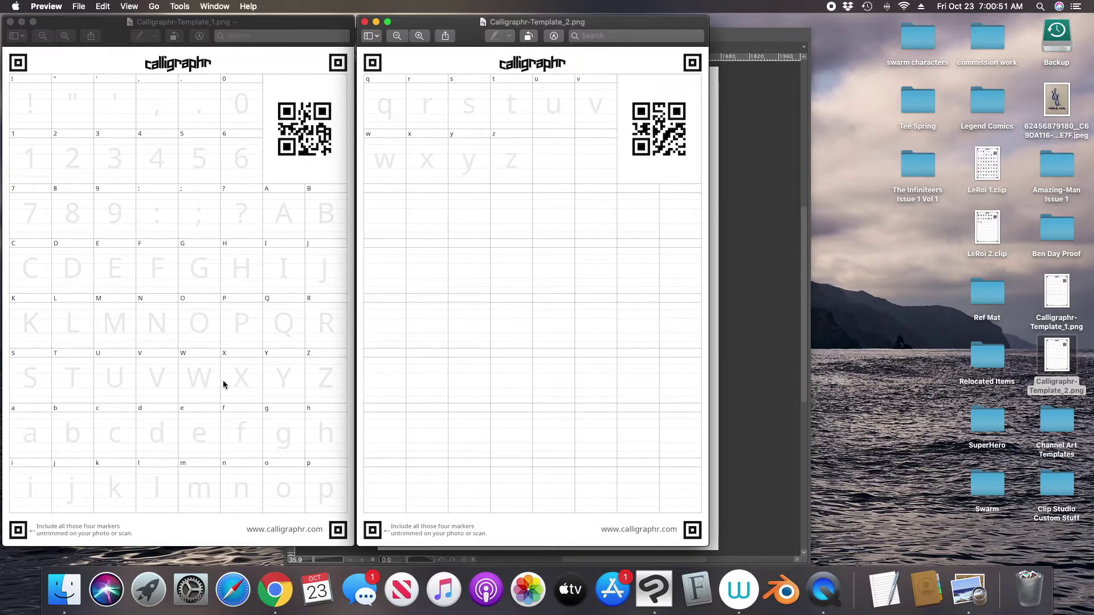
left_click(364, 22)
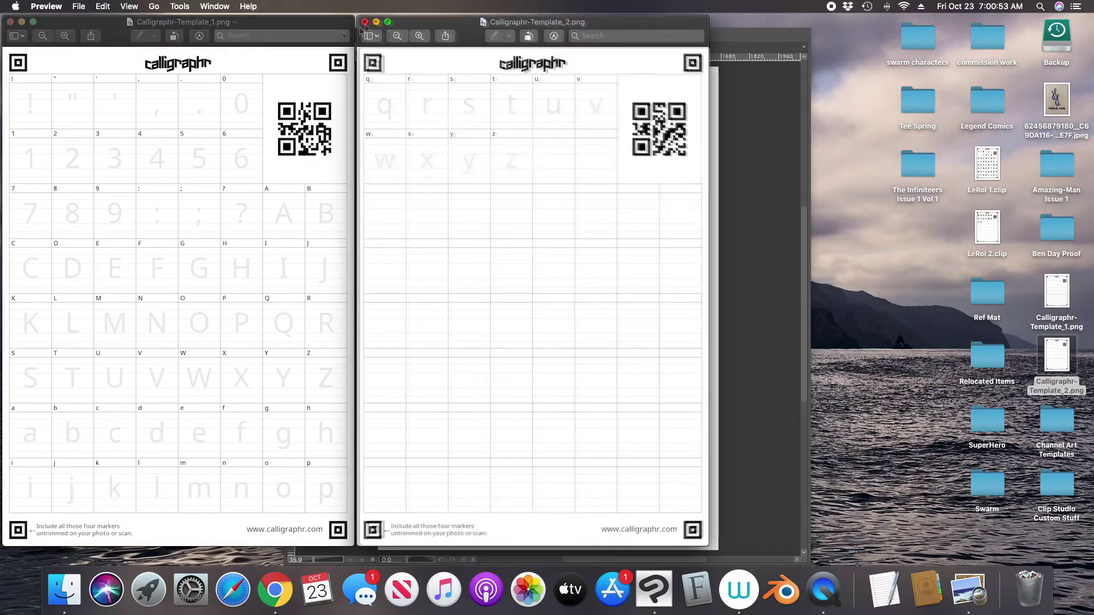
left_click(9, 22)
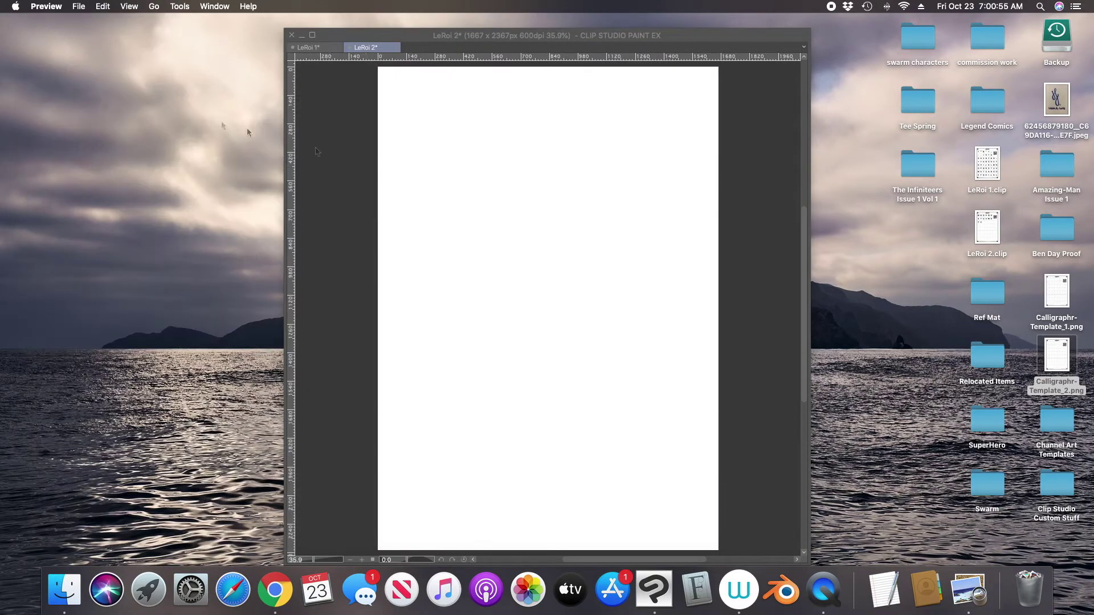
Switch to Clip Studio Paint and create a new 1667 x 2367 px illustration at 600 resolution with Color as basic expression color.
left_click(747, 319)
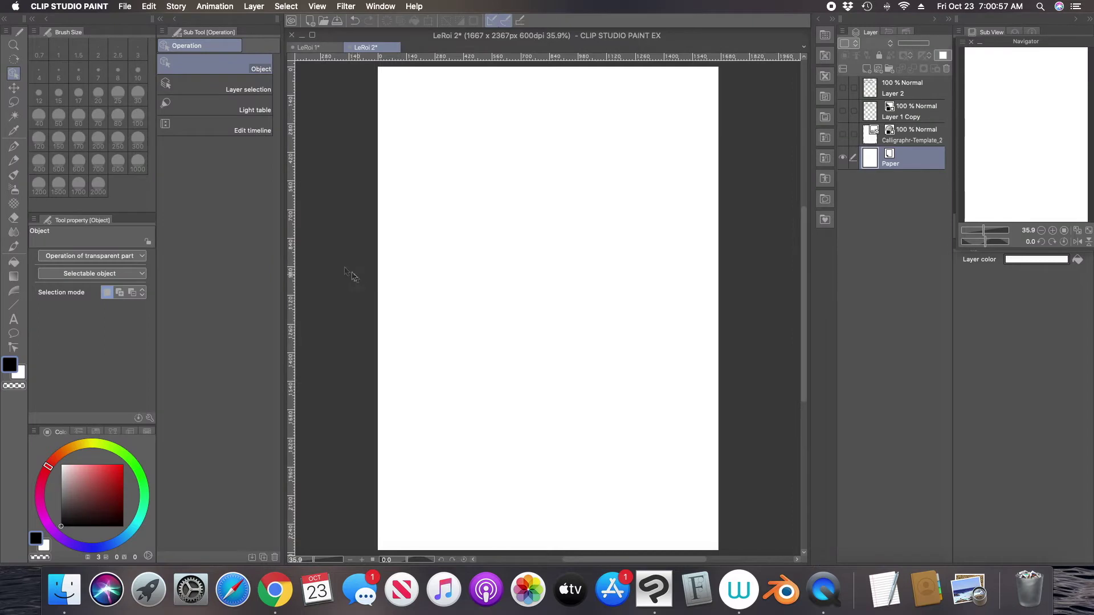
left_click(310, 48)
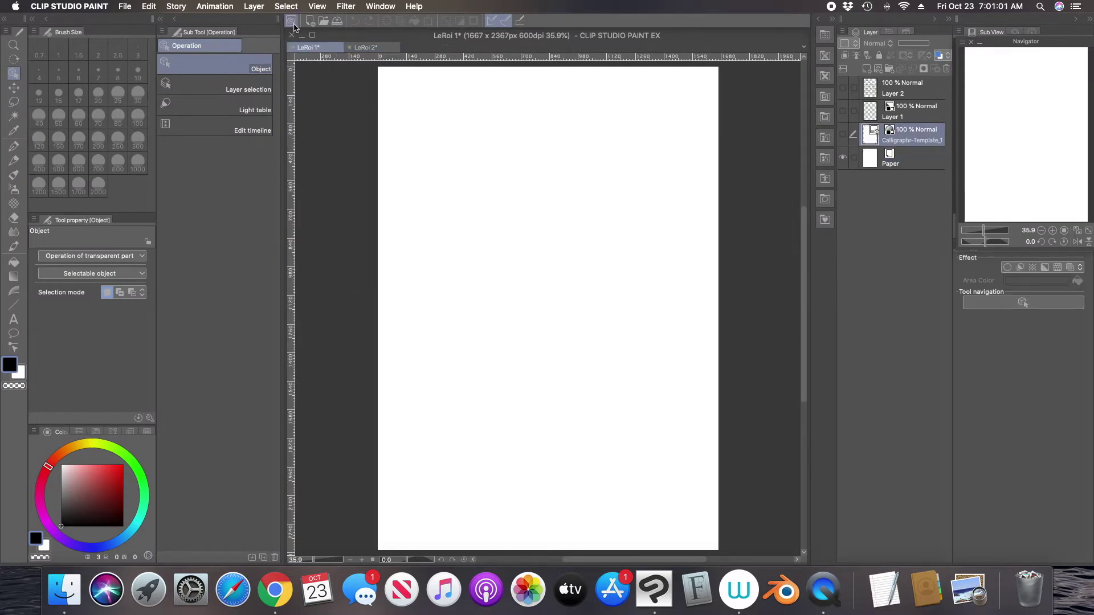
left_click(311, 21)
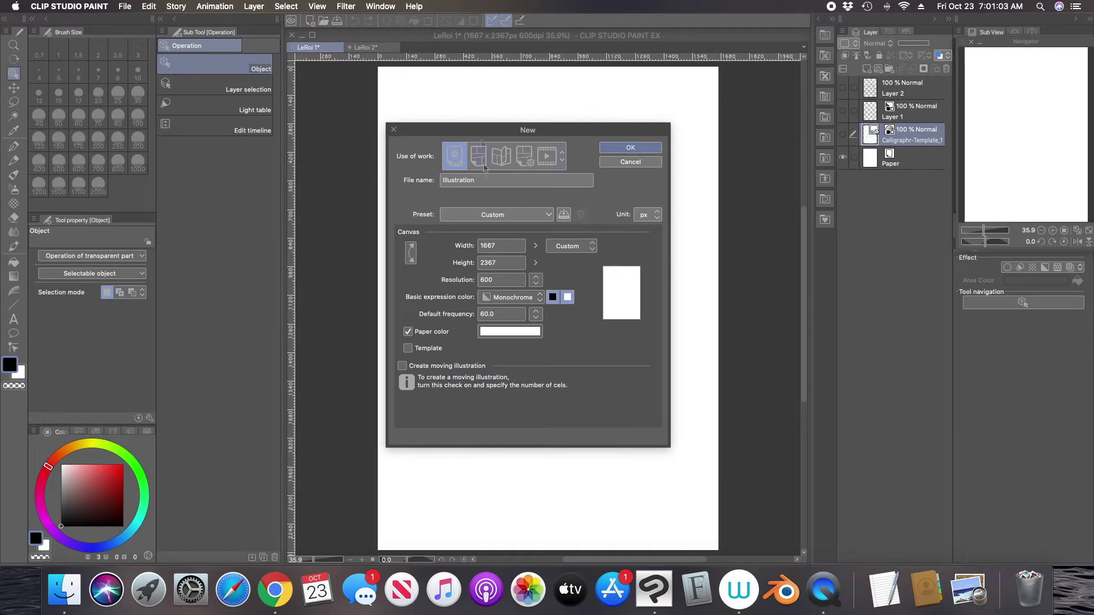
left_click(502, 280)
left_click(501, 302)
left_click(501, 315)
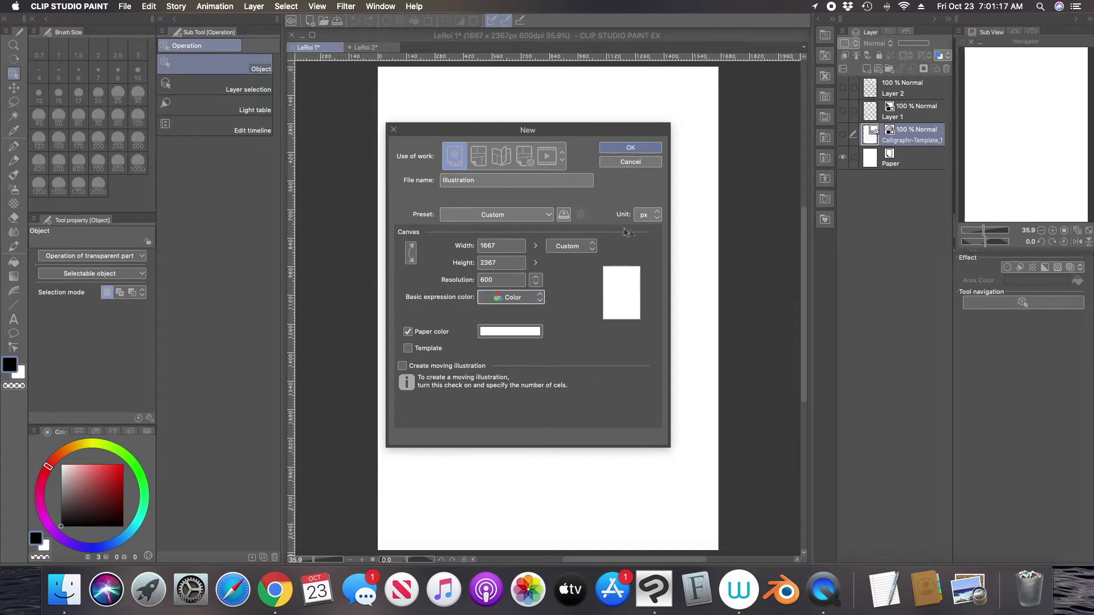
left_click(635, 149)
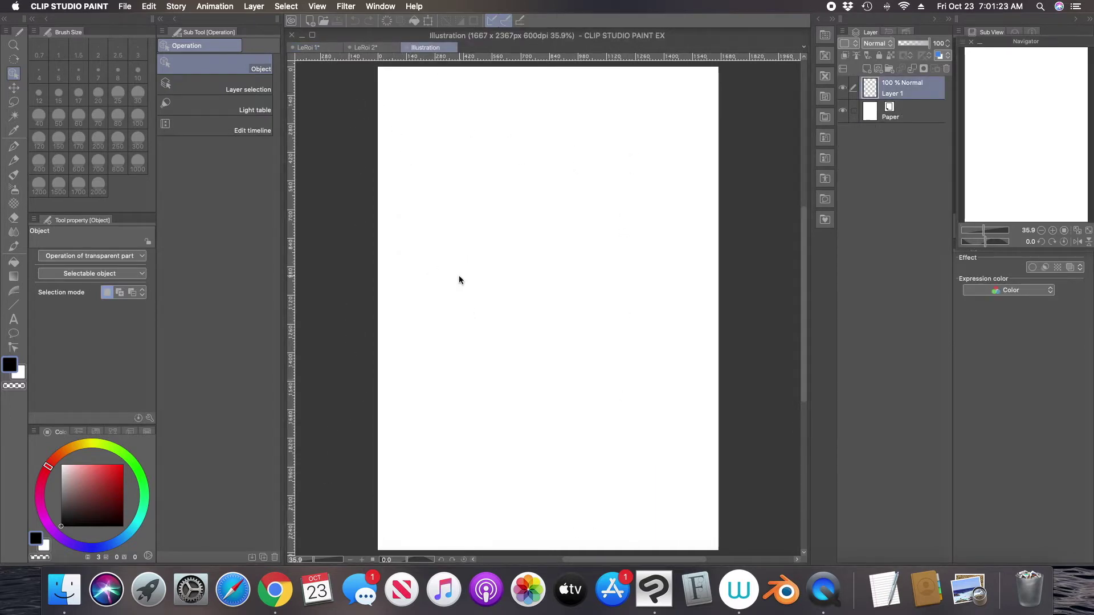
Show the Calligraphr-Template_1 layer in the LeRoi 1 document.
left_click(318, 48)
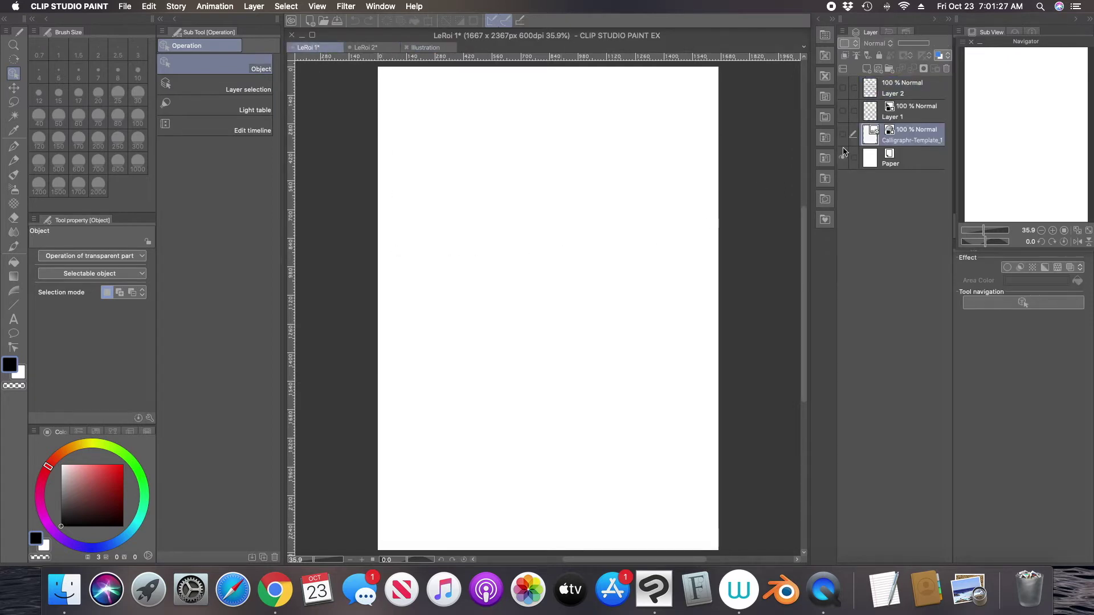
left_click(843, 135)
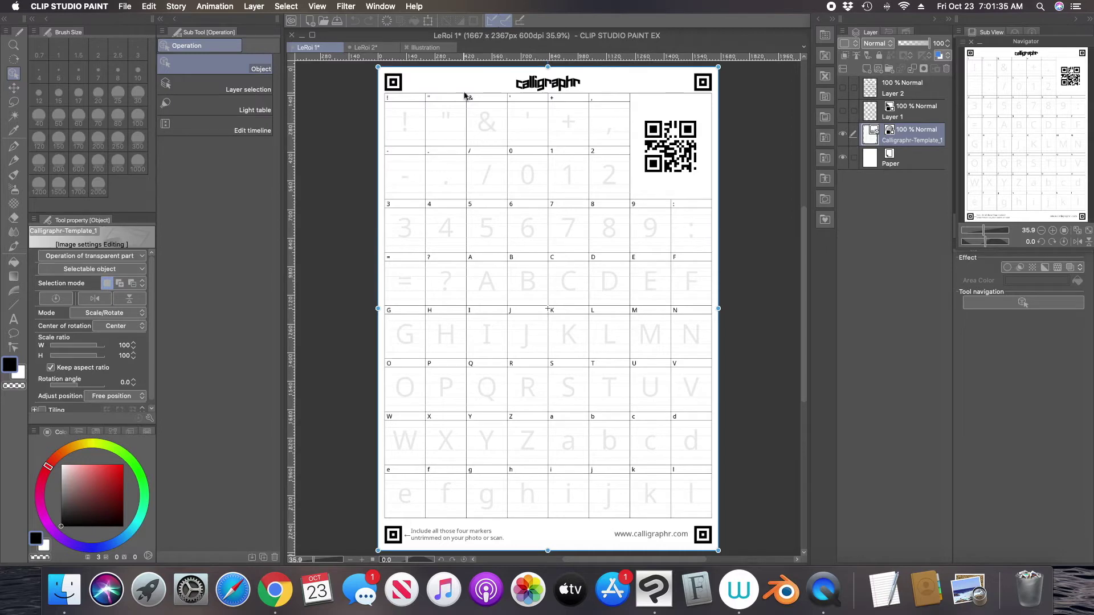
scroll(489, 110, "up", 5)
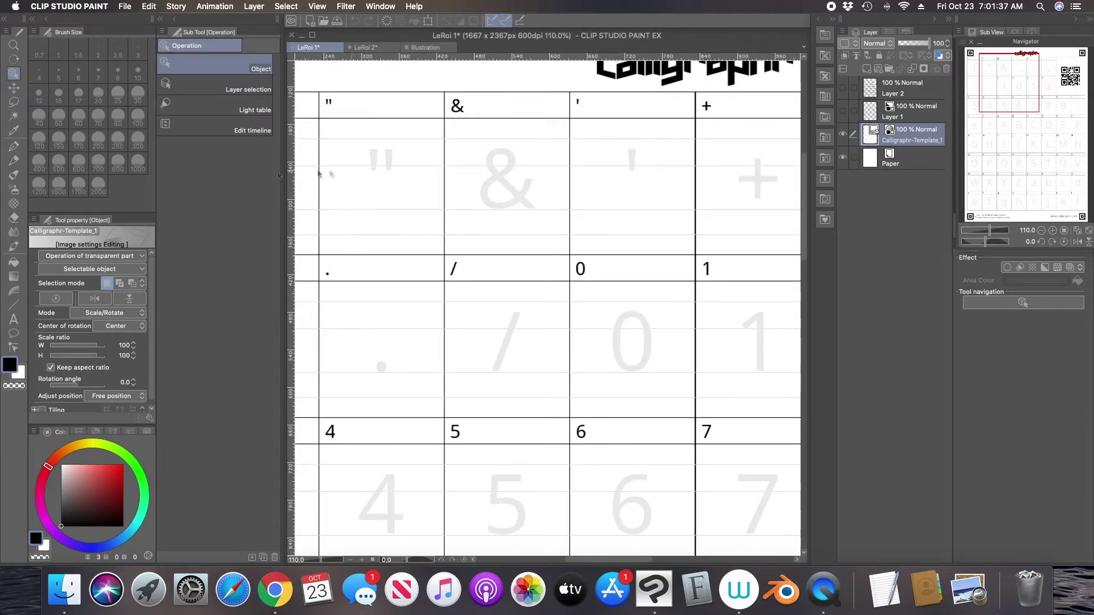
Add a raster layer directly above the template layer and draw a size 30 G-pen stroke over the ampersand guide.
left_click(16, 150)
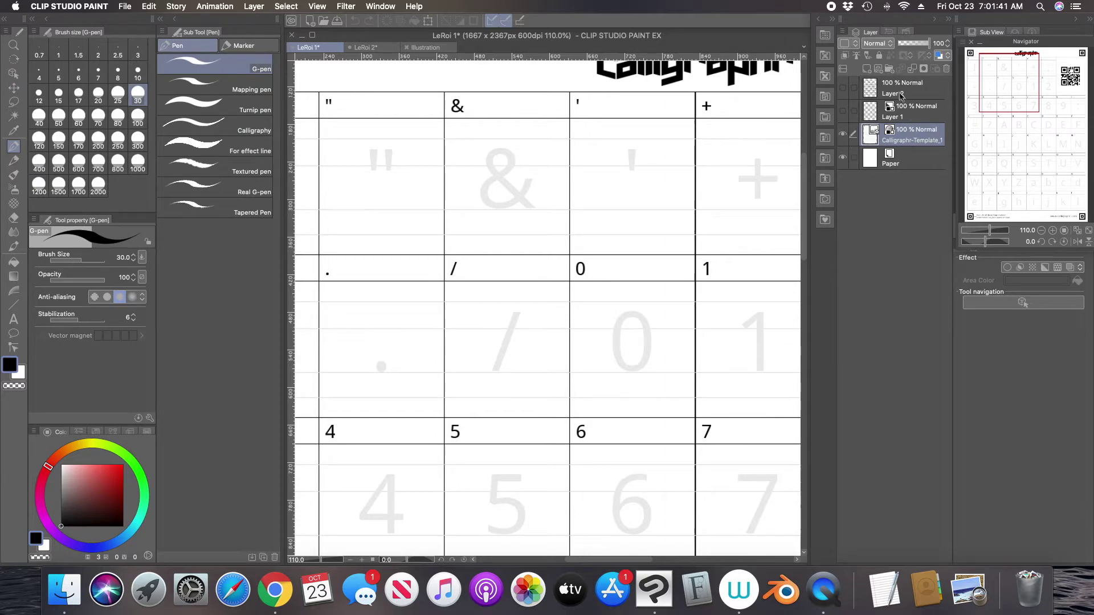
left_click(867, 71)
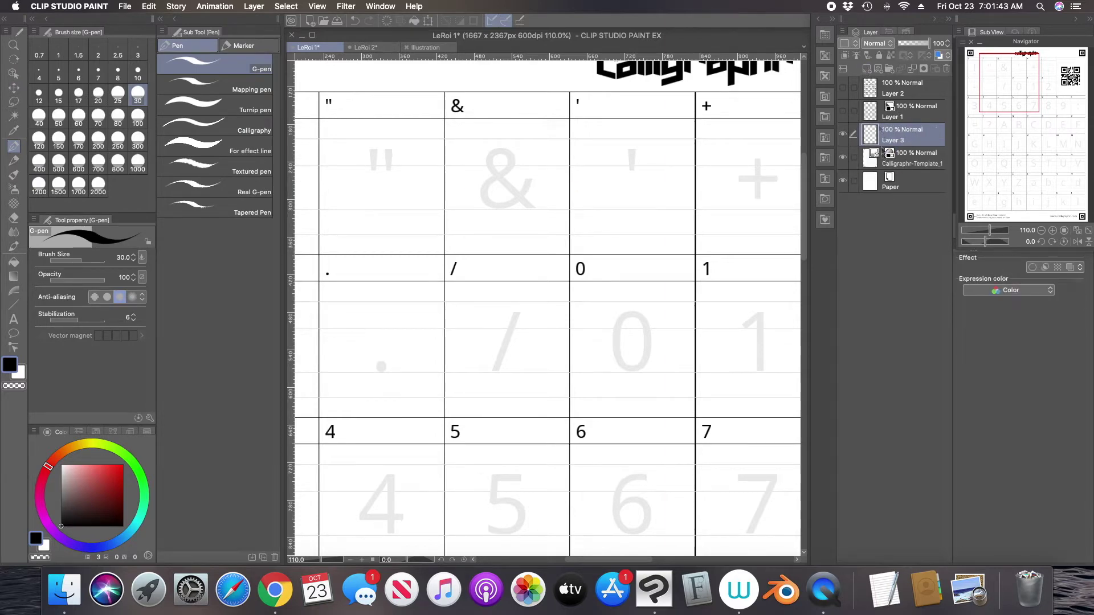
mouse_move(531, 202)
left_mouse_down()
mouse_move(499, 166)
mouse_move(501, 132)
mouse_move(487, 174)
left_mouse_up()
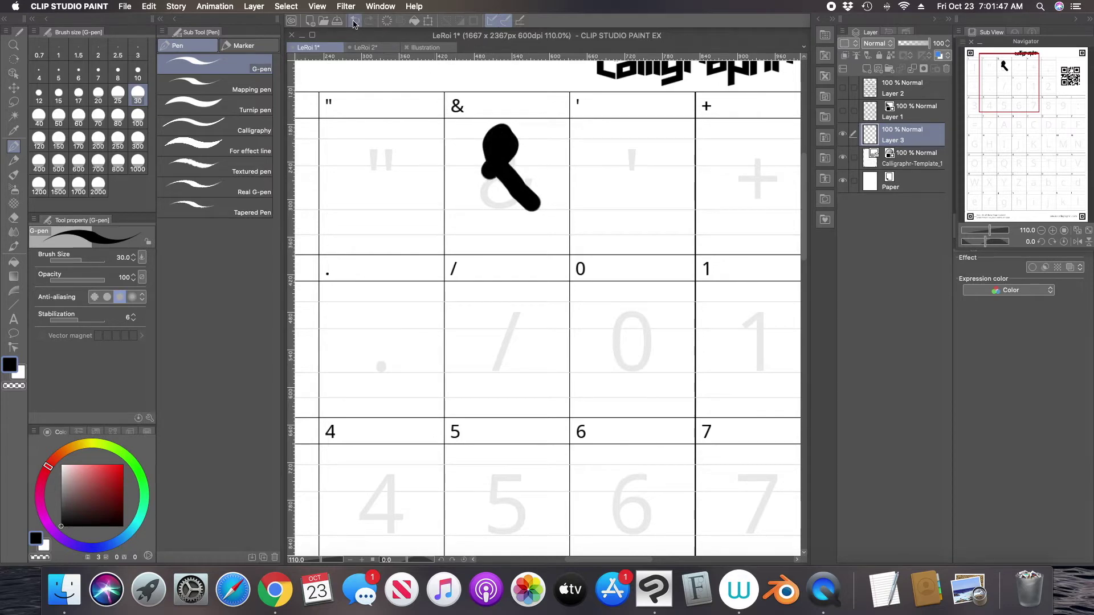
Undo the thick stroke and trace the ampersand and slash guides with the G-pen at size 10.
left_click(355, 20)
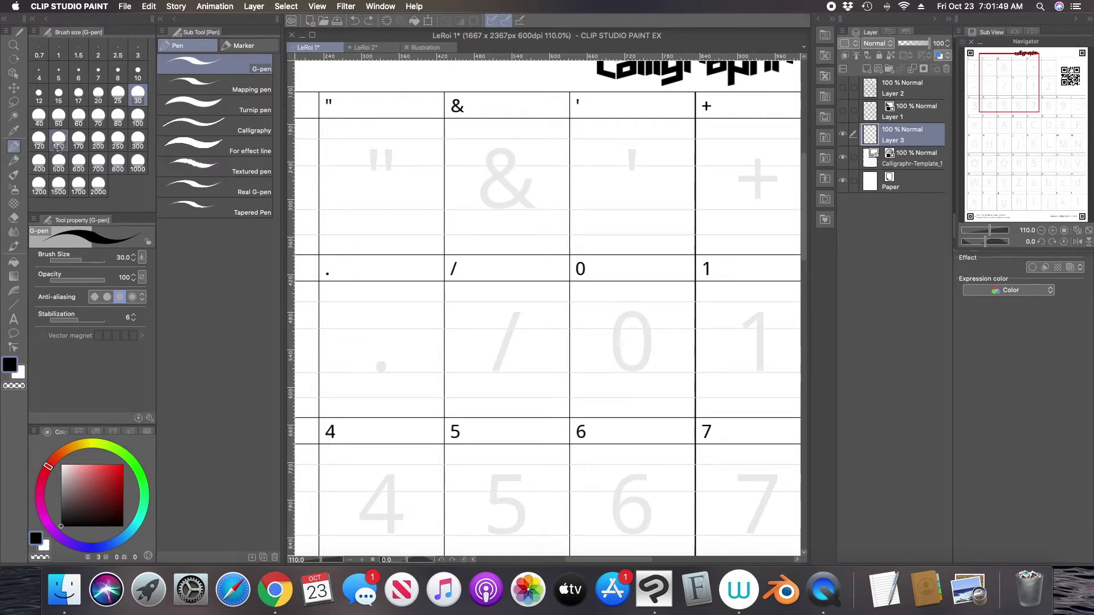
left_click(137, 71)
mouse_move(529, 207)
left_mouse_down()
mouse_move(495, 174)
mouse_move(494, 155)
mouse_move(506, 154)
mouse_move(483, 196)
mouse_move(527, 171)
left_mouse_up()
left_click_drag(519, 312, 498, 357)
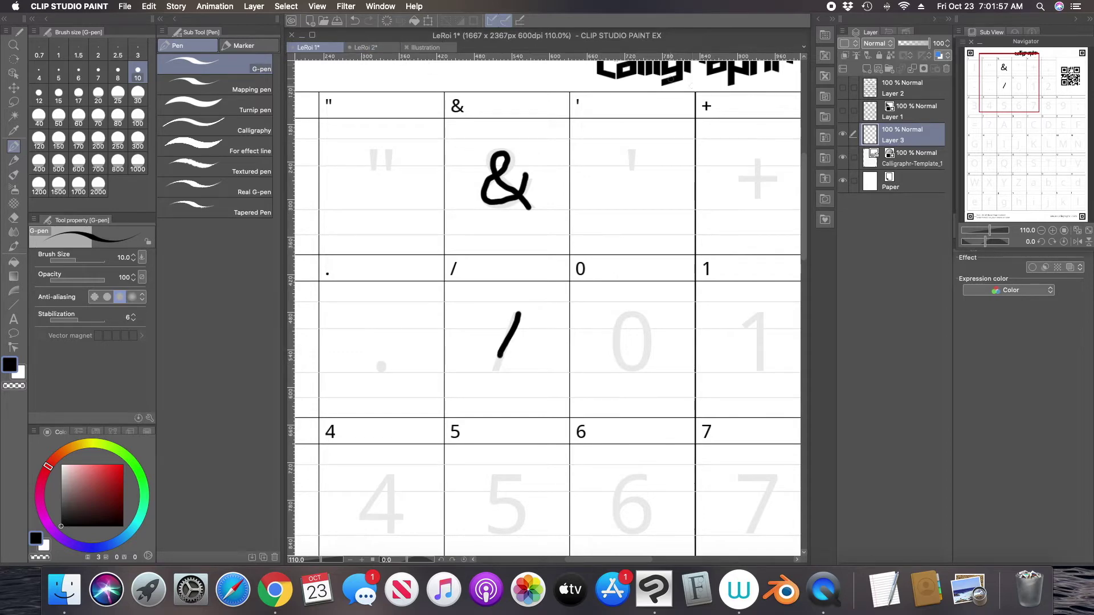
Delete the practice layer Layer 3 and show the finished lettering on Layer 1 in LeRoi 1.
left_click(947, 69)
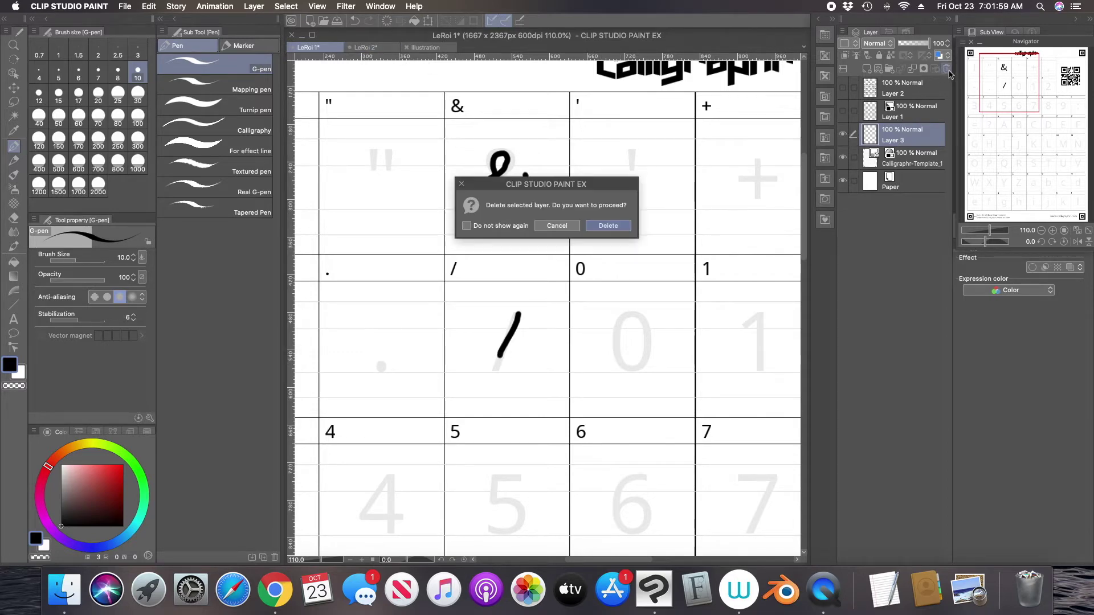
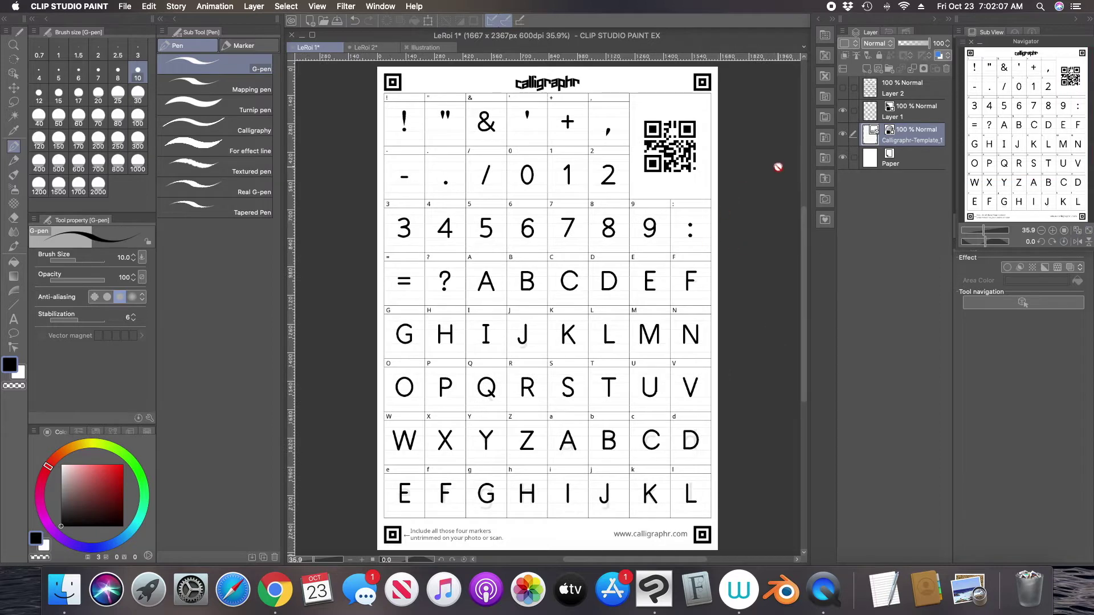
Show the Calligraphr-Template_2 and Layer 1 Copy layers in the LeRoi 2 document, and close the Illustration document.
left_click(367, 48)
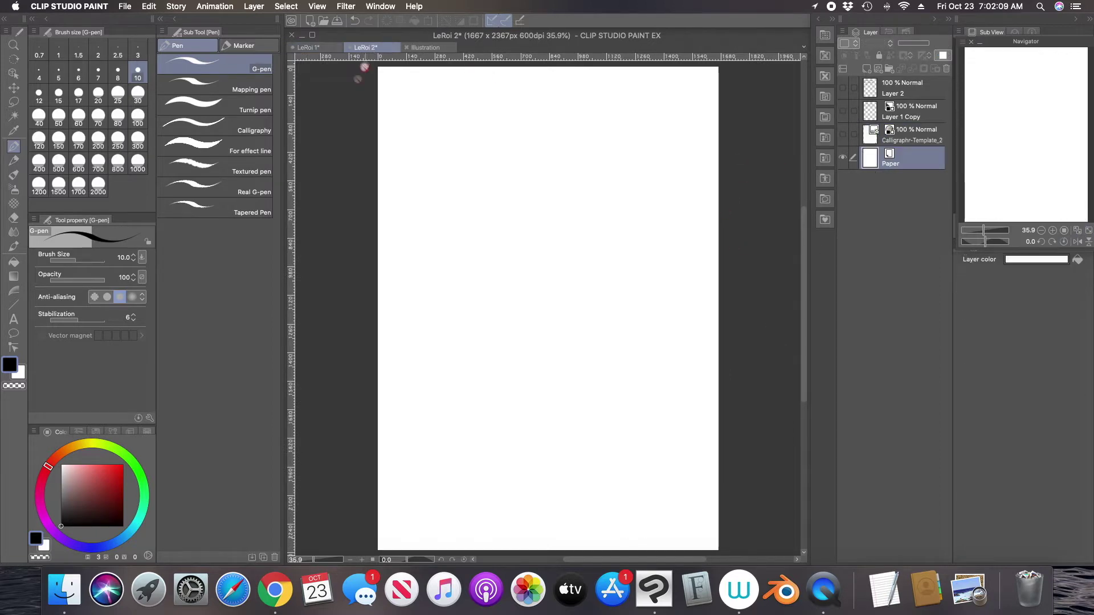
left_click(844, 135)
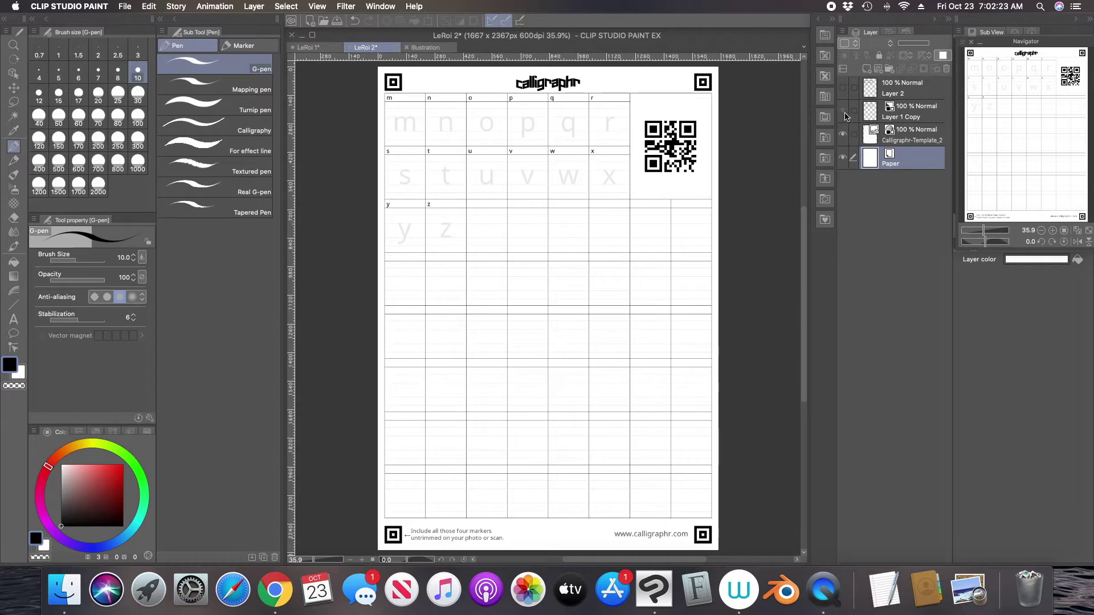
left_click(844, 112)
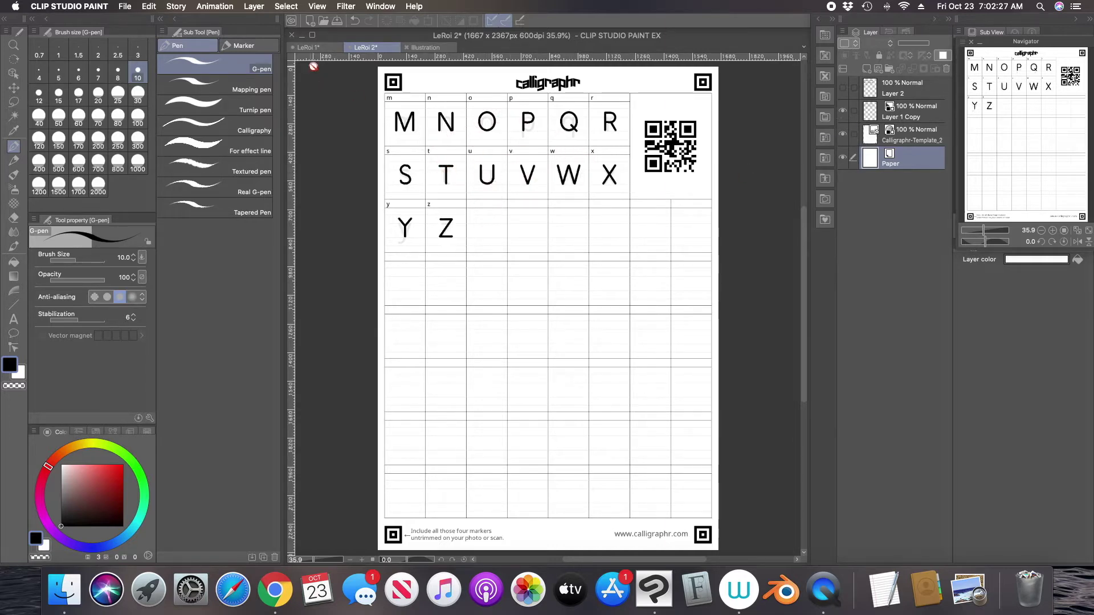
left_click(319, 48)
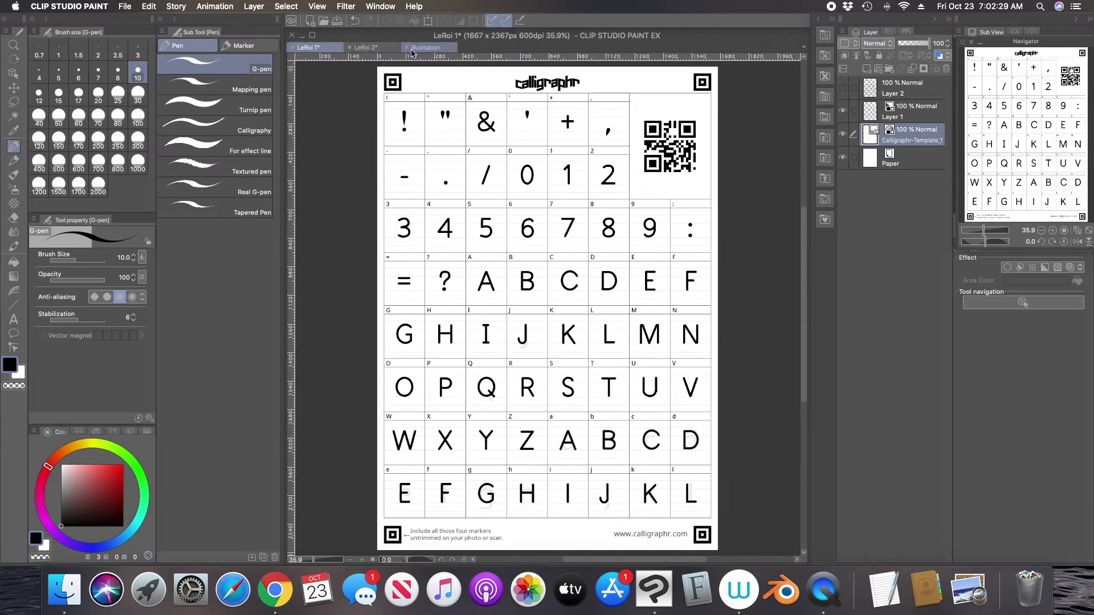
left_click(406, 48)
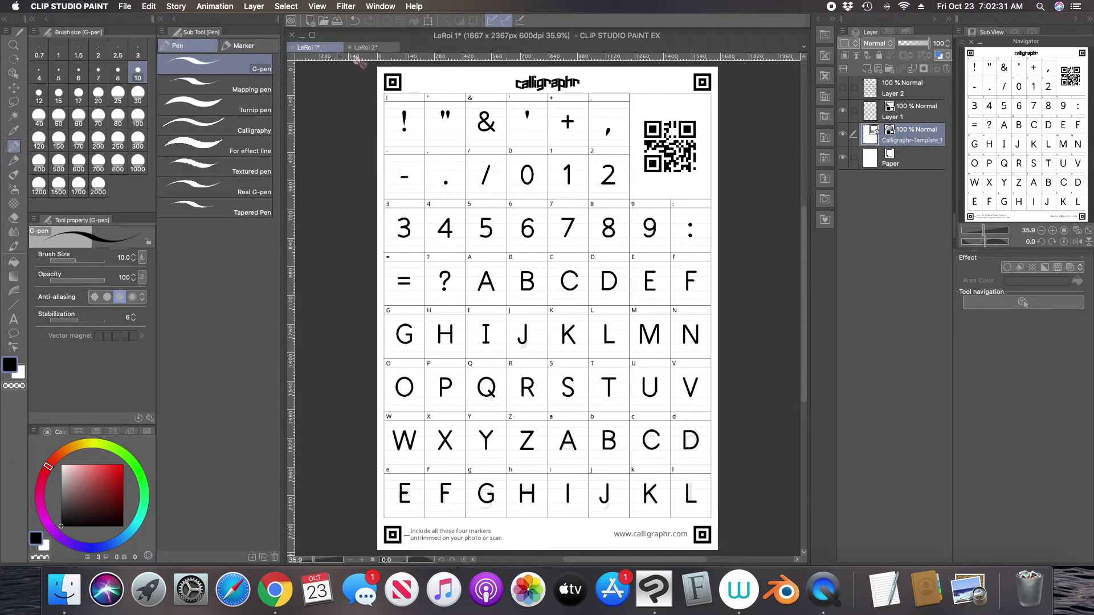
Export LeRoi 1 to the desktop as a single-layer JPEG named LeRoi 11, with quality 100 and Gray expression color.
left_click(126, 7)
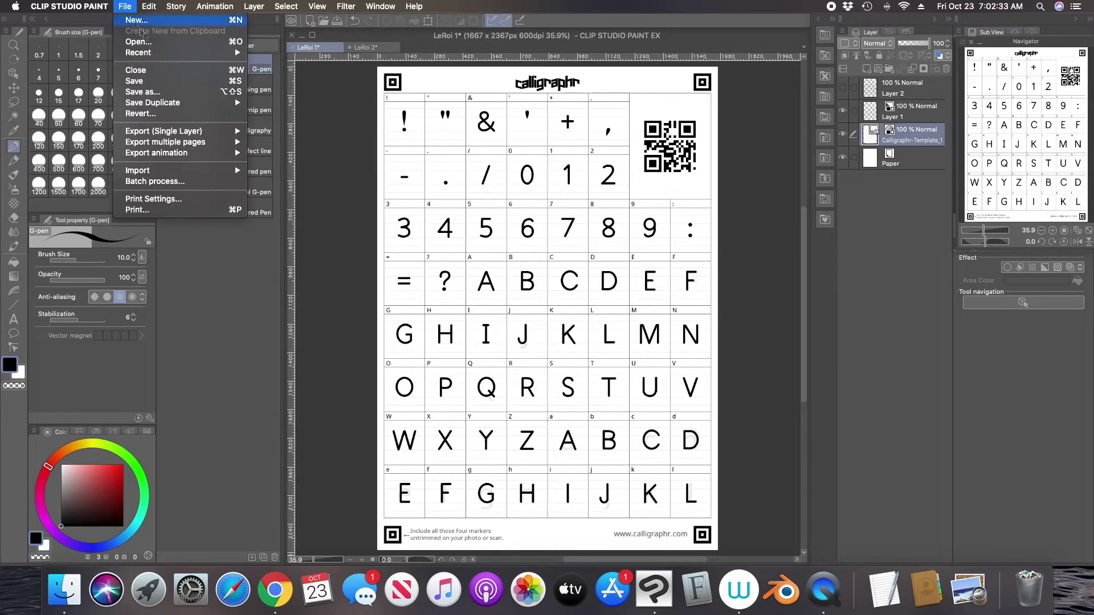
mouse_move(175, 135)
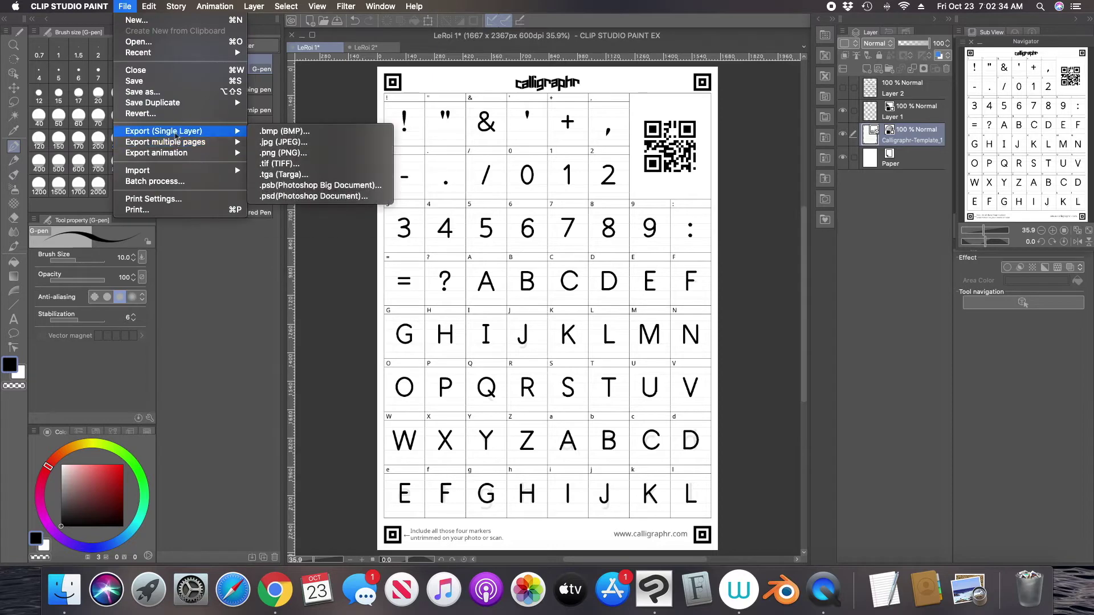
left_click(277, 143)
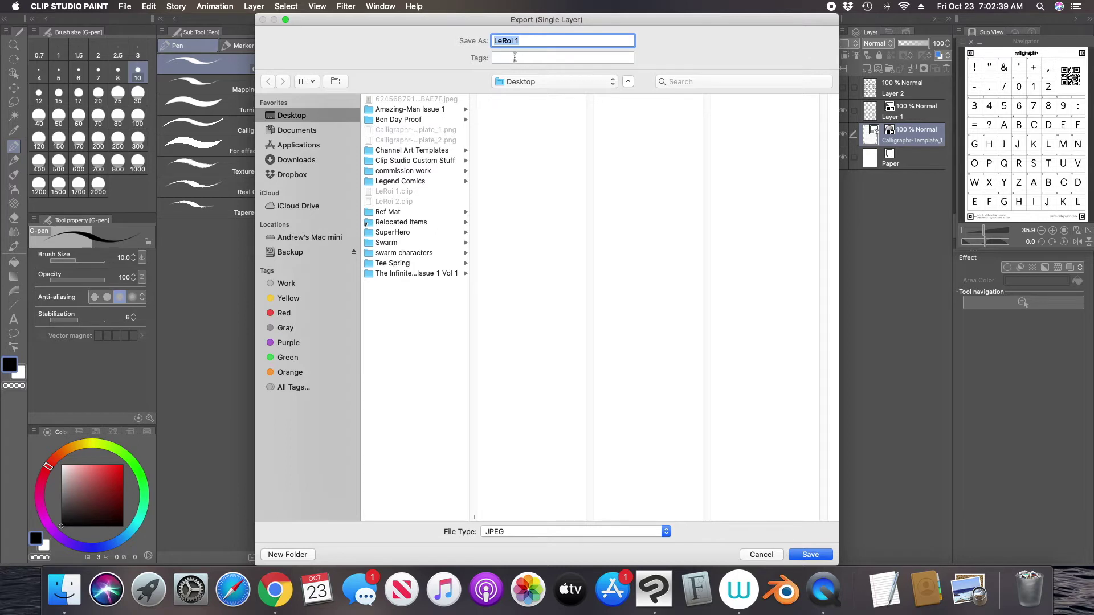
left_click(521, 40)
type("1")
left_click(801, 555)
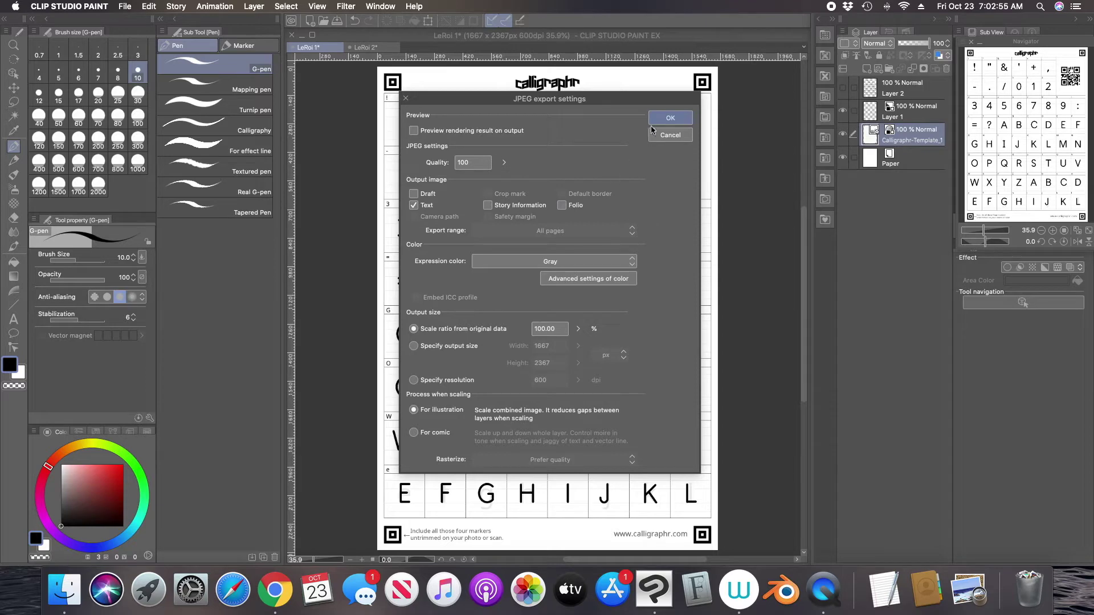
left_click(666, 118)
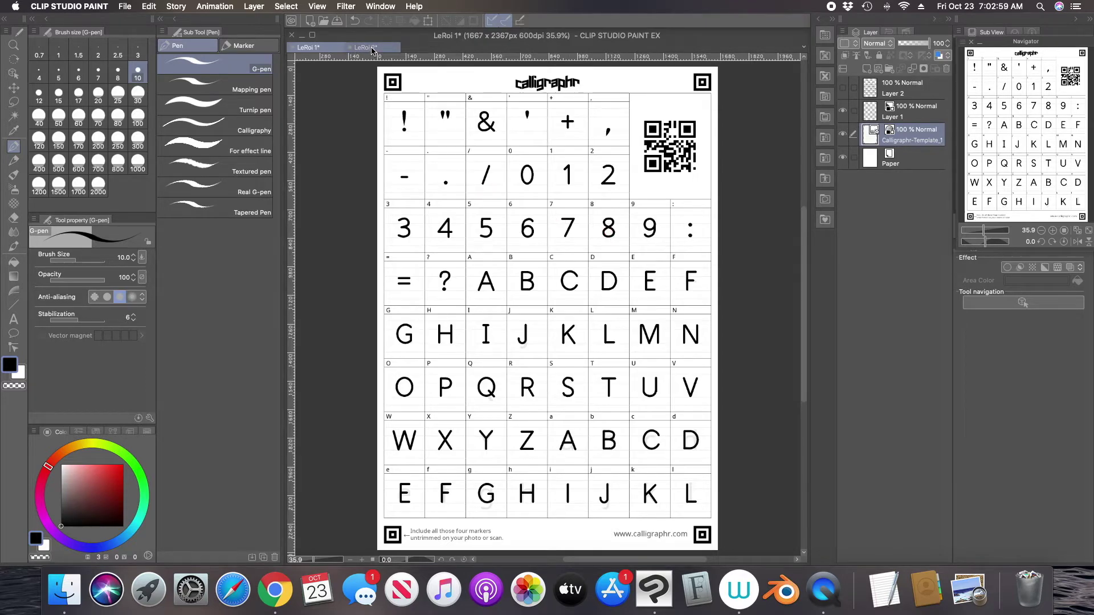
Export LeRoi 2 to the desktop as a single-layer JPEG named LeRoi 22, with quality 100 and Gray expression color.
left_click(371, 50)
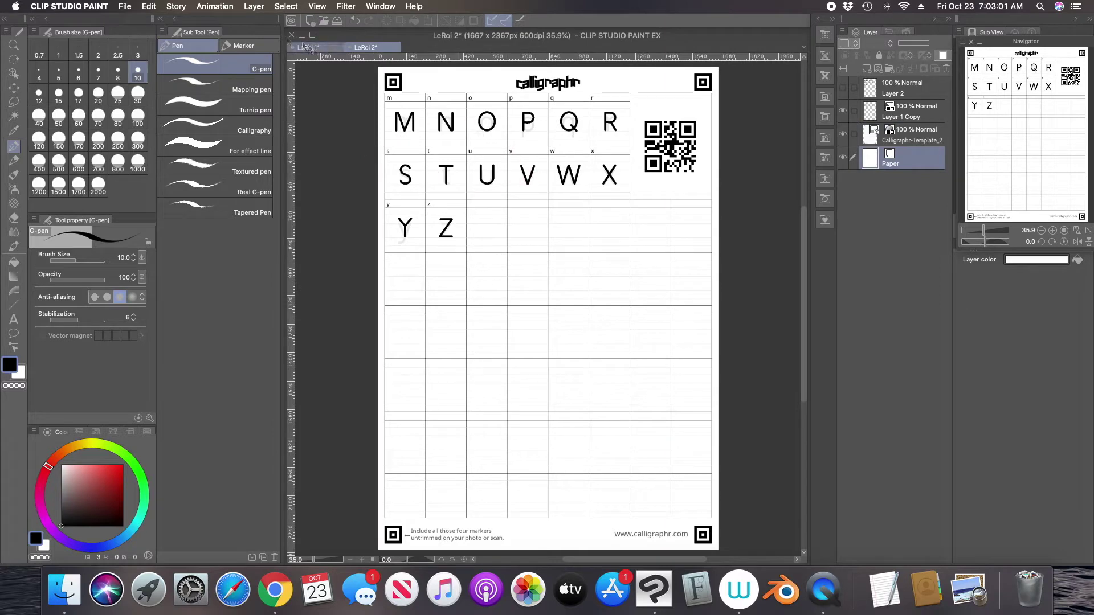
left_click(124, 6)
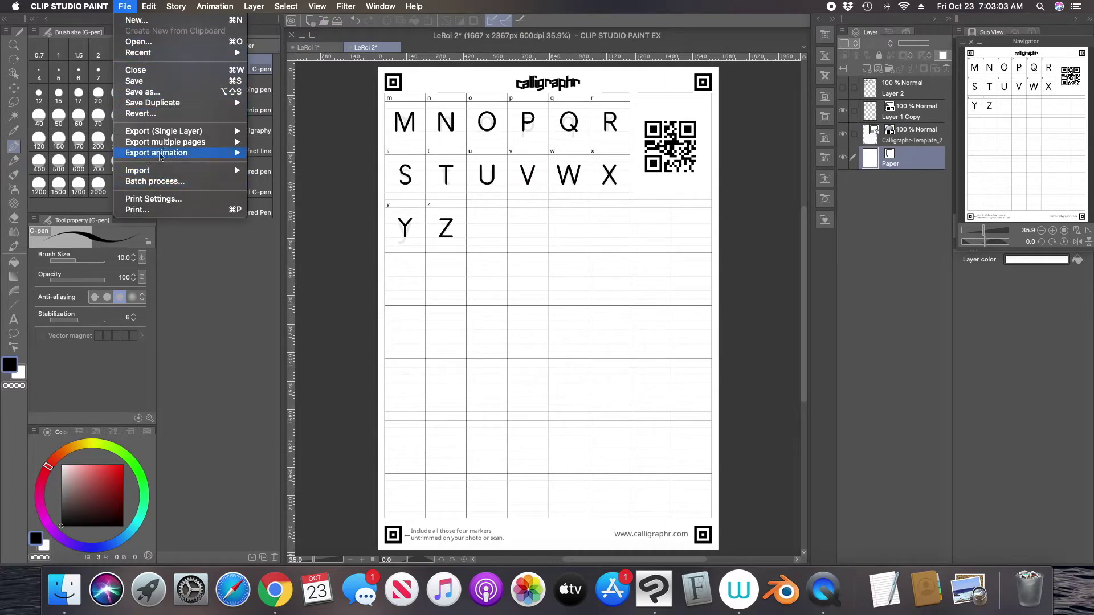
mouse_move(171, 132)
left_click(290, 147)
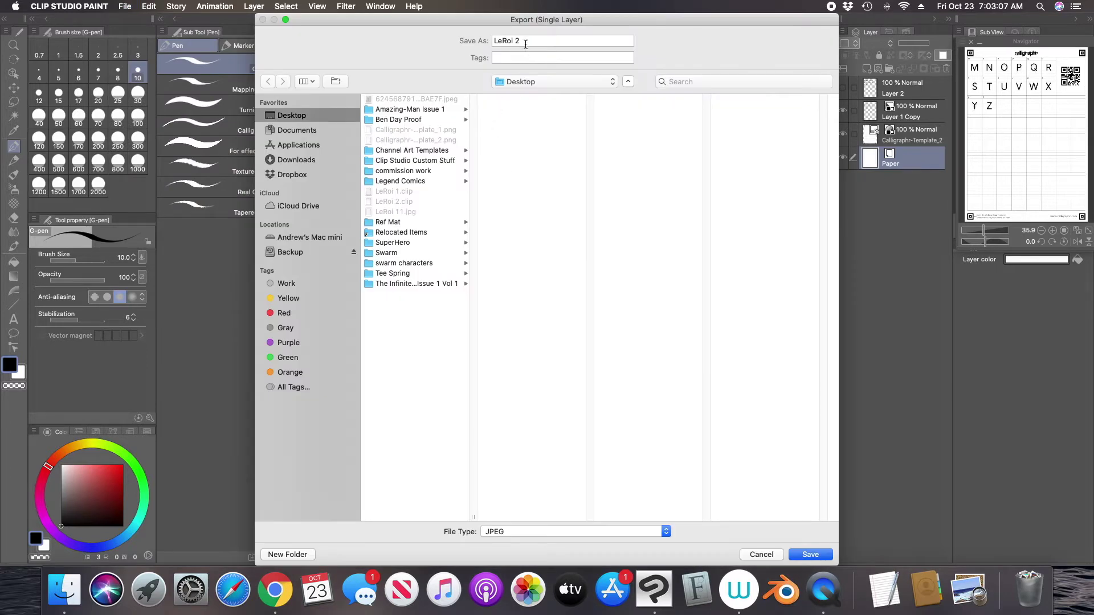
left_click(525, 43)
type("22")
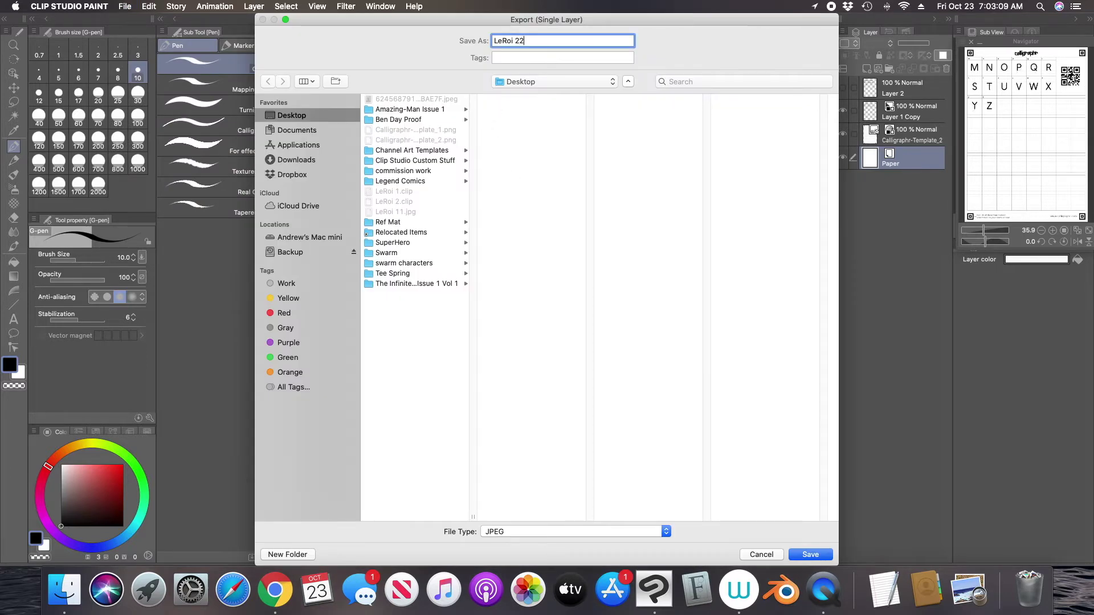
left_click(810, 554)
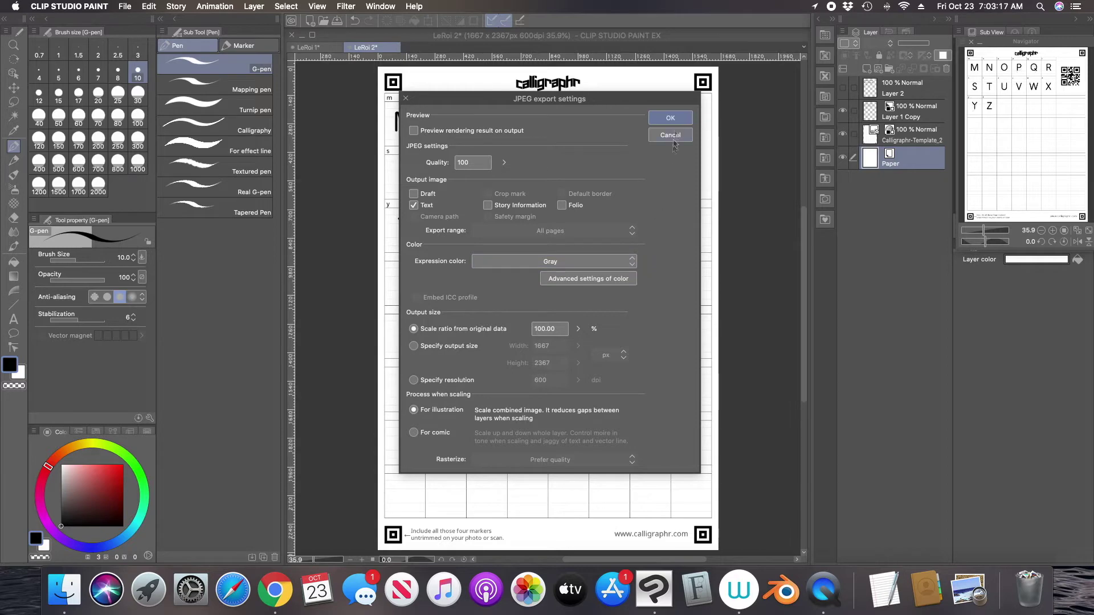
left_click(671, 117)
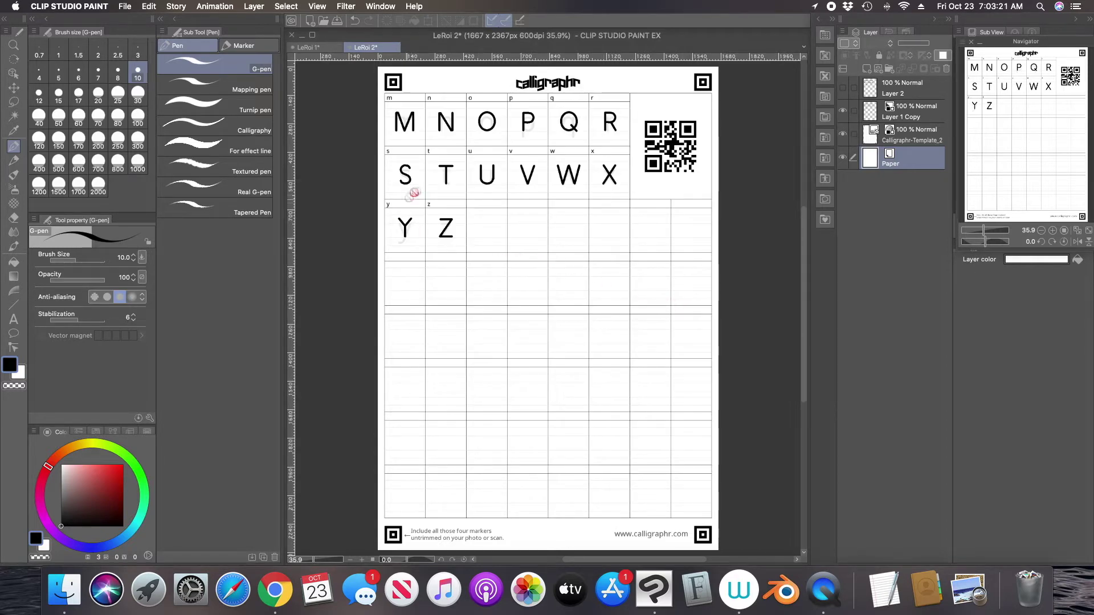
Compare the lettering on Layer 1 with the bolder lettering on Layer 2 in the LeRoi 1 document.
left_click(330, 48)
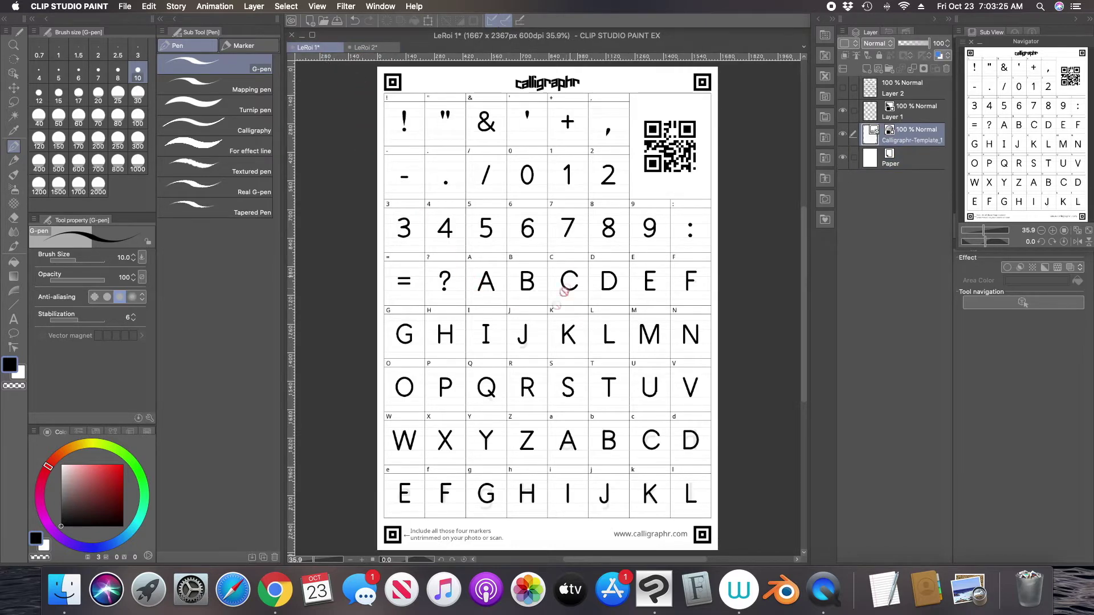
left_click(843, 111)
left_click(843, 89)
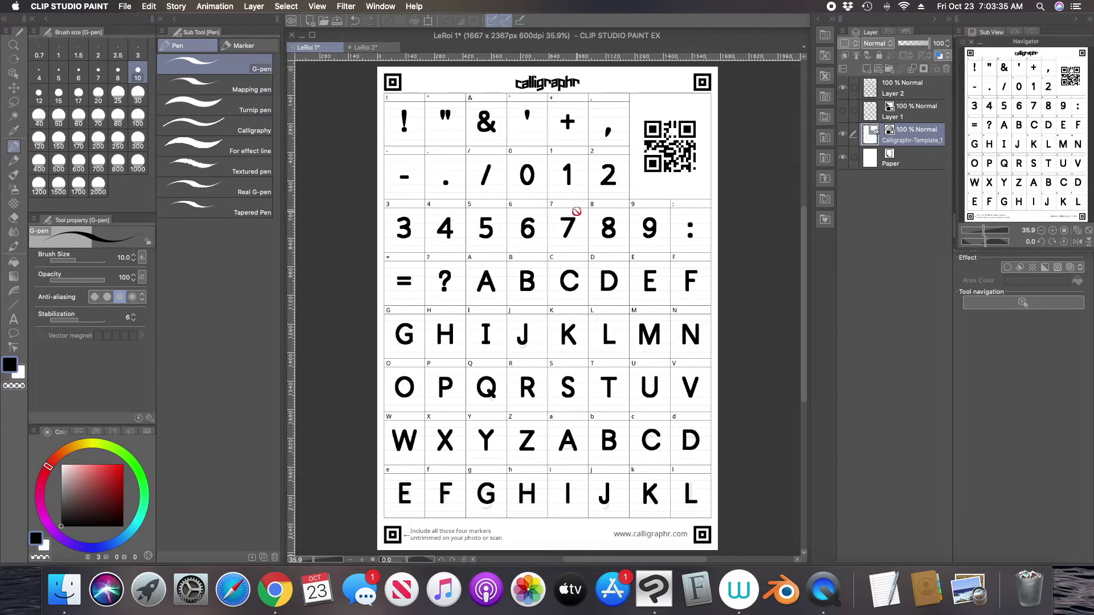
left_click(843, 88)
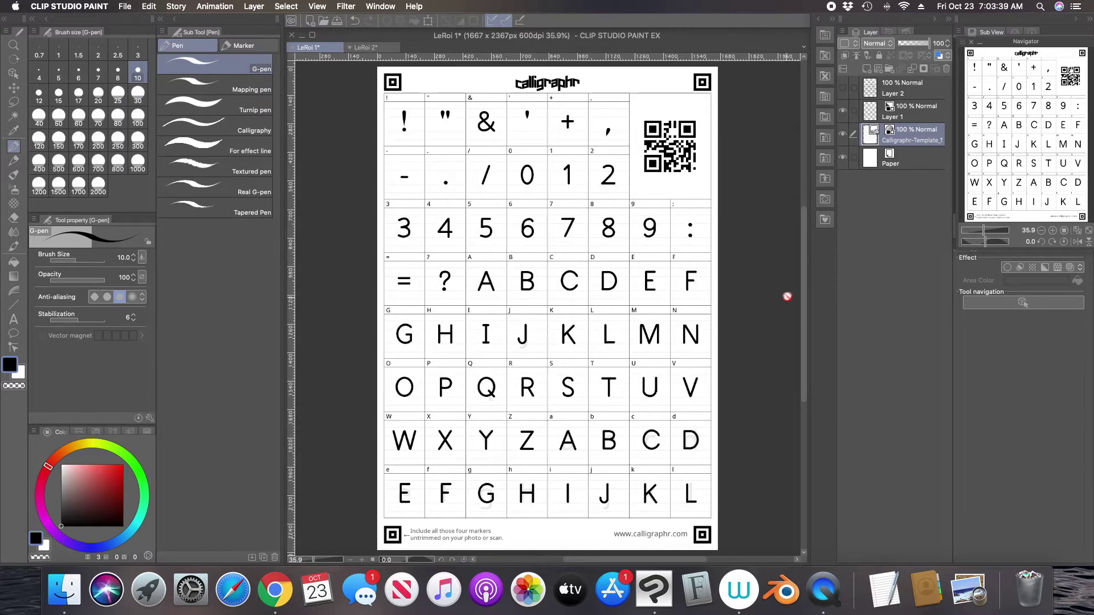
Select all glyphs on Layer 1 by auto-selecting the empty area around them and inverting the selection.
left_click(917, 114)
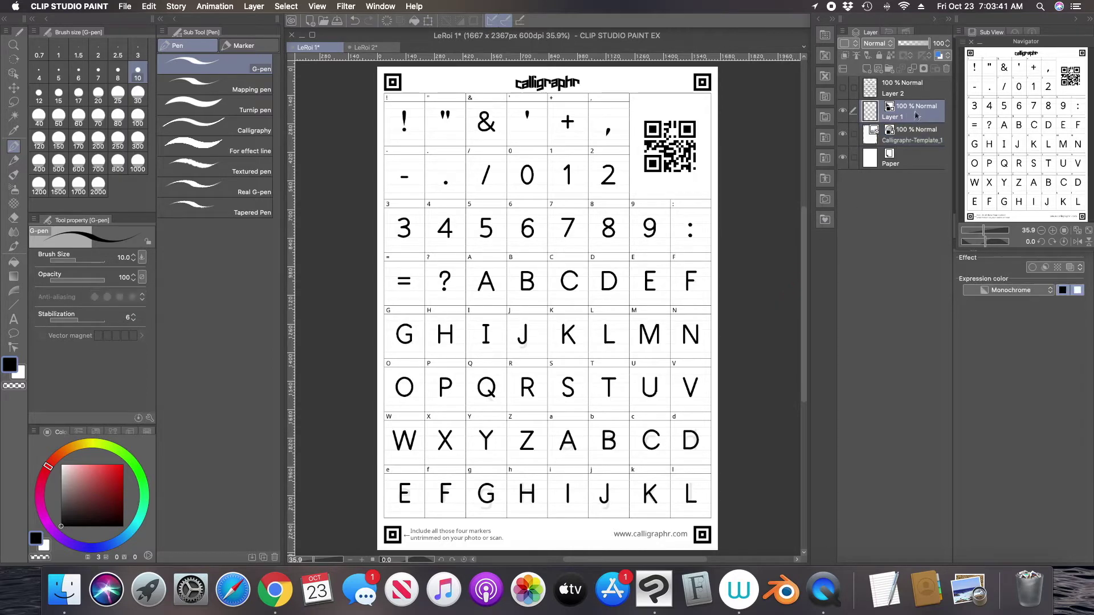
left_click(13, 116)
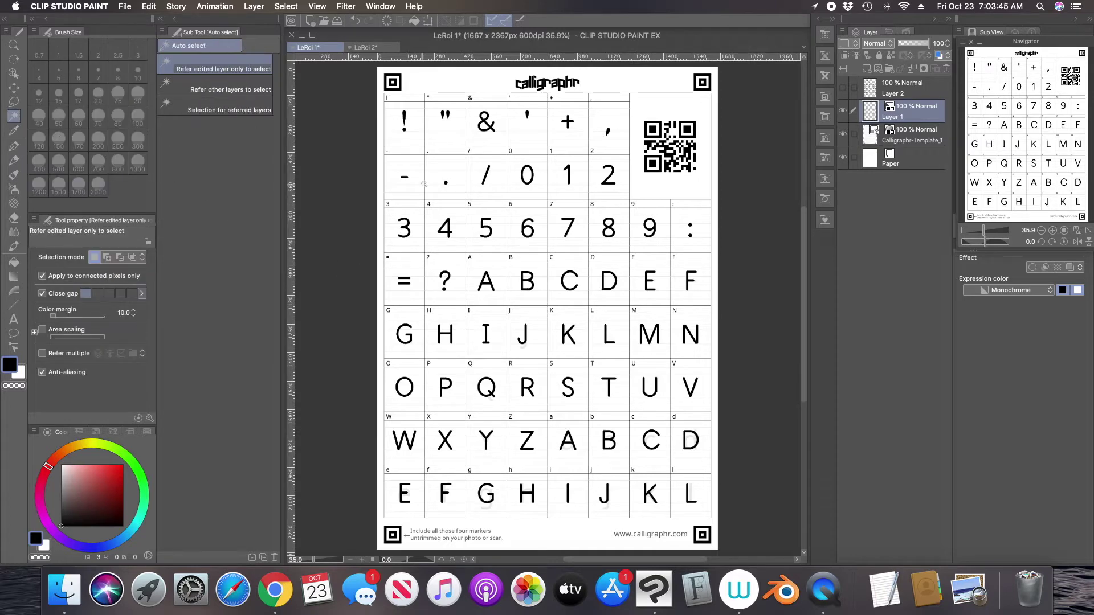
left_click(437, 169)
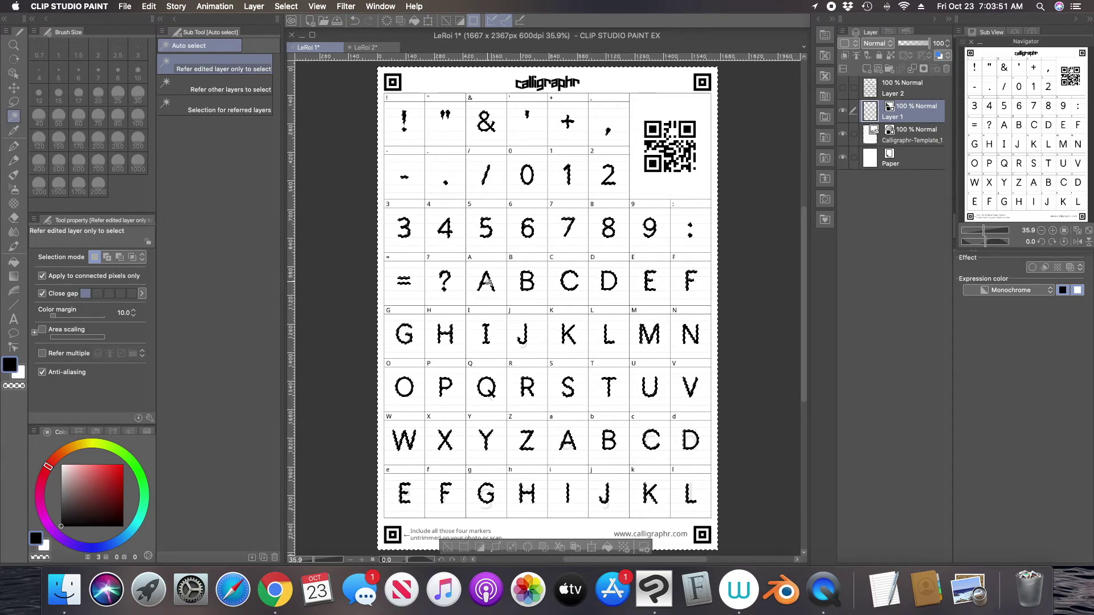
scroll(465, 305, "up", 5)
scroll(487, 279, "up", 3)
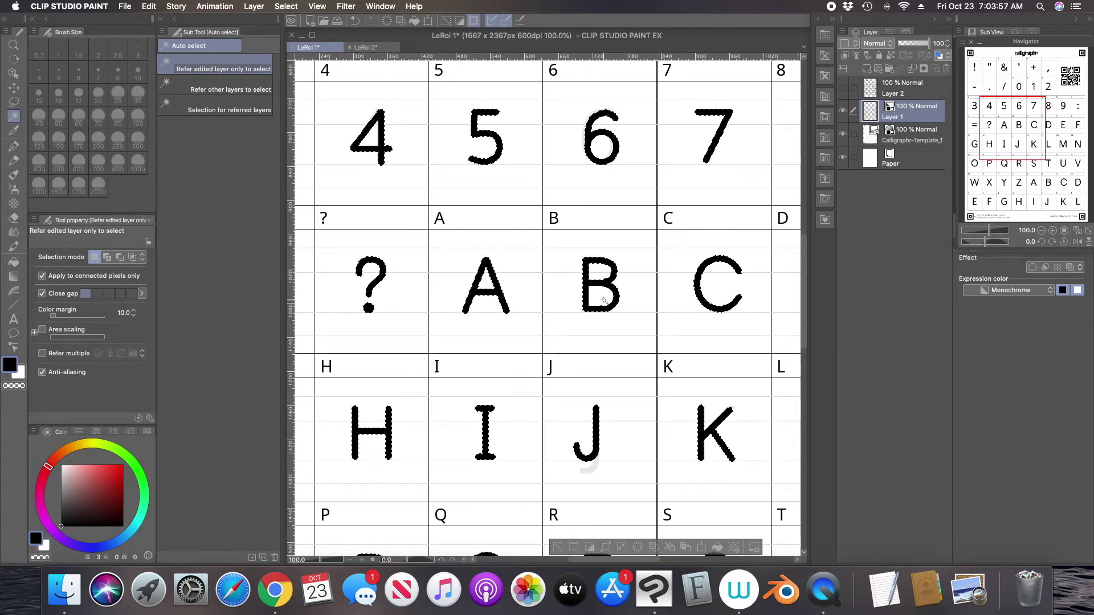
scroll(585, 317, "down", 2)
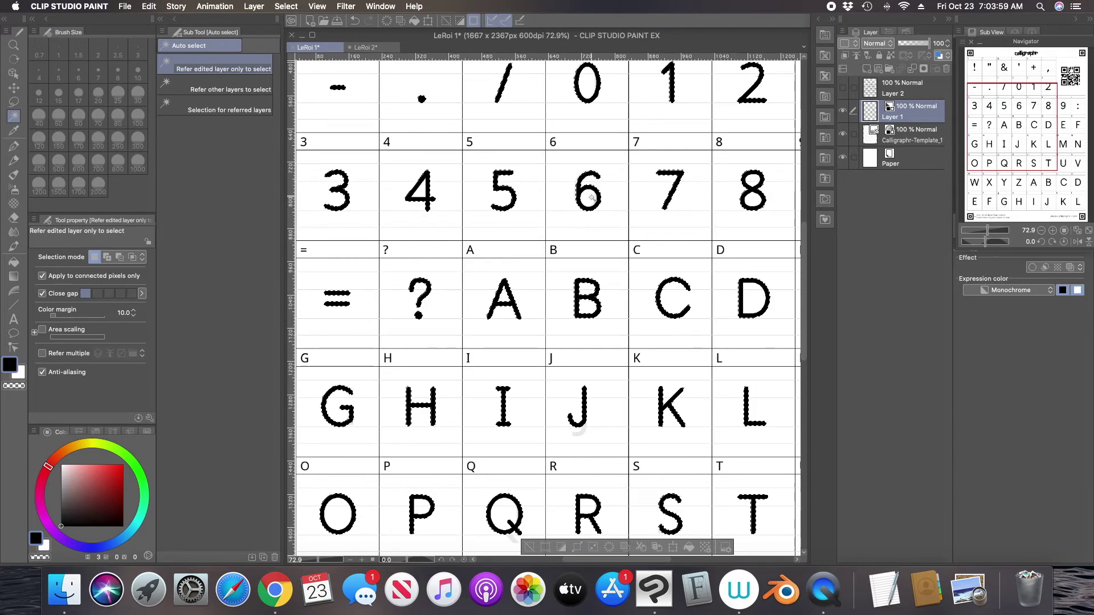
scroll(544, 257, "down", 2)
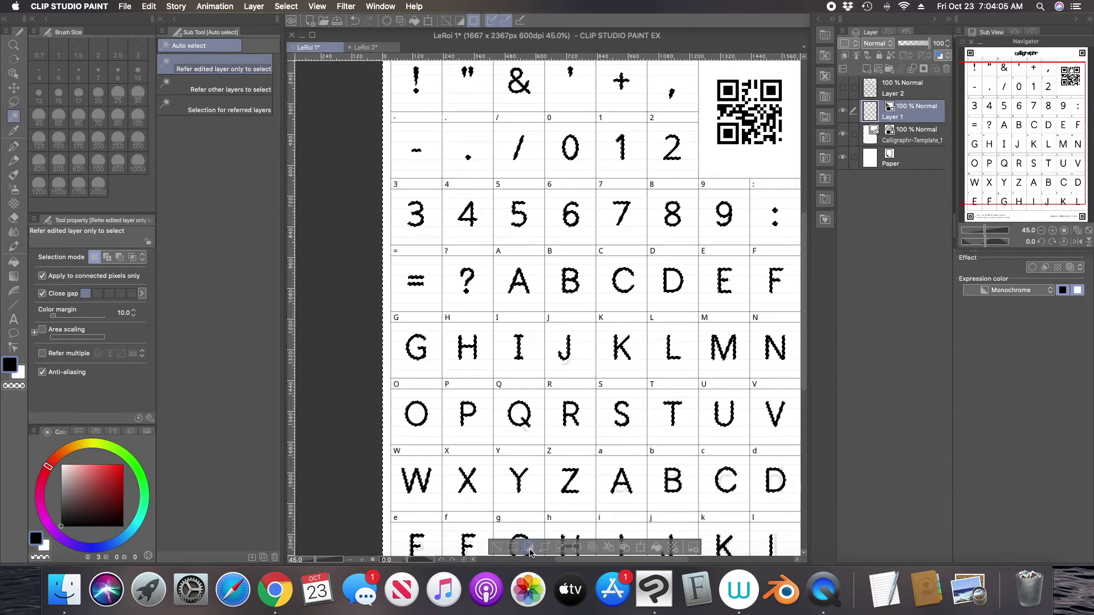
left_click(530, 552)
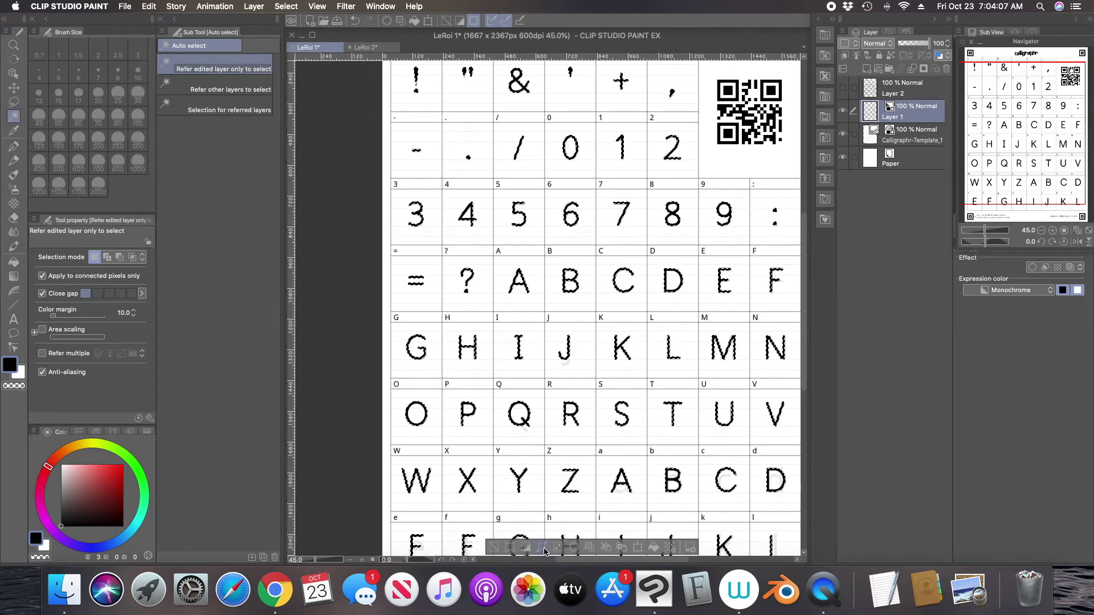
Expand the glyph selection by 3 px, fill it with black on a new raster layer above Layer 1, and deselect.
left_click(543, 550)
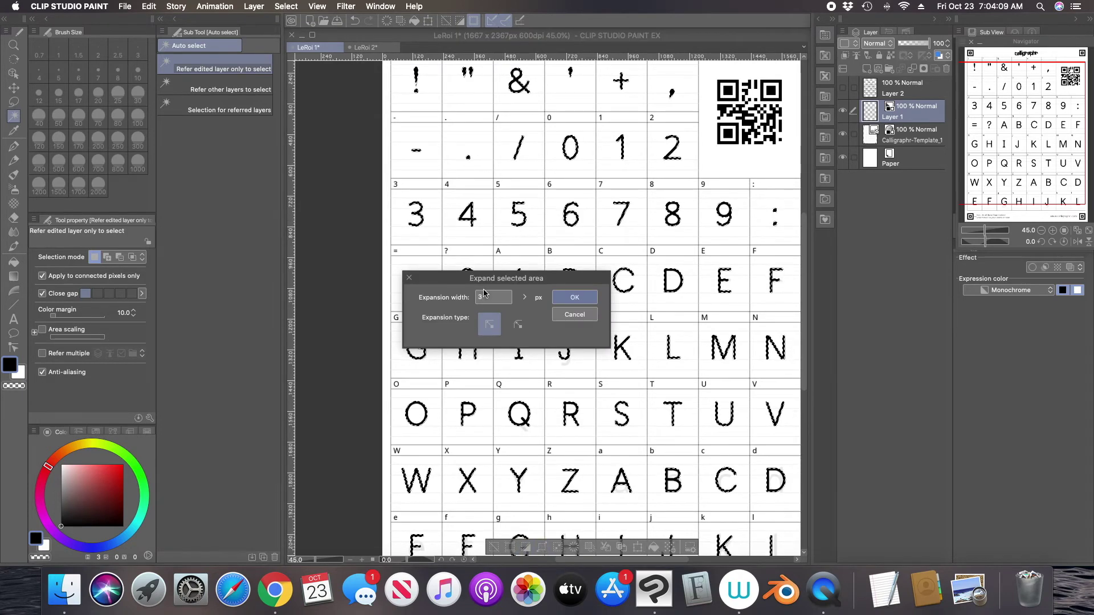
left_click(566, 301)
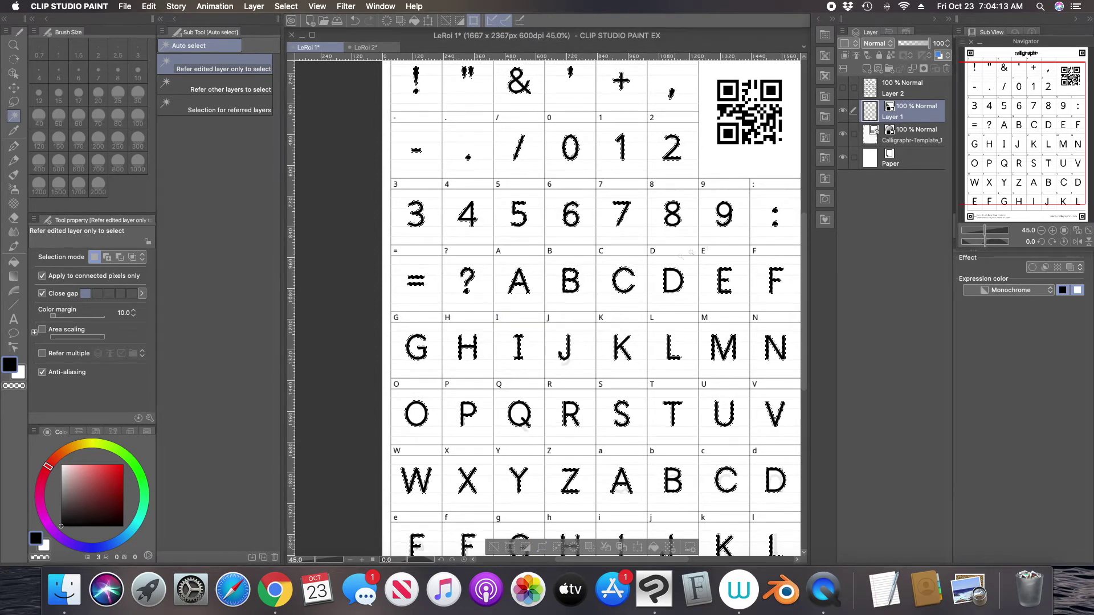
left_click(866, 69)
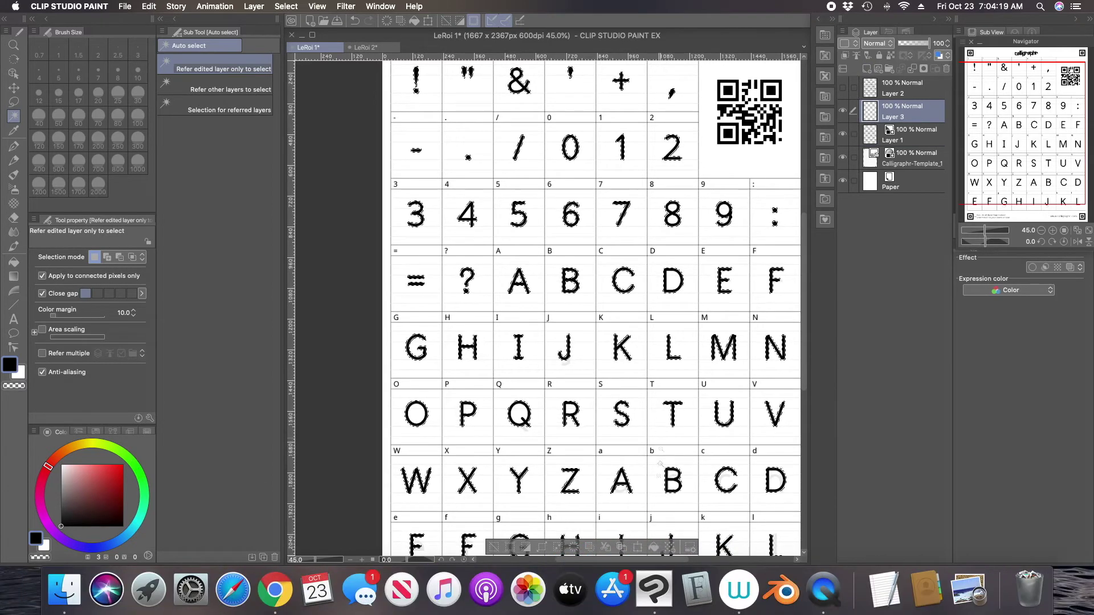
left_click(656, 550)
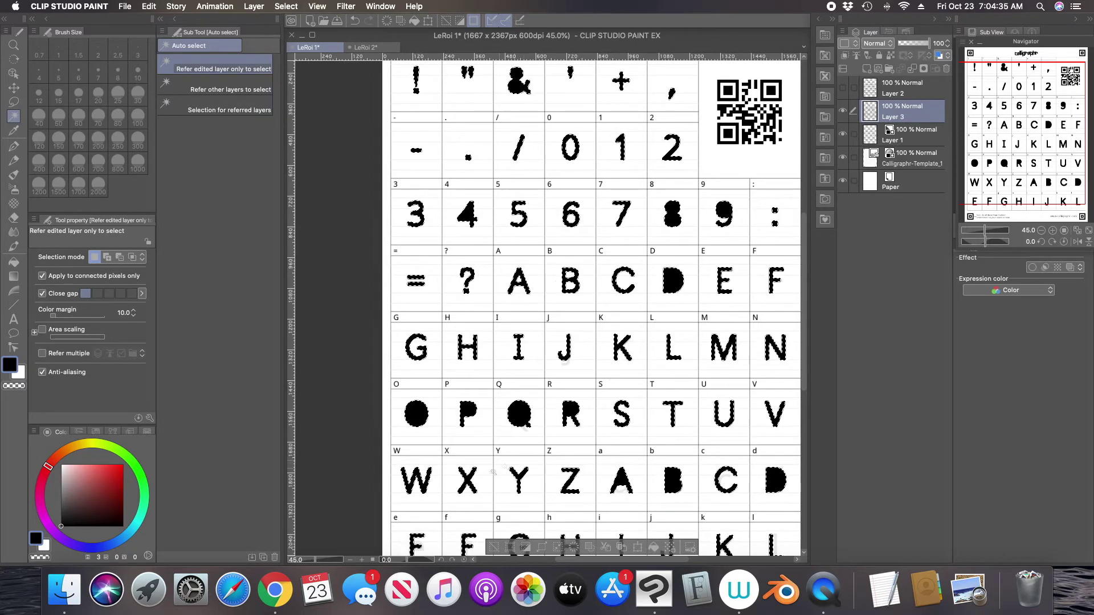
left_click(495, 551)
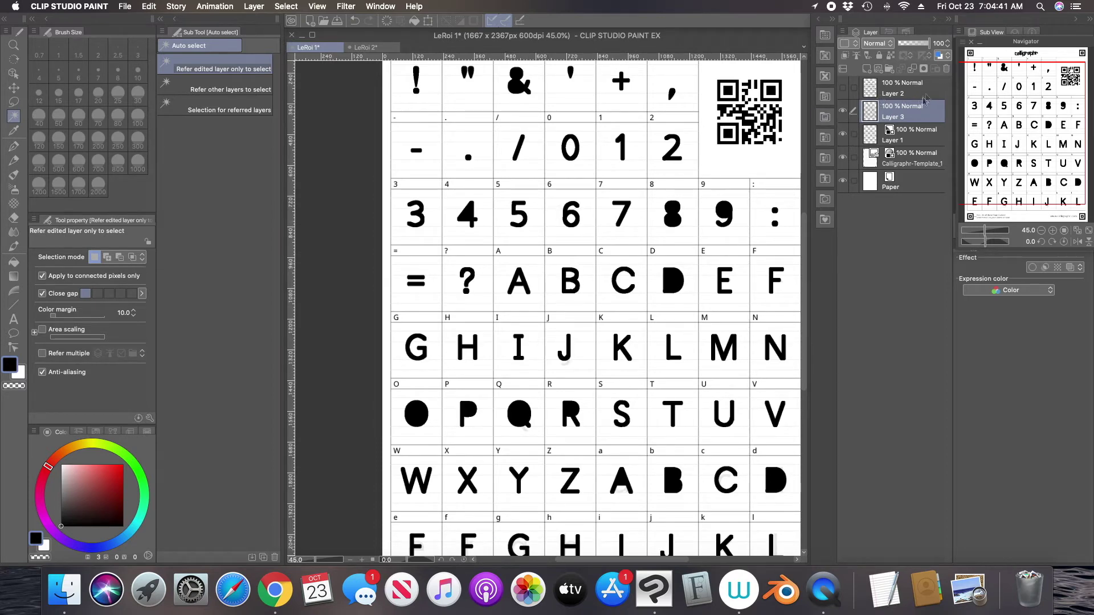
Delete Layer 3 from LeRoi 1, make the bolder Layer 2 visible, and hide Layer 1.
left_click(946, 68)
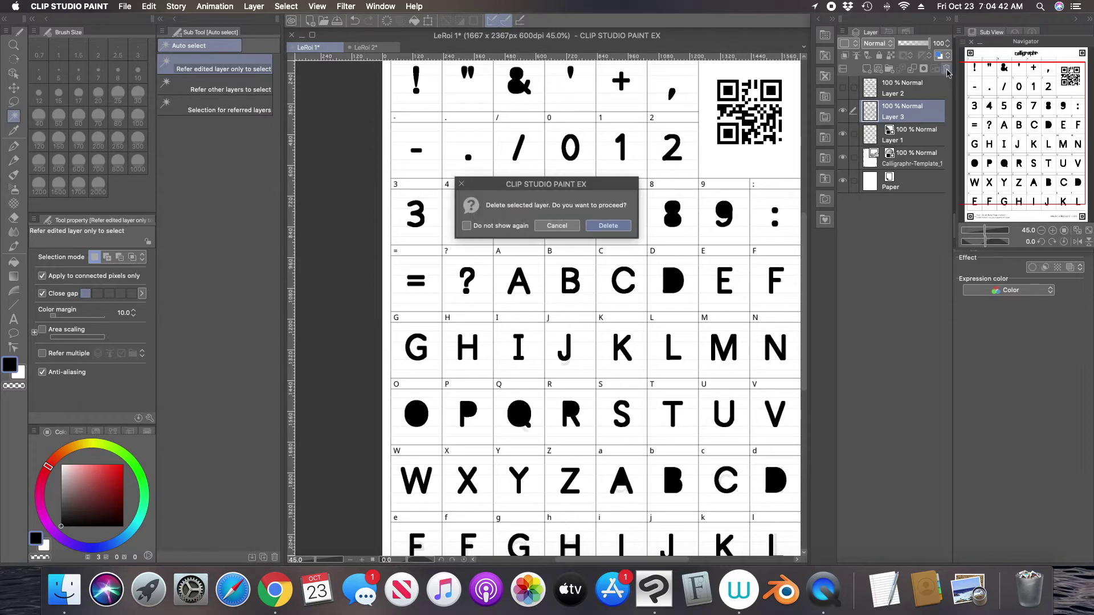
left_click(608, 226)
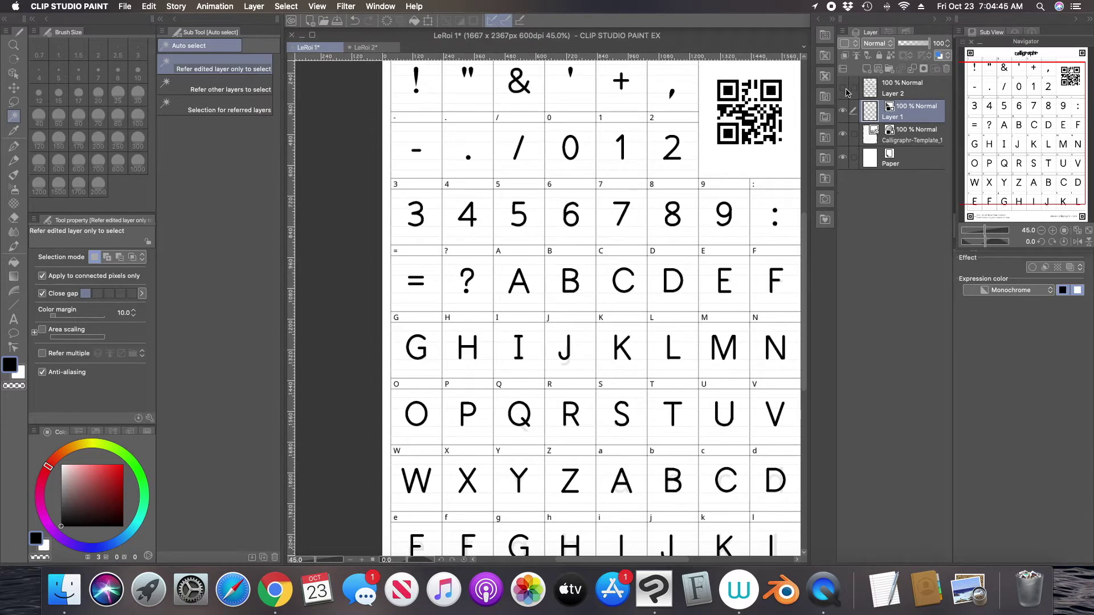
left_click(843, 89)
left_click(844, 113)
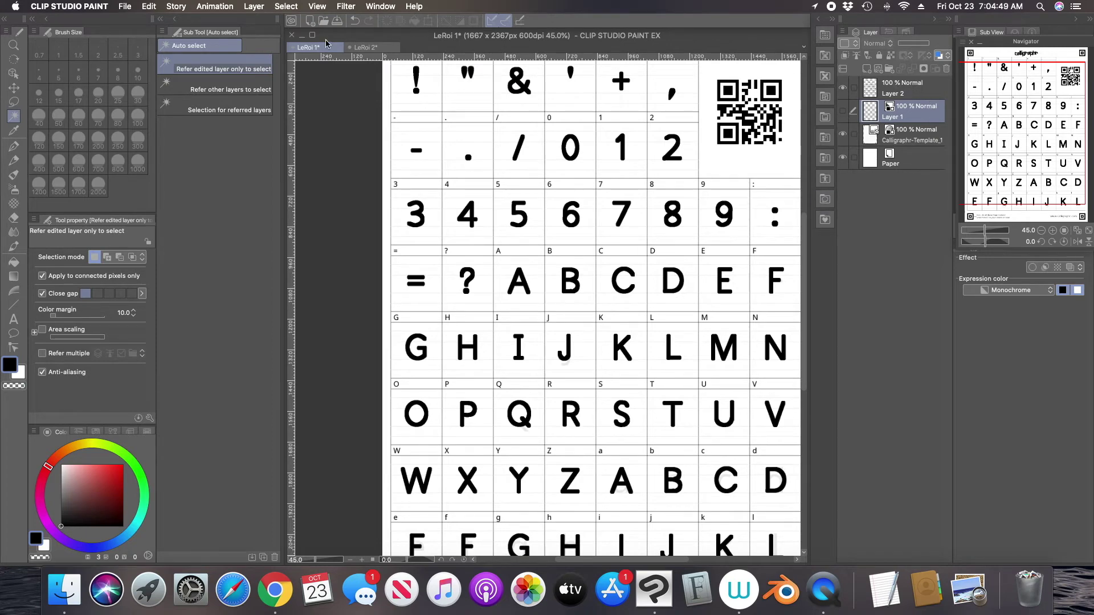
Export LeRoi 1 to the desktop as a single-layer JPEG named LeRoi 11b, with quality 100 and Gray expression color.
left_click(123, 6)
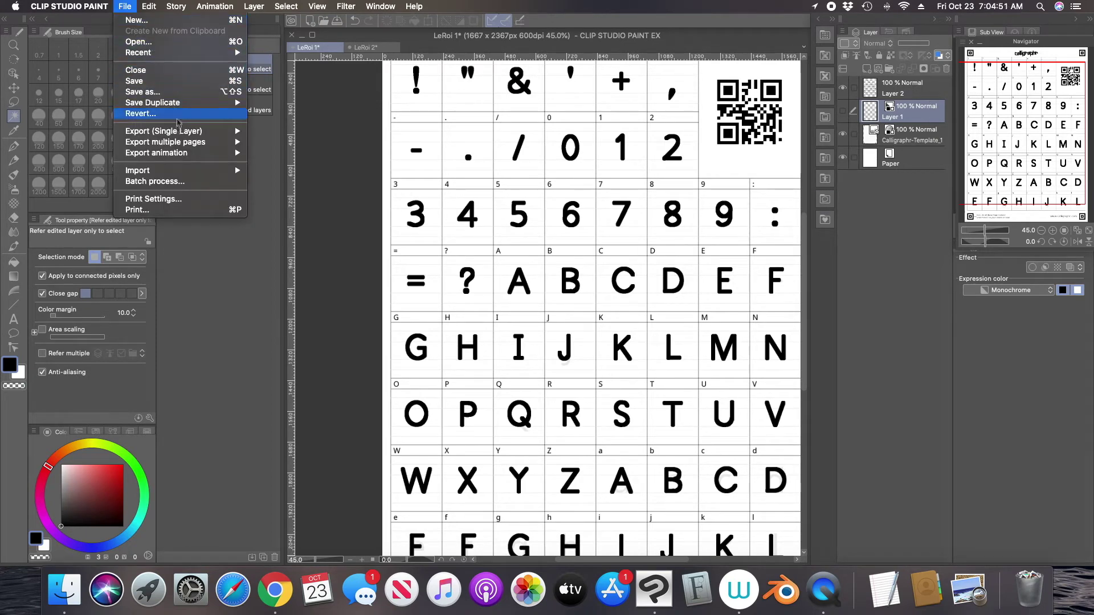
left_click(315, 166)
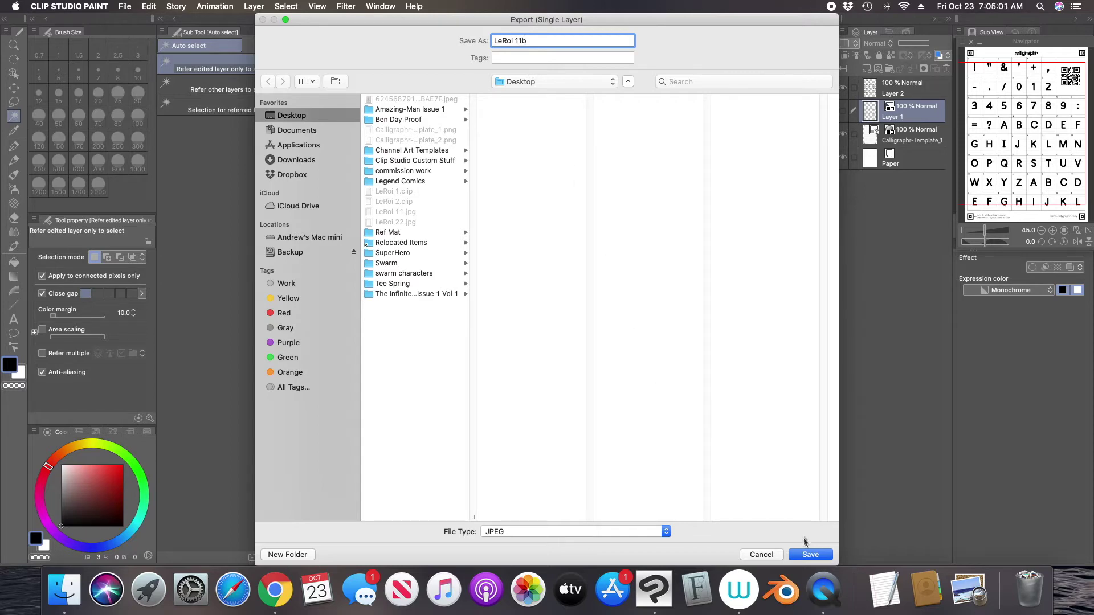
left_click(809, 554)
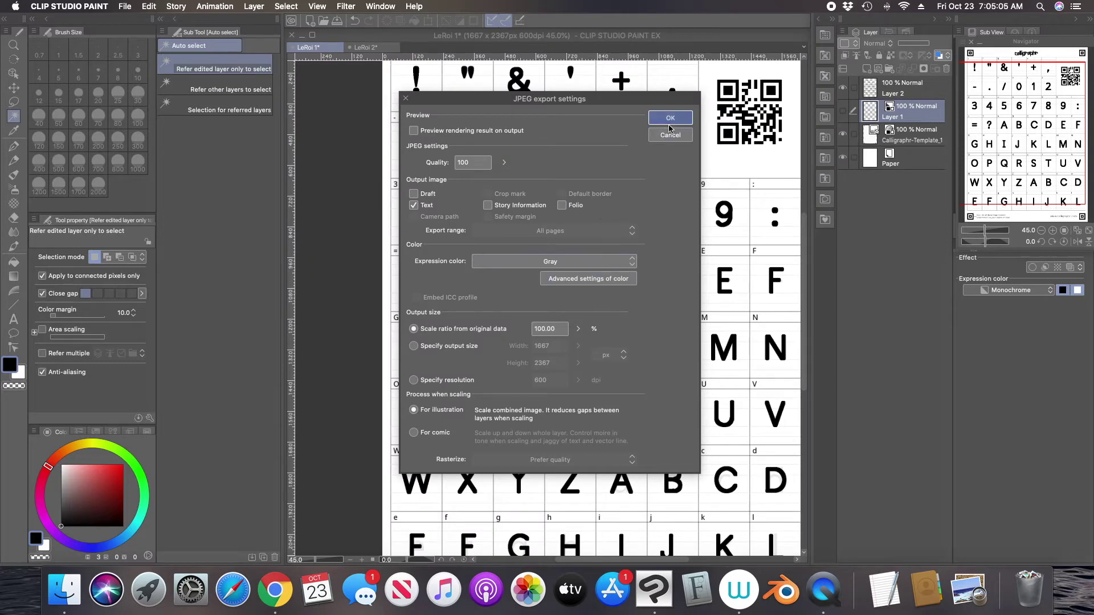
left_click(670, 119)
Show Layer 2 in LeRoi 2 and export the document to the desktop as a quality-100 Gray JPEG named LeRoi 22b.
left_click(365, 48)
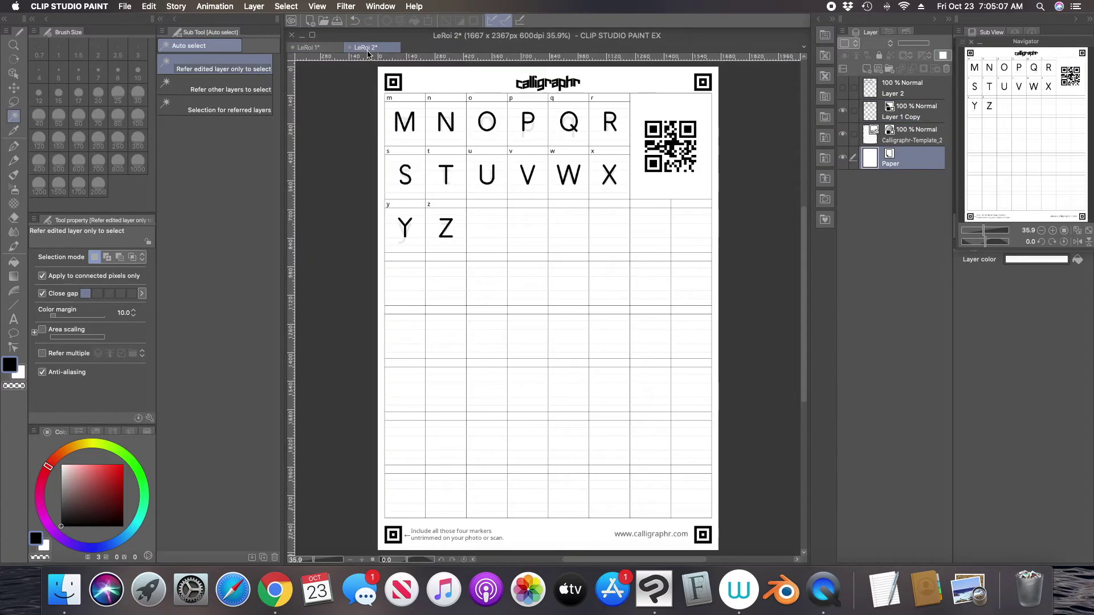
left_click(844, 89)
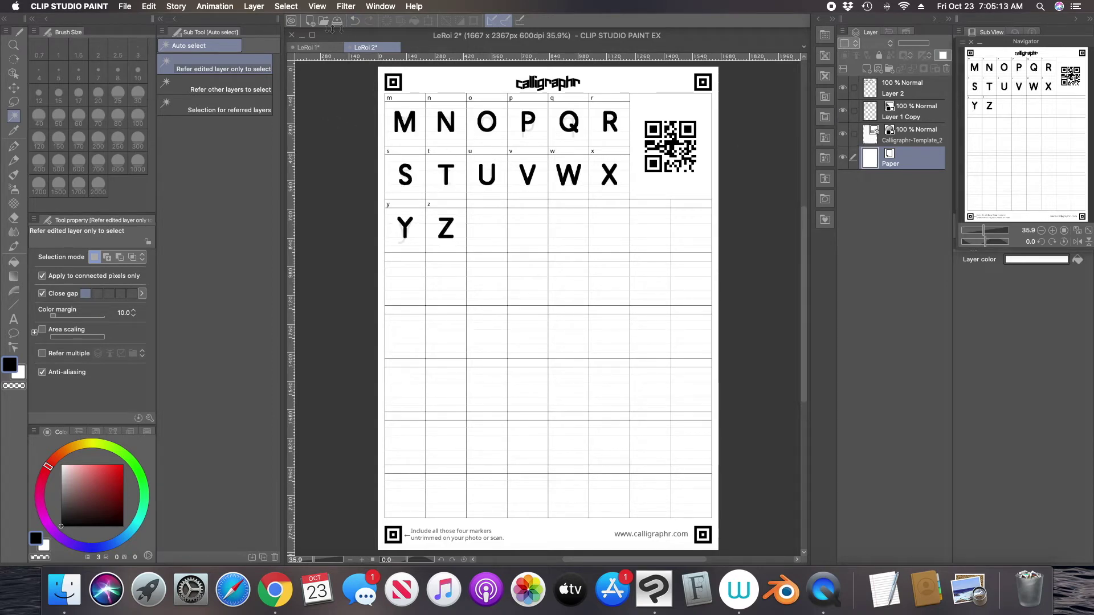
left_click(125, 7)
mouse_move(172, 132)
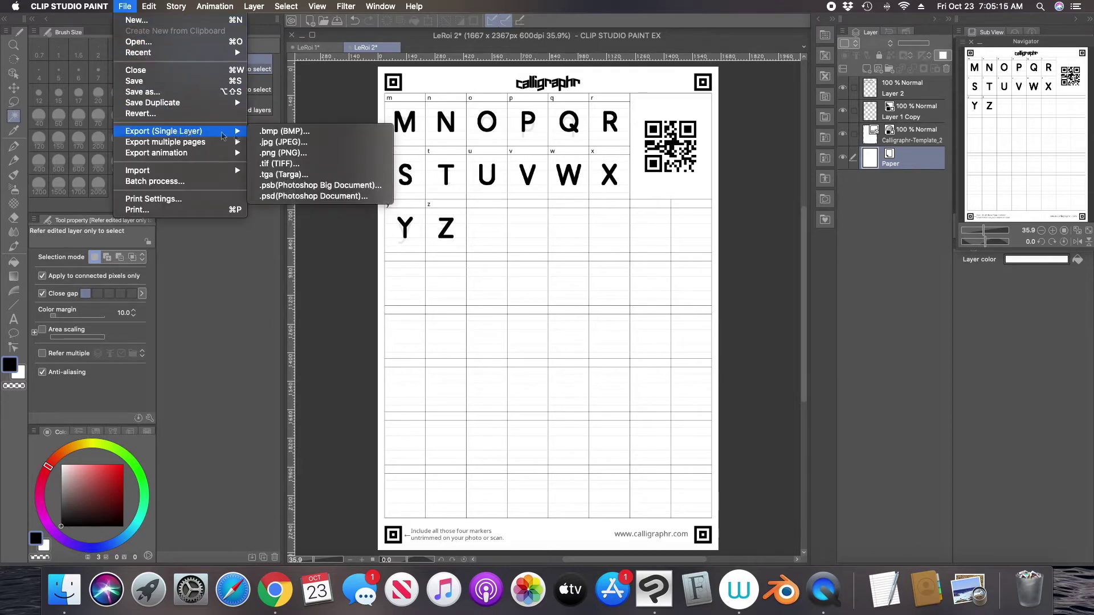
left_click(285, 143)
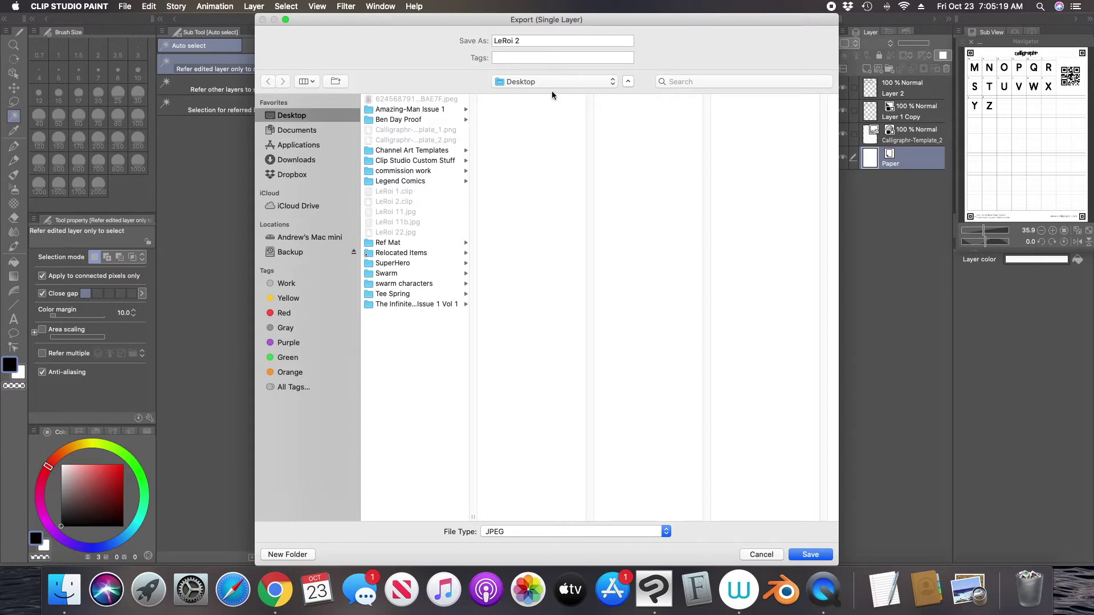
left_click(525, 40)
key("Right")
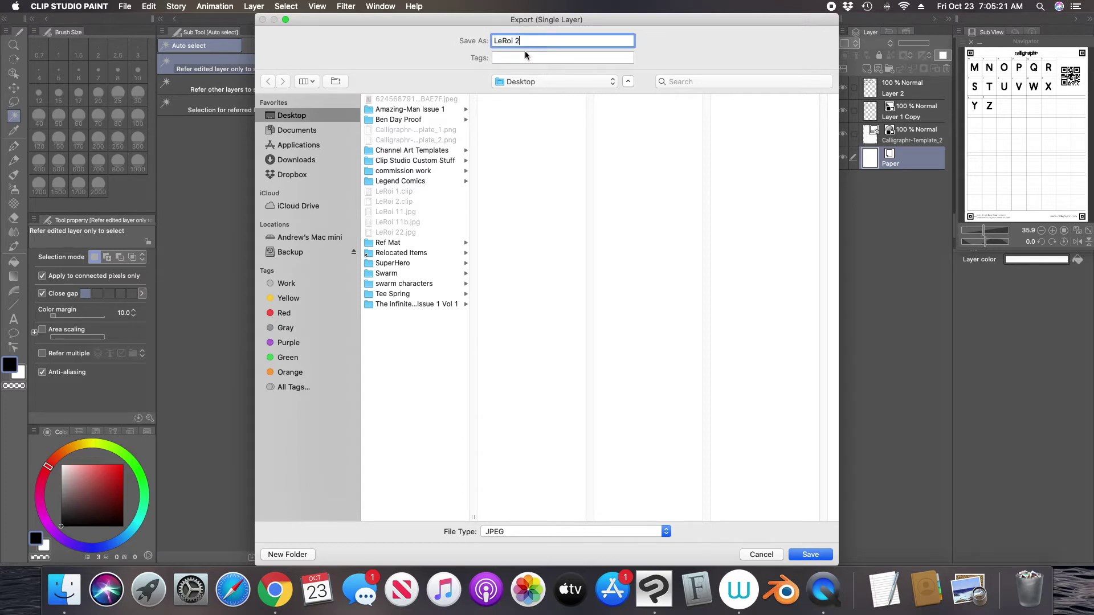
type("2b")
left_click(802, 555)
left_click(655, 119)
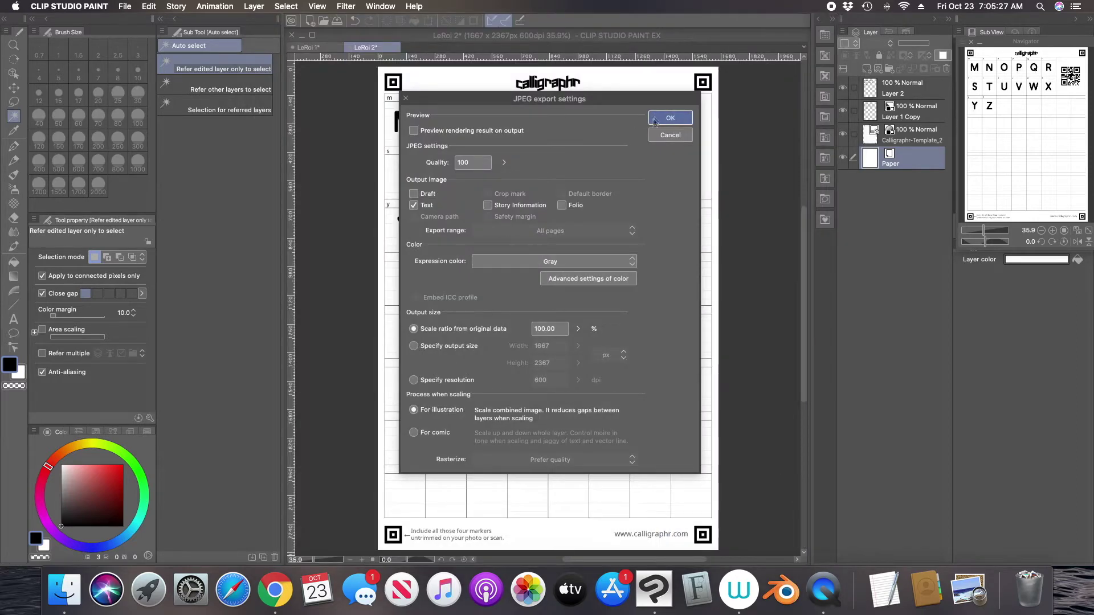
Hide both lettering layers in the LeRoi 1 document and view the template's guide letters across the whole page.
left_click(320, 49)
left_click(843, 88)
left_click(843, 111)
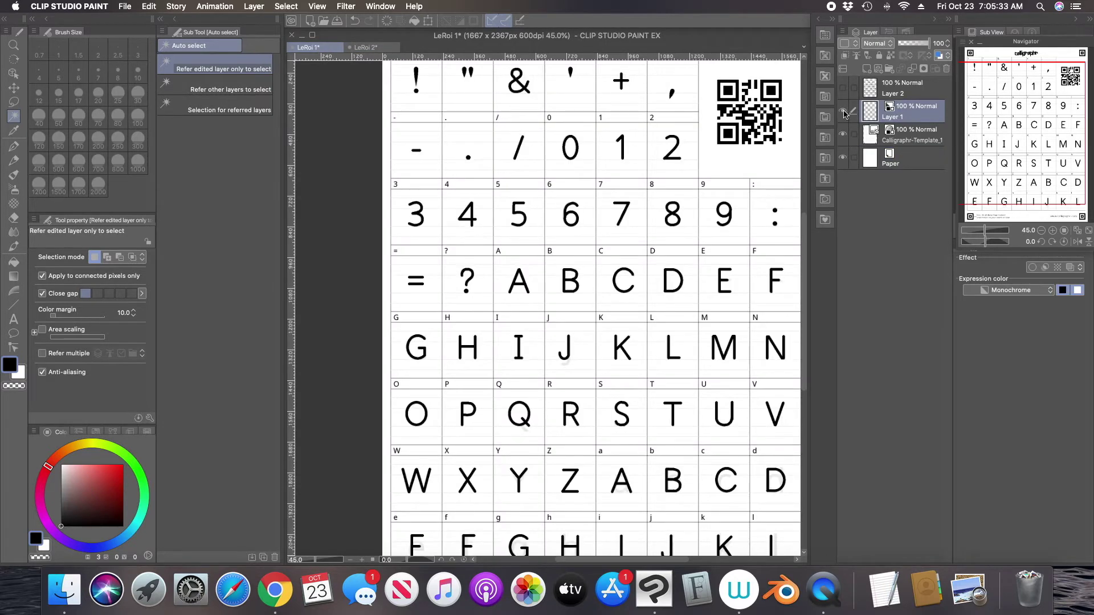
left_click(843, 112)
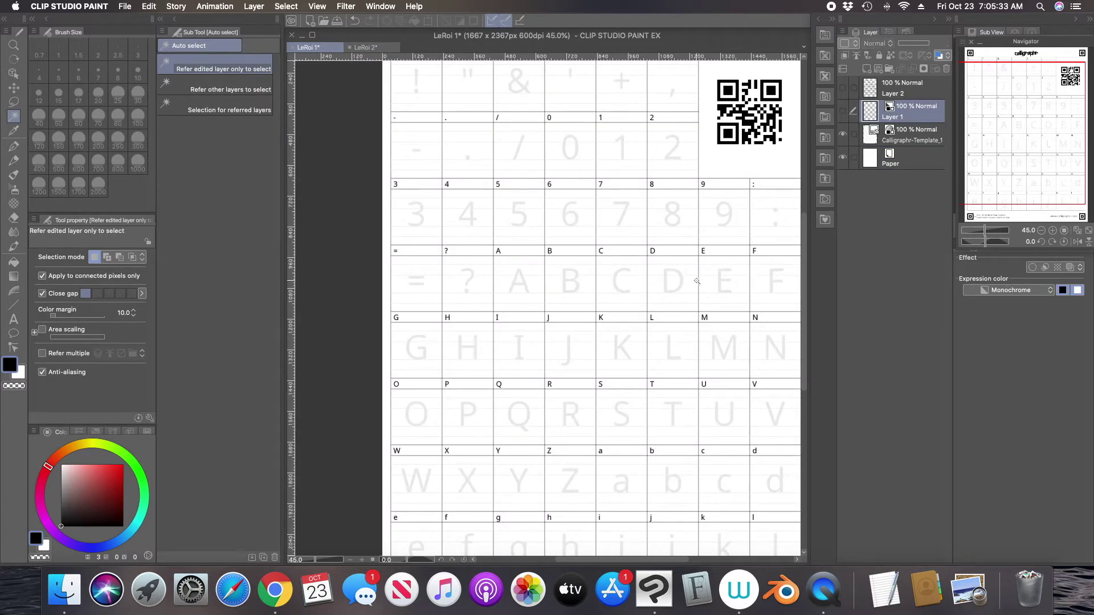
left_click(1088, 232)
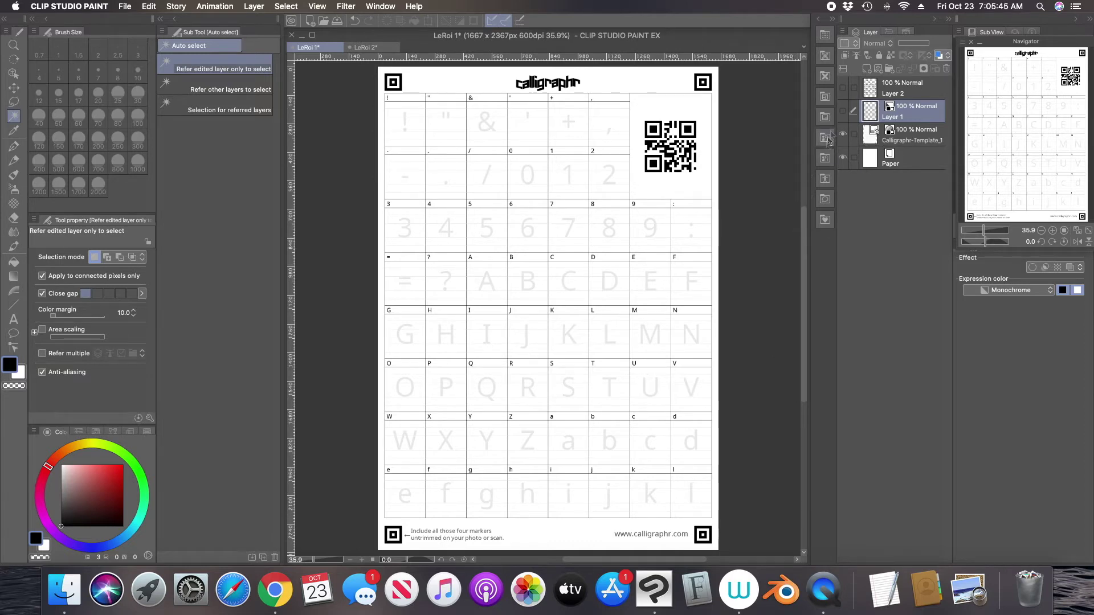
Show Layer 1 and examine how its glyphs sit against the template's guide letters and lines.
left_click(842, 111)
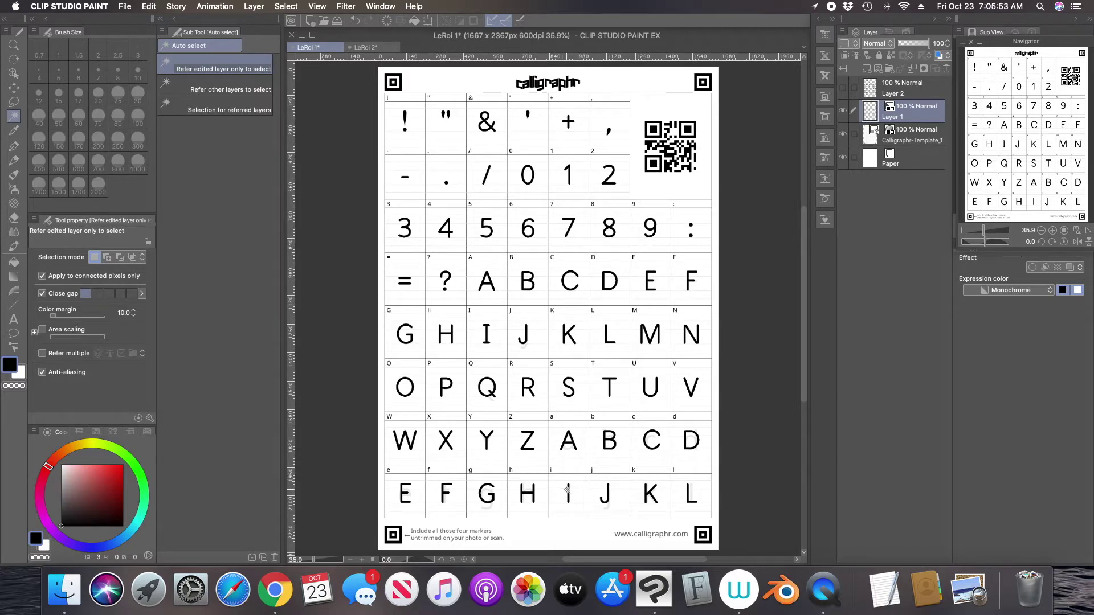
scroll(570, 487, "up", 10)
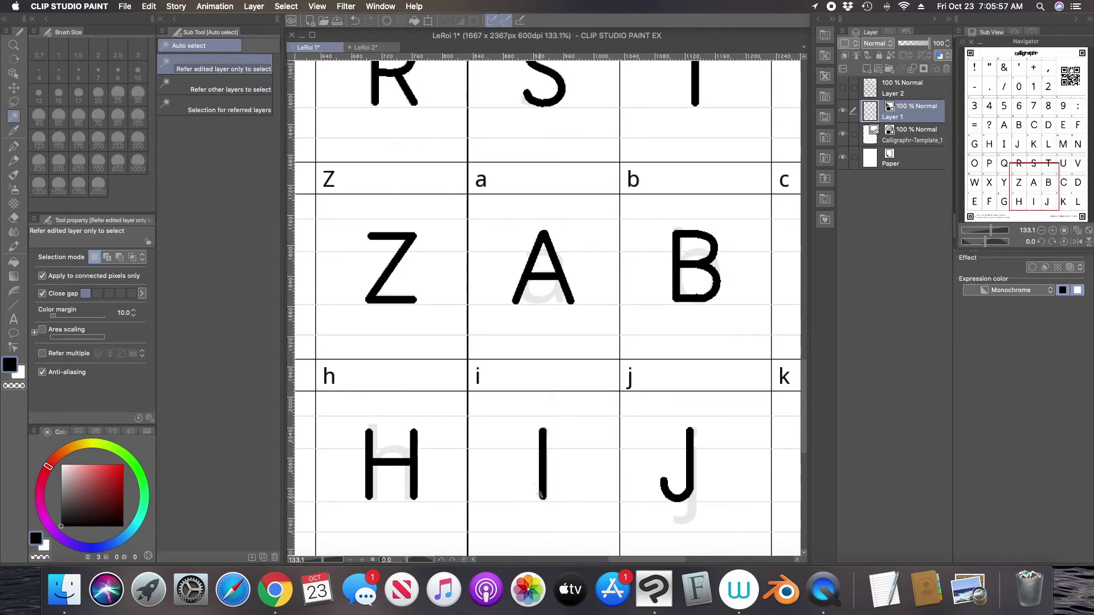
left_click_drag(1029, 191, 1001, 148)
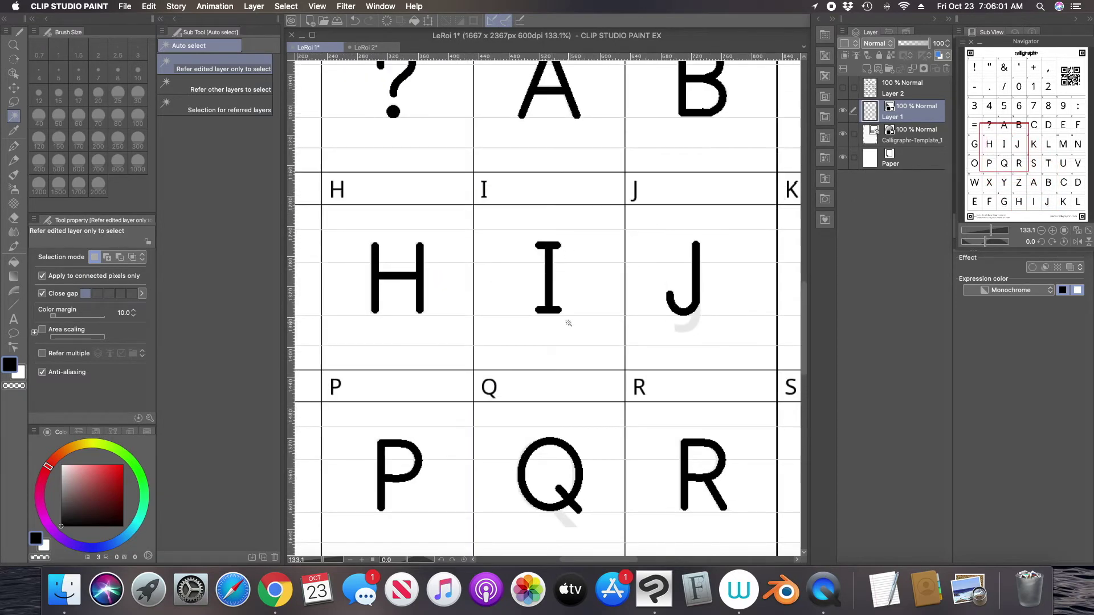
left_click(1088, 230)
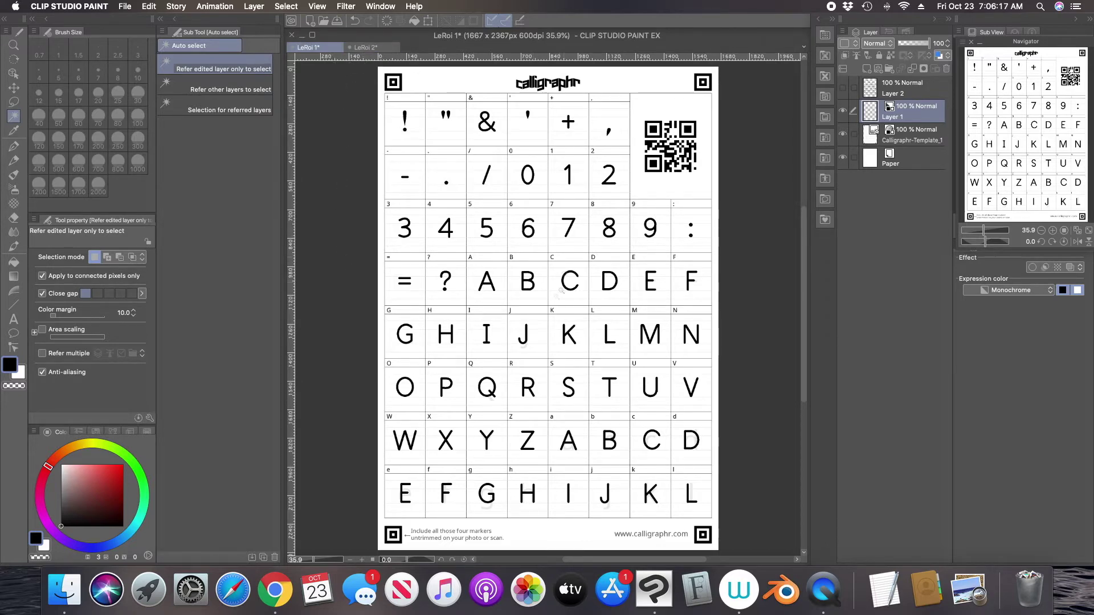
Switch to the desktop, compare LeRoi 11.jpg and LeRoi 11b.jpg side by side in Preview, and close both images.
left_click(302, 35)
key("super+h")
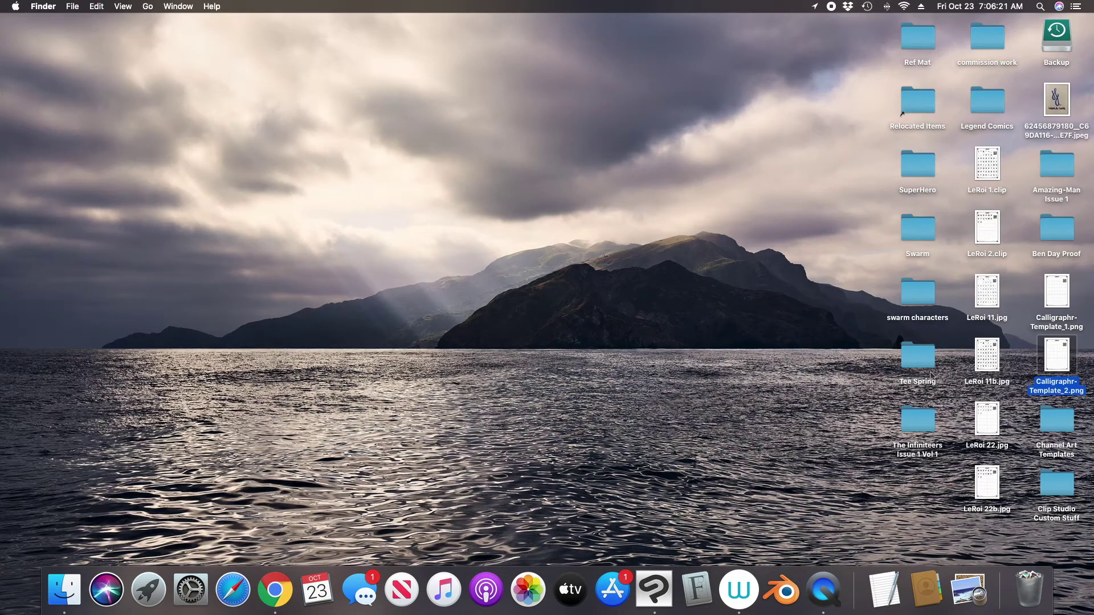
left_click(987, 289)
double_click(986, 288)
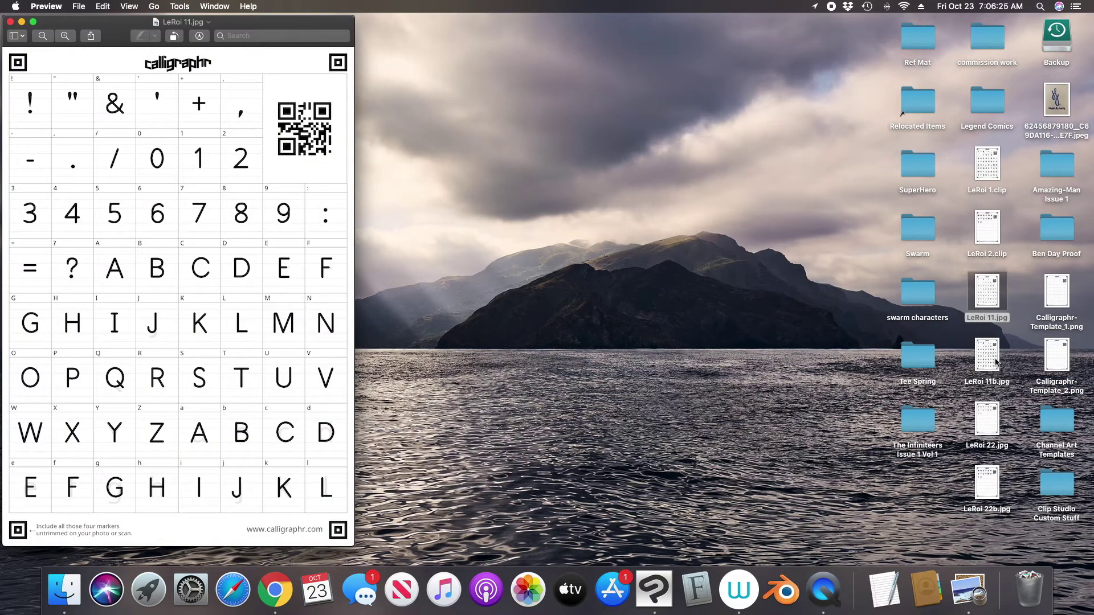
left_click(993, 359)
double_click(993, 359)
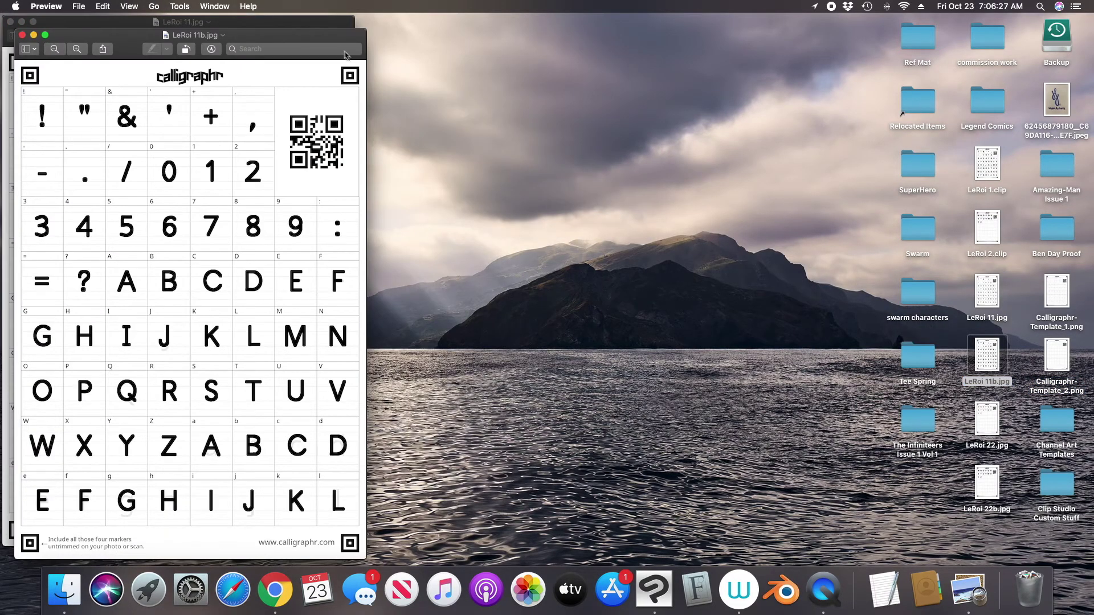
left_click_drag(318, 39, 665, 25)
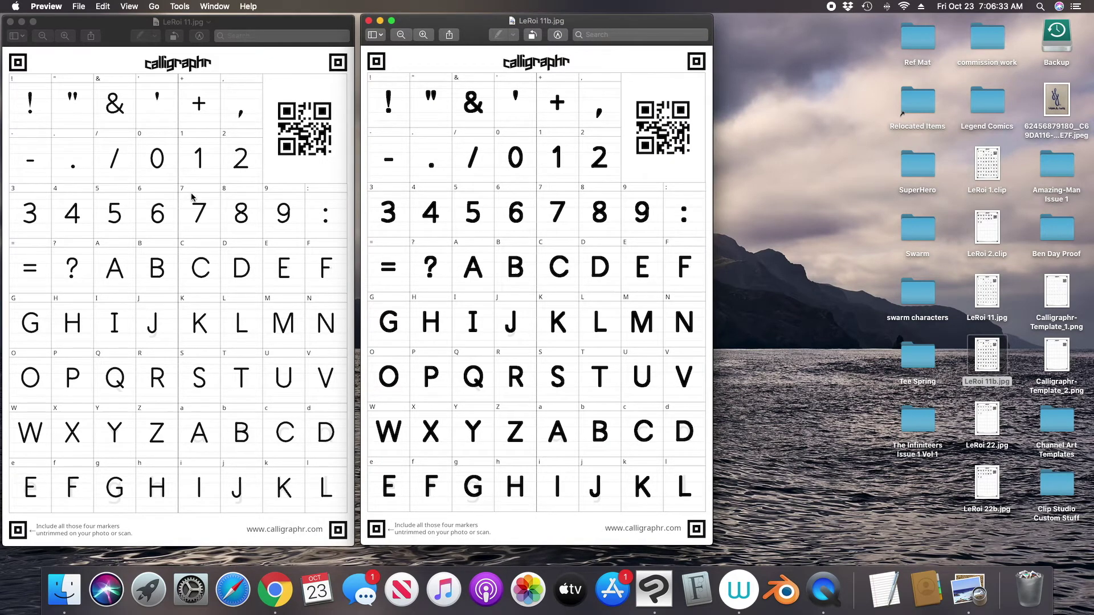
left_click(10, 23)
left_click(368, 21)
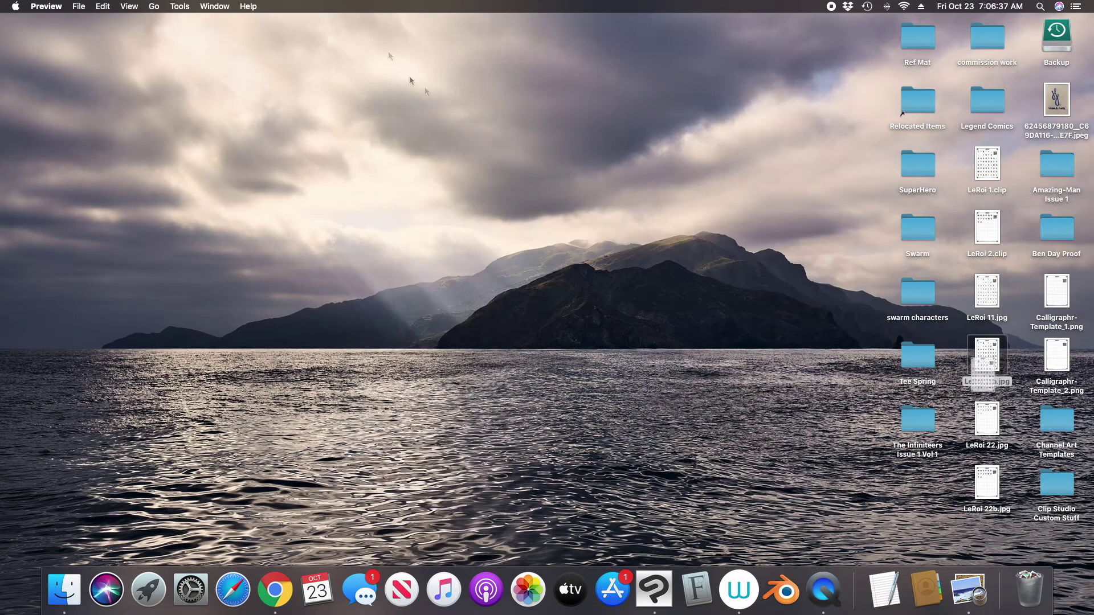
Switch to Calligraphr in Chrome, dismiss the template download dialog, and open the My Fonts page.
left_click(276, 578)
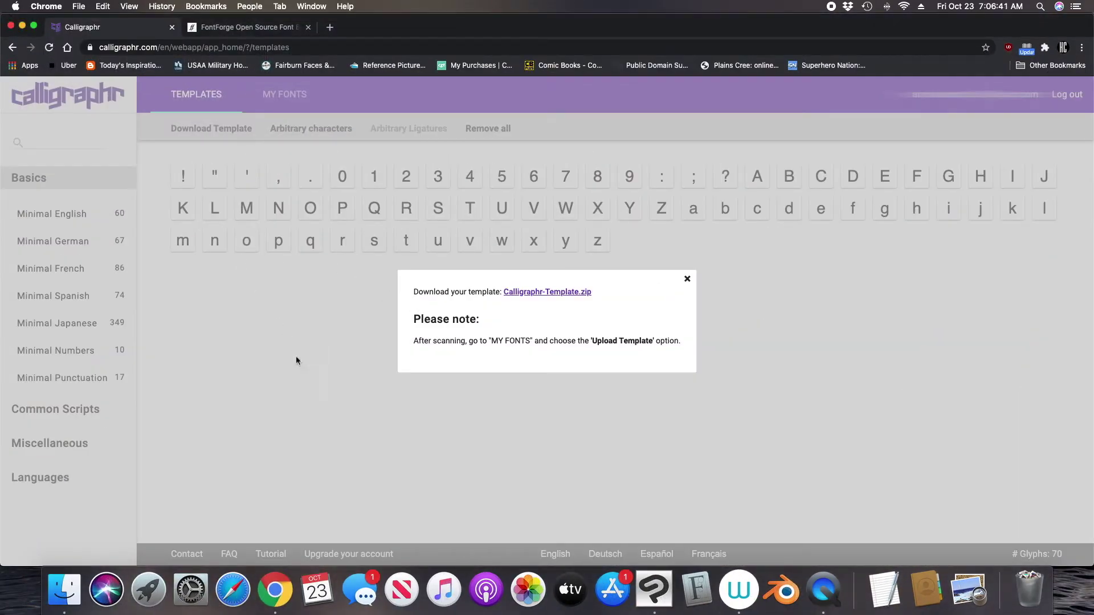
left_click(686, 280)
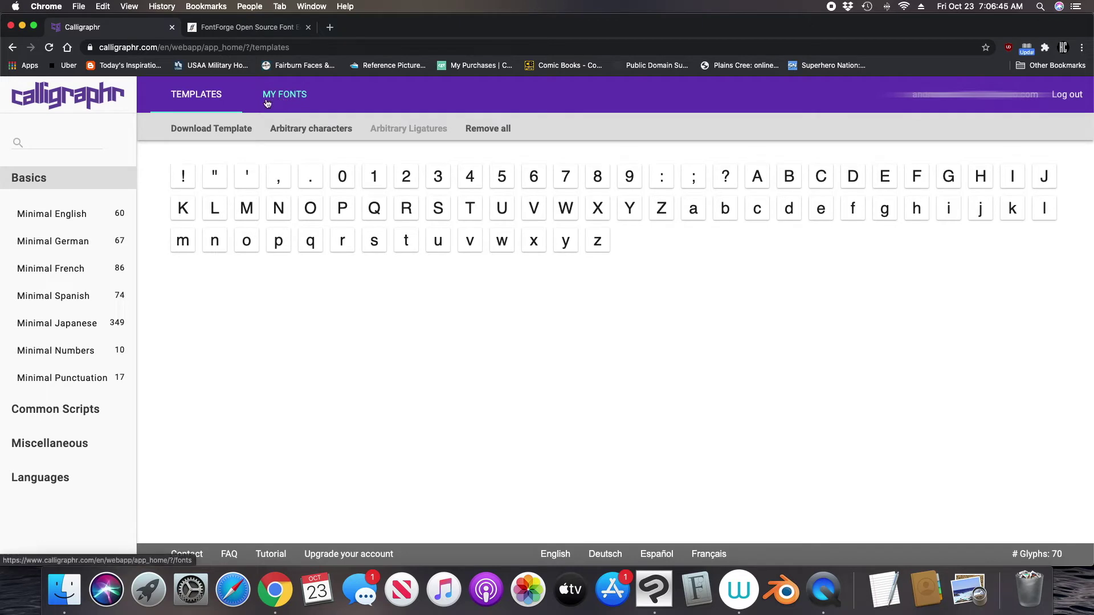
left_click(300, 99)
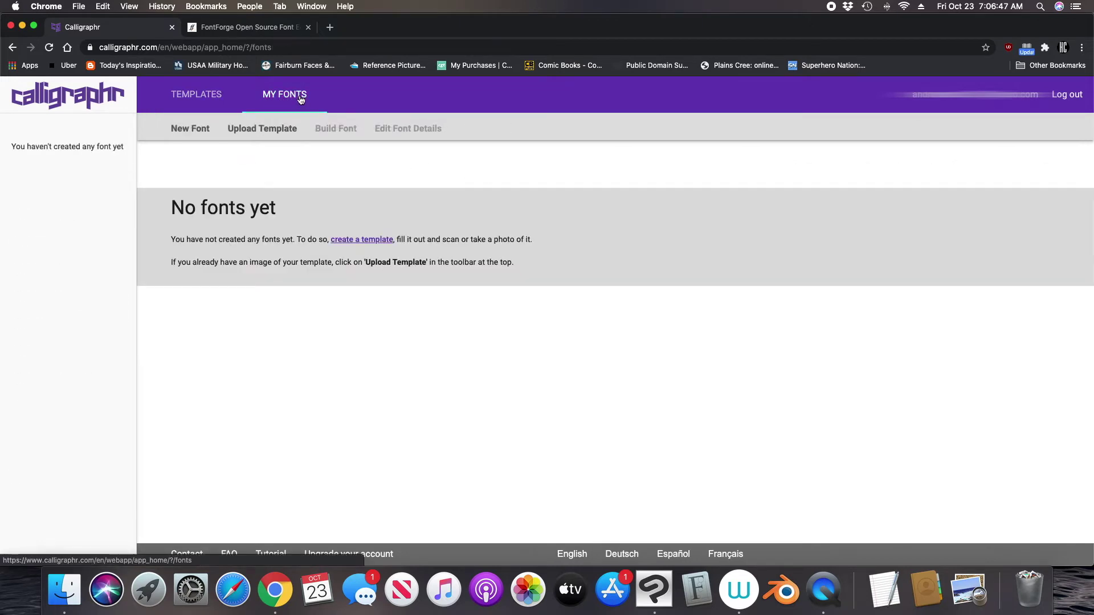
Start a new font in Calligraphr and name it LeRoi.
left_click(199, 132)
left_click(477, 233)
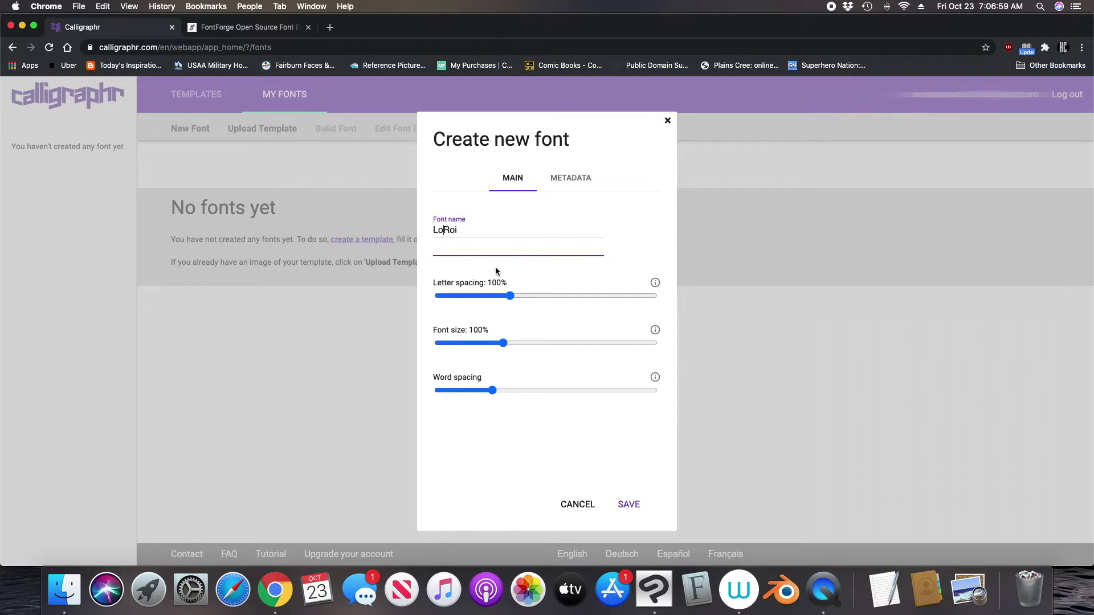
key("Left")
key("Left")
key("Left")
key("BackSpace")
type("e")
Set the new font's letter spacing to 80%, widen its word spacing slightly, keep font size at 100%, and save it.
left_click(532, 285)
left_click_drag(509, 298, 496, 301)
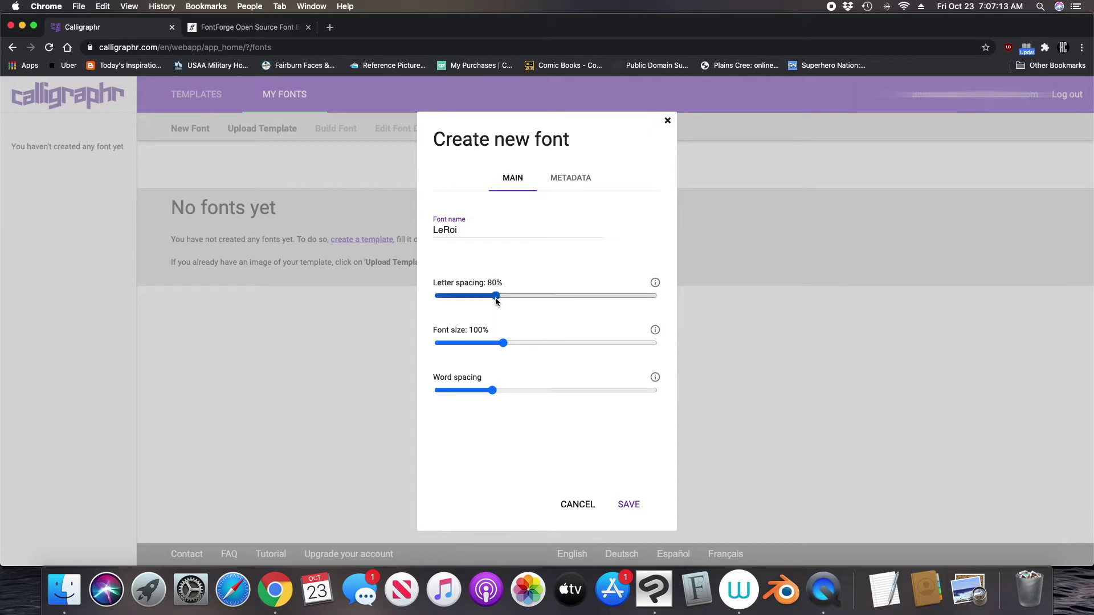
left_click_drag(492, 389, 503, 395)
left_click_drag(504, 344, 502, 411)
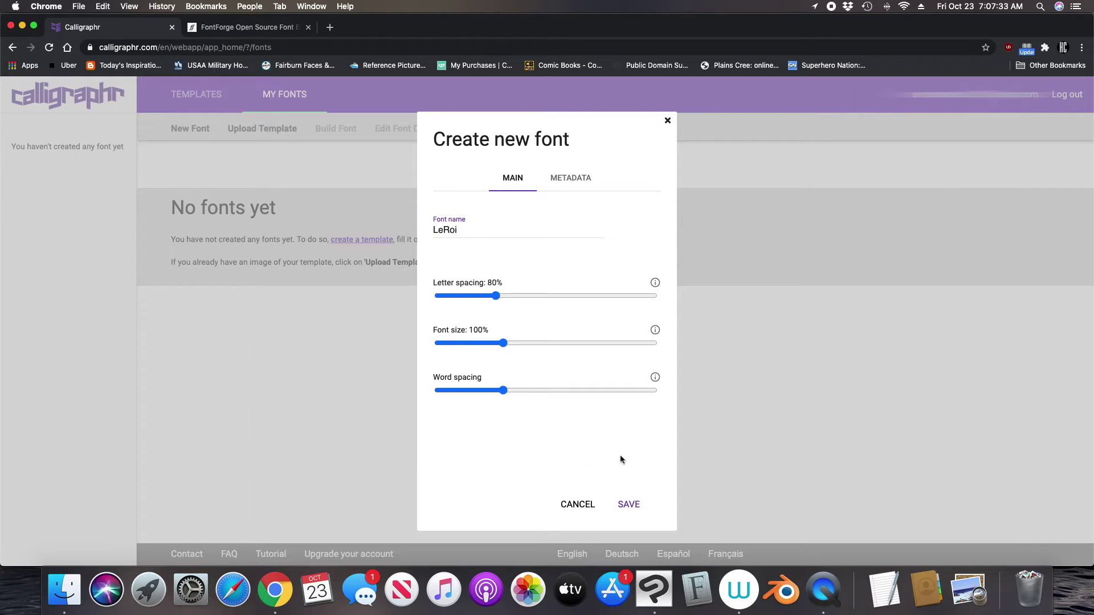
left_click(629, 505)
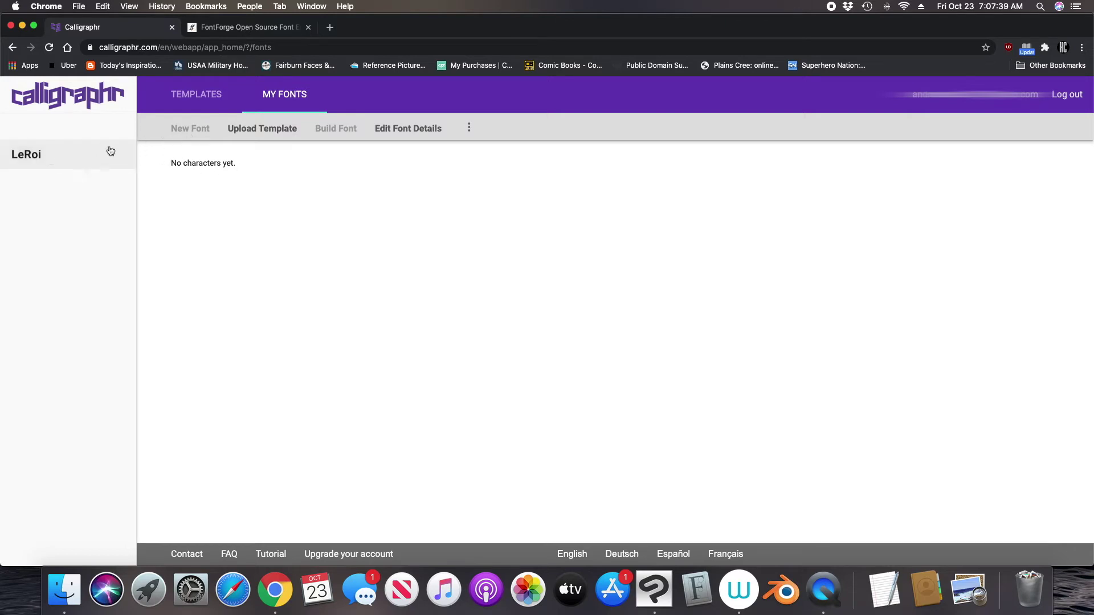
Add LeRoi 11.jpg from the desktop to the template upload for the LeRoi font.
left_click(263, 129)
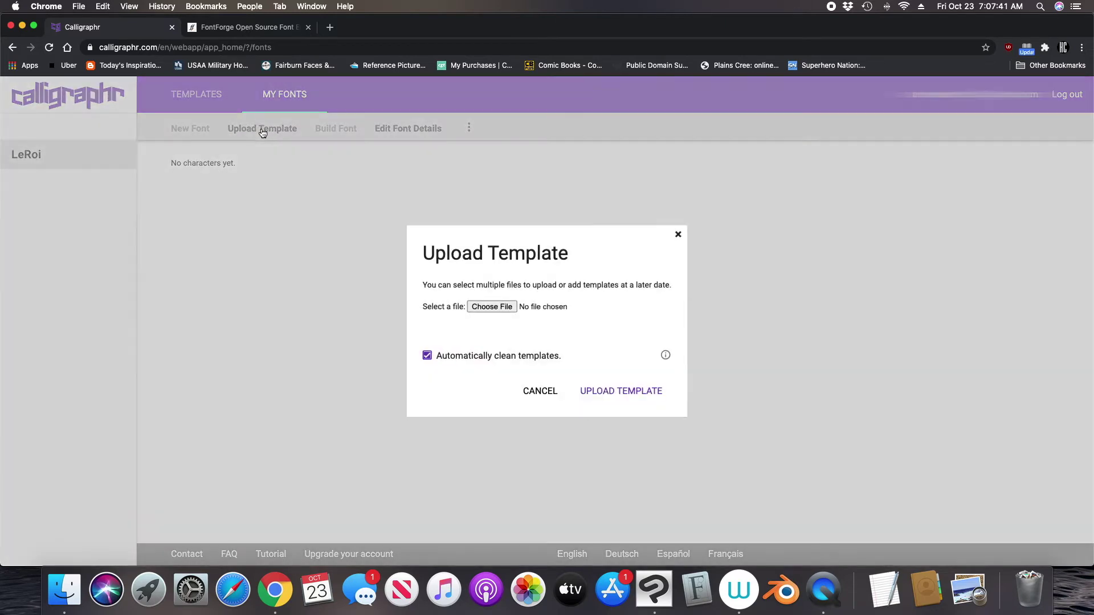
left_click(492, 307)
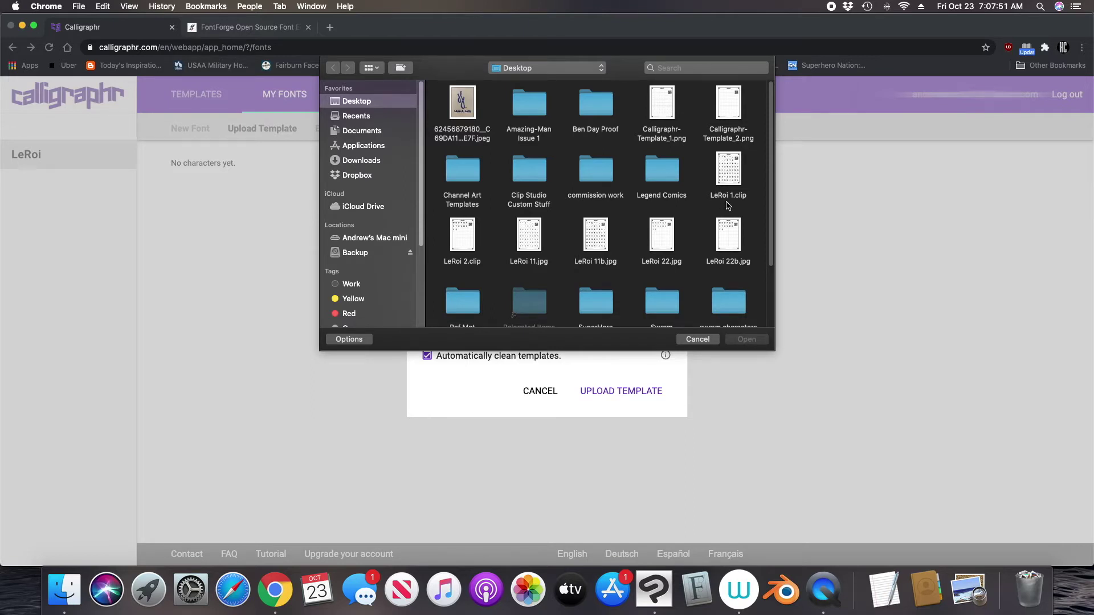
left_click(531, 244)
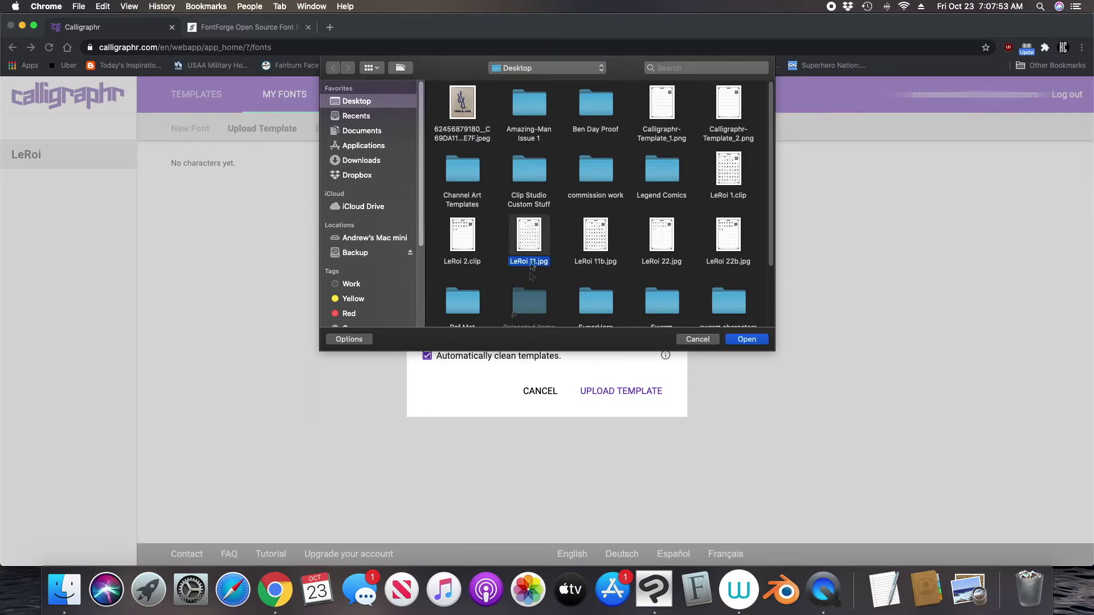
left_click(751, 340)
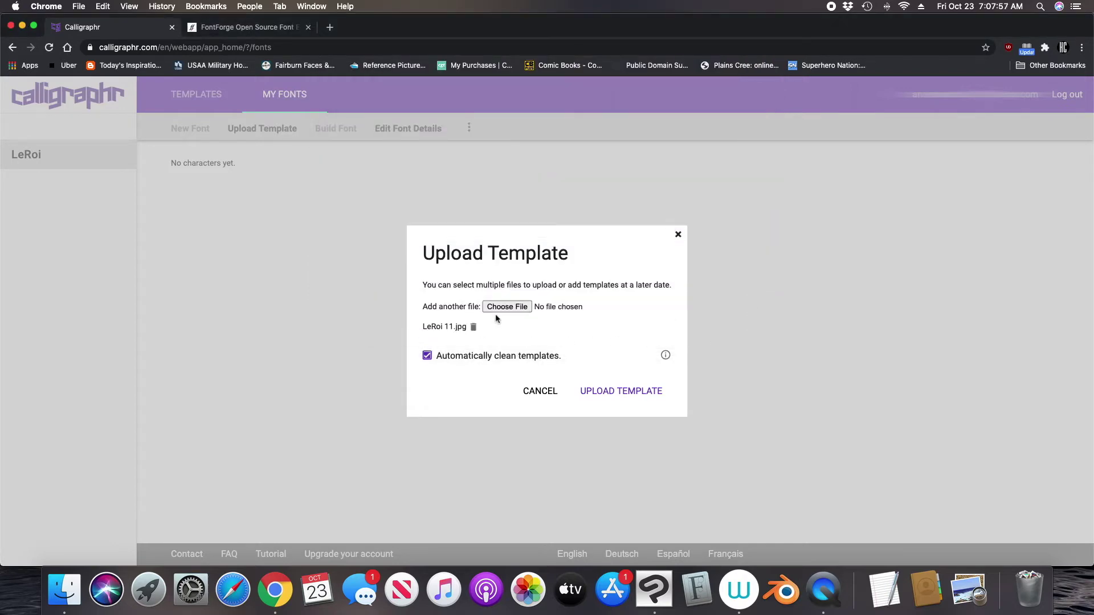
Add LeRoi 22.jpg from the desktop alongside LeRoi 11.jpg and upload both templates with automatic cleaning enabled.
left_click(499, 307)
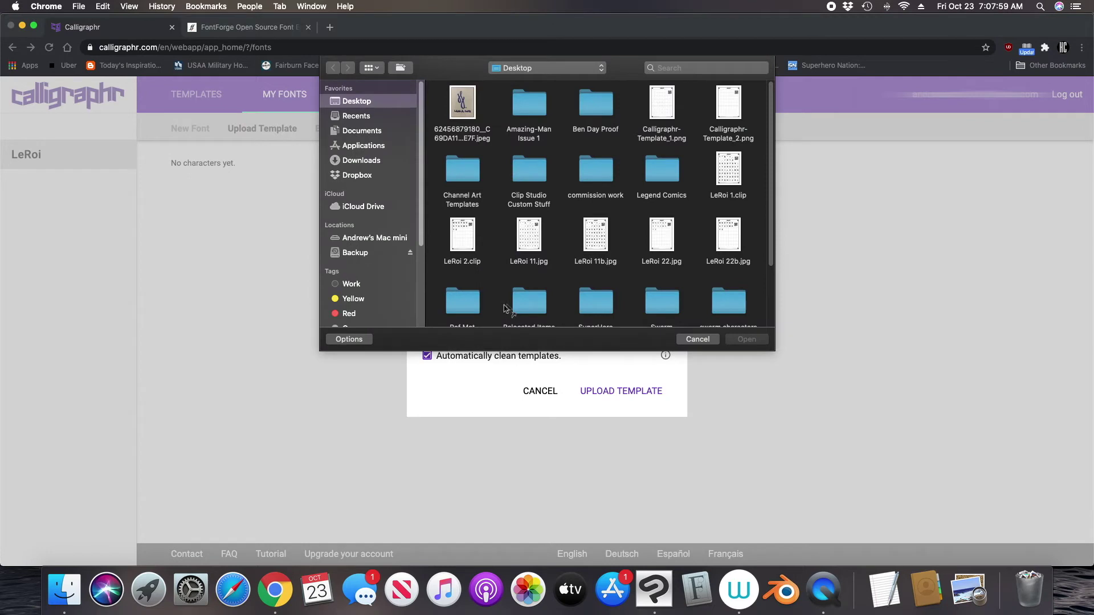
left_click(663, 242)
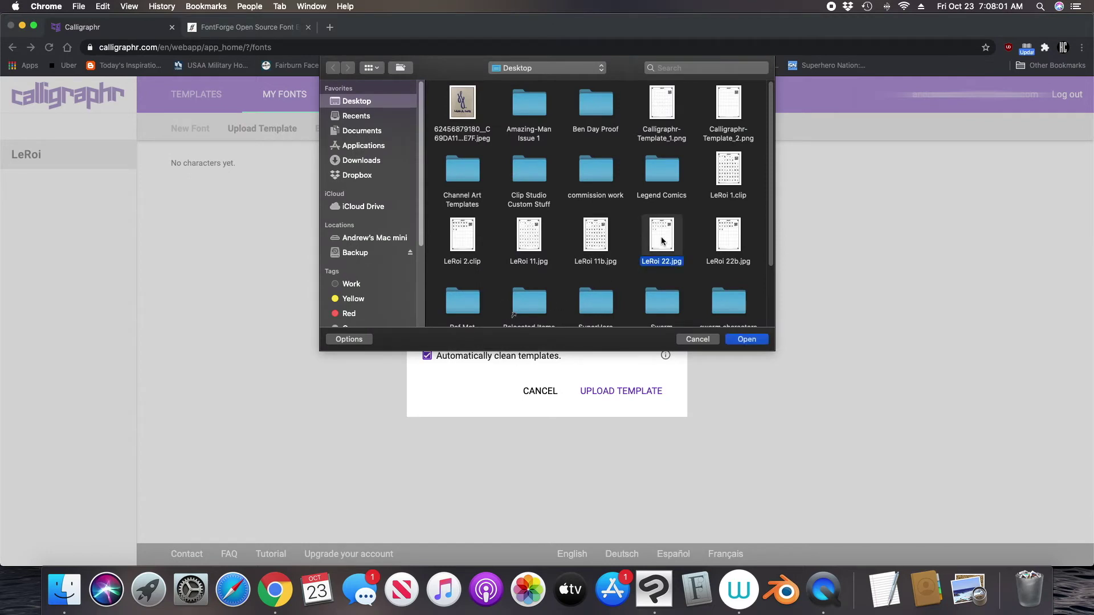
left_click(742, 340)
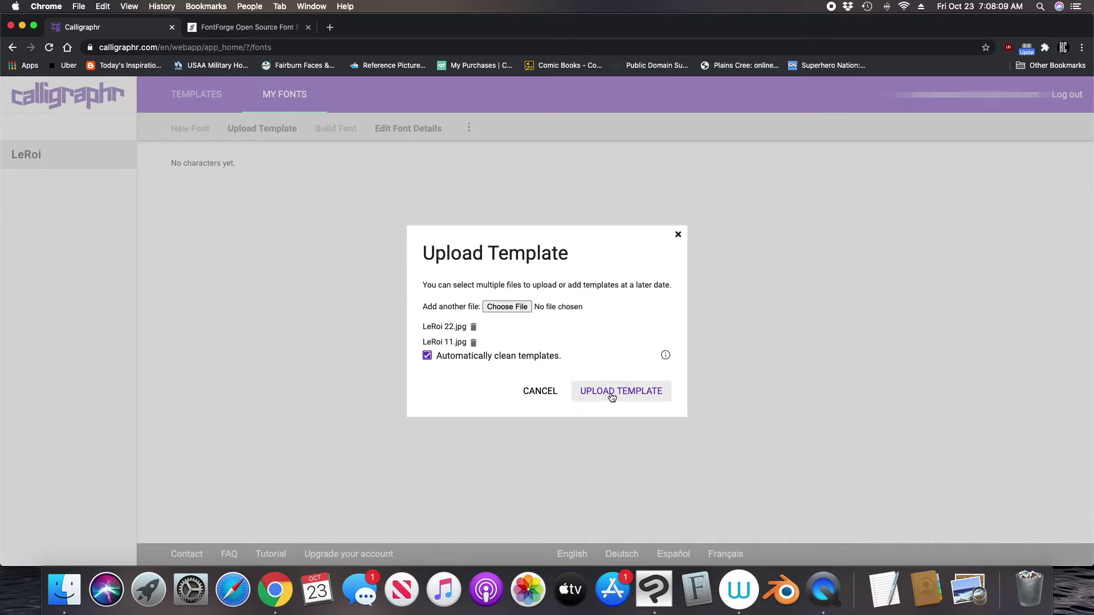
left_click(611, 394)
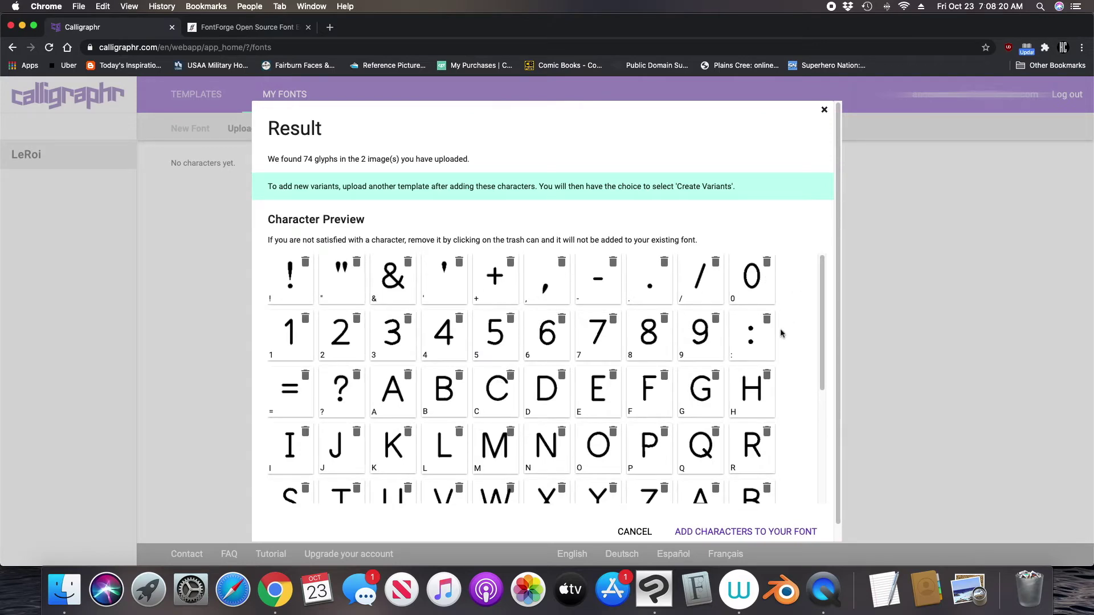
Review the character previews extracted from the uploaded templates and add all of them to the LeRoi font.
scroll(783, 345, "down", 4)
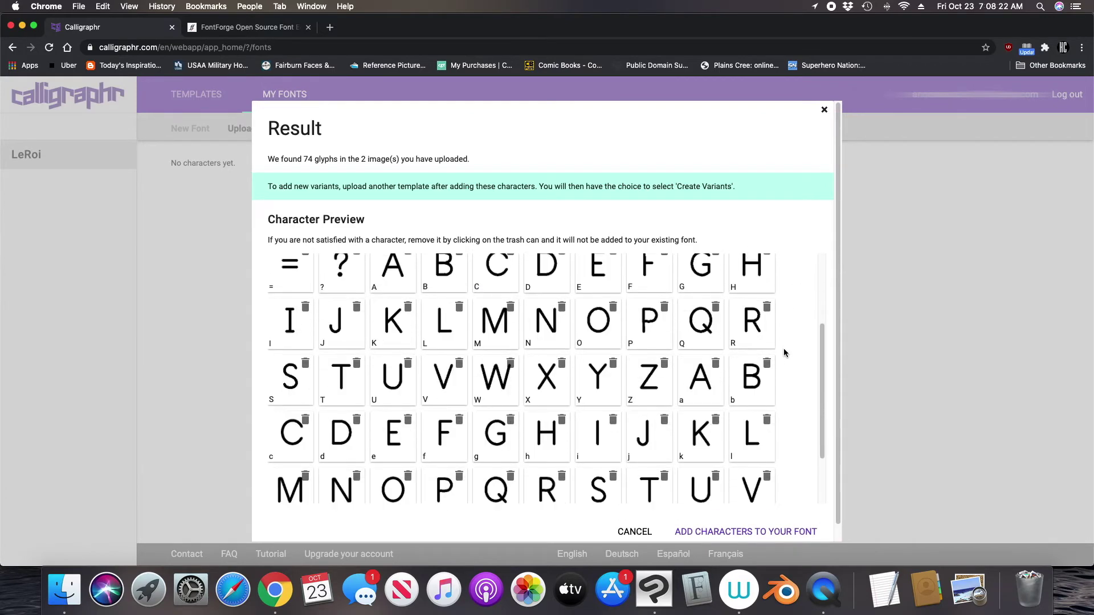
scroll(784, 352, "down", 3)
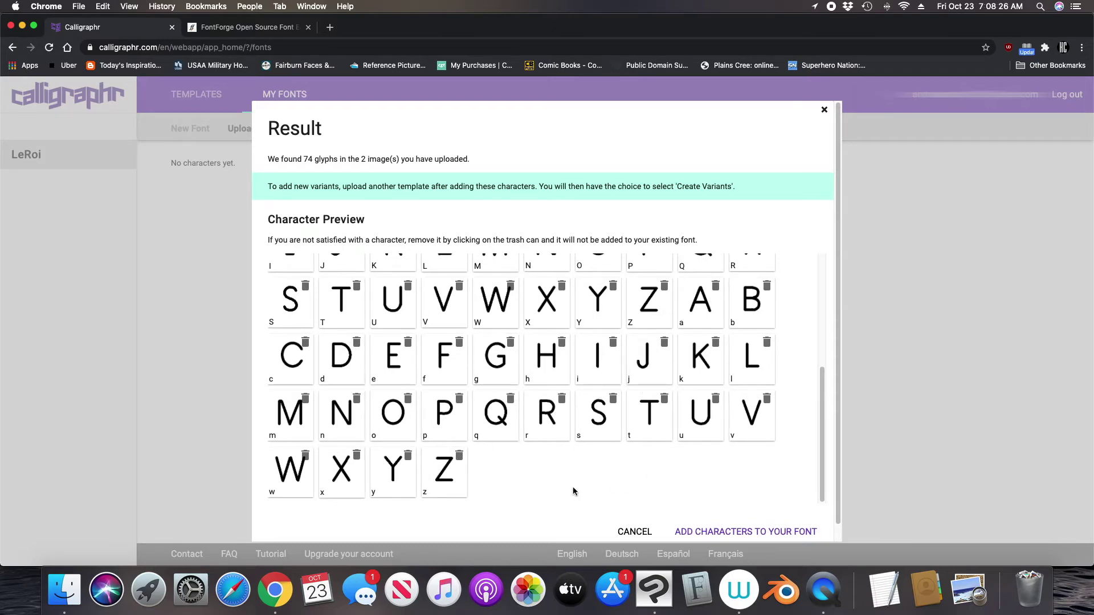
scroll(567, 488, "up", 1)
scroll(560, 488, "up", 4)
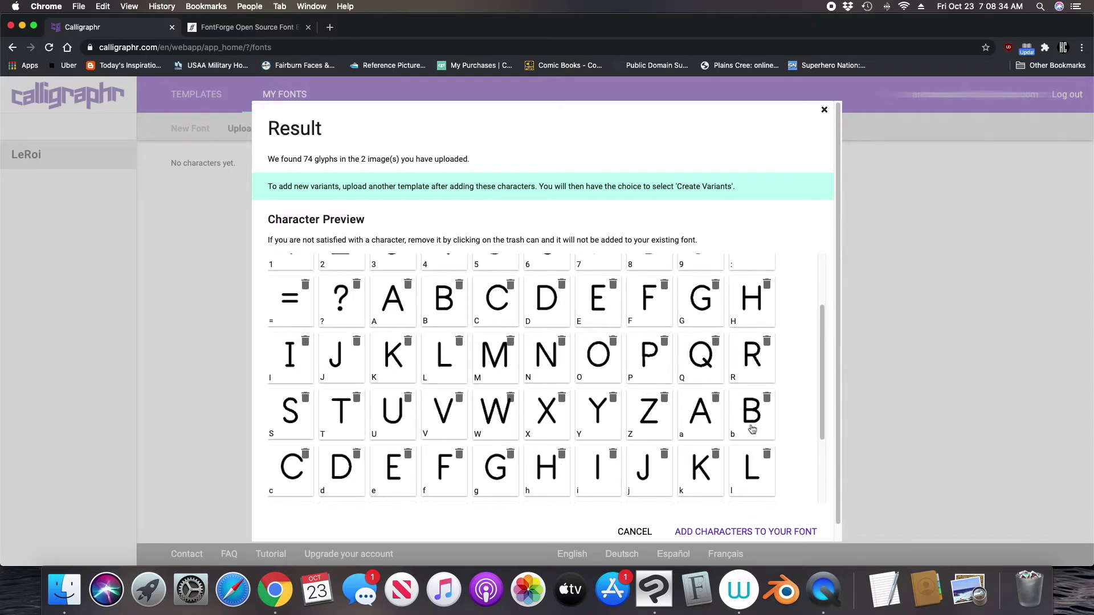
scroll(752, 430, "down", 5)
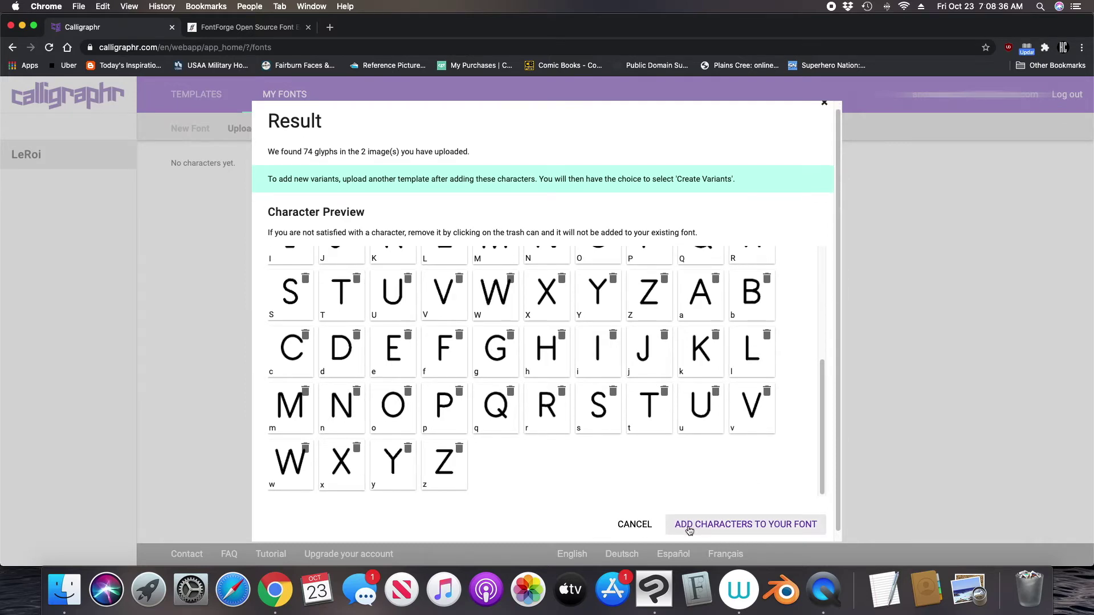
left_click(747, 524)
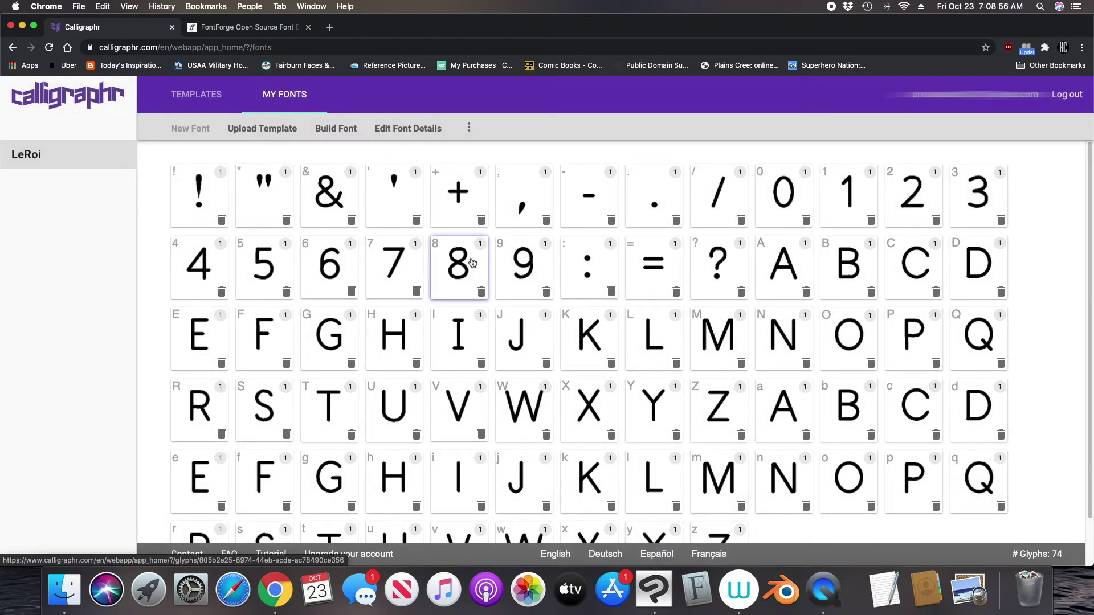
Look over the added glyphs and check the font's name, spacing and size details, saving them as they are.
scroll(394, 235, "down", 2)
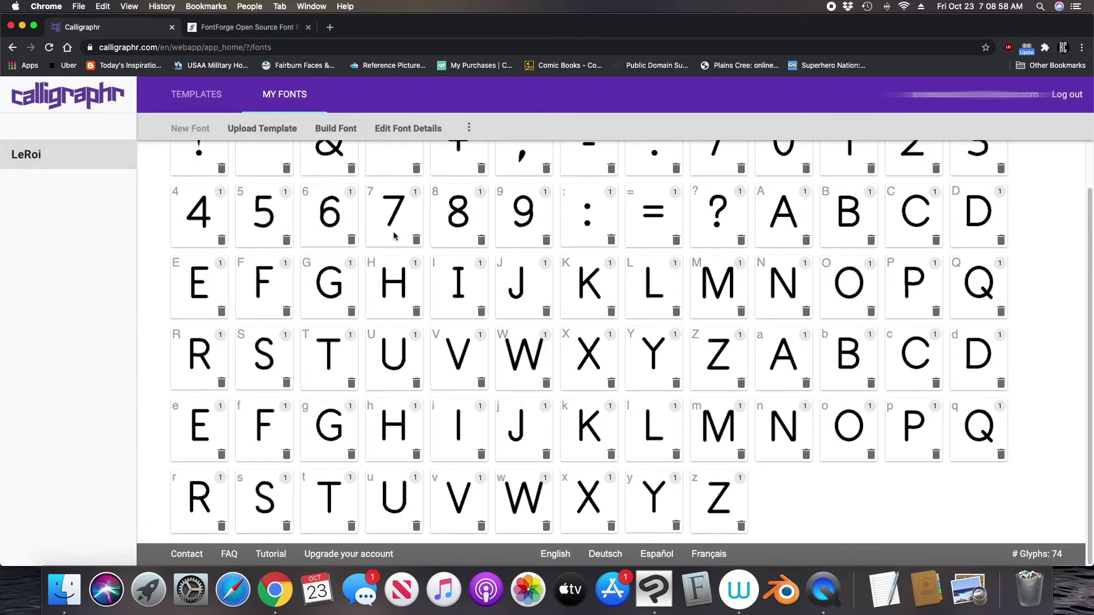
scroll(393, 235, "up", 2)
left_click(415, 128)
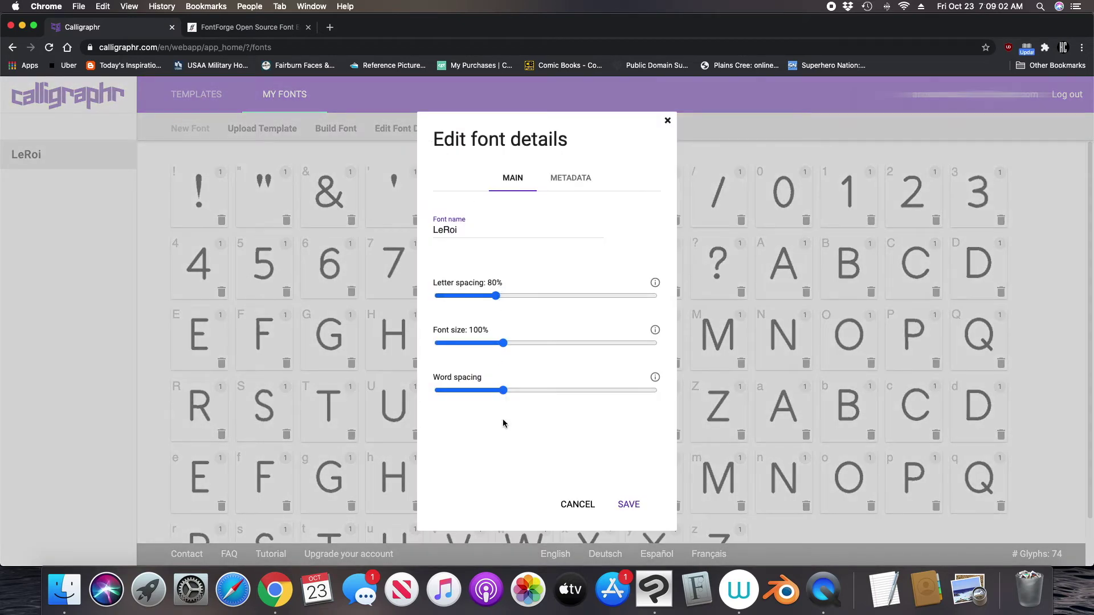
left_click(634, 514)
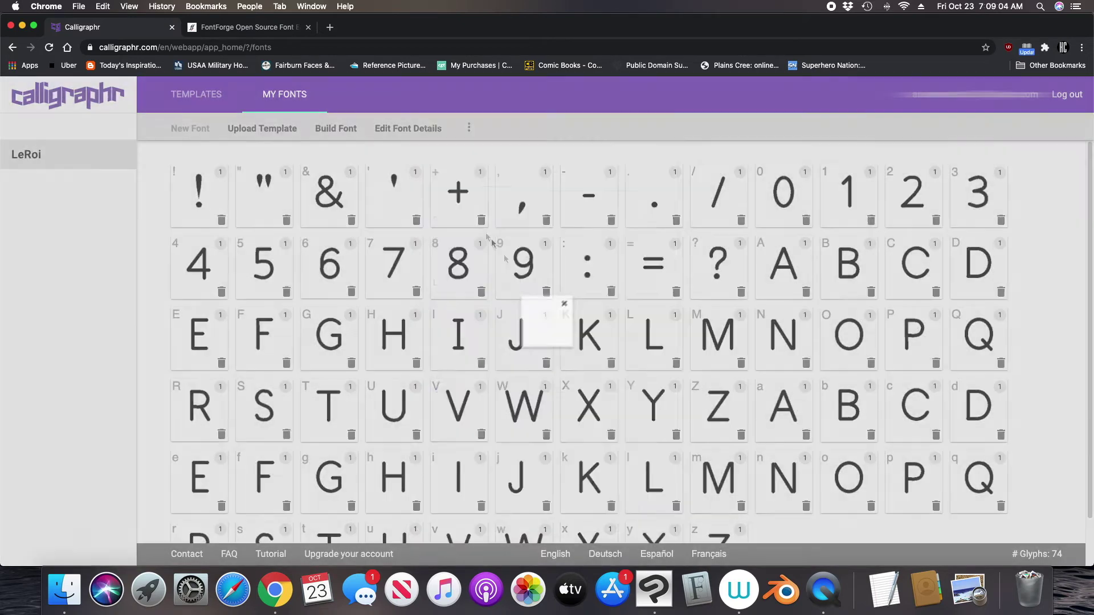
Inspect the glyph lineup in the Adjust Baseline and Size view and close it without adjusting anything.
left_click(470, 127)
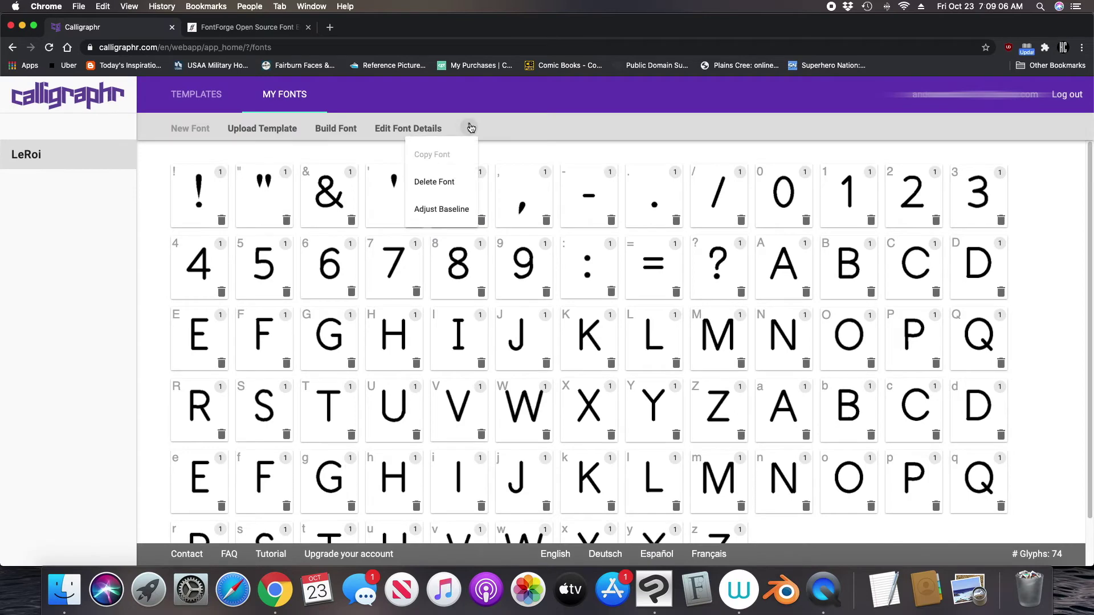
left_click(433, 210)
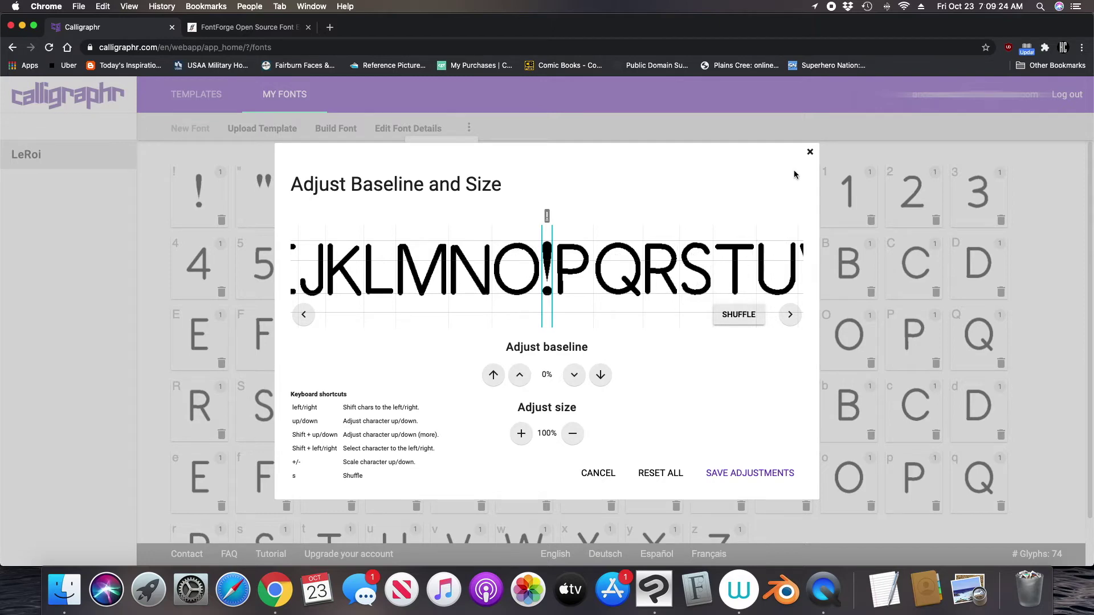
left_click(810, 152)
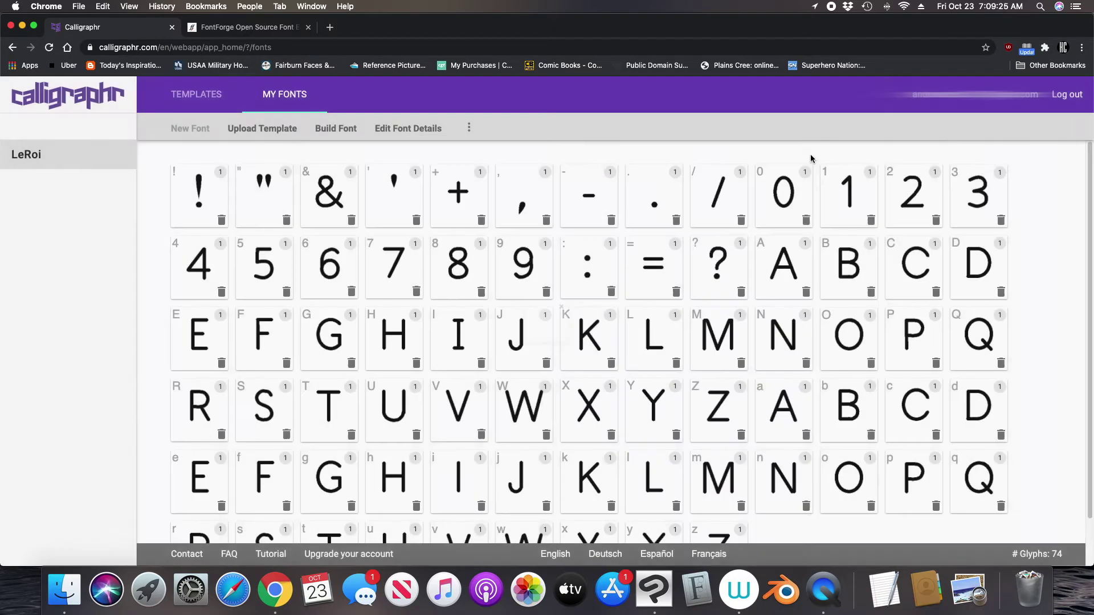
Build the LeRoi font and test its preview with "THIS IS MY LEROI FONT. I CAN DO ANYTHING. !+ 123456789".
left_click(334, 133)
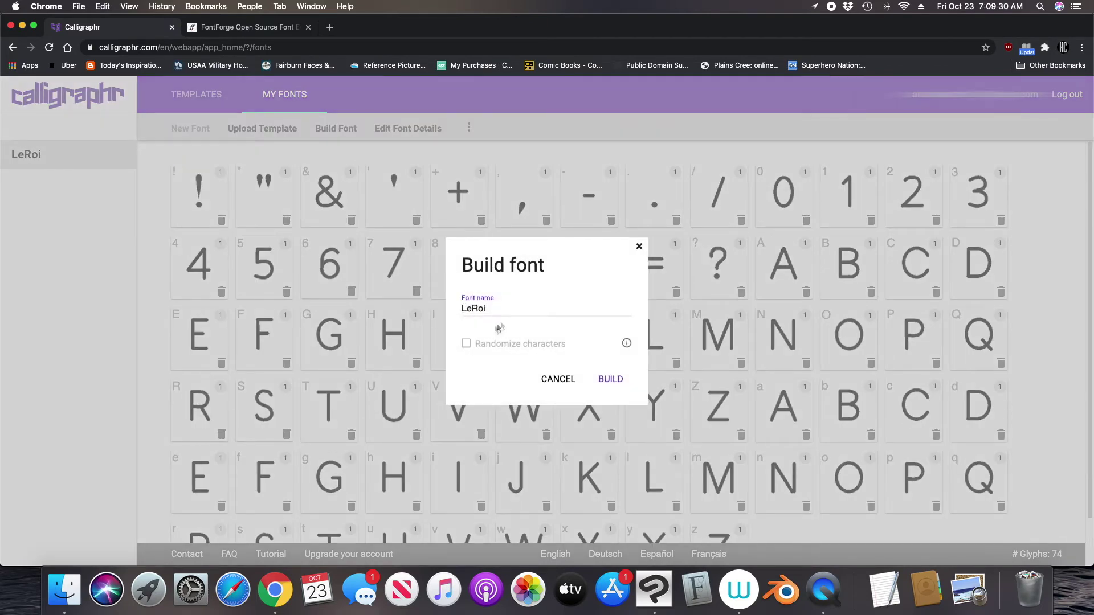
left_click(610, 379)
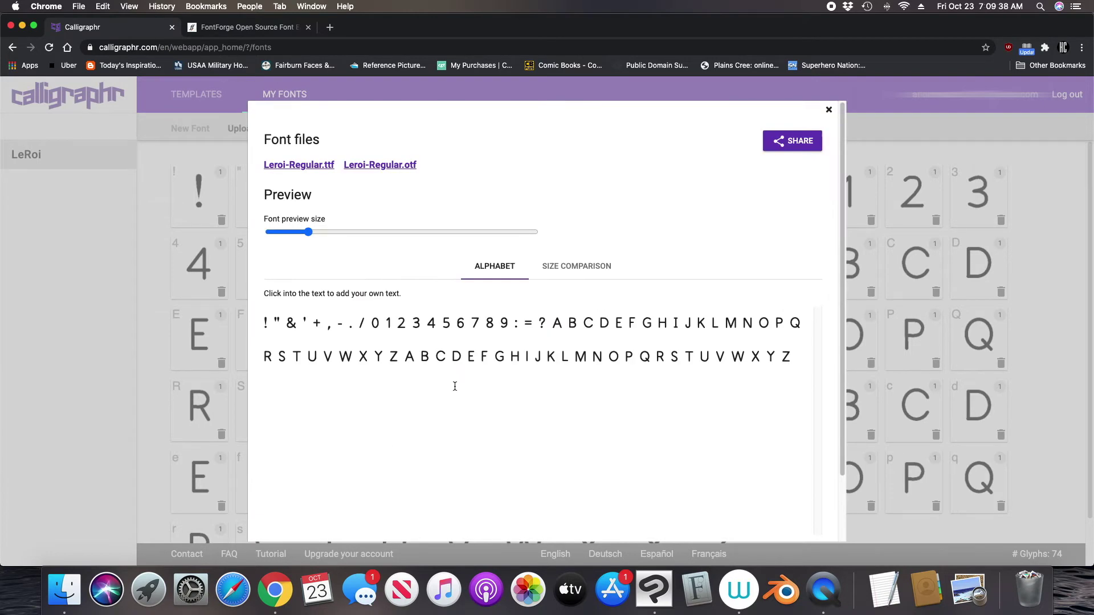
left_click(680, 454)
type("THIS IS MY LER")
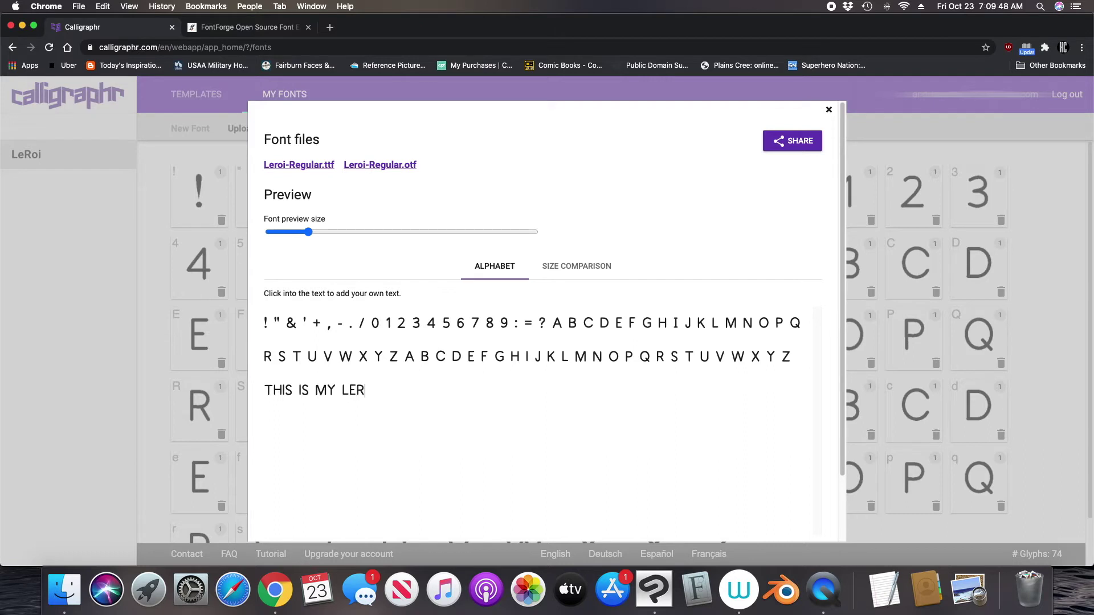
type("OI FON")
type("CAN DO ANYTHING. !")
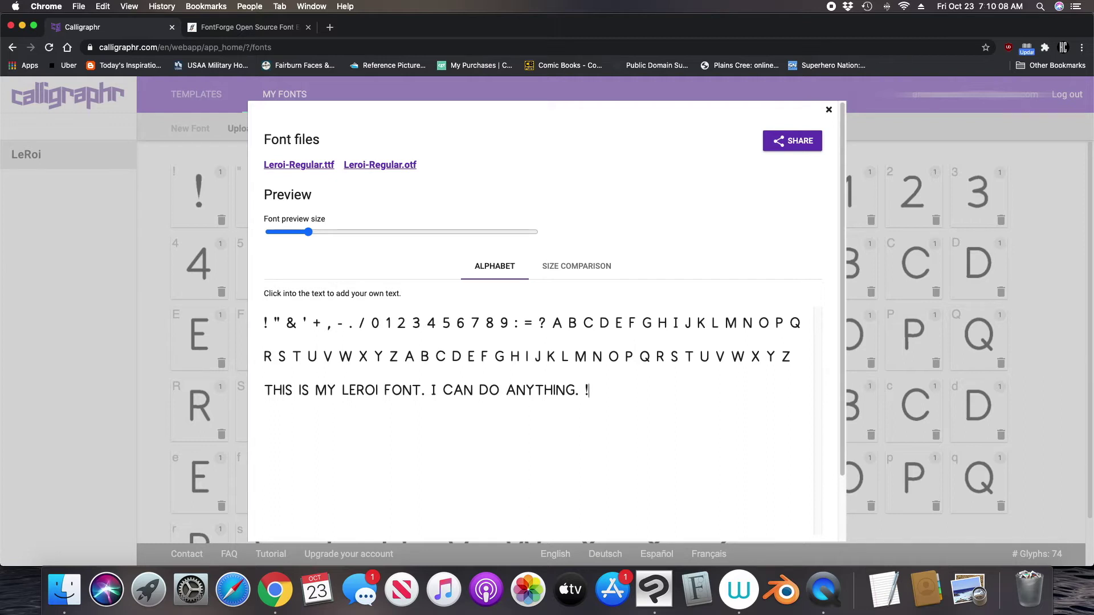
type("+ 123456789")
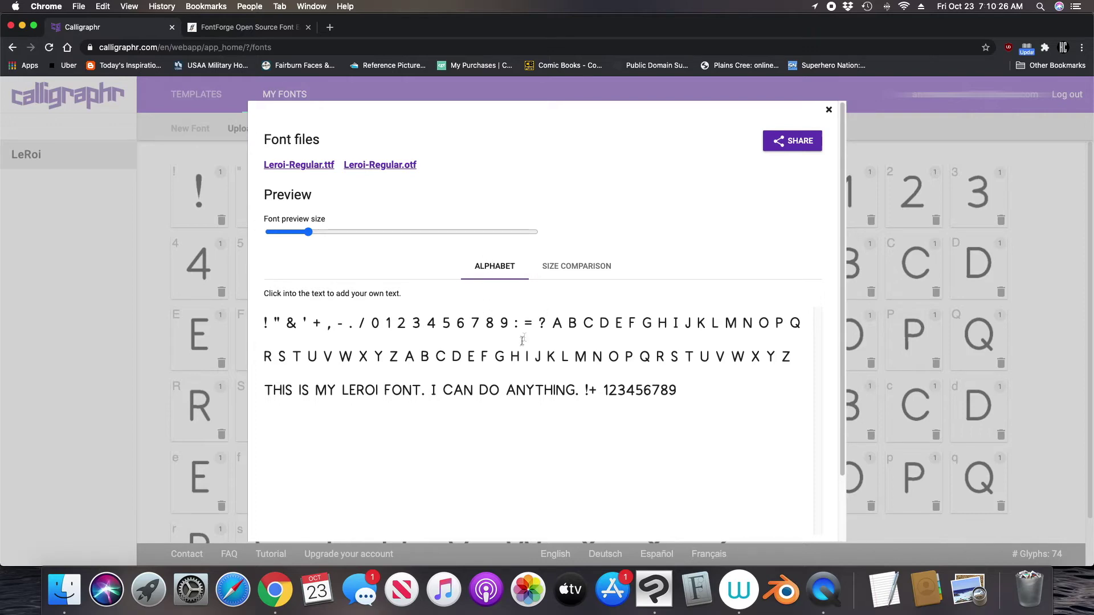
Examine the rest of the built font's preview and close the font files window.
scroll(521, 336, "down", 3)
left_click(654, 438)
scroll(684, 450, "up", 2)
scroll(735, 483, "down", 2)
left_click(800, 516)
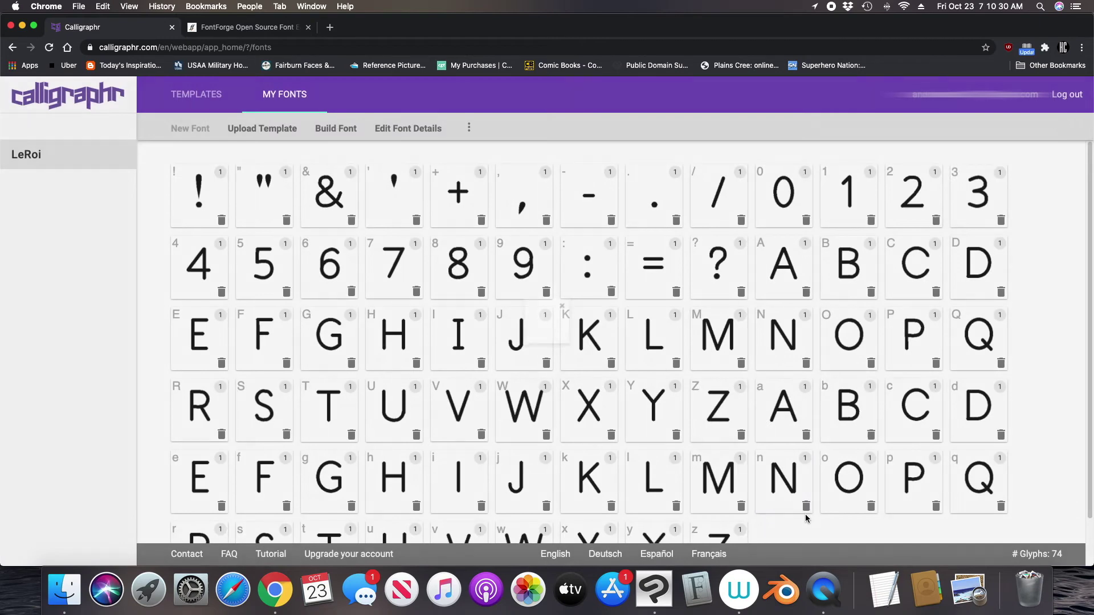
Save the LeRoi font details with their current settings and build the font again under the name LeRoi.
left_click(422, 132)
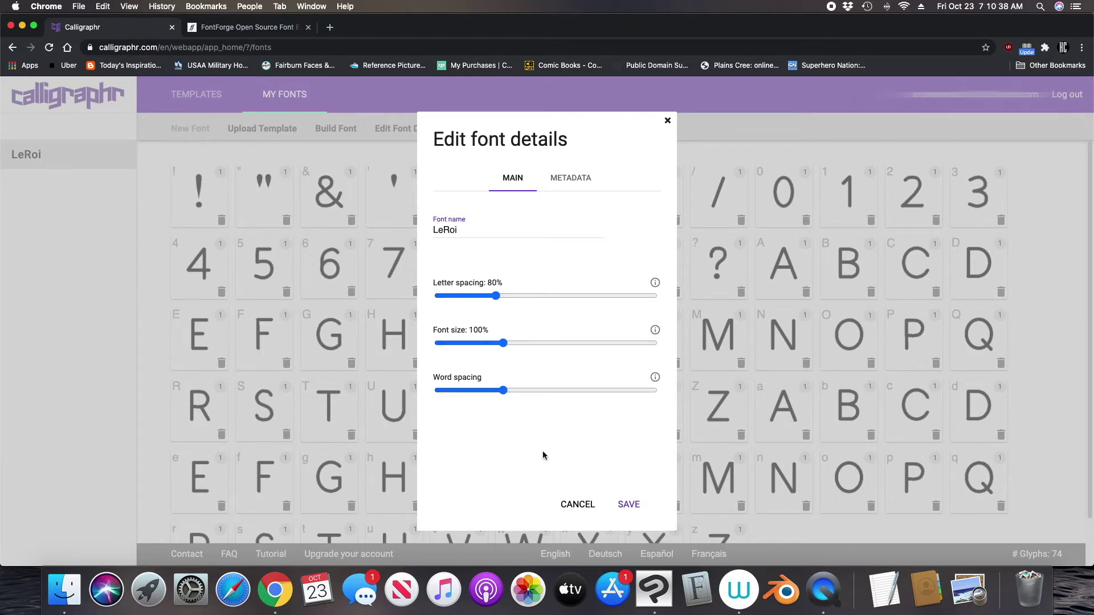
left_click(628, 506)
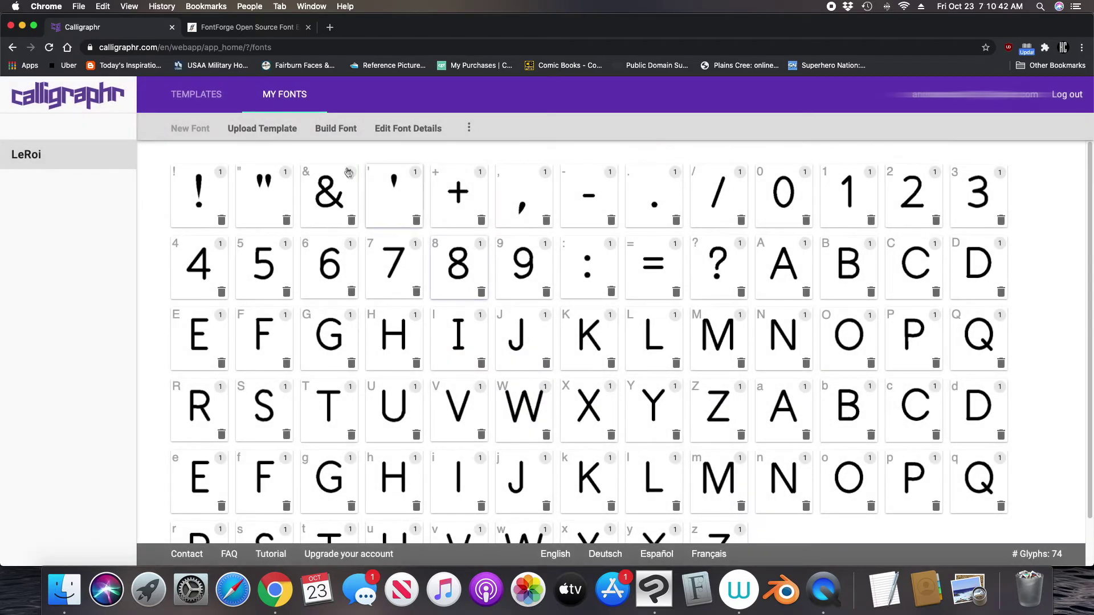
left_click(347, 130)
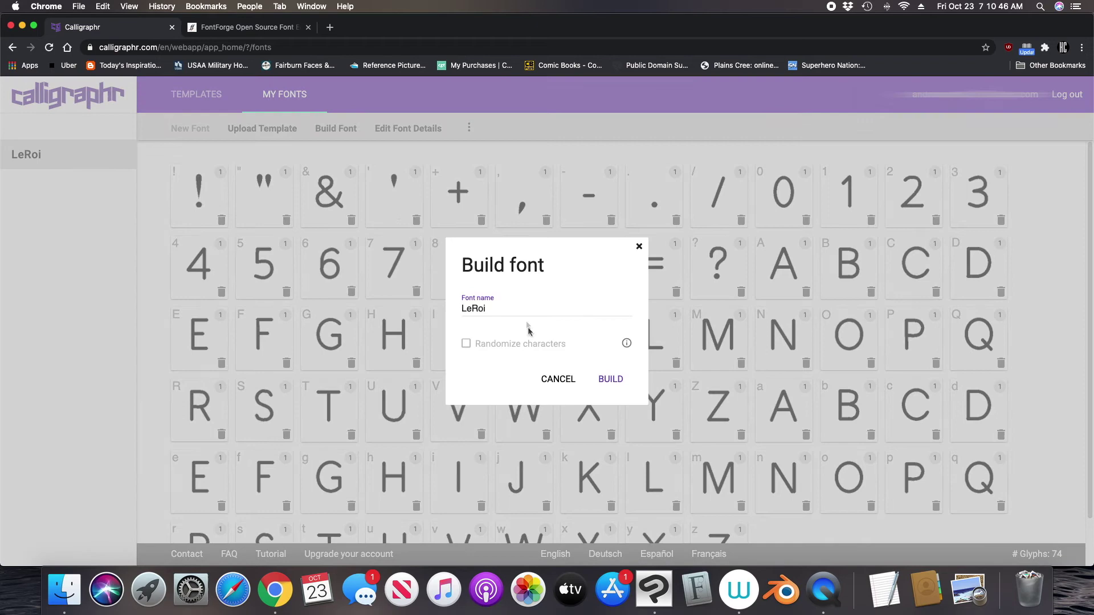
left_click(613, 380)
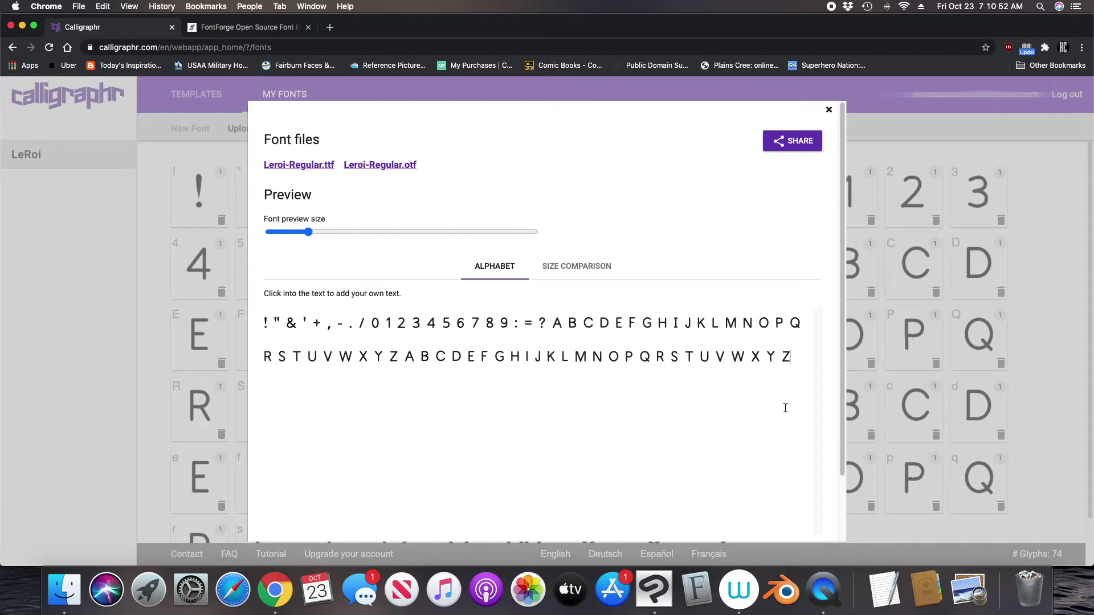
Test the rebuilt font with the text "DKSHDK KJSKDJ KJSJDK", download Leroi-Regular.ttf, and close the font files window.
type("KSHDK KJSKDJ KJSJDK")
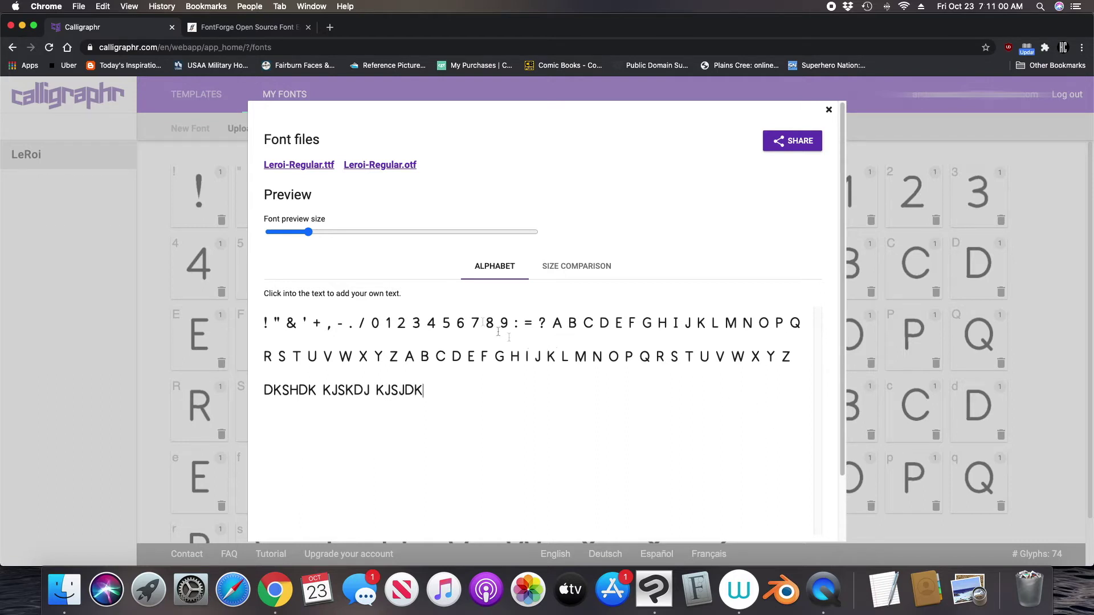
left_click(314, 167)
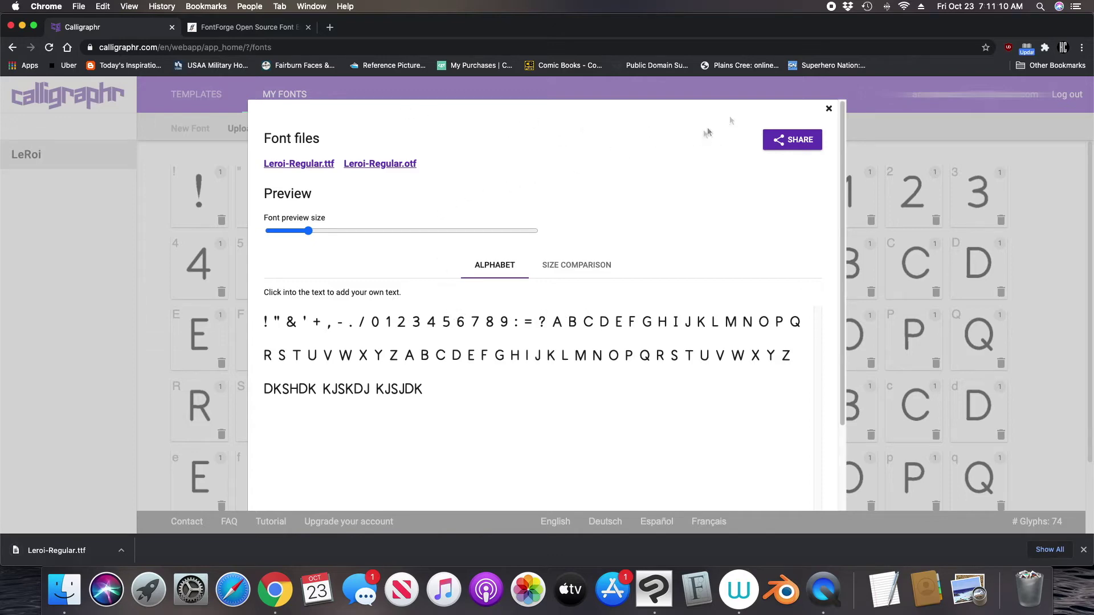
left_click(829, 108)
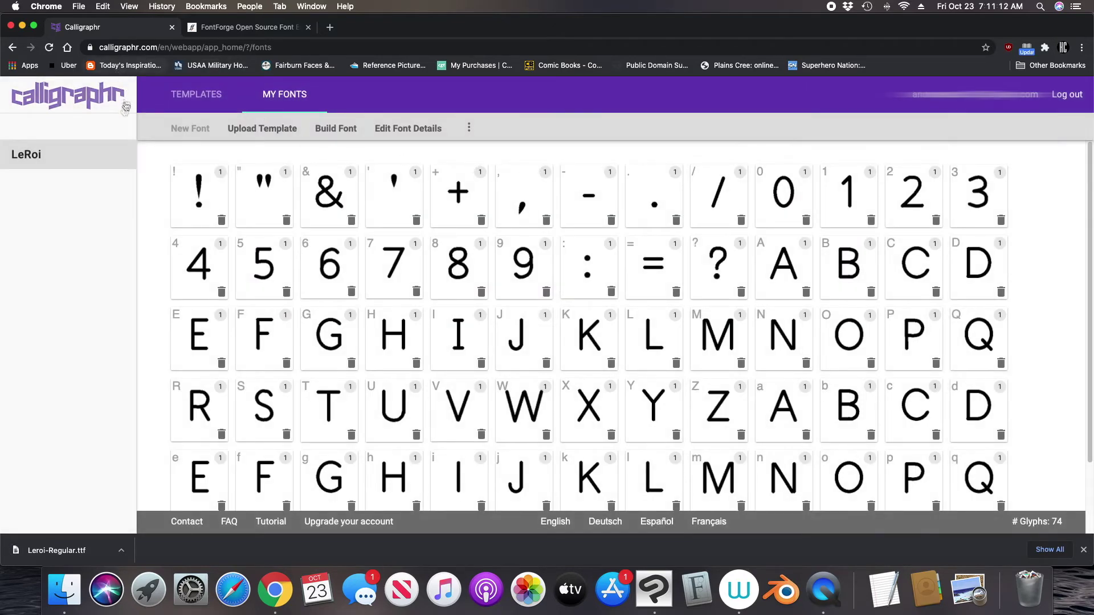
Switch to Finder, move Leroi-Regular.ttf from the Downloads folder to the desktop, and close the Finder window.
key("F11")
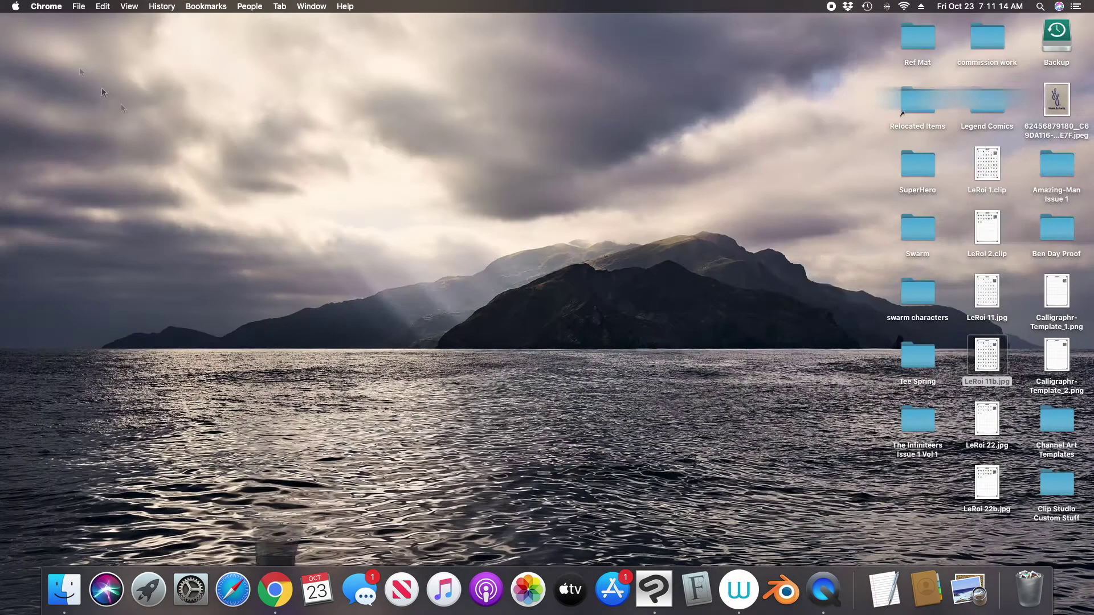
left_click(63, 578)
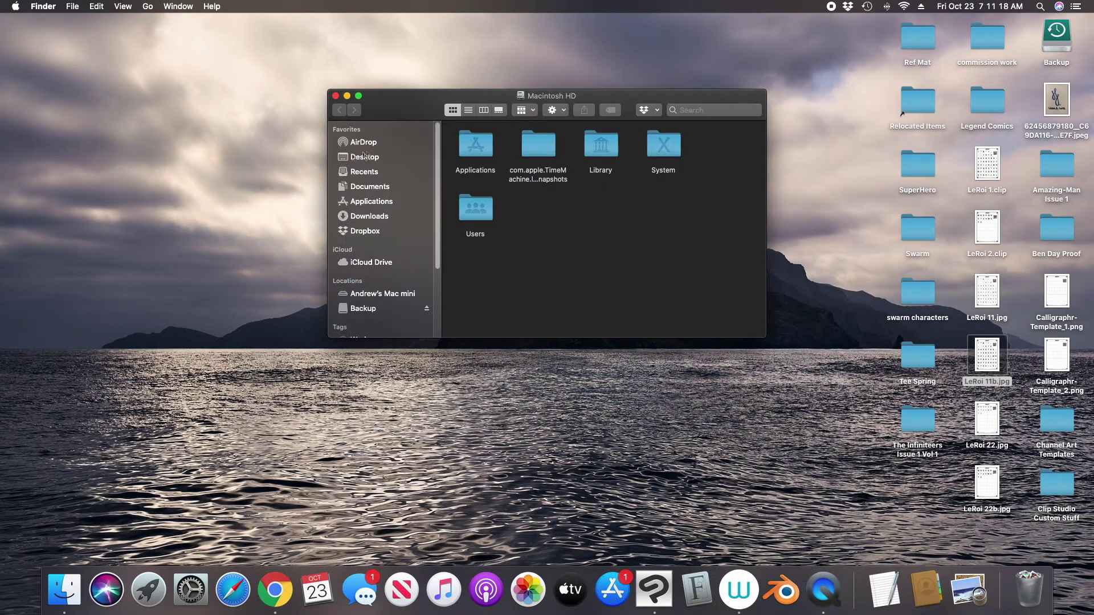
left_click(365, 220)
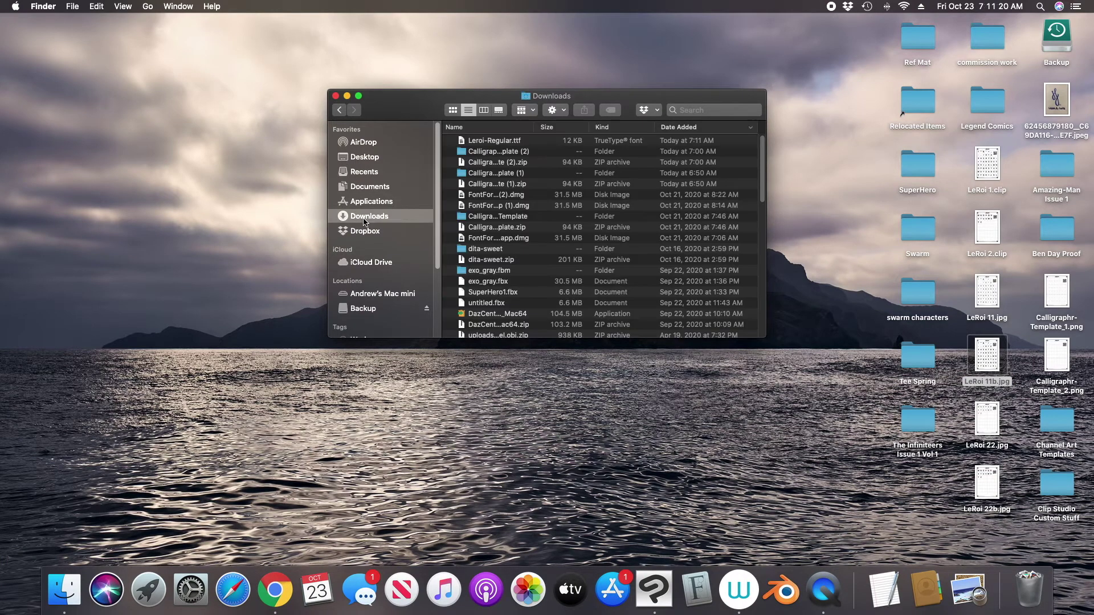
left_click_drag(486, 144, 801, 56)
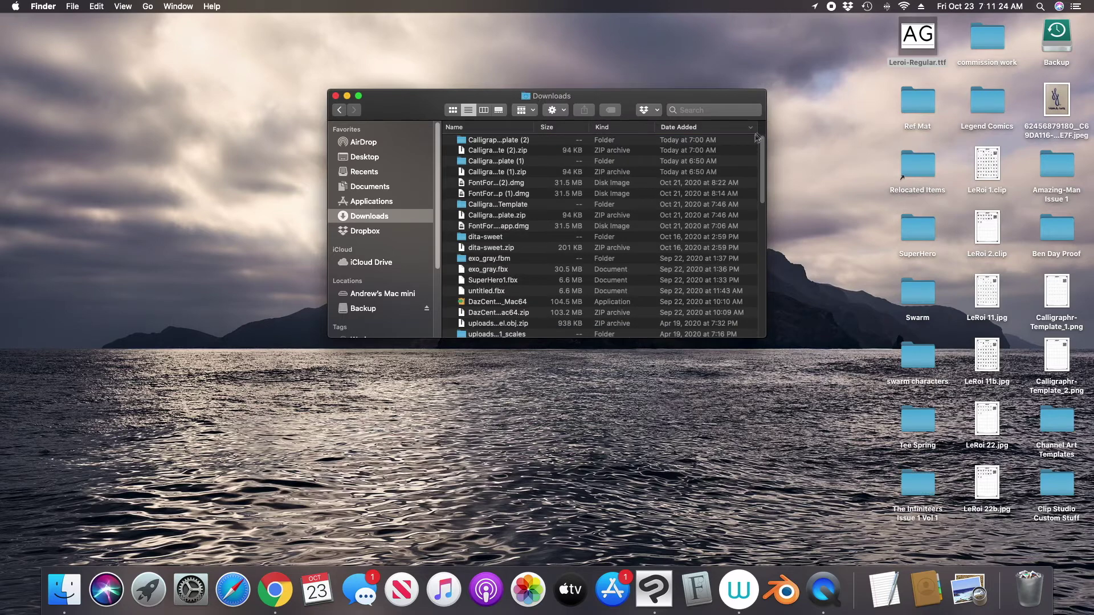
left_click(336, 96)
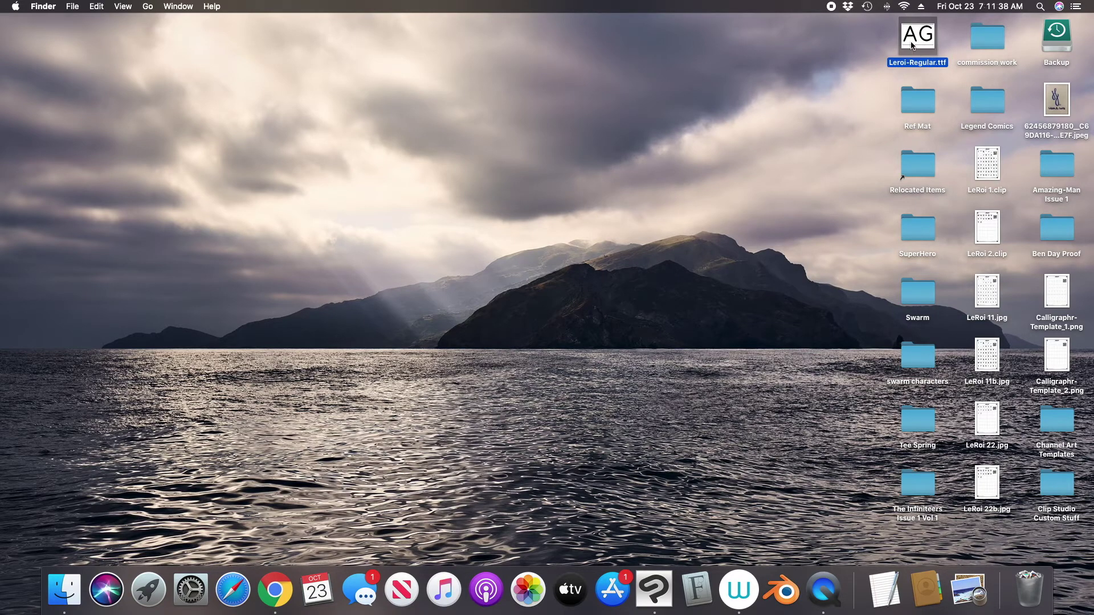
Open Leroi-Regular.ttf from the desktop in the font preview, check its available styles, and close the preview without installing.
double_click(912, 46)
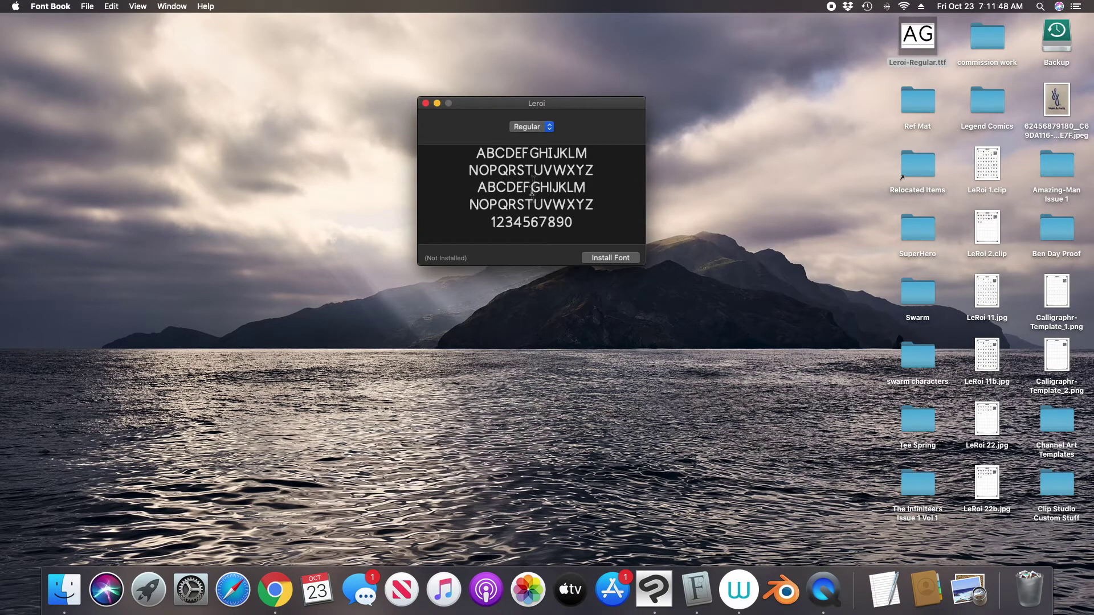
left_click(550, 130)
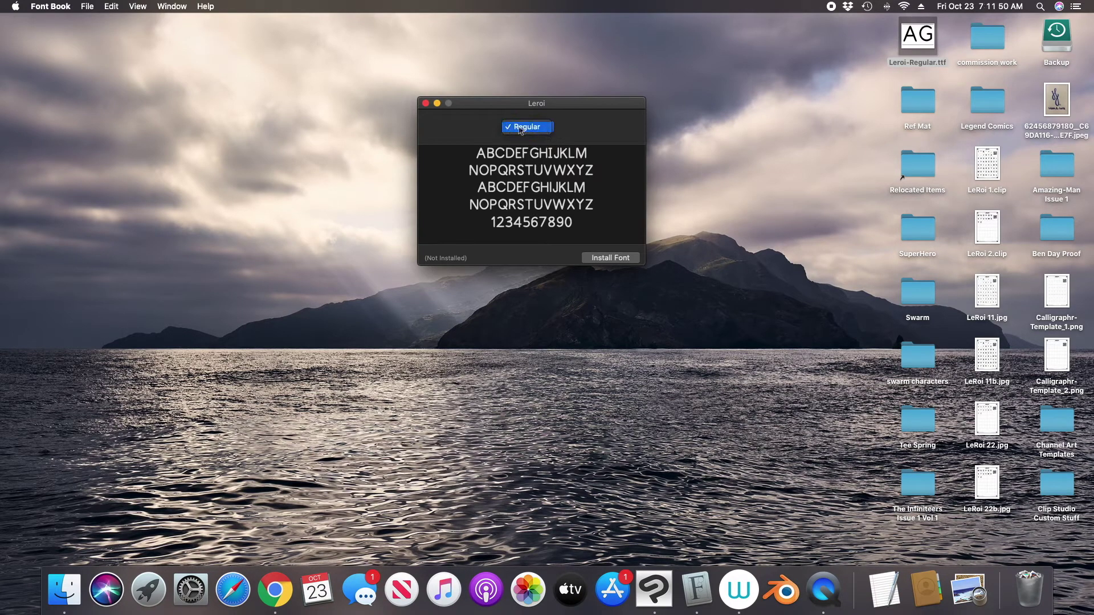
left_click(575, 131)
left_click(556, 131)
left_click(584, 137)
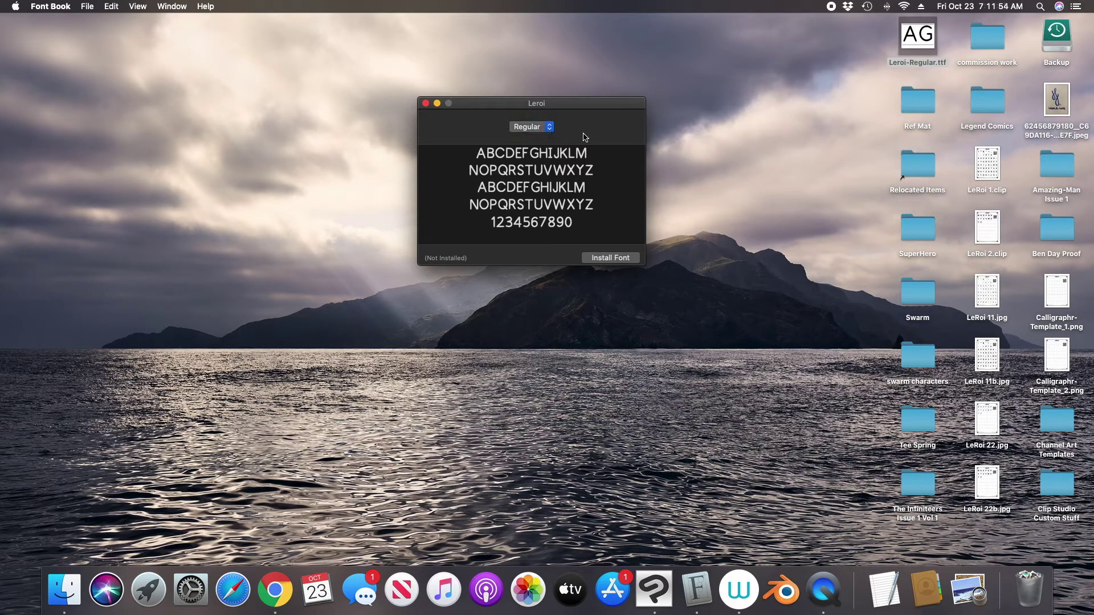
left_click(528, 131)
left_click(580, 134)
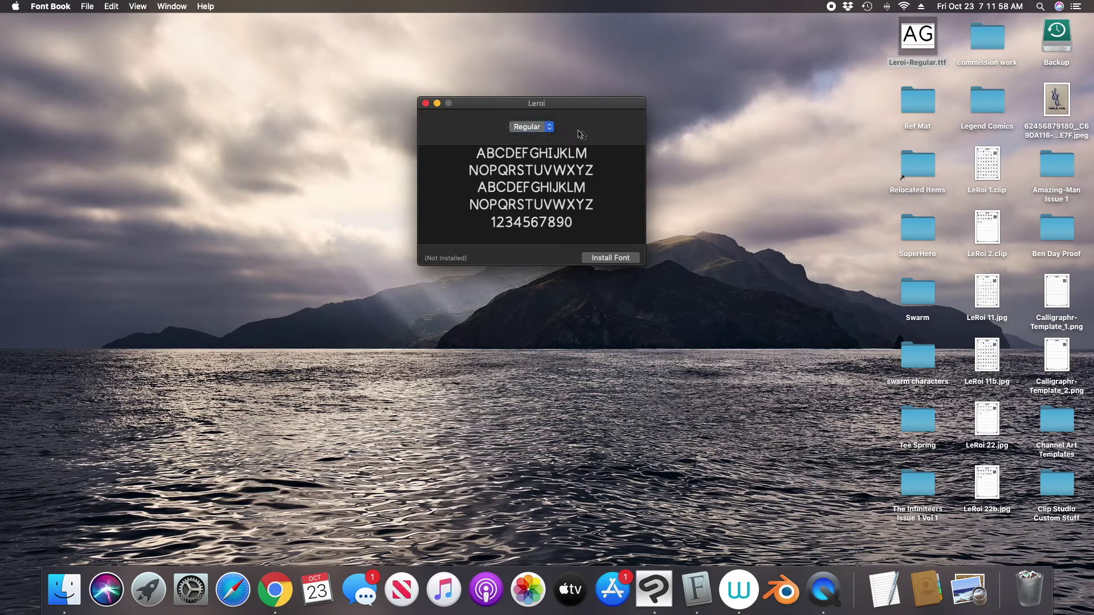
left_click(426, 104)
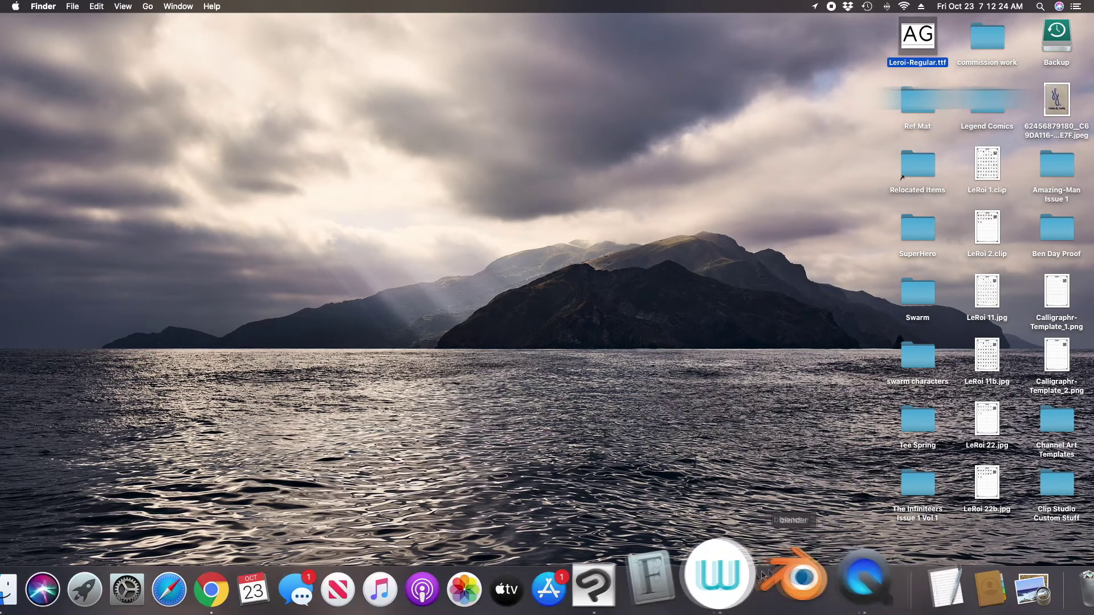
Switch to Chrome, delete the LeRoi font from Calligraphr, and briefly bring up the LeRoi 1 template in Clip Studio Paint.
left_click(265, 585)
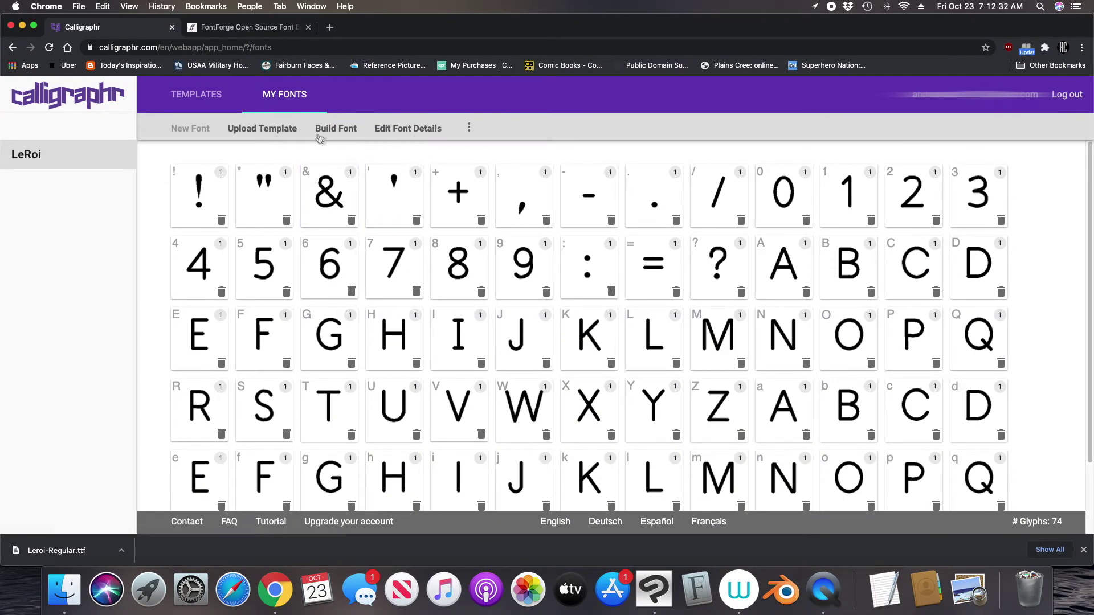
left_click(469, 127)
left_click(450, 182)
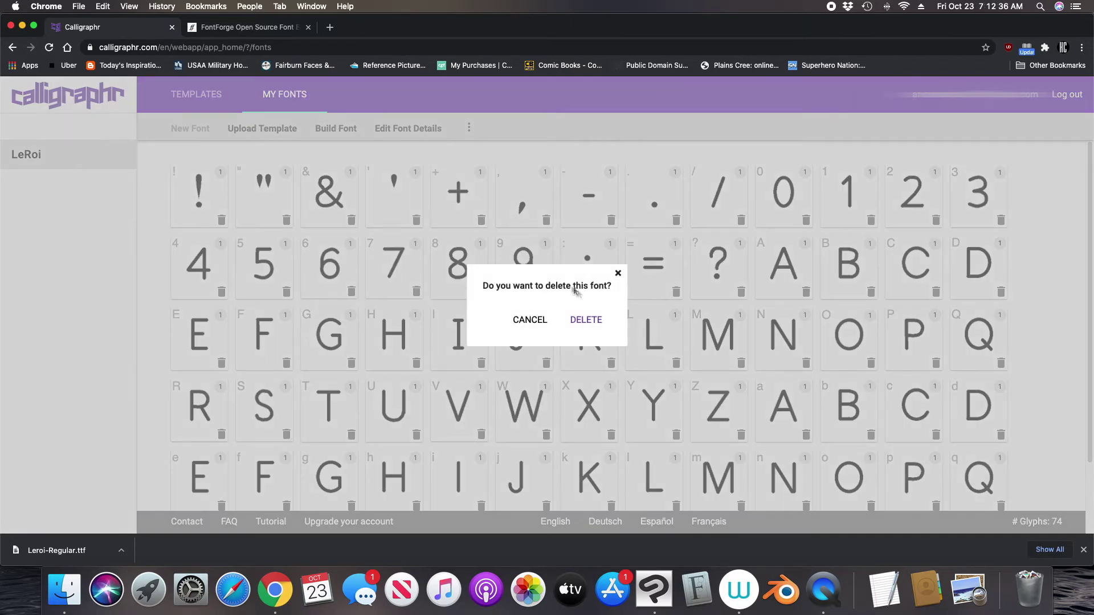
left_click(596, 318)
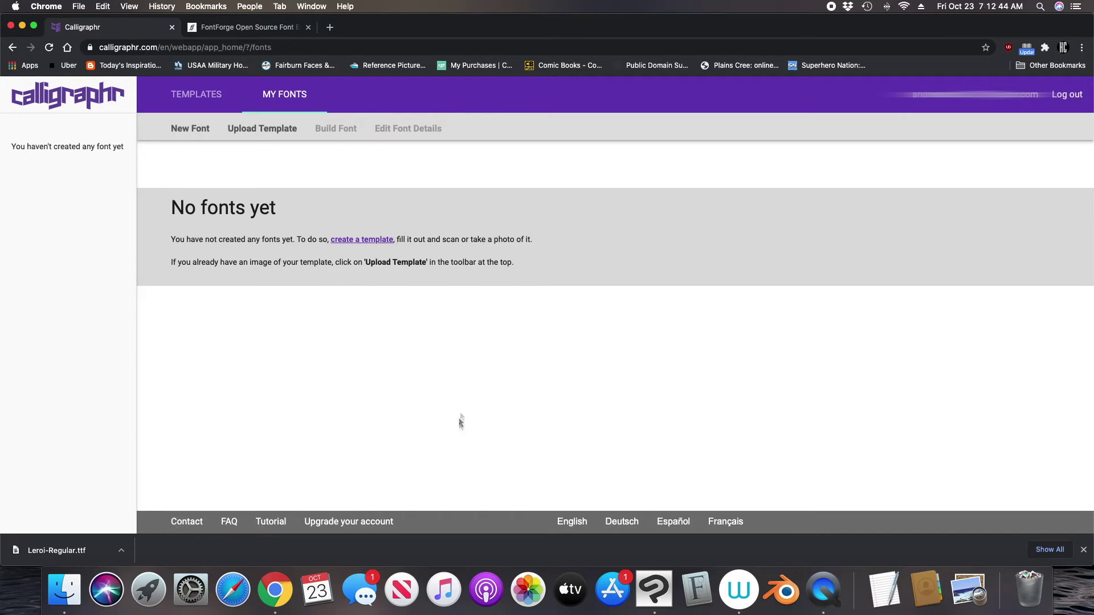
left_click(662, 597)
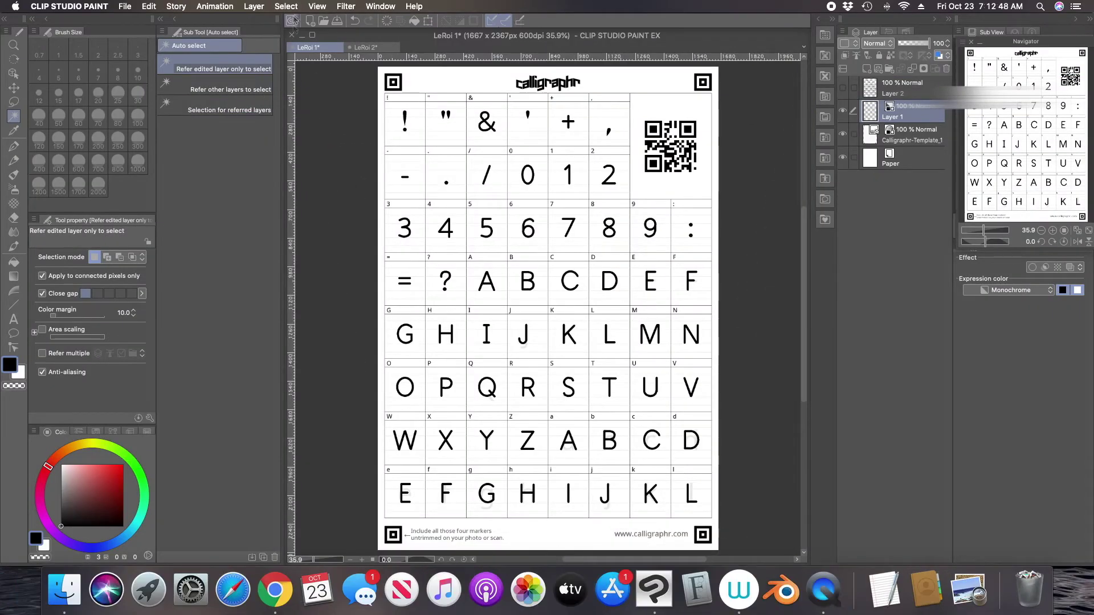
left_click(303, 35)
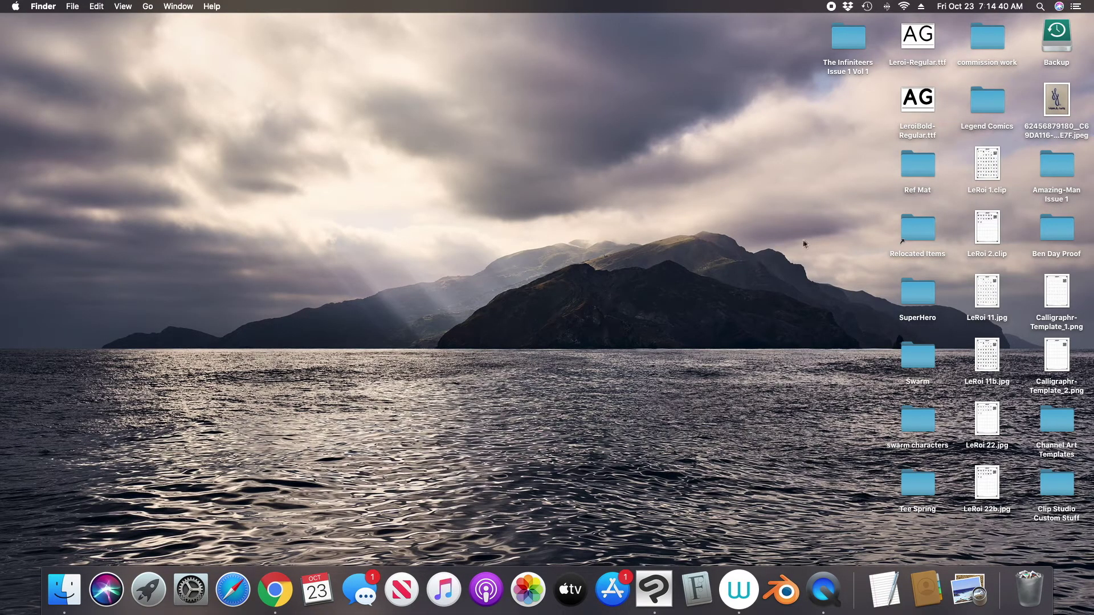
Open LeroiBold-Regular.ttf from the desktop in the font preview, check its available styles, and close the preview.
double_click(917, 103)
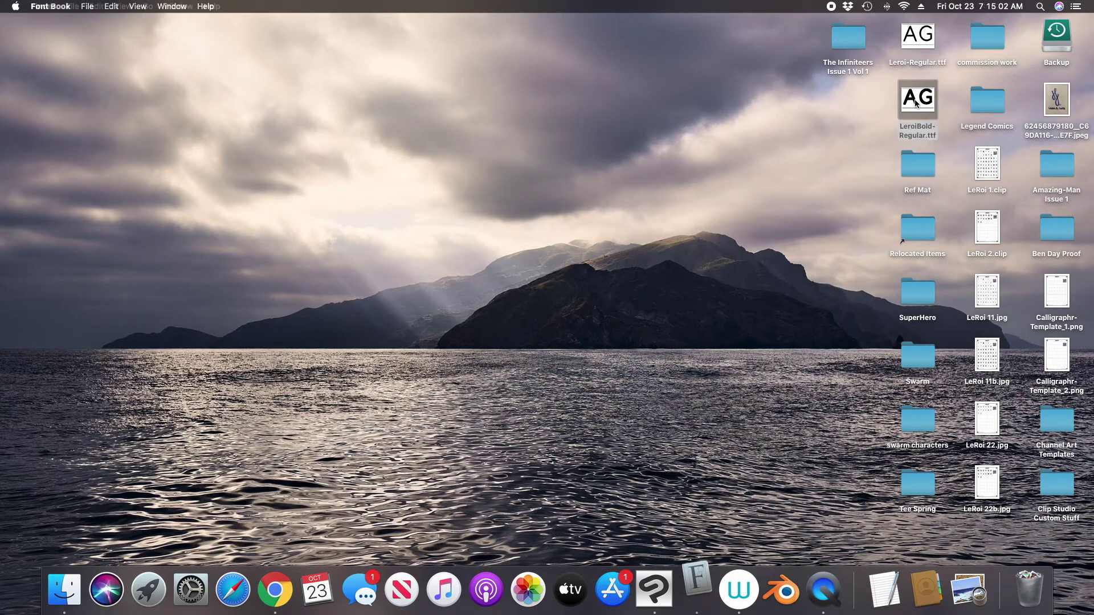
left_click(527, 101)
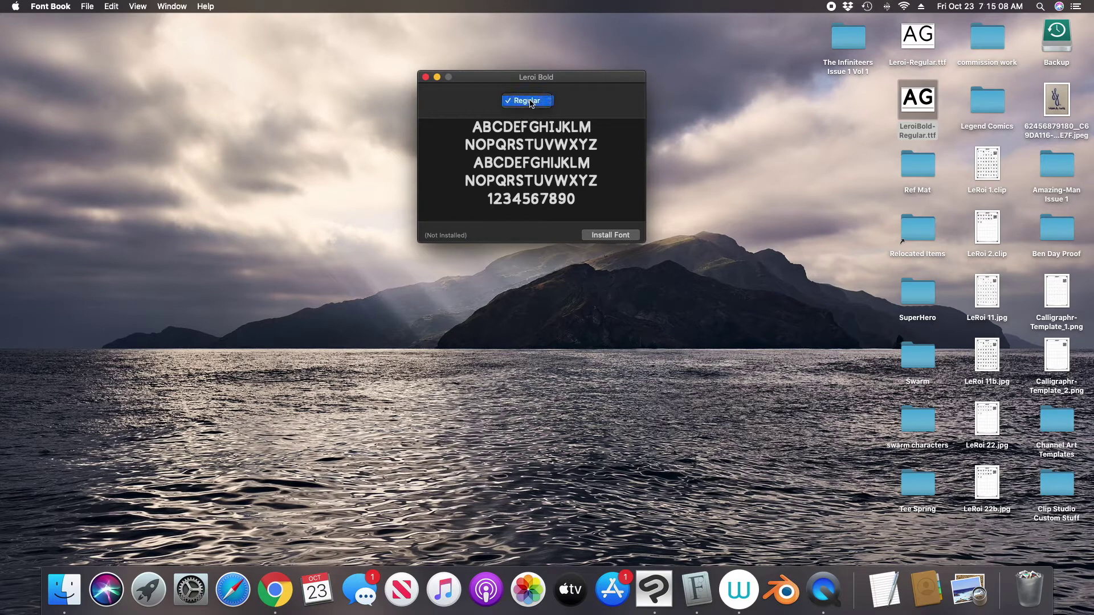
left_click(530, 100)
left_click(425, 77)
Switch to Font Book and examine the Regular and bold styles of the installed Leroi family in the user fonts.
left_click(697, 590)
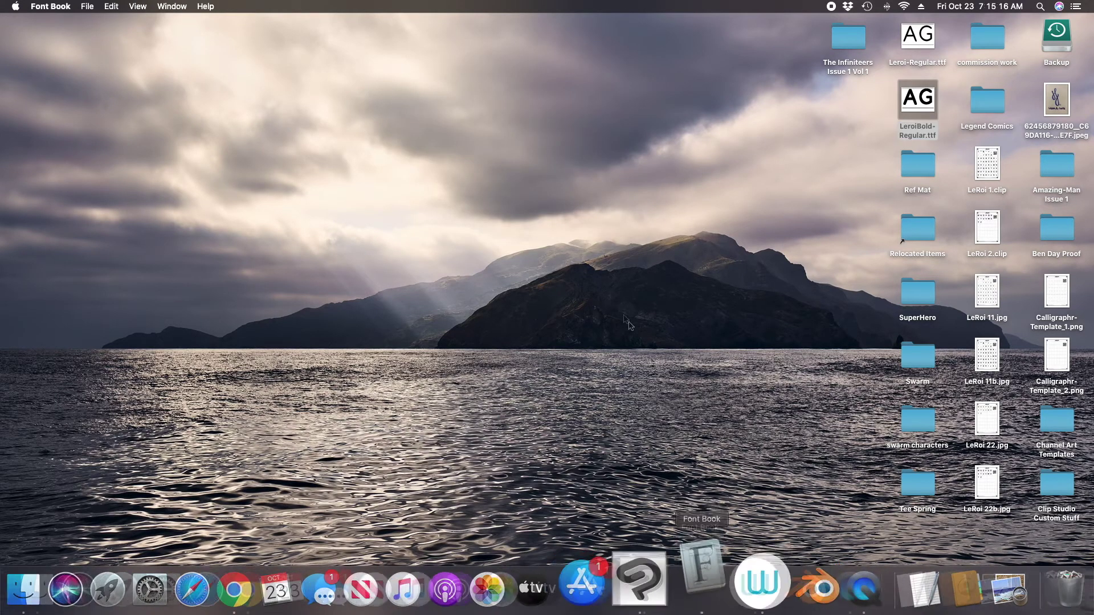
key("b")
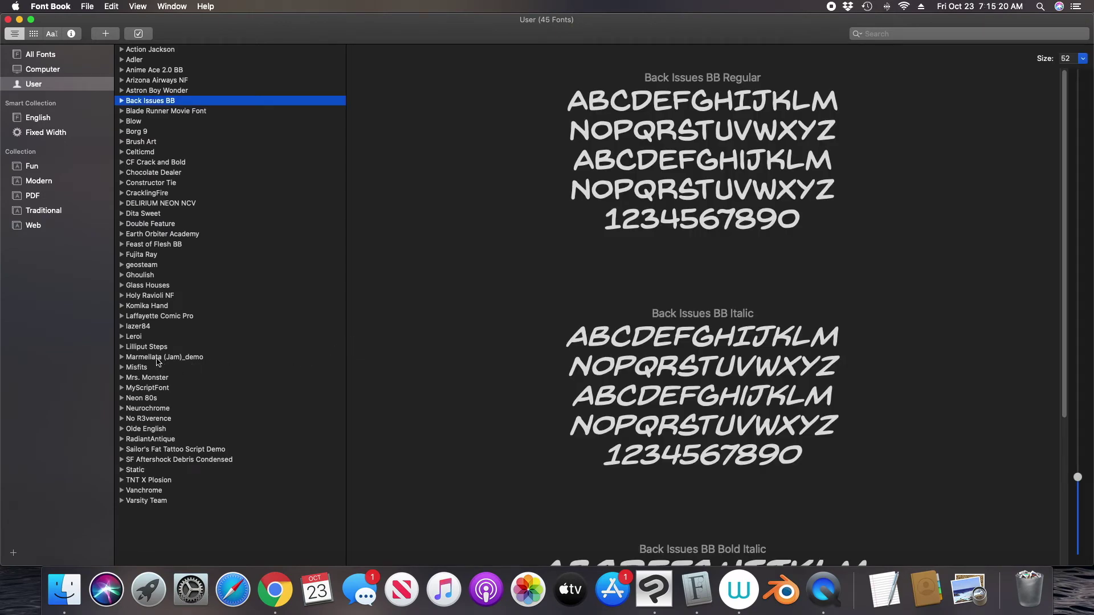
left_click(137, 338)
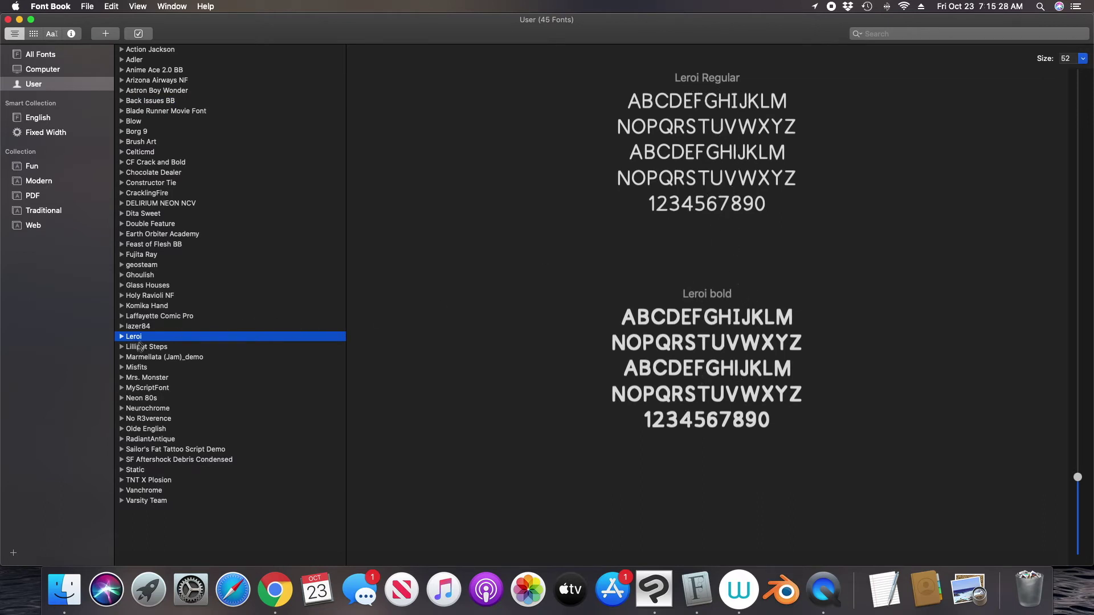
left_click(121, 337)
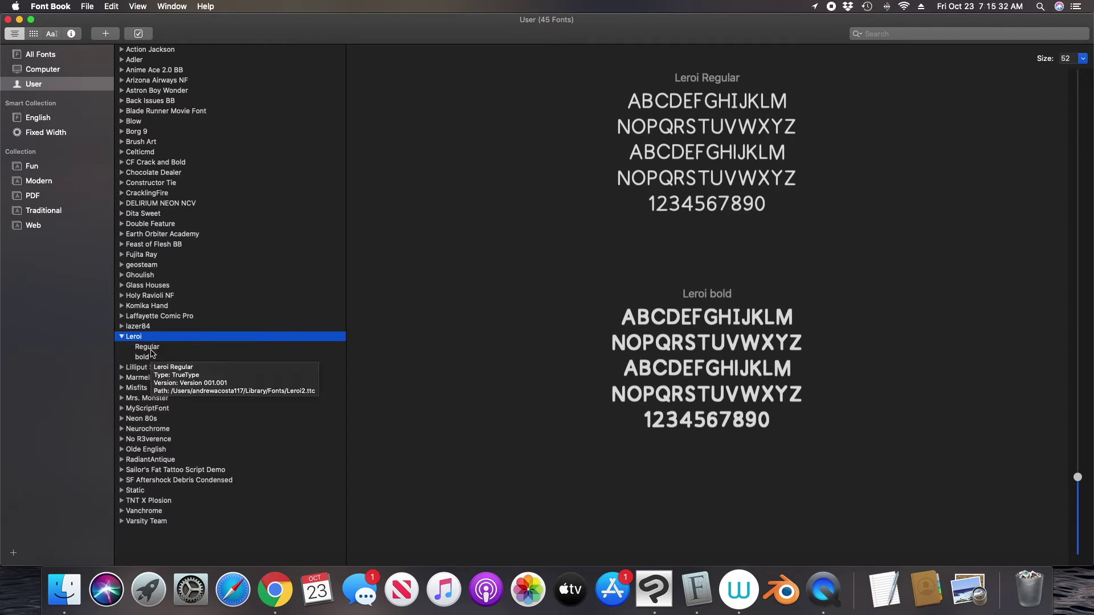
left_click(149, 347)
left_click(153, 358)
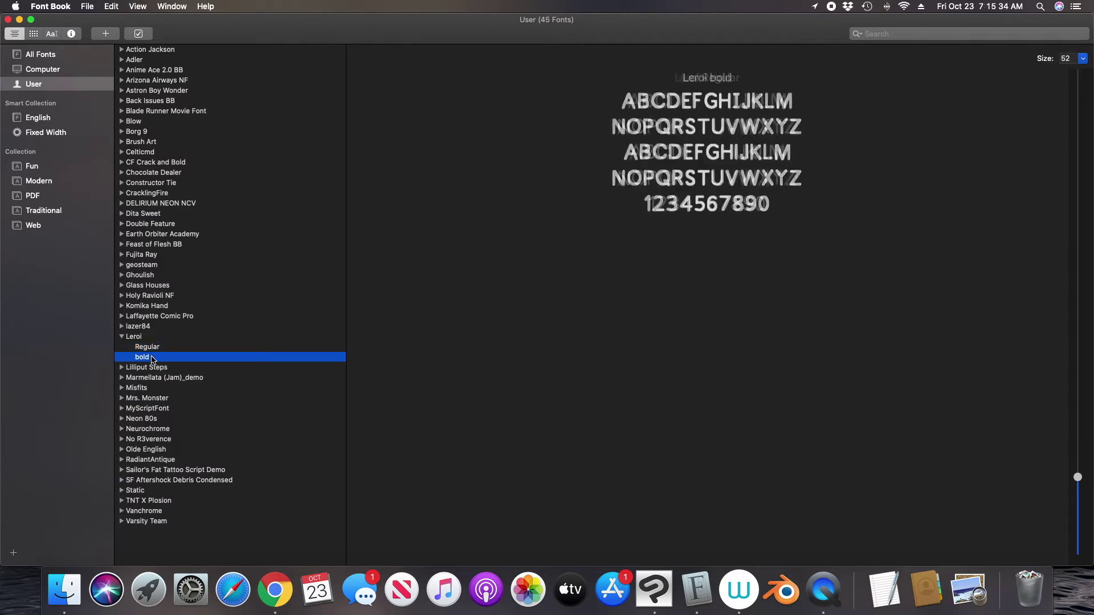
left_click(122, 337)
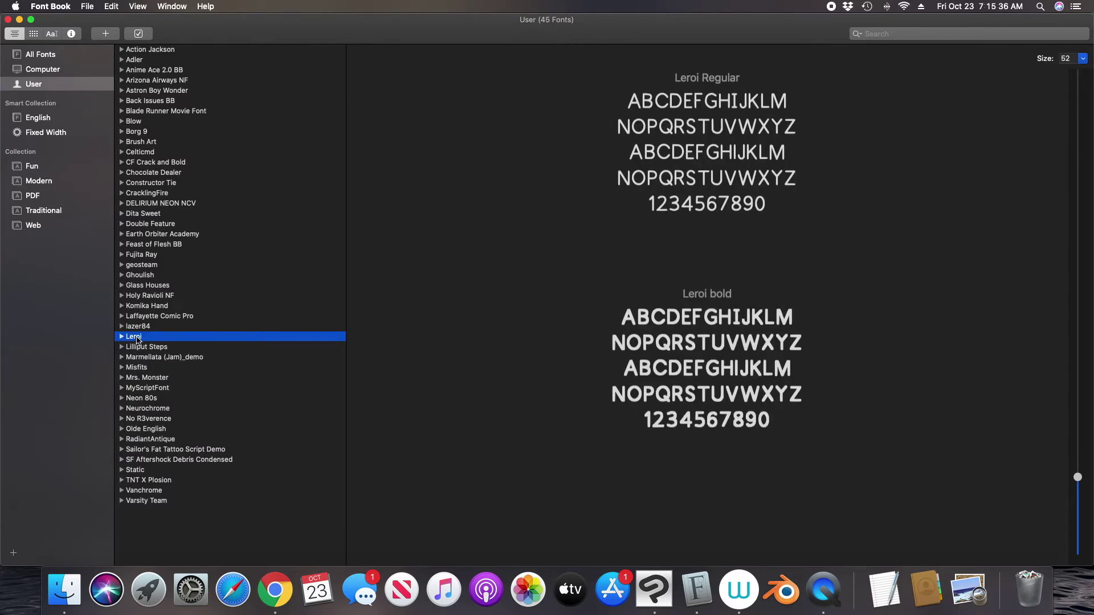
Remove the Leroi family from the user fonts and close the Font Book window.
right_click(136, 337)
left_click(198, 364)
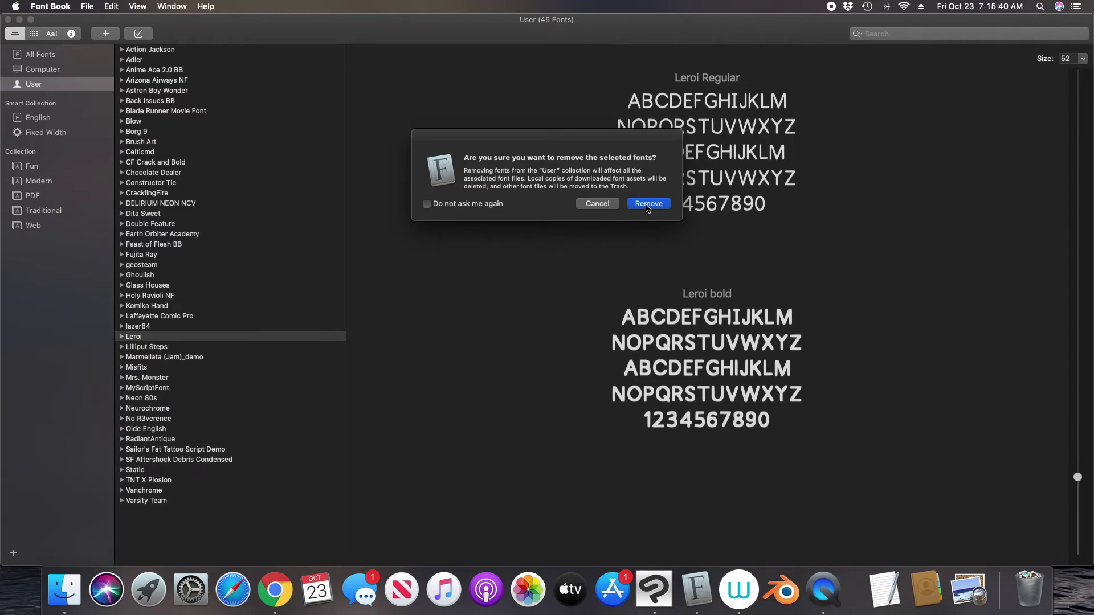
left_click(647, 207)
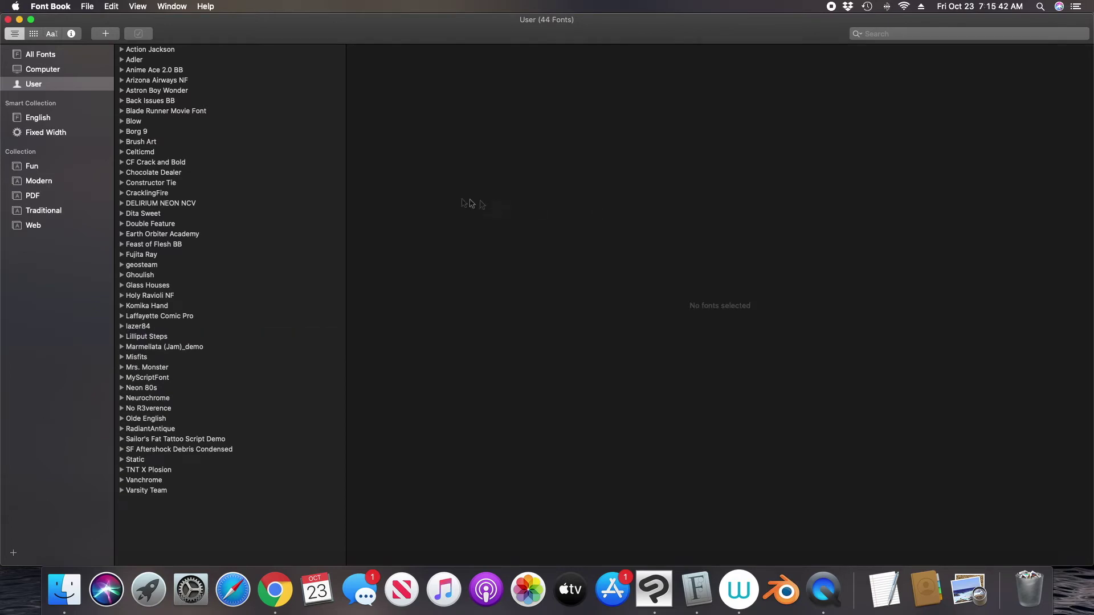
left_click(8, 20)
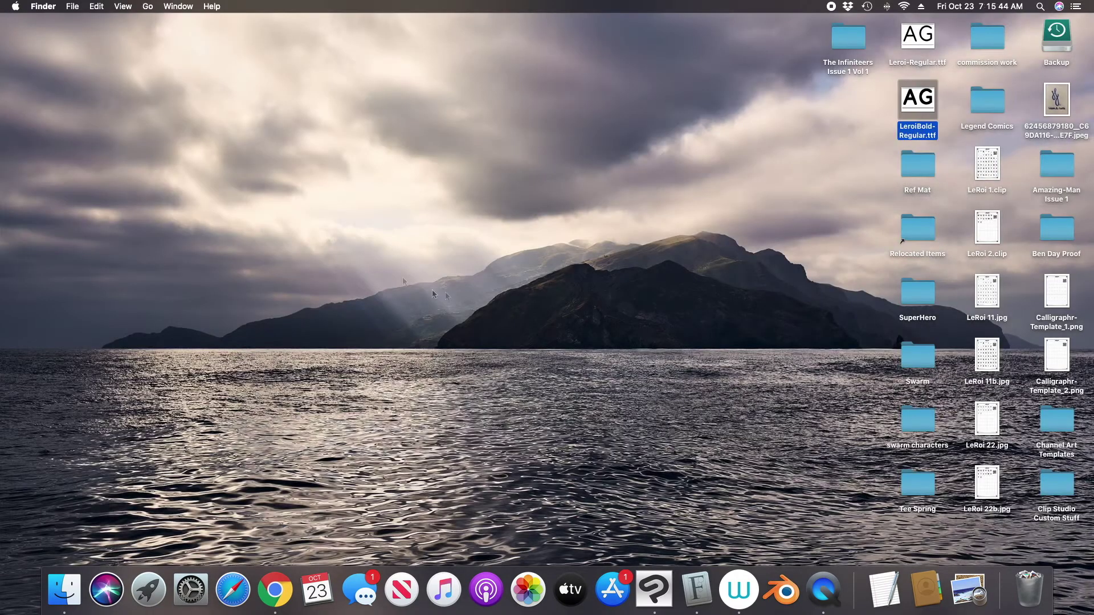
Install Leroi-Regular.ttf and LeroiBold-Regular.ttf from the desktop into the user fonts.
double_click(924, 39)
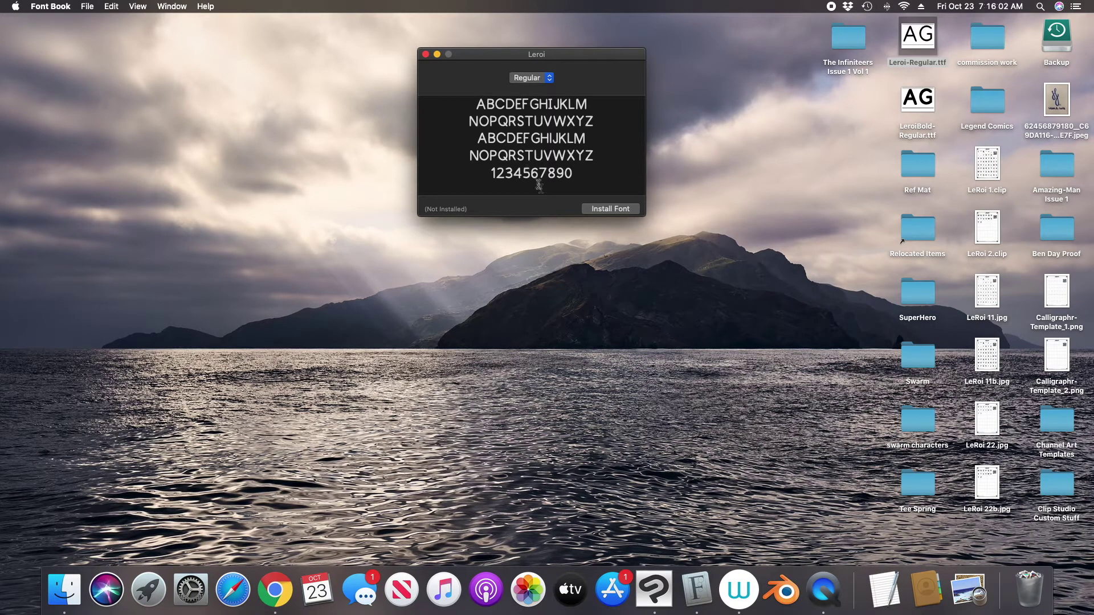
left_click(604, 210)
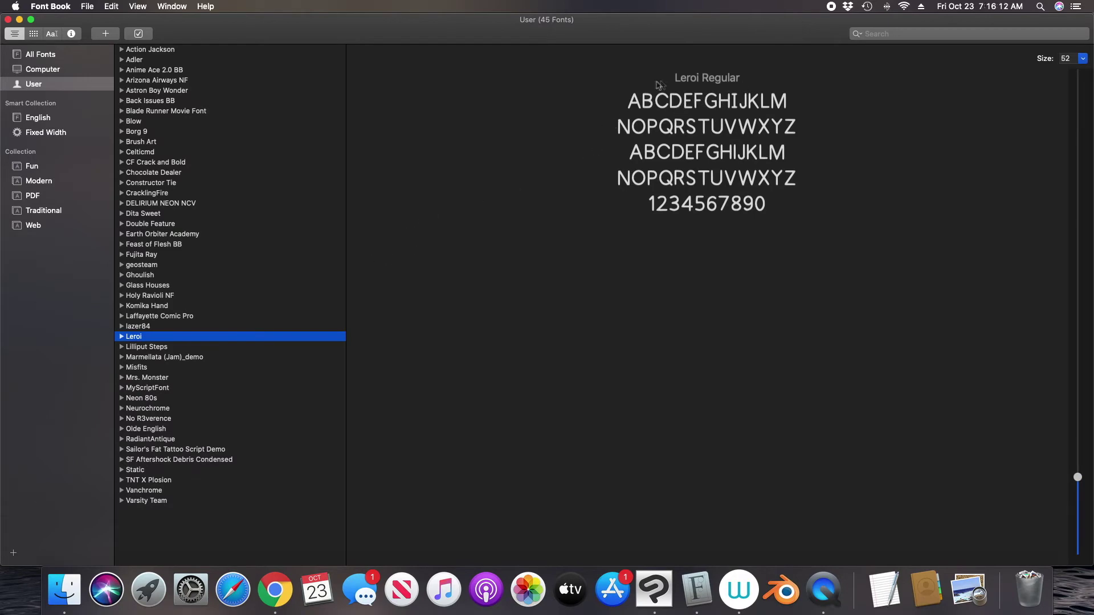
left_click(20, 20)
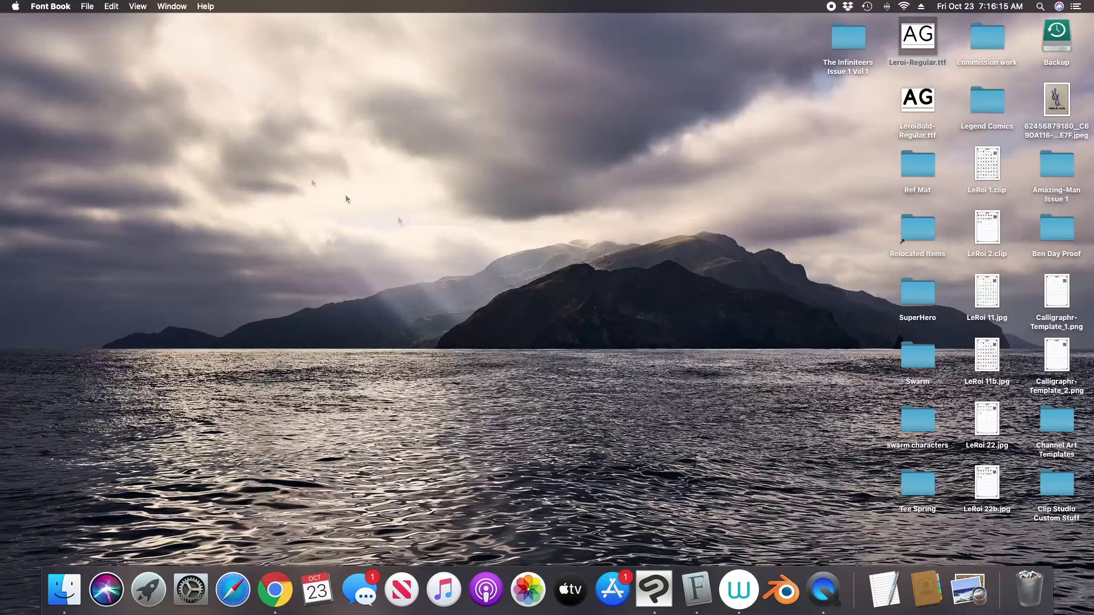
double_click(917, 100)
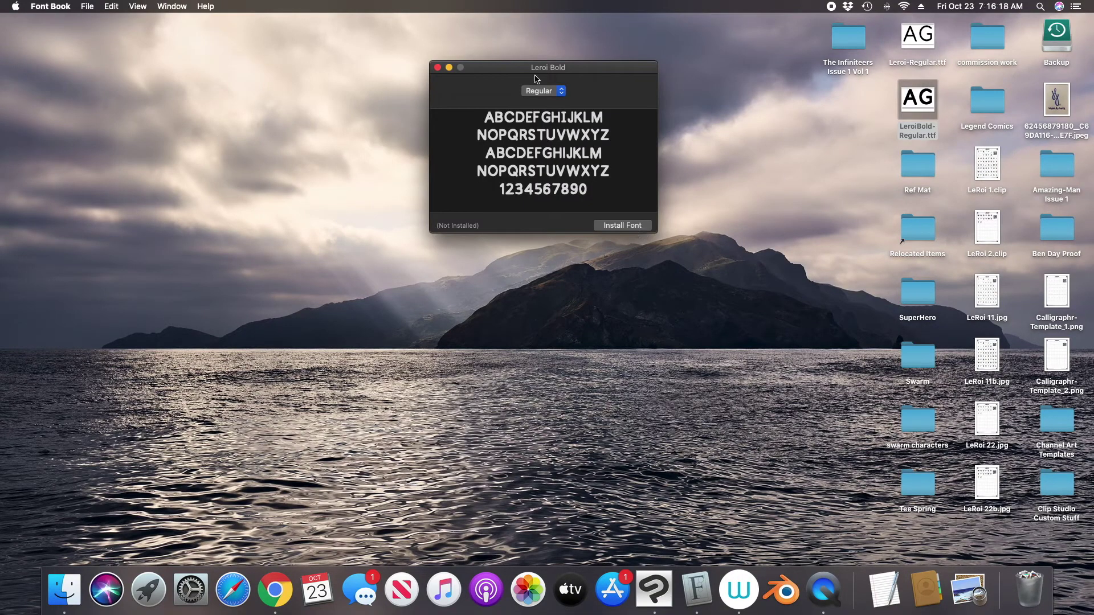
left_click(623, 225)
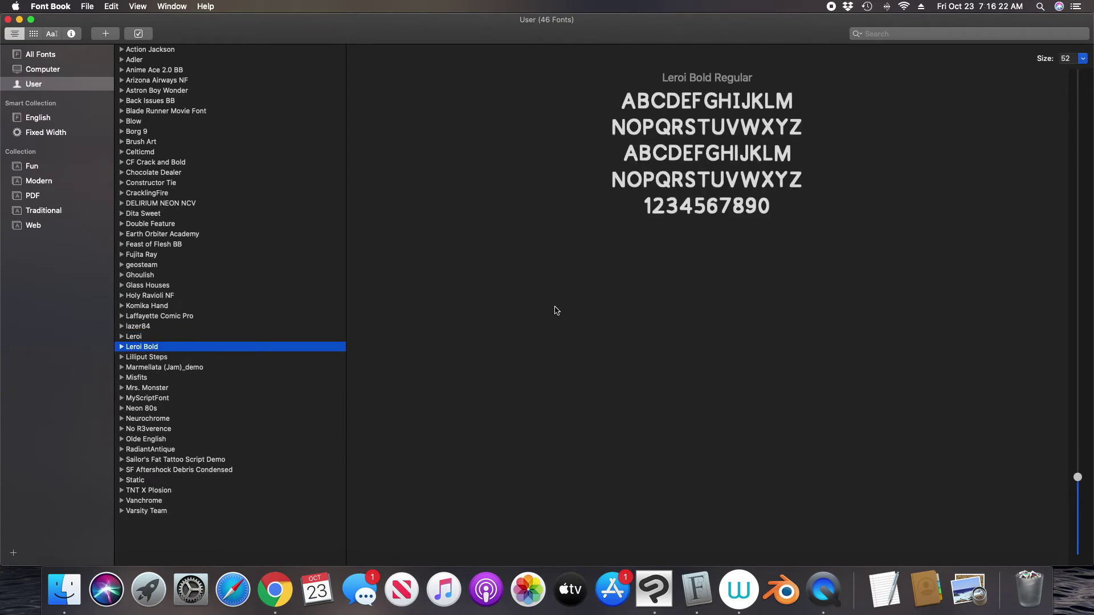
Compare the previews of the Leroi and Leroi Bold fonts in the user fonts list and minimize the Font Book window.
left_click(142, 337)
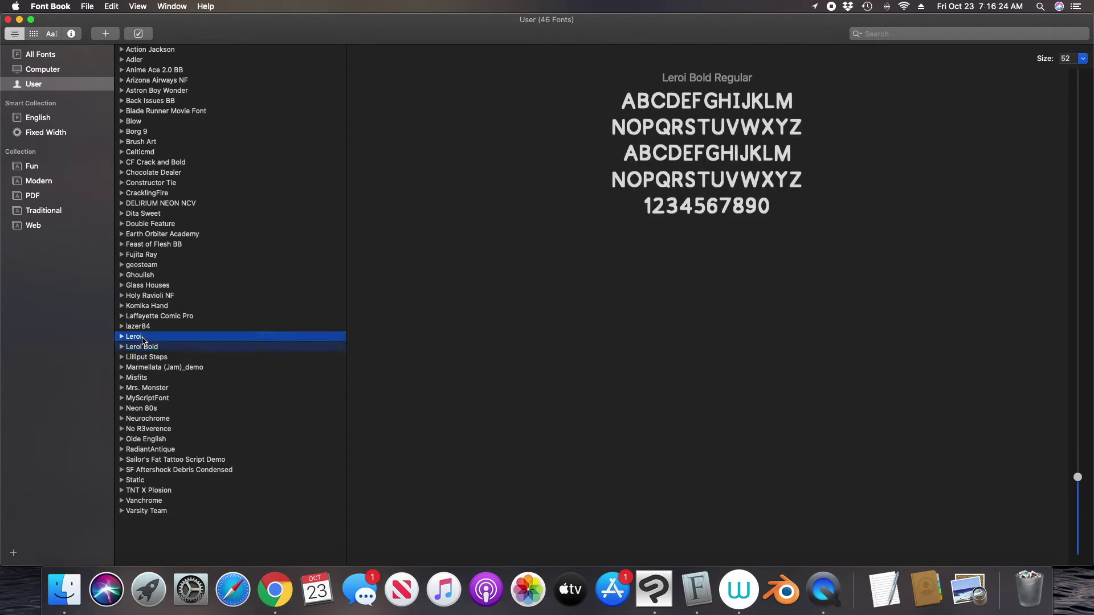
left_click(155, 349)
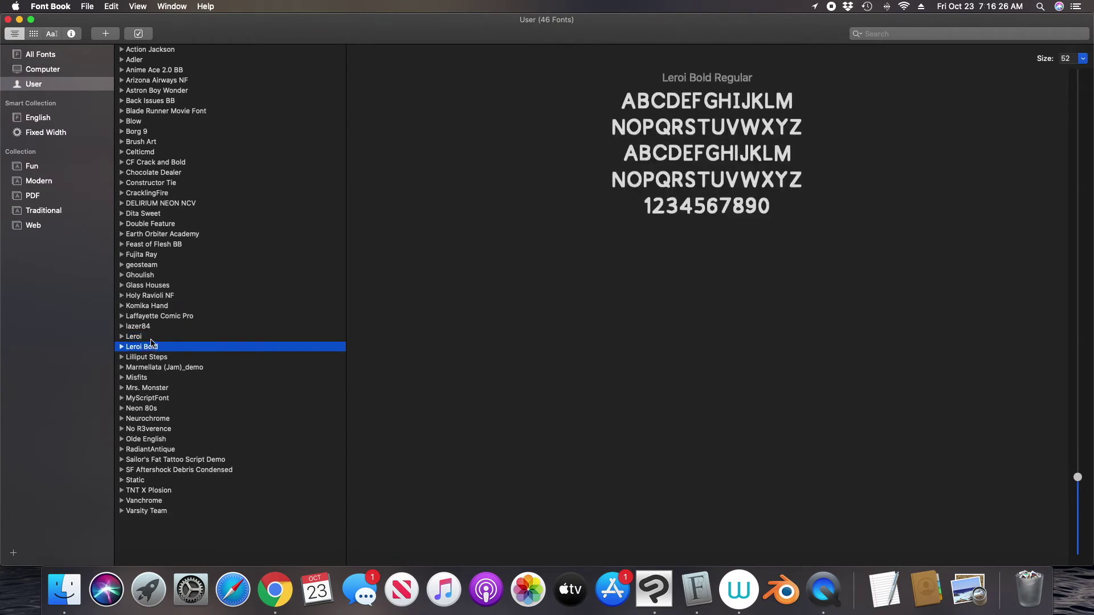
left_click(151, 339)
left_click(155, 347)
left_click(152, 340)
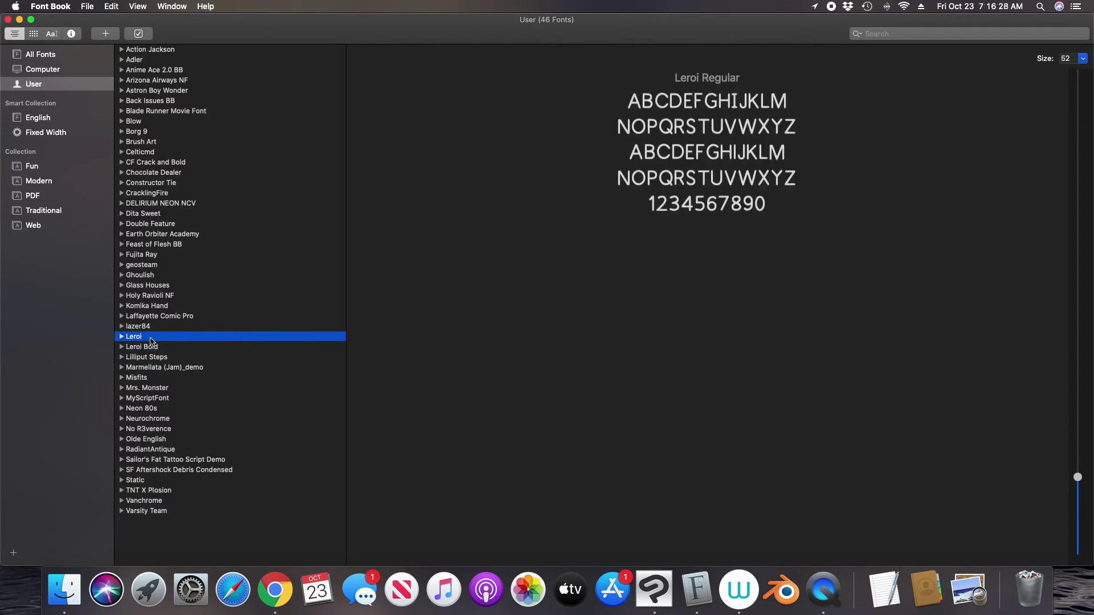
left_click(153, 347)
left_click(145, 338)
left_click(146, 348)
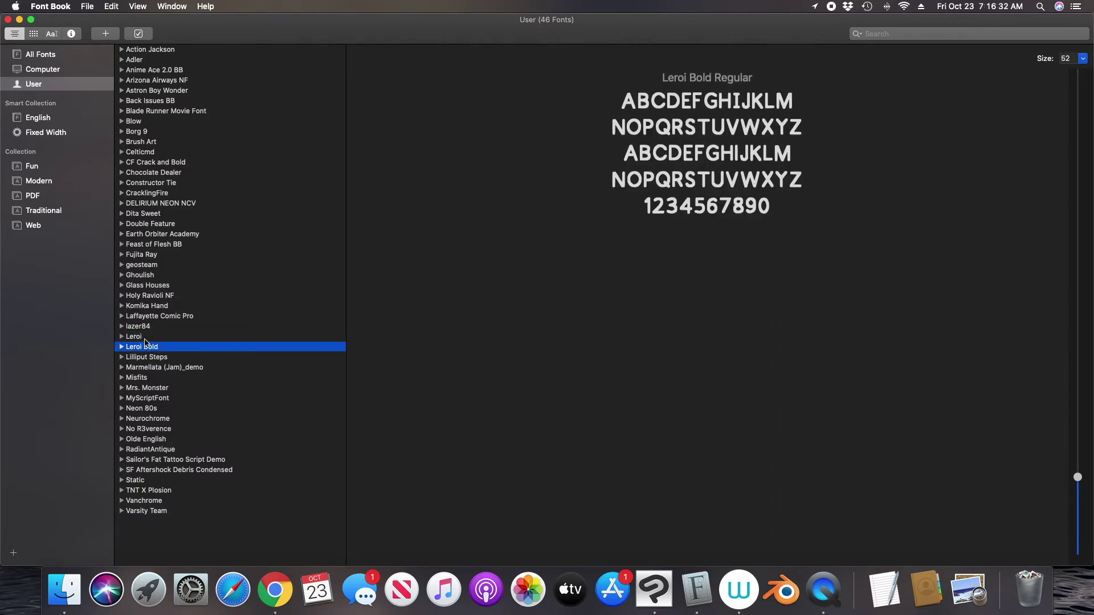
left_click(144, 338)
left_click(151, 349)
left_click(20, 19)
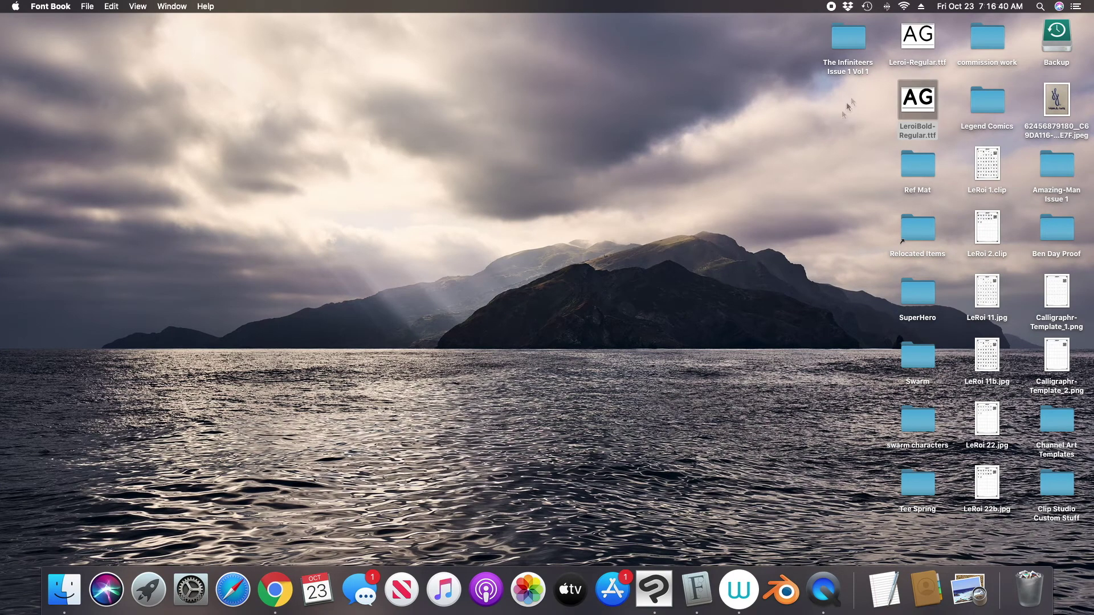
Switch to TextEdit, dismiss its file browser, and create a new blank document.
left_click(1041, 7)
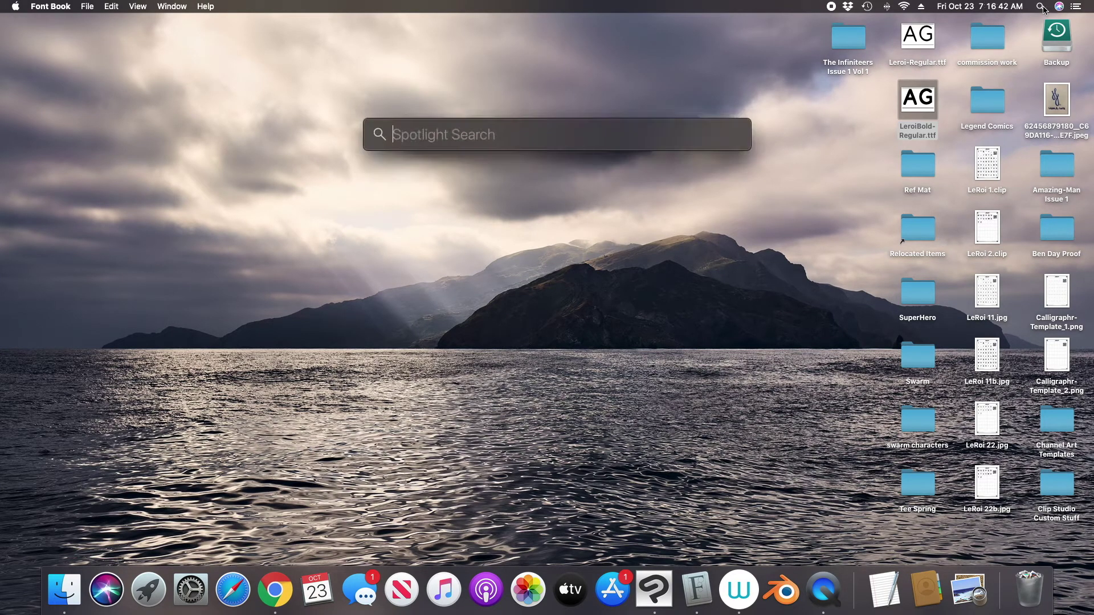
left_click(883, 590)
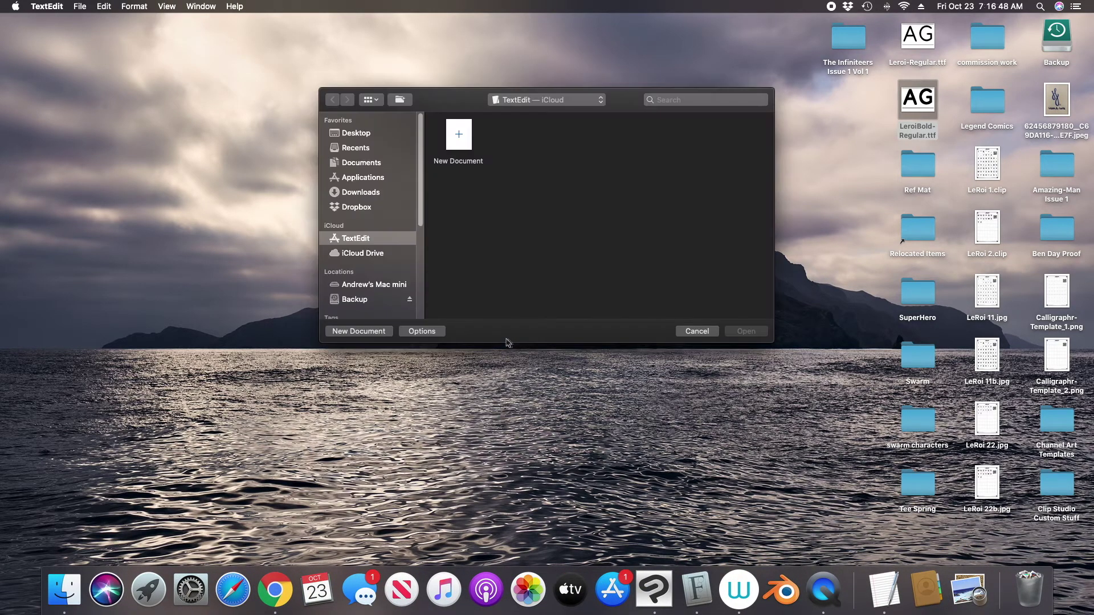
key("Escape")
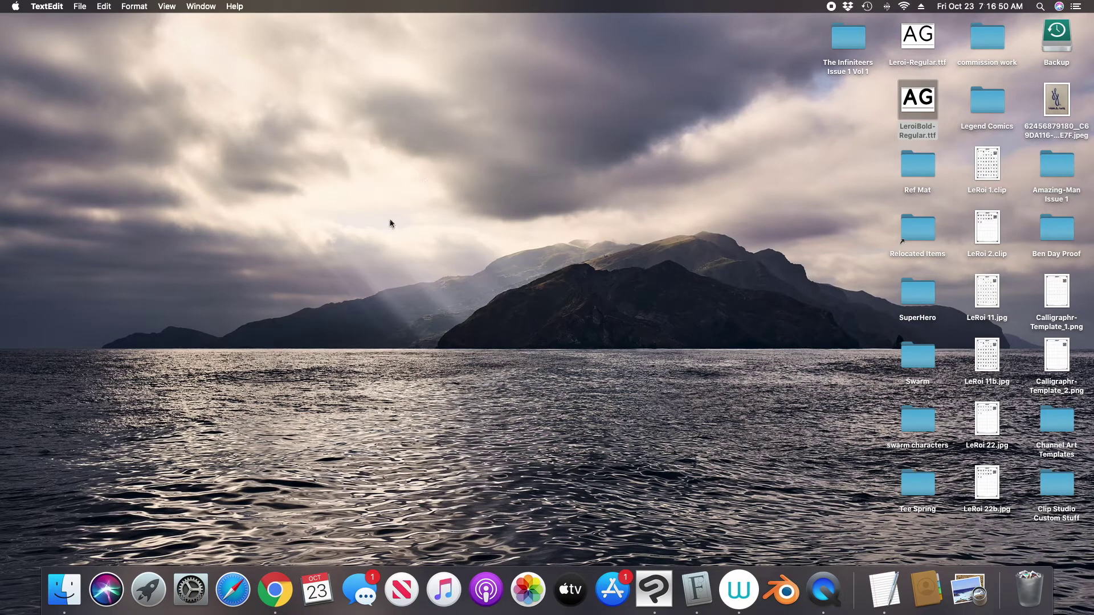
key("super+n")
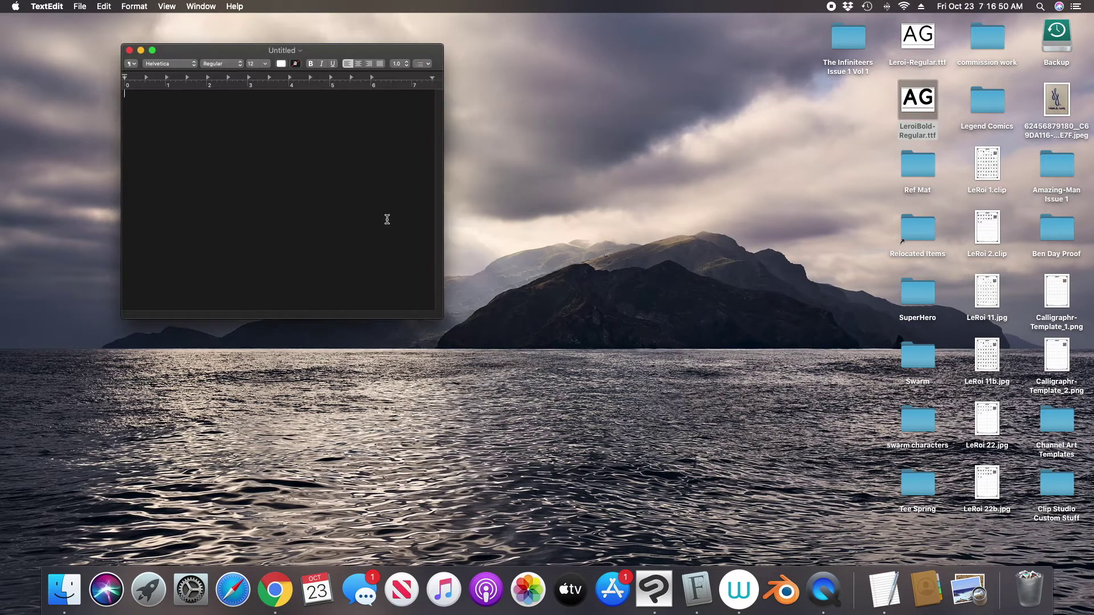
Enlarge the blank document window and set the text font to Leroi.
double_click(232, 52)
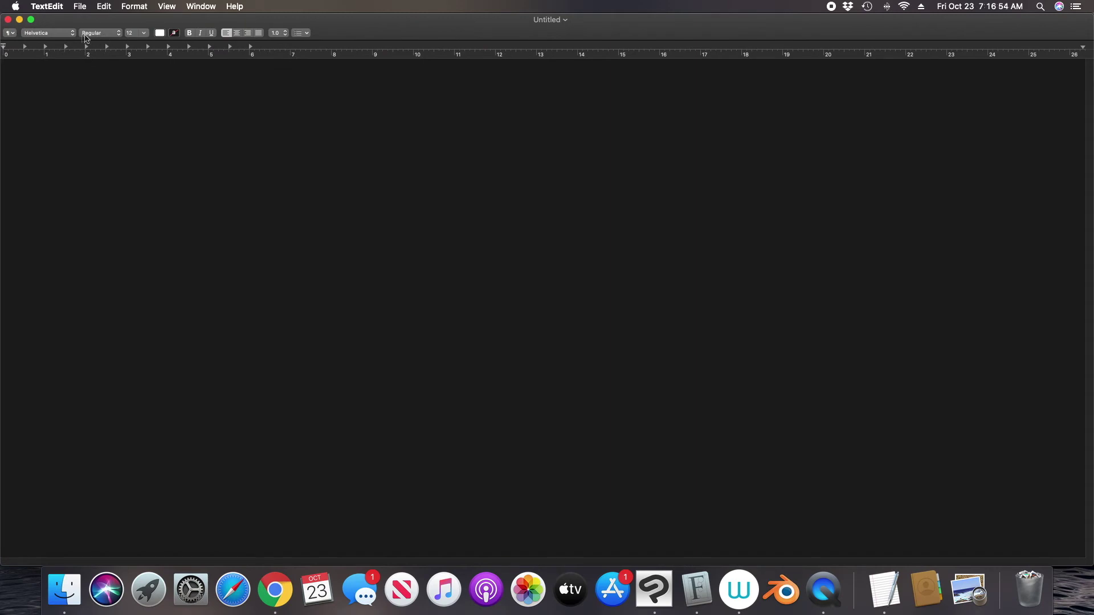
left_click(61, 34)
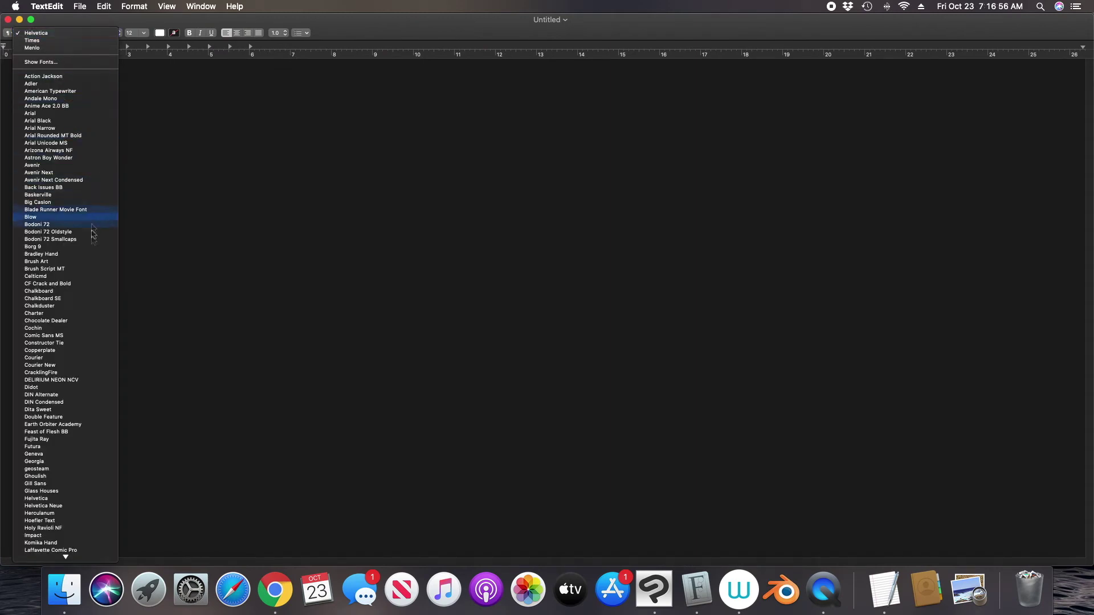
left_click(152, 100)
left_click(56, 35)
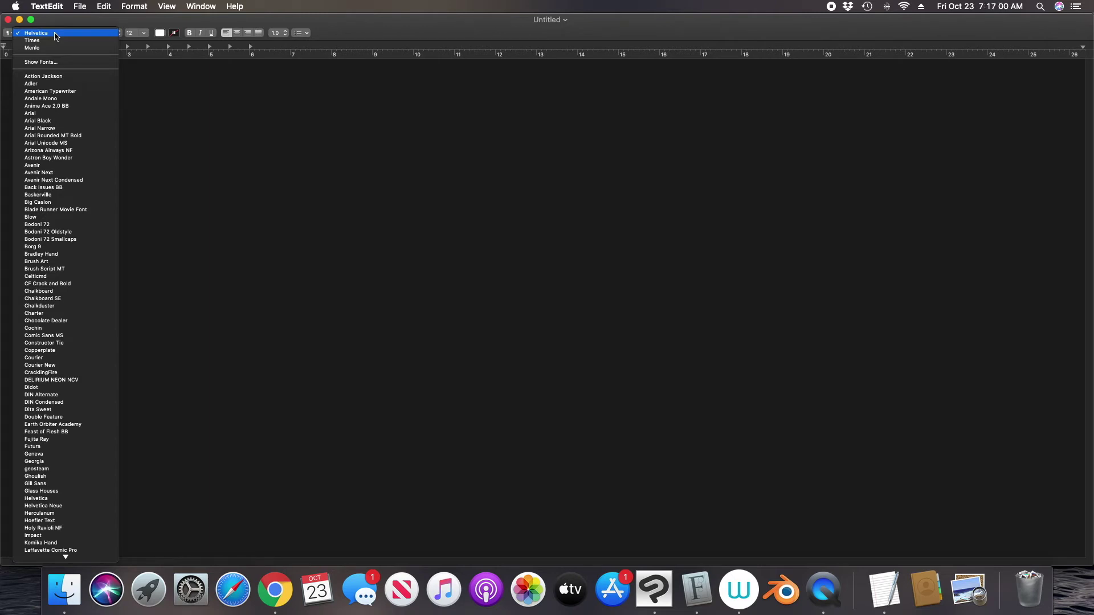
type("le")
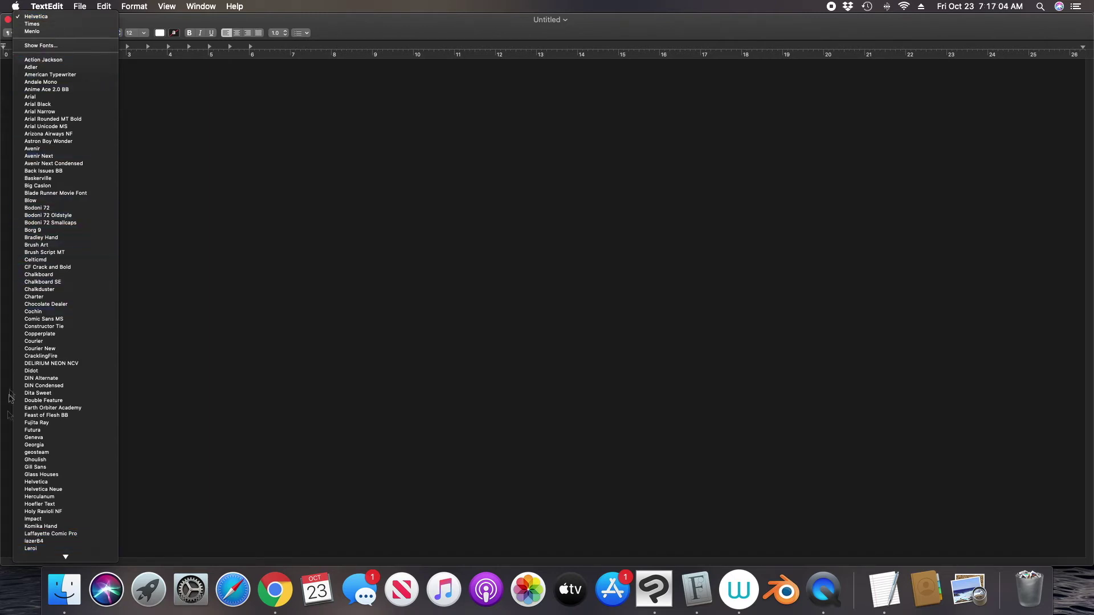
left_click(44, 552)
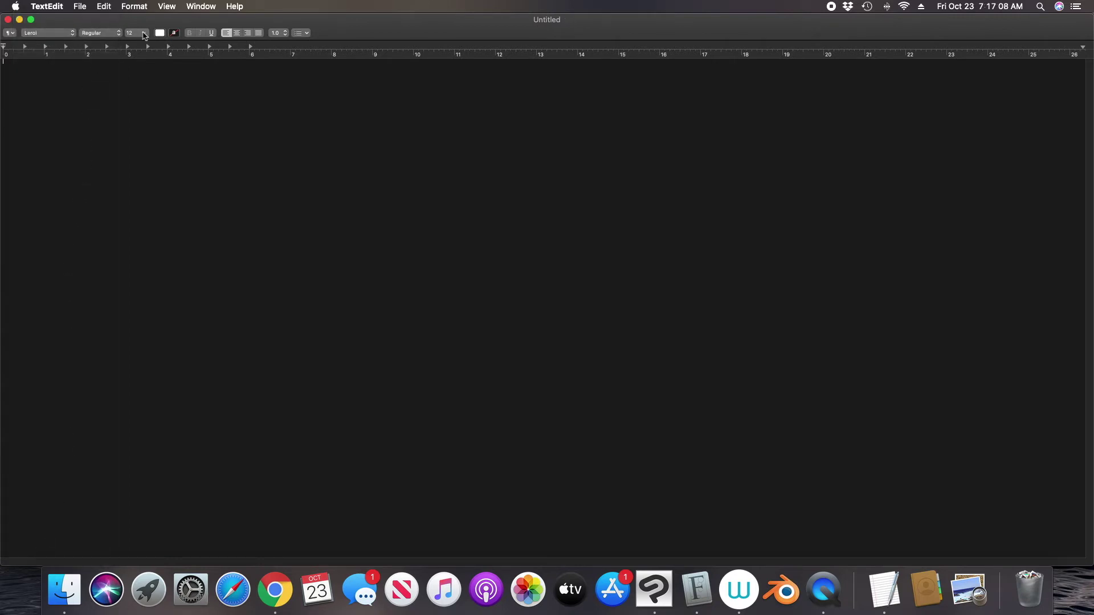
Set the font size to 48 and write "THIS IS MY LEROY FONT." in the document.
left_click(143, 36)
left_click(136, 121)
type("THI")
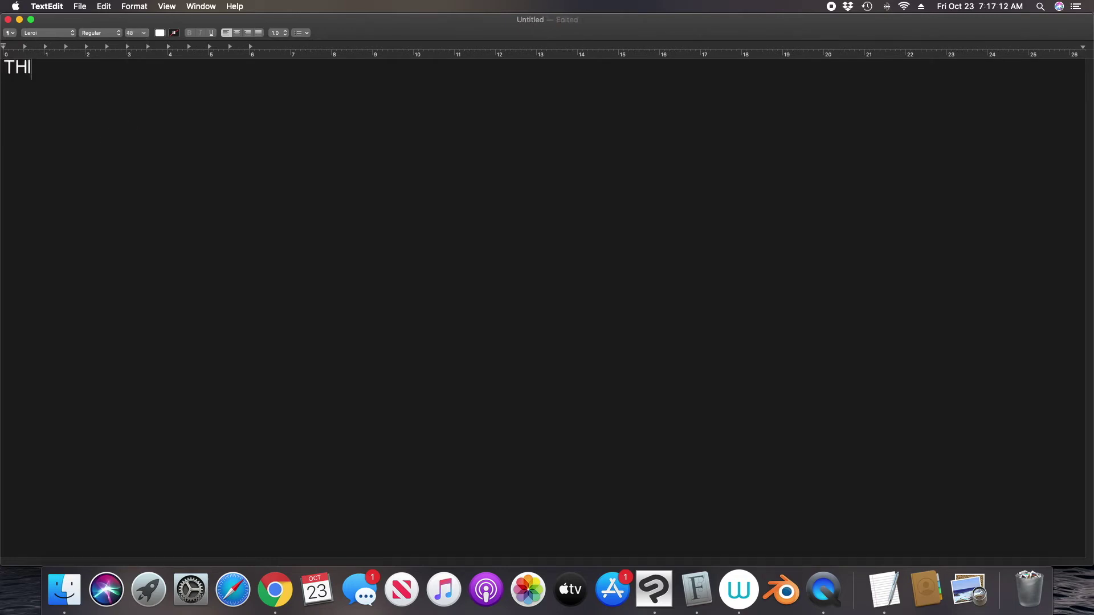
type("S IS MY LEROI ")
type("FONT.")
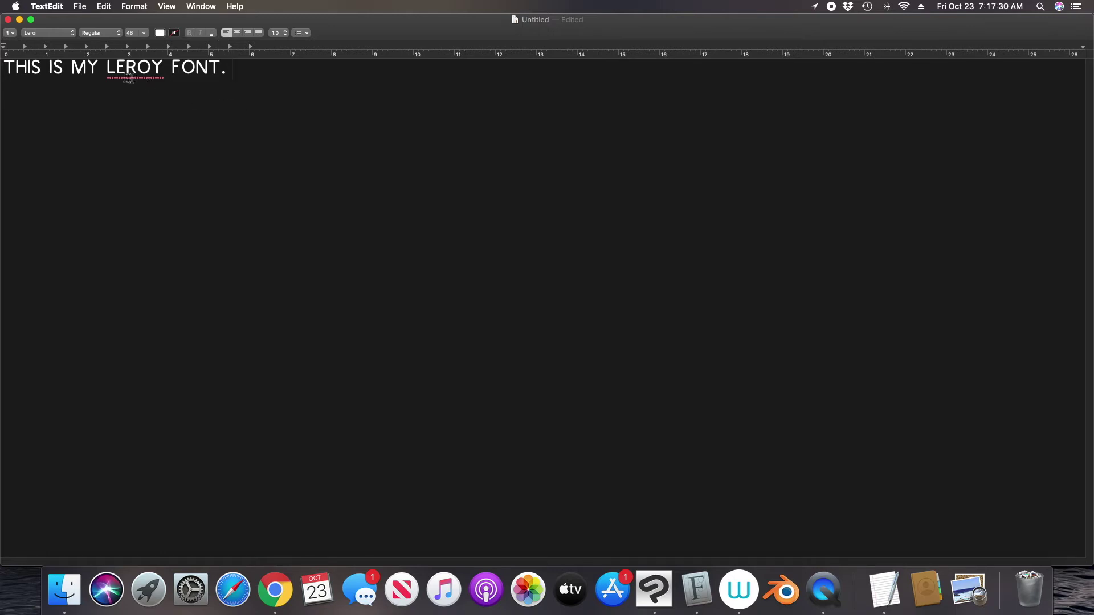
Continue the line in the Leroi Bold font with the sentence "THIS IS MY LEROI BOLD FONT.".
left_click(74, 33)
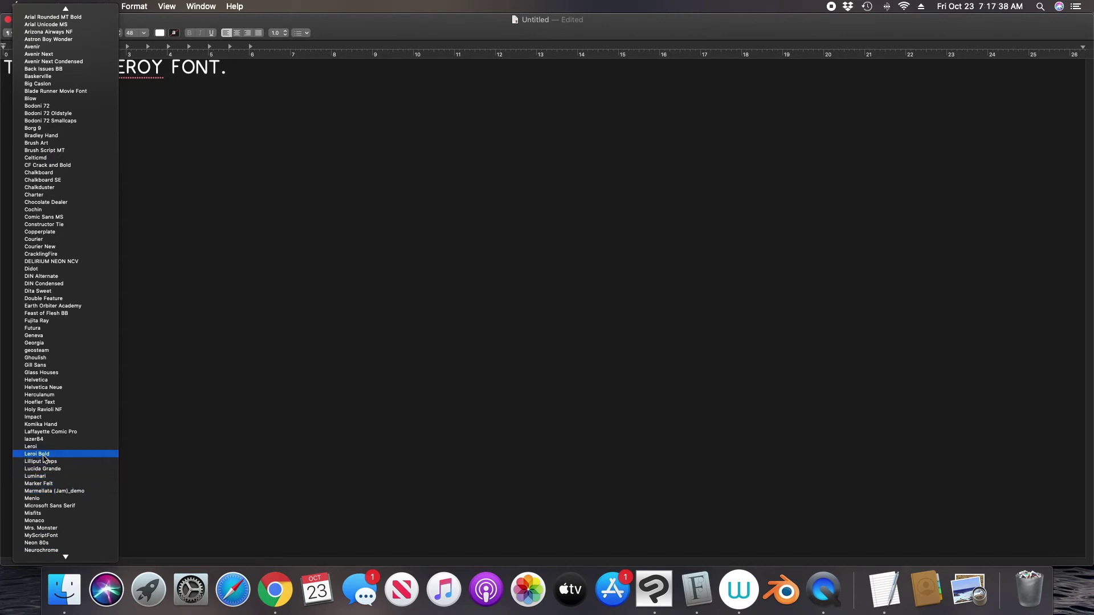
left_click(44, 454)
type("THIS IS MY")
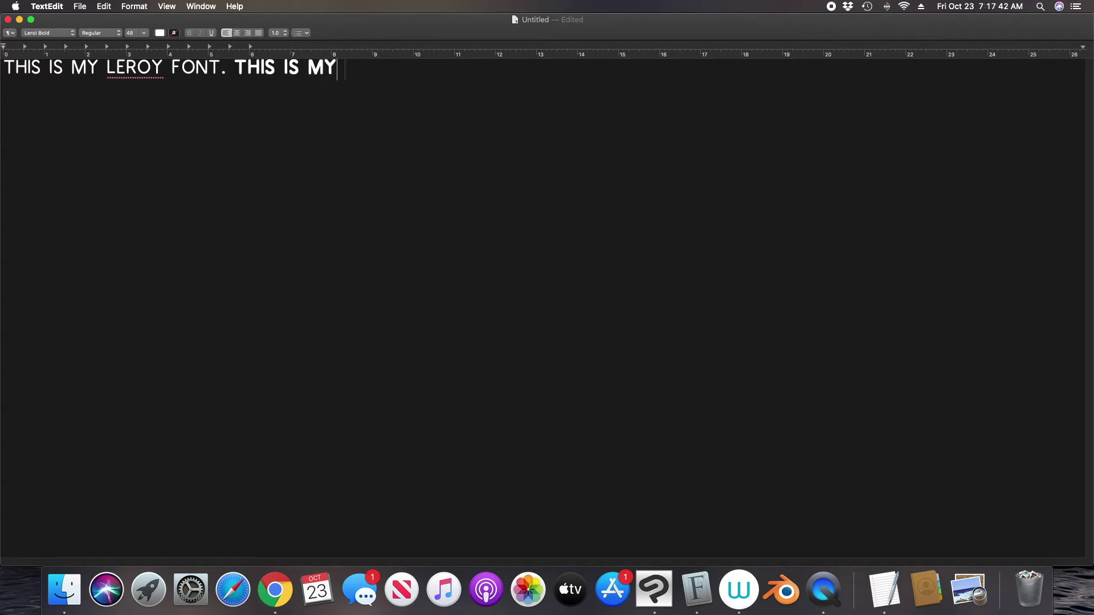
type(" LEROY B")
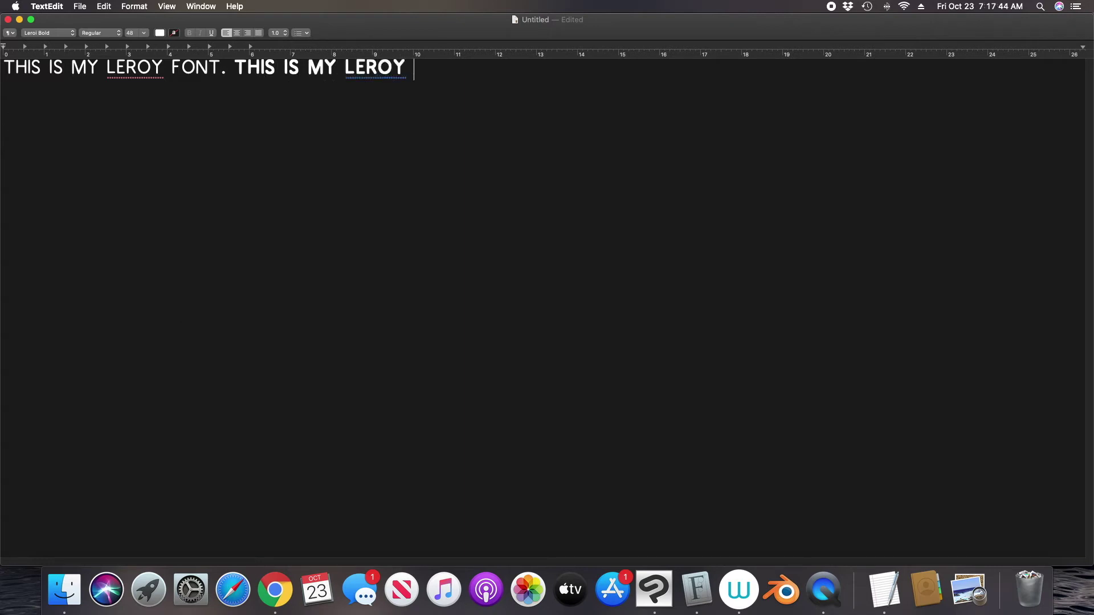
key("BackSpace")
key("BackSpace")
key("BackSpace")
type("O")
key("BackSpace")
type("I BOLD FONT./")
key("BackSpace")
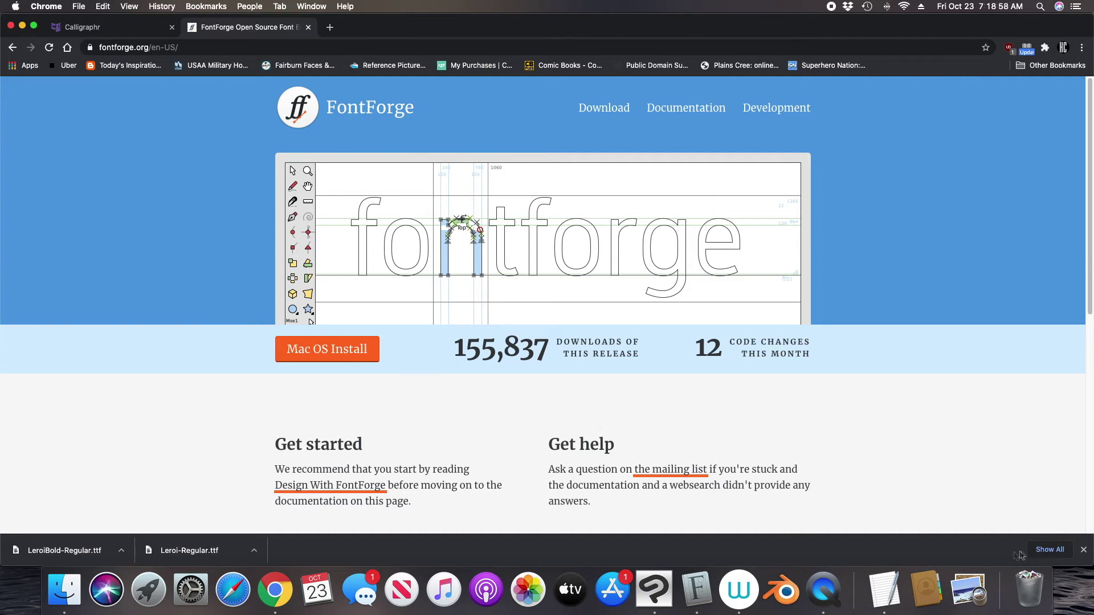
Download FontForge 2020-03-14 for Mac OS X from the FontForge site in Chrome and open its disk image.
left_click(1083, 550)
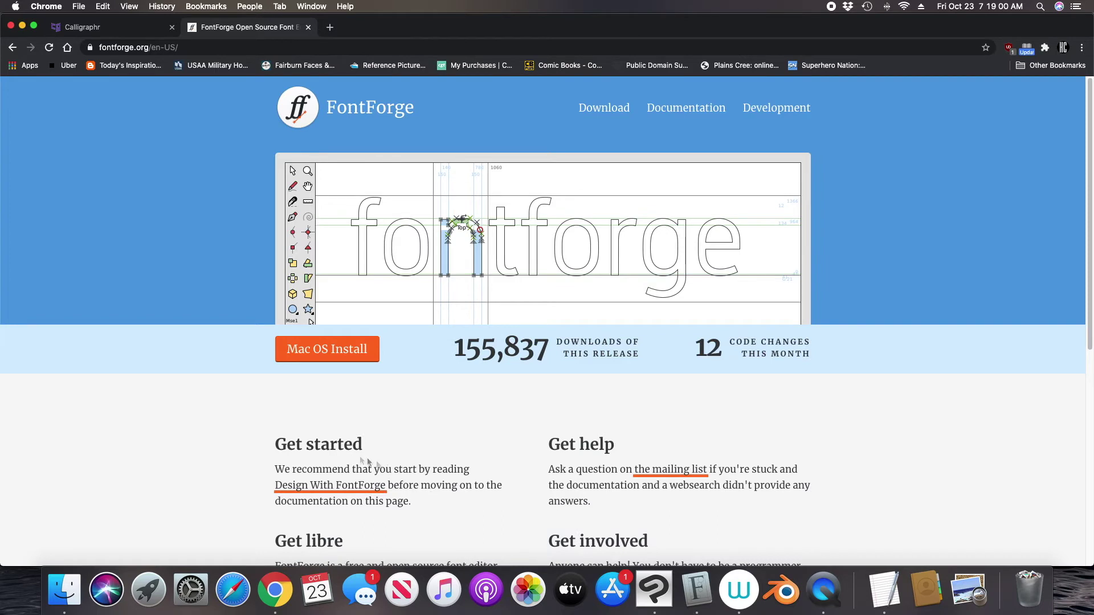
left_click(312, 351)
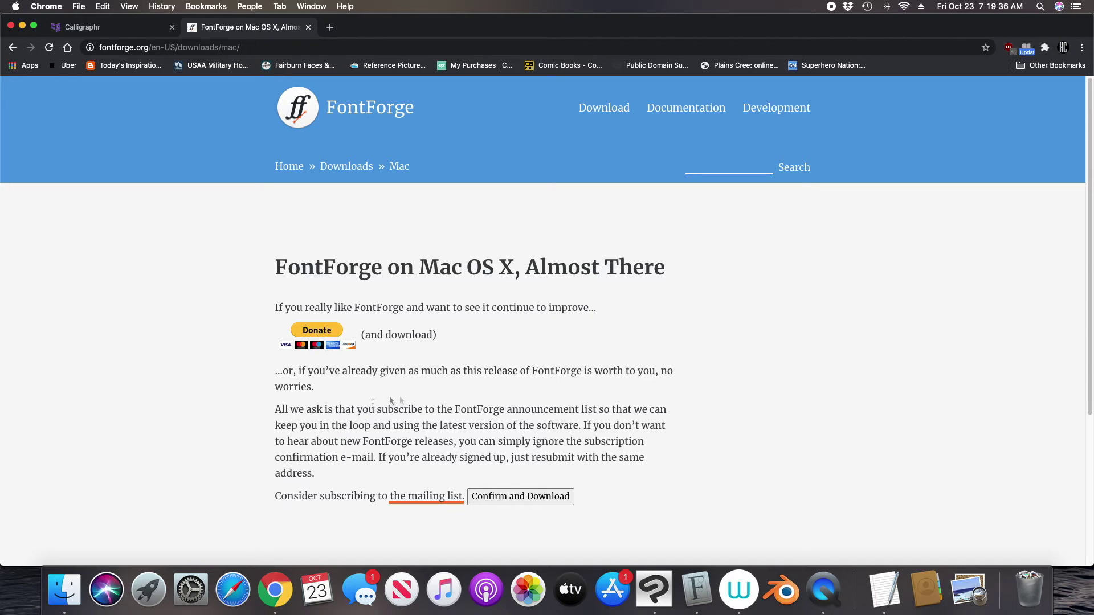
left_click(496, 498)
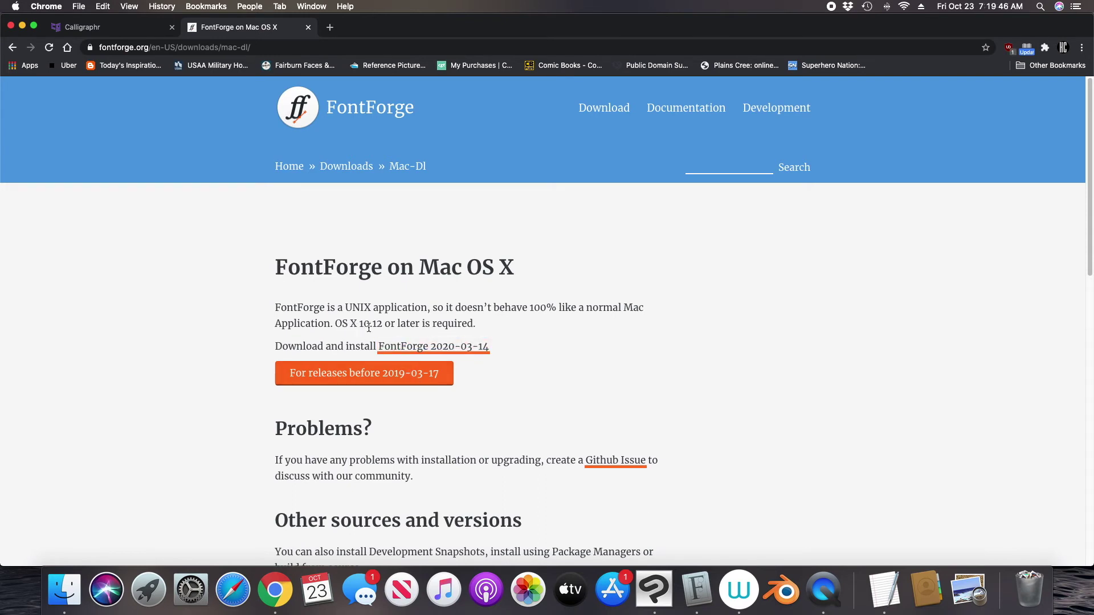
left_click(477, 349)
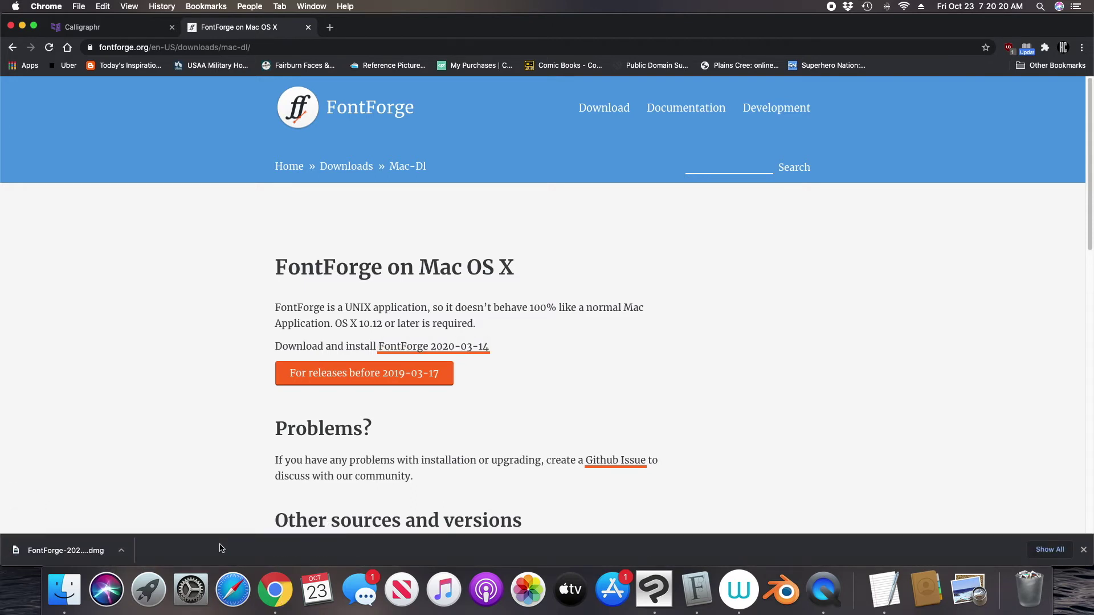
left_click(19, 551)
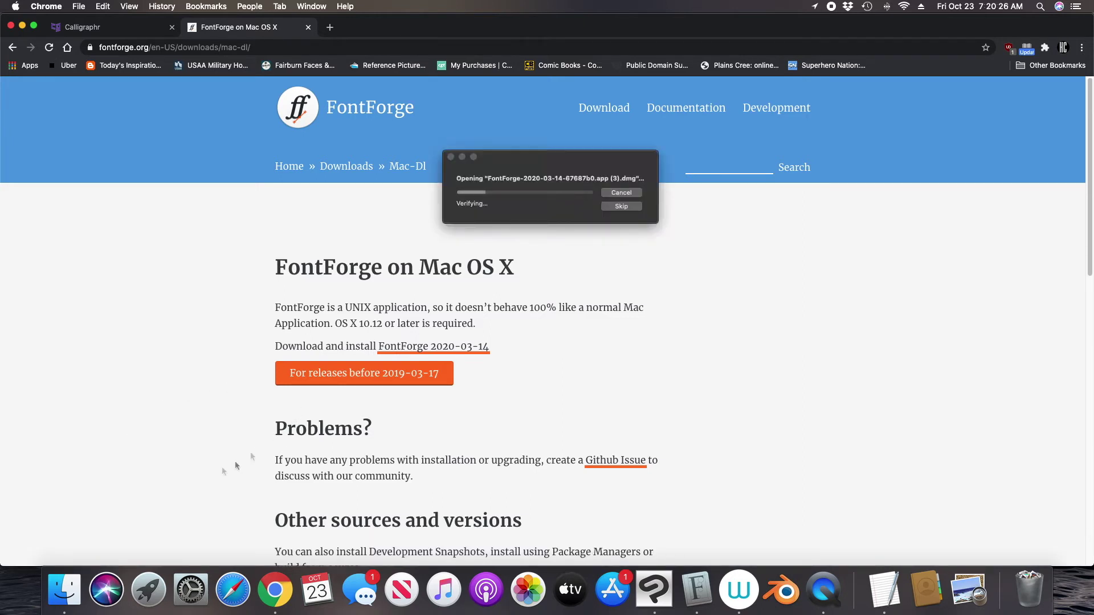
left_click(64, 590)
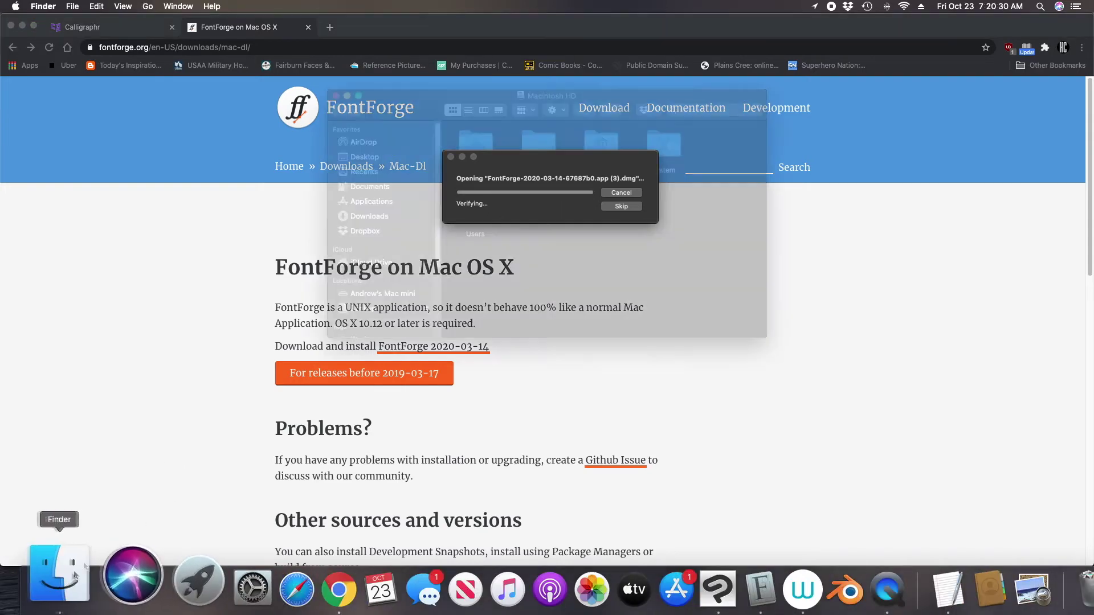
left_click(371, 214)
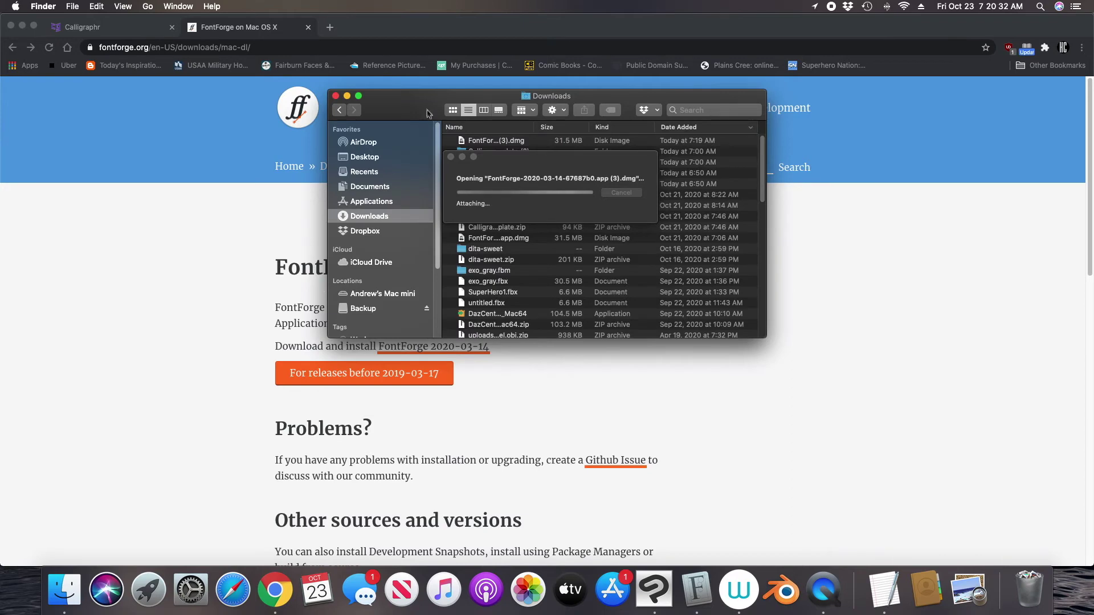
left_click_drag(423, 102, 136, 141)
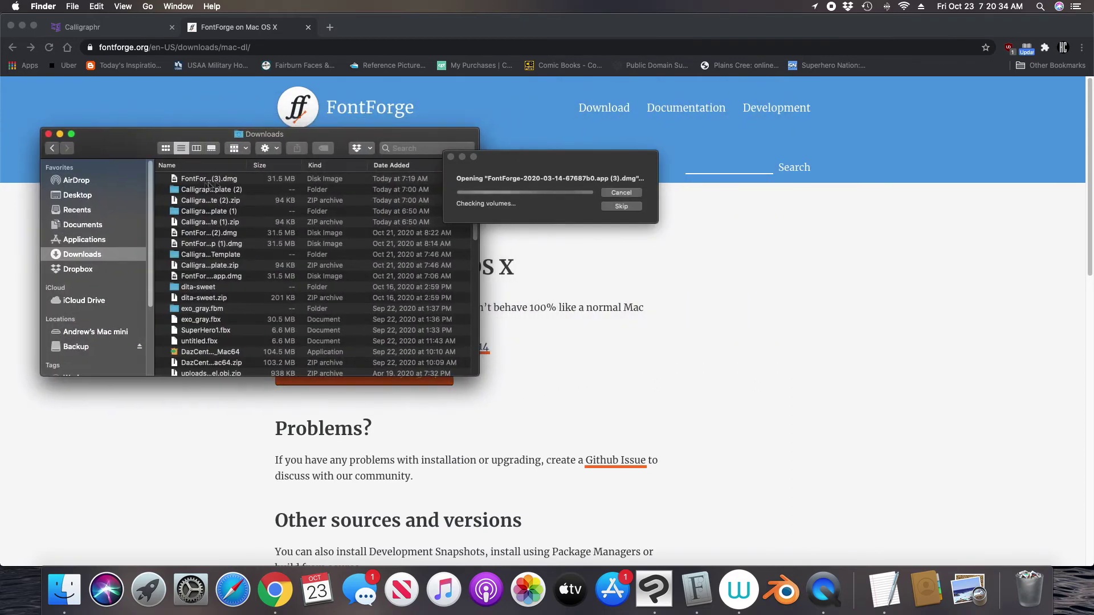
left_click(49, 134)
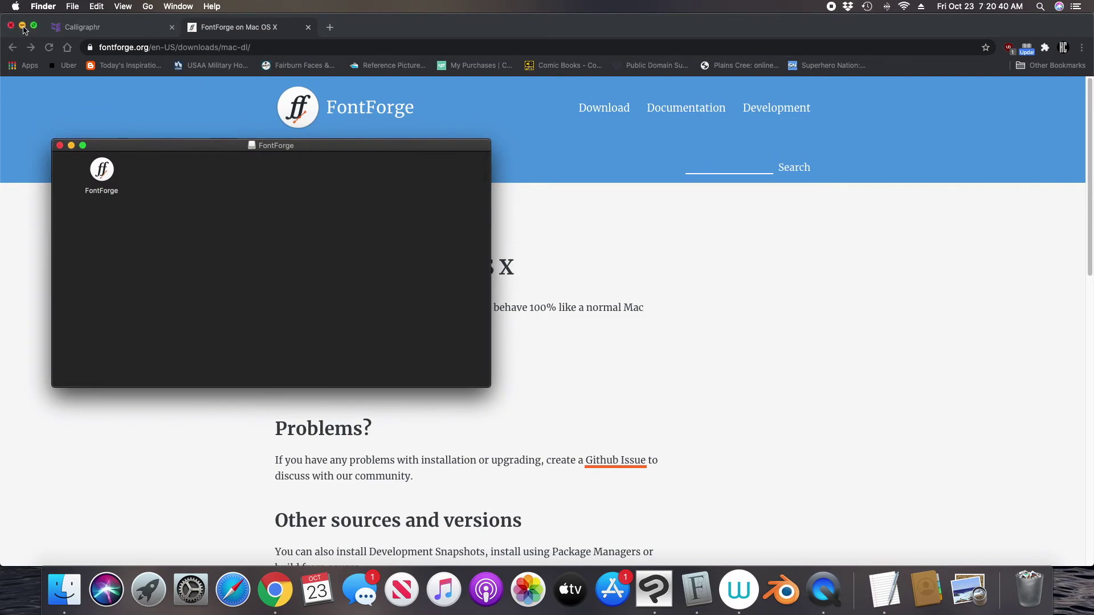
Hide the other windows and copy FontForge from its disk image into the Applications folder in a new Finder window.
key("super+alt+h")
left_click_drag(205, 147, 195, 40)
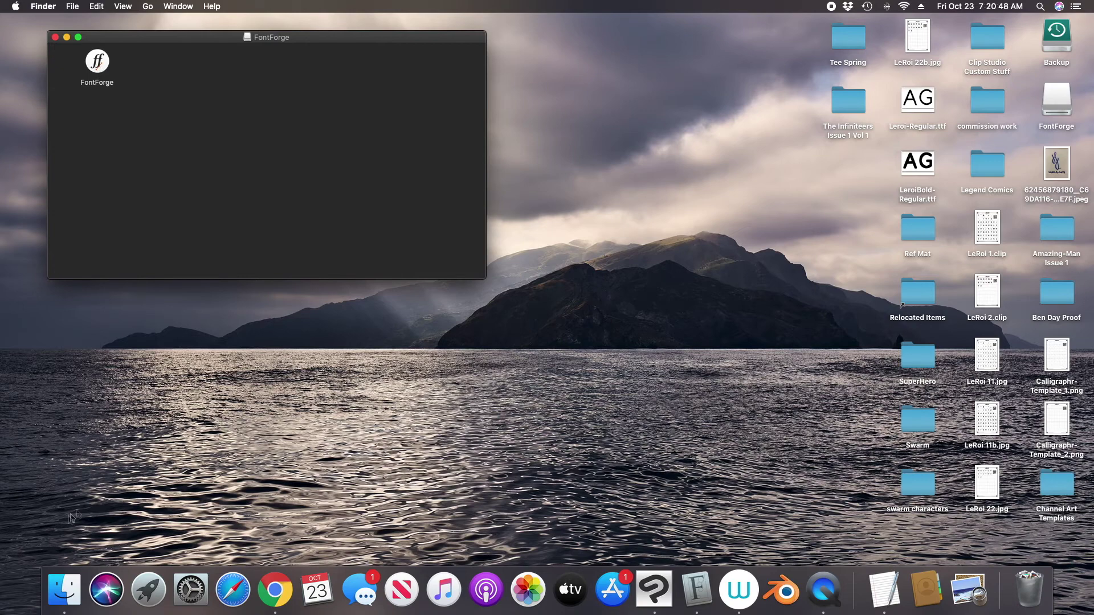
right_click(73, 576)
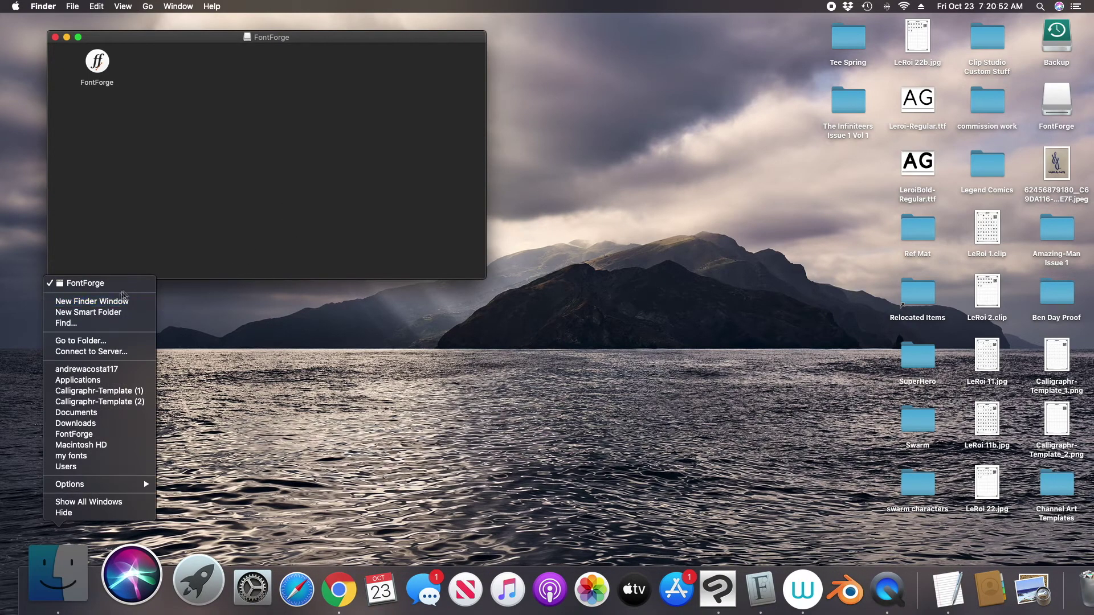
left_click(80, 305)
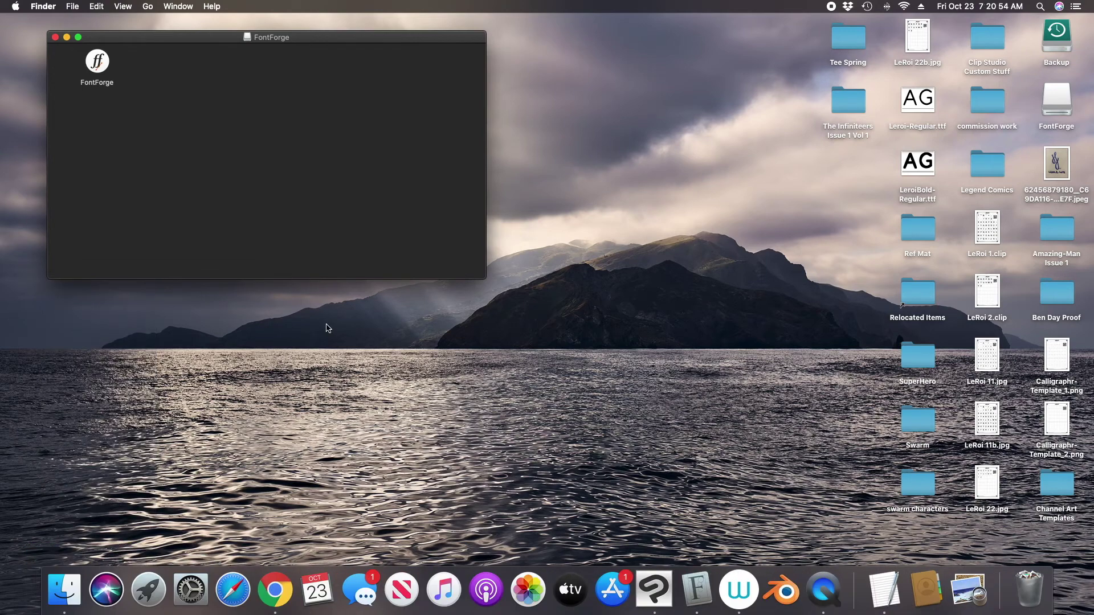
left_click_drag(156, 55, 451, 269)
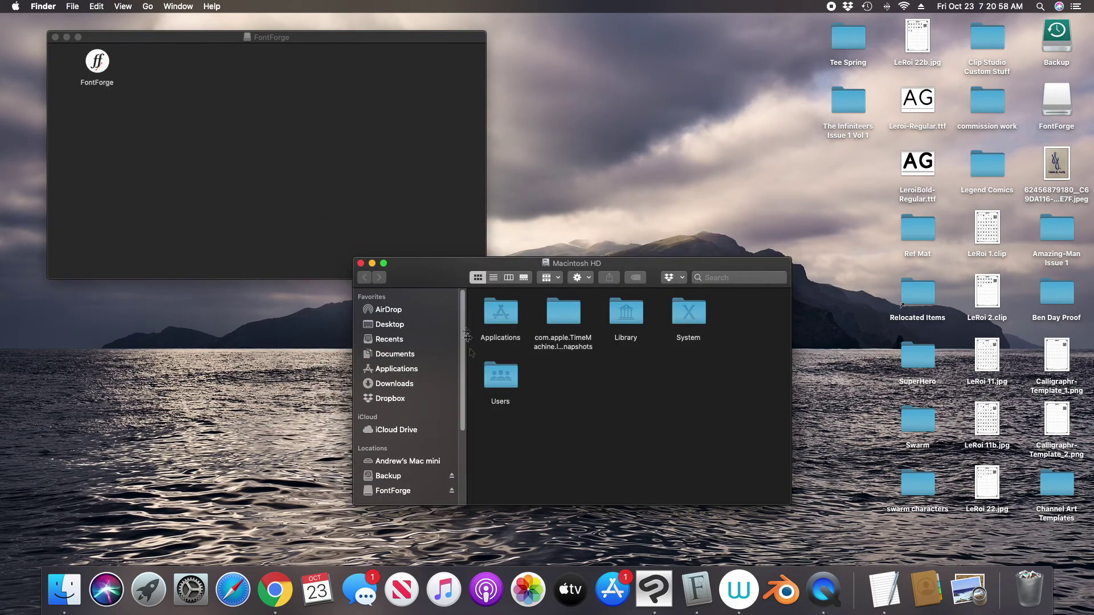
left_click(397, 369)
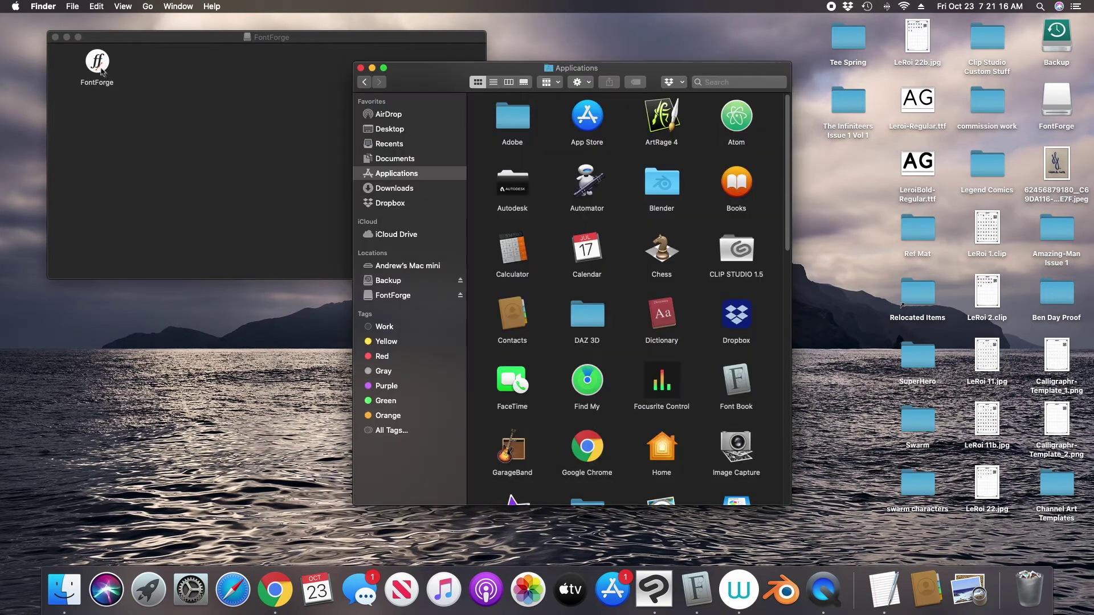
left_click(98, 64)
left_click_drag(114, 94, 635, 431)
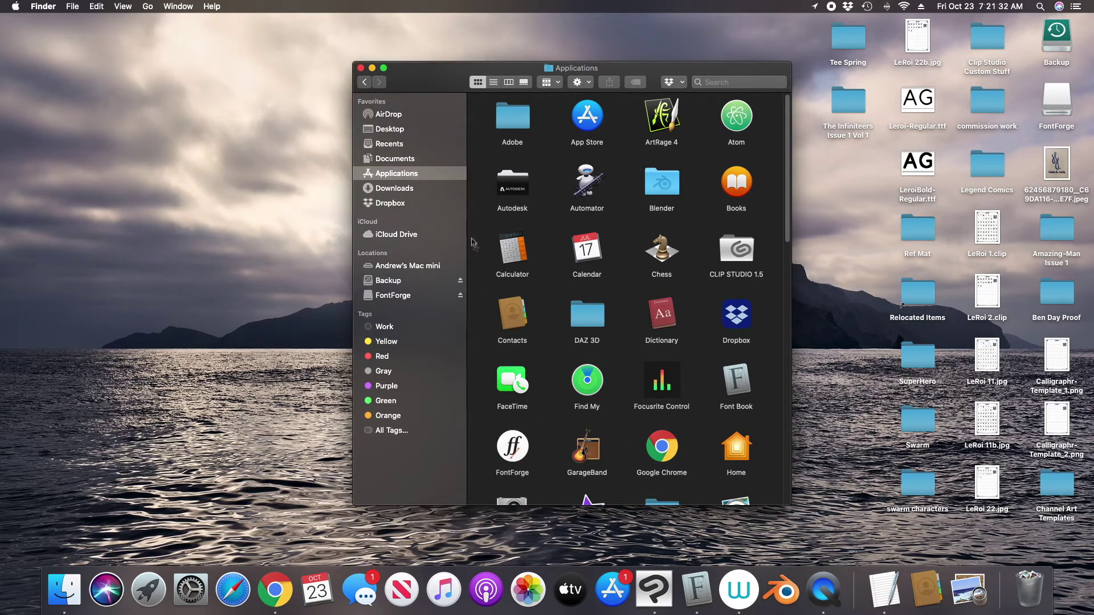
Try to launch FontForge from the Applications folder and cancel the unverified developer warning.
left_click_drag(423, 79, 109, 34)
left_click(199, 402)
double_click(199, 401)
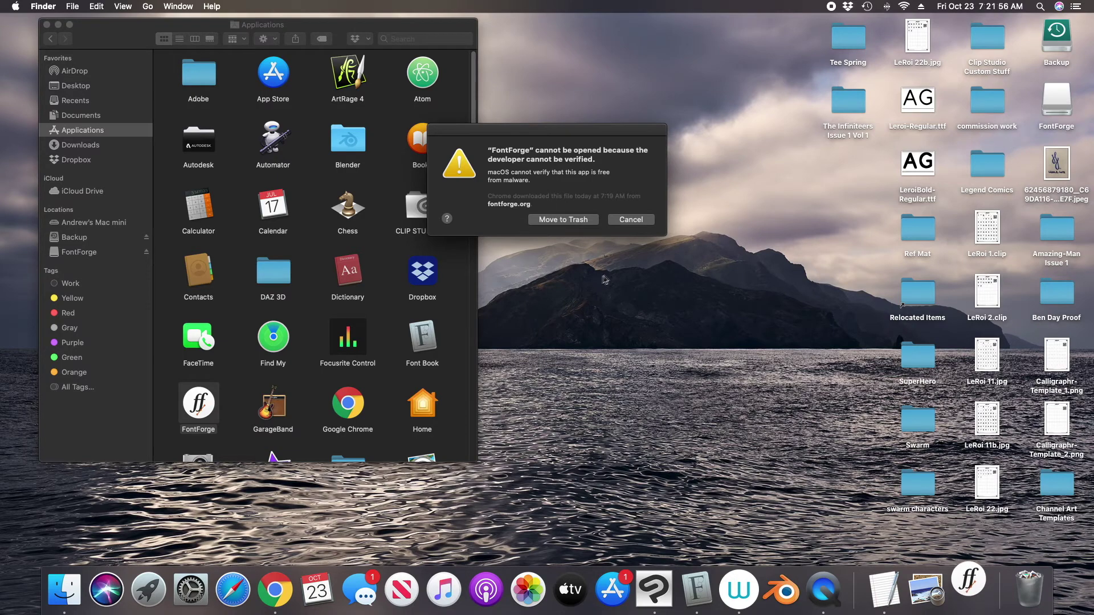
left_click(630, 221)
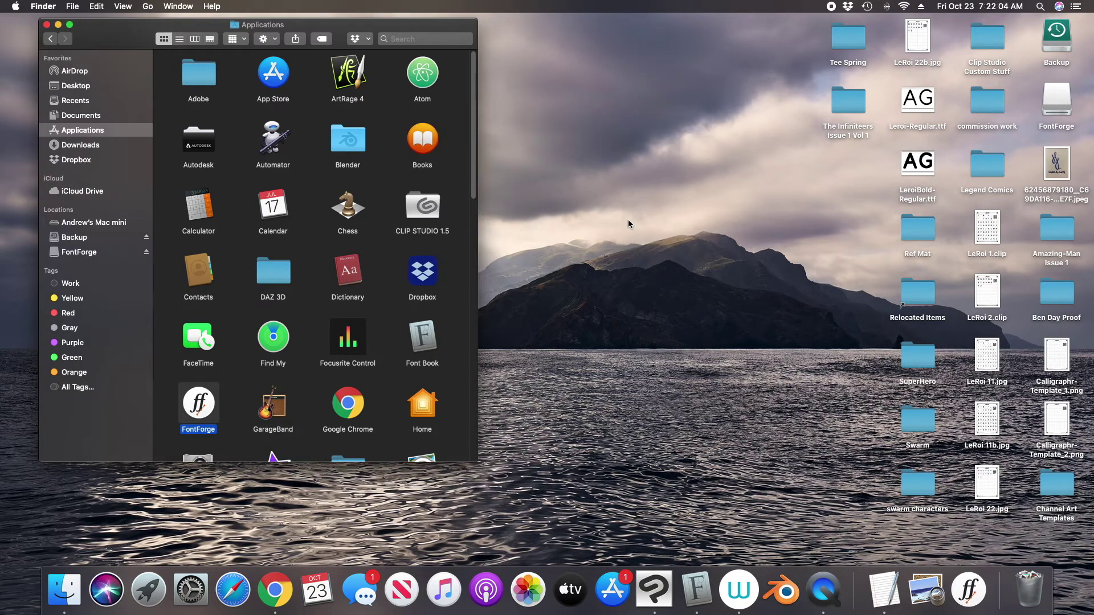
left_click(664, 307)
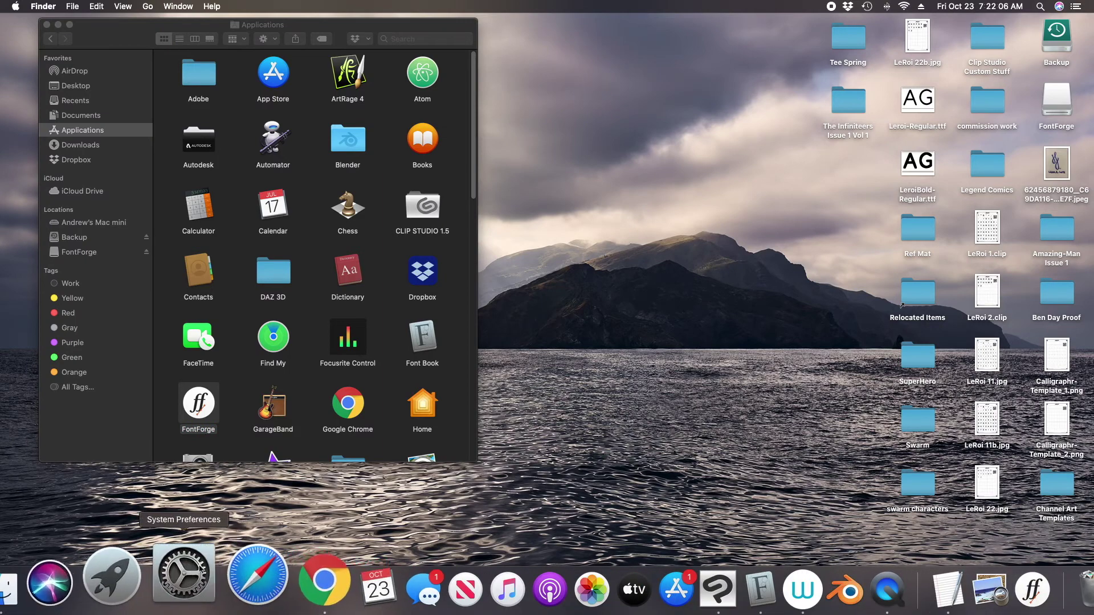
Allow the blocked FontForge app to open anyway in the Security & Privacy settings, close System Preferences, and reposition FontForge's Open Font window.
left_click(190, 588)
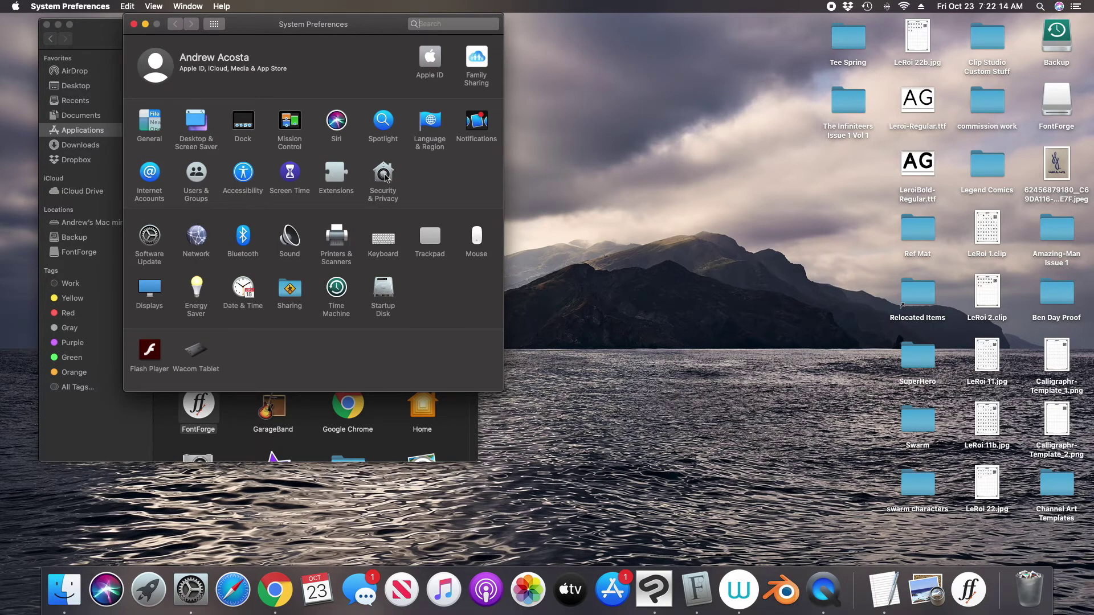
left_click(385, 176)
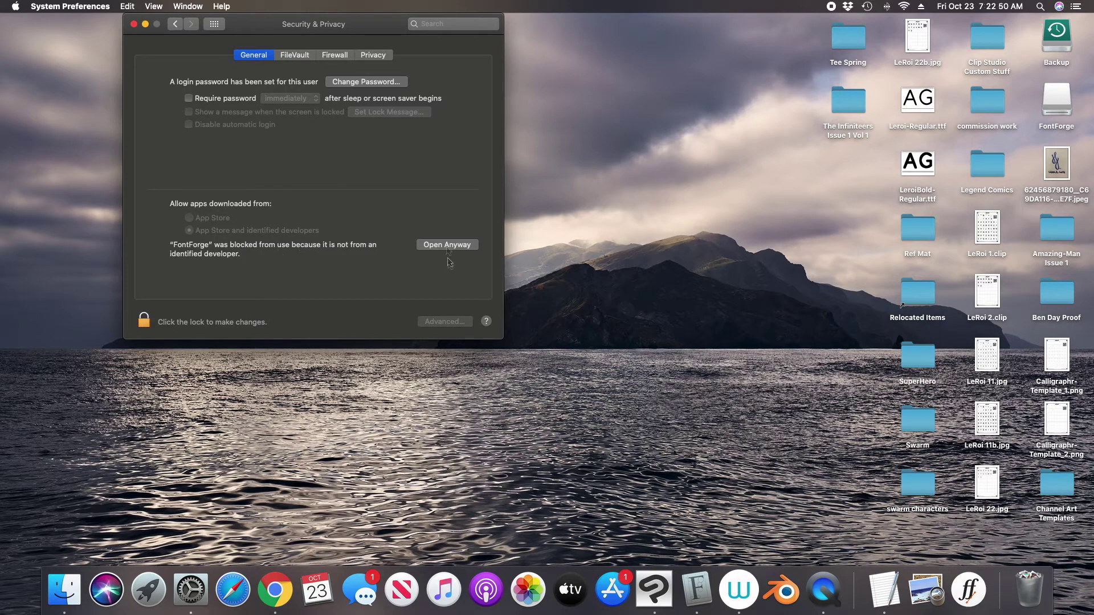
left_click(465, 246)
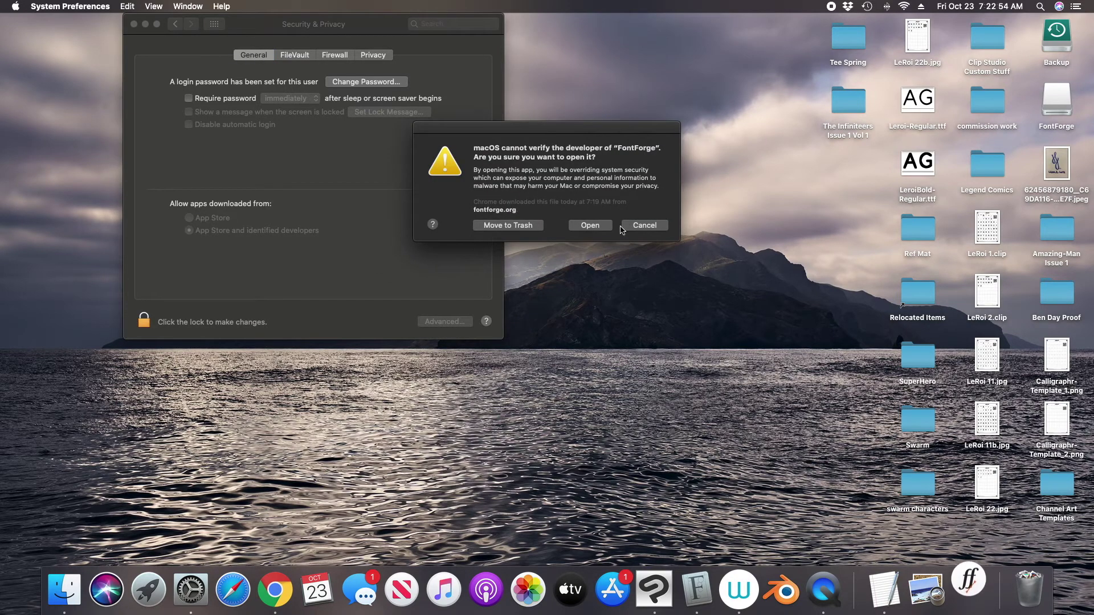
left_click(600, 228)
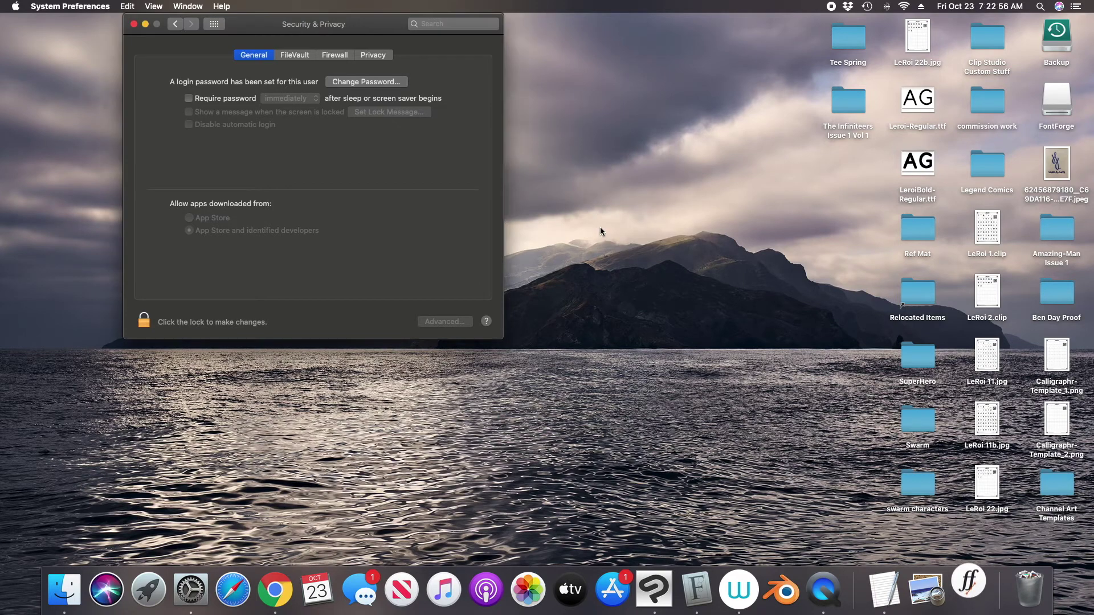
left_click(134, 24)
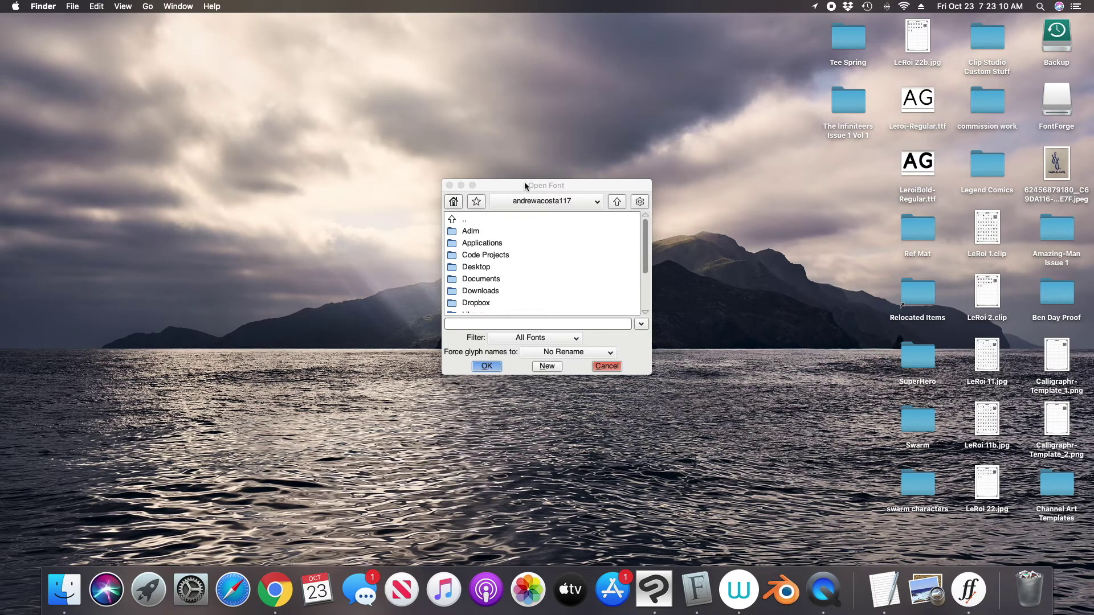
left_click_drag(518, 184, 373, 83)
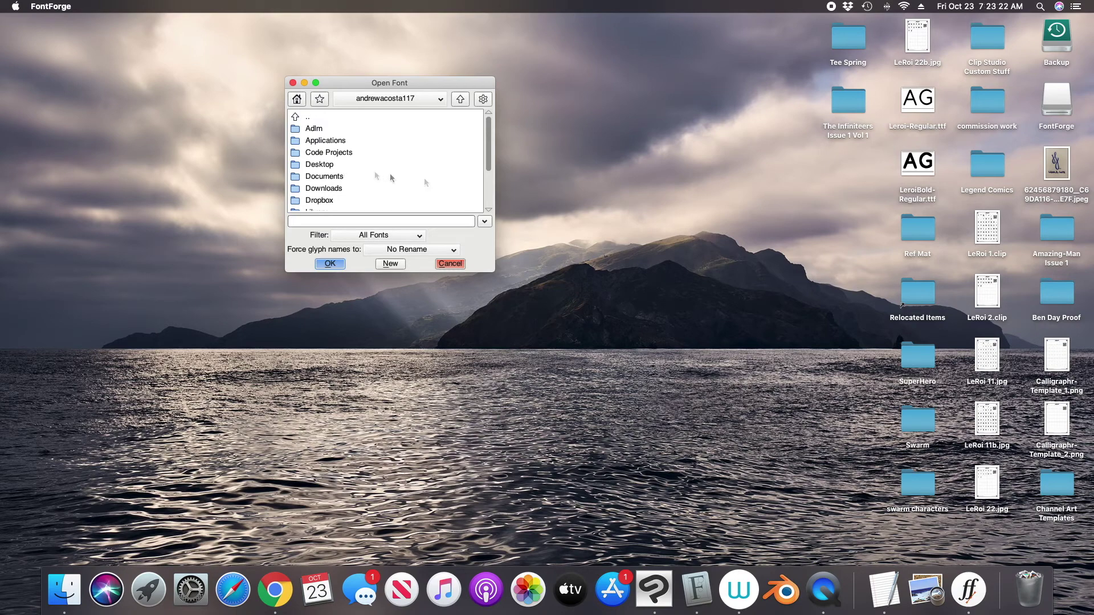
Try to reach LeroiBold-Regular.ttf by opening the Desktop folder in the Open Font dialog and dropping the file in from the desktop.
left_click(916, 128)
left_click(921, 164)
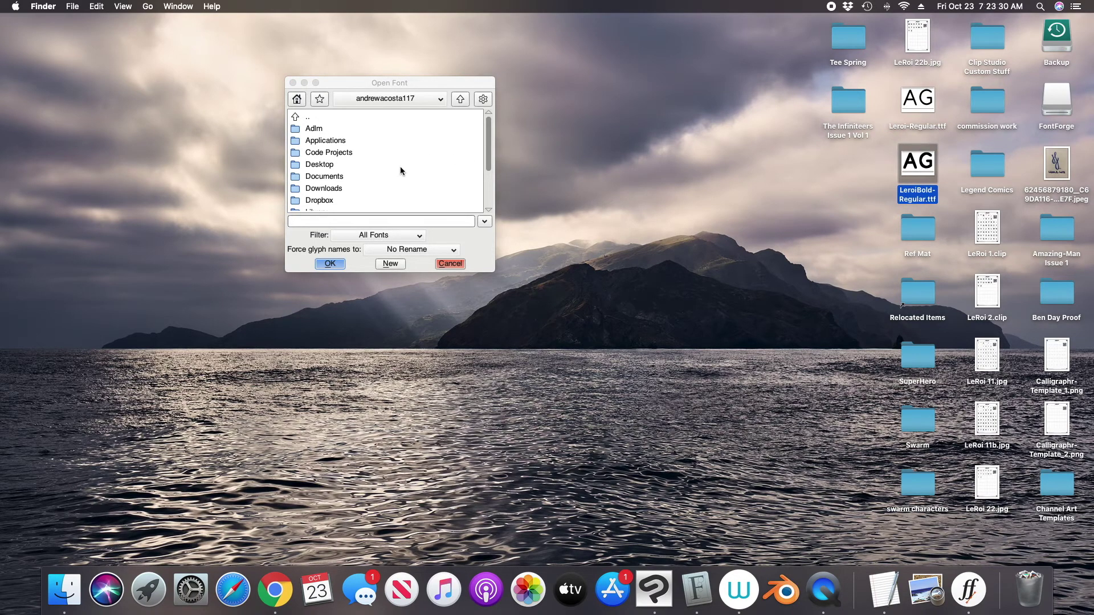
left_click(322, 165)
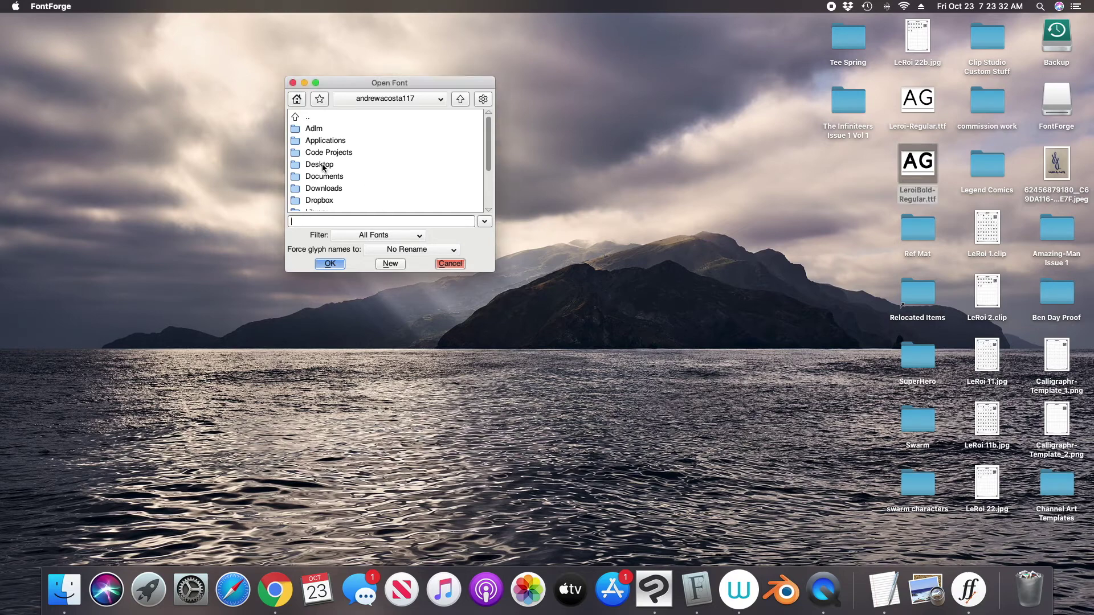
left_click(322, 164)
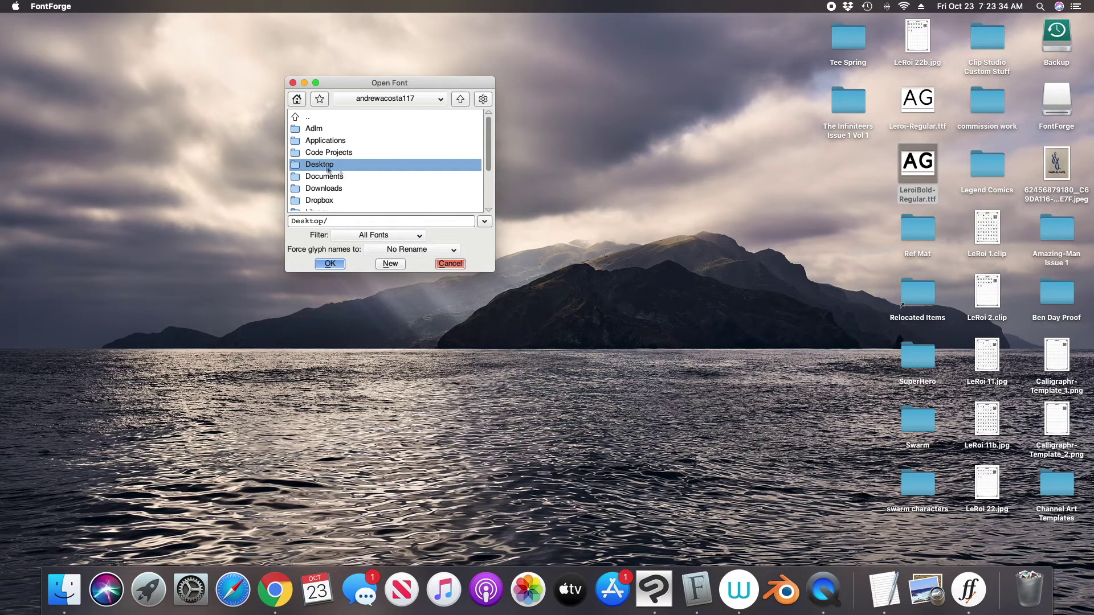
double_click(325, 165)
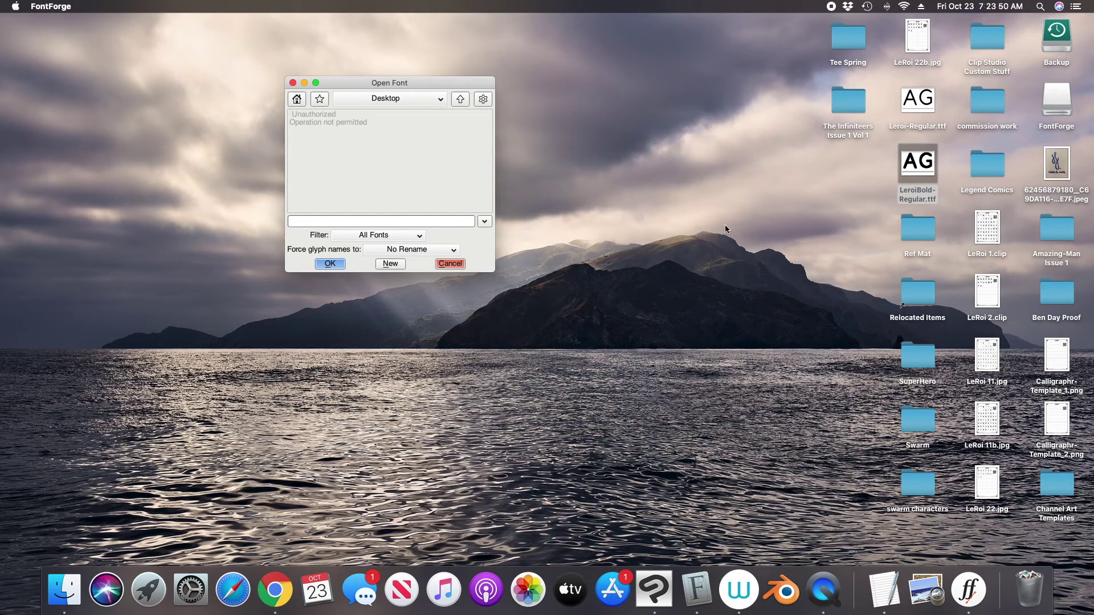
left_click_drag(918, 165, 482, 173)
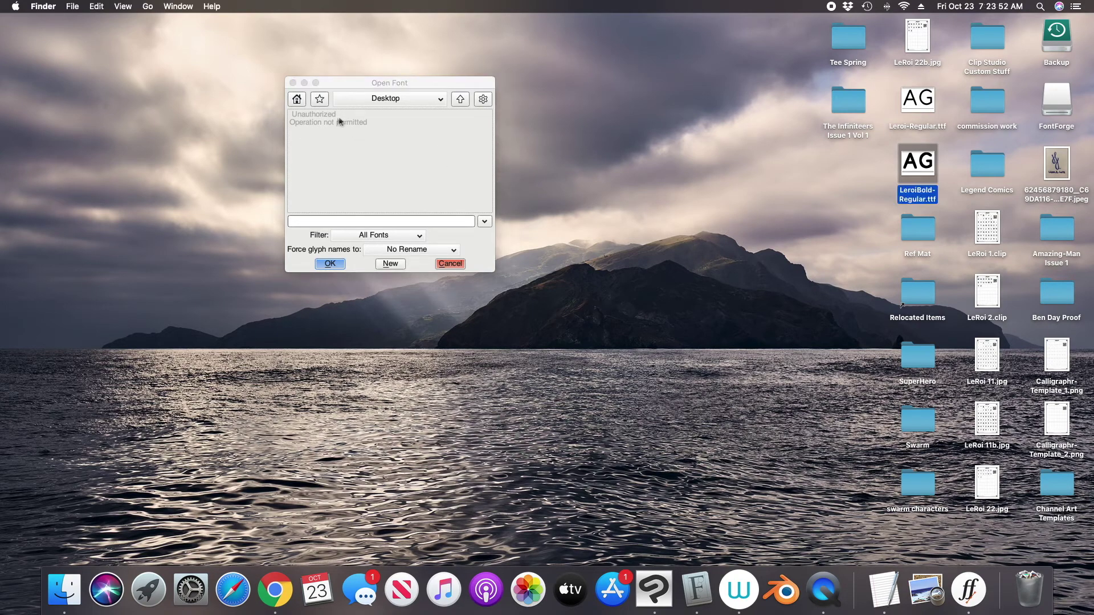
left_click(401, 100)
left_click(401, 100)
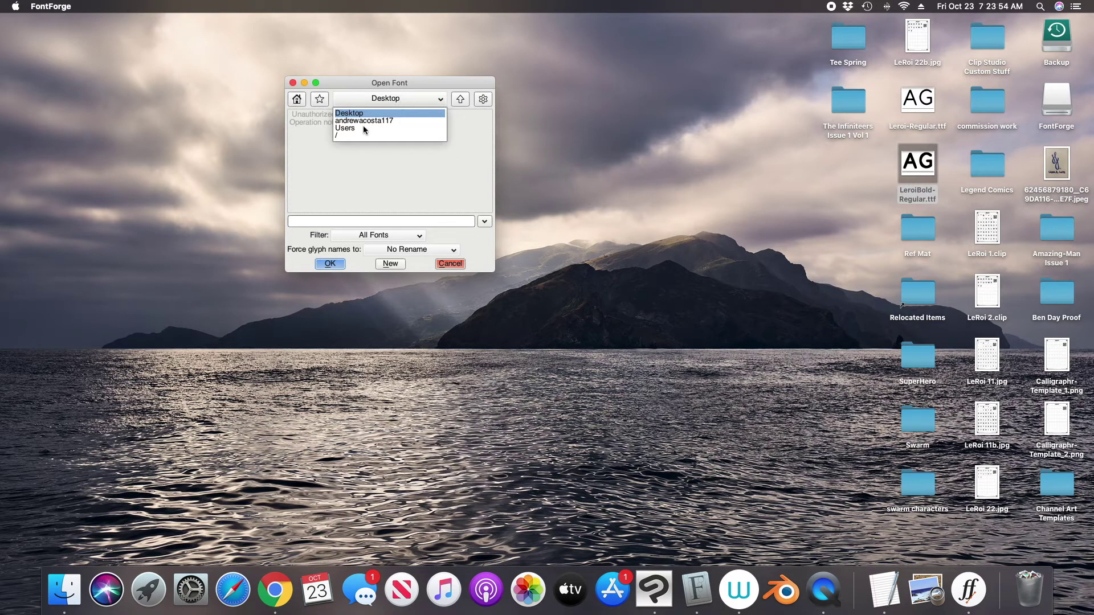
left_click(822, 283)
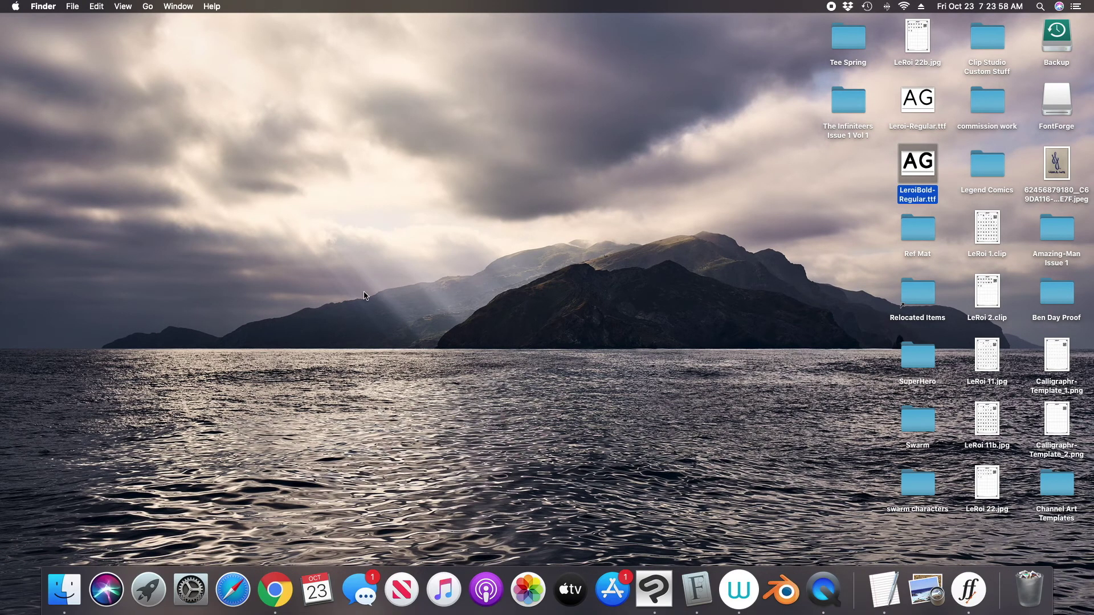
In a new Finder window, create a folder named My Fonts inside the user's home folder.
key("super+n")
left_click_drag(402, 246, 317, 118)
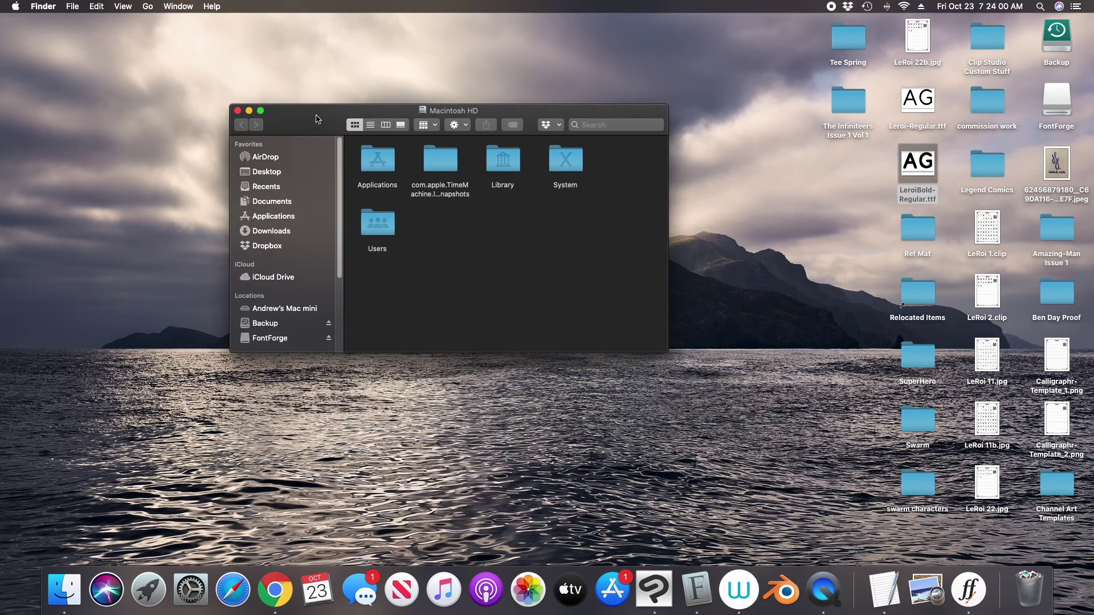
double_click(378, 228)
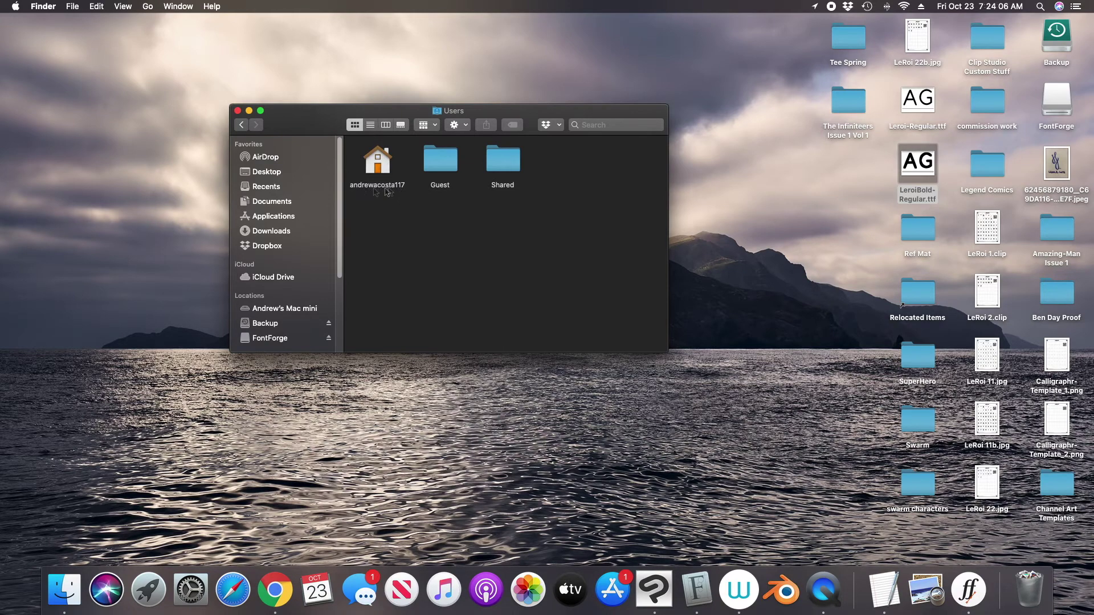
left_click(380, 166)
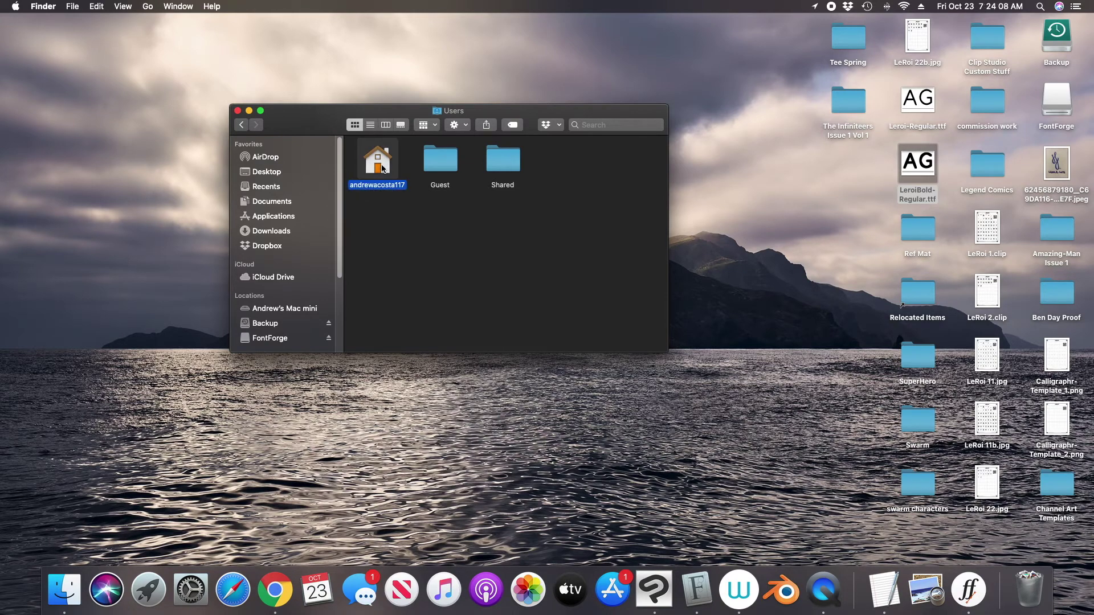
key("super+Down")
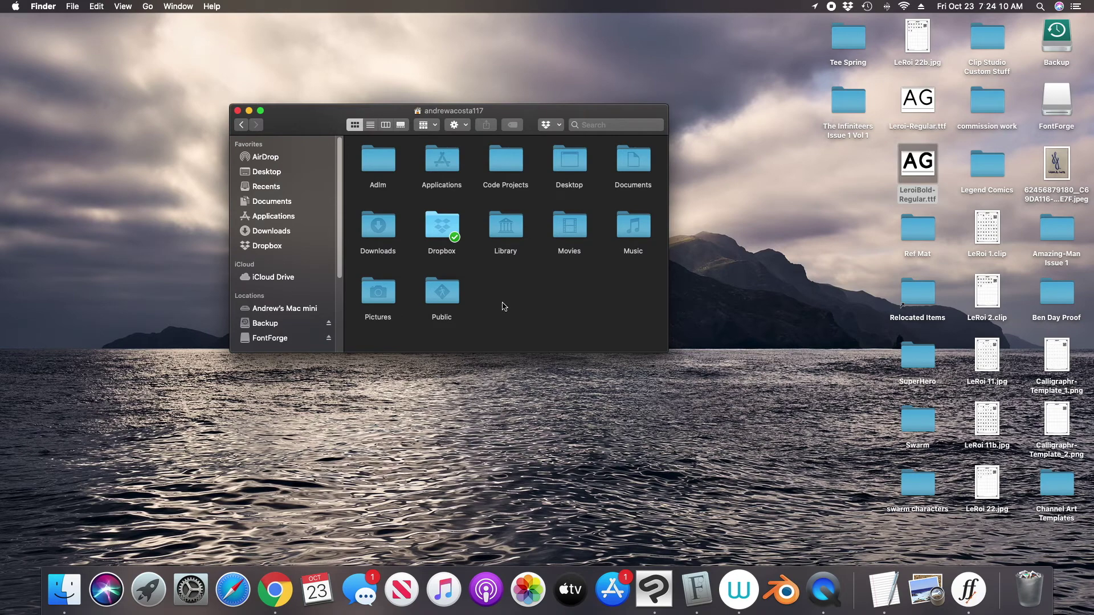
right_click(504, 302)
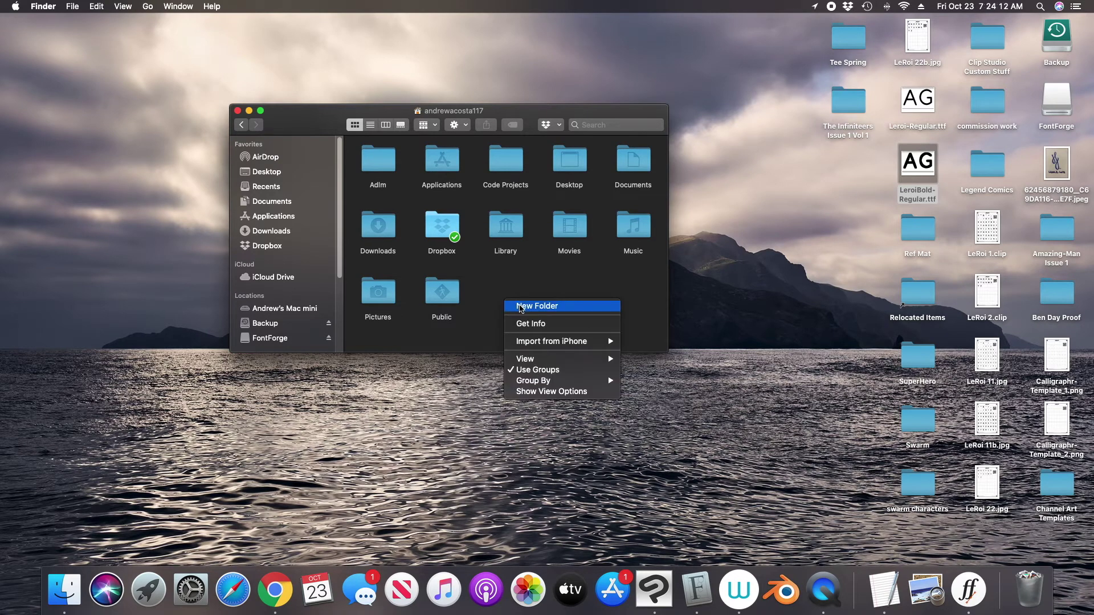
left_click(520, 306)
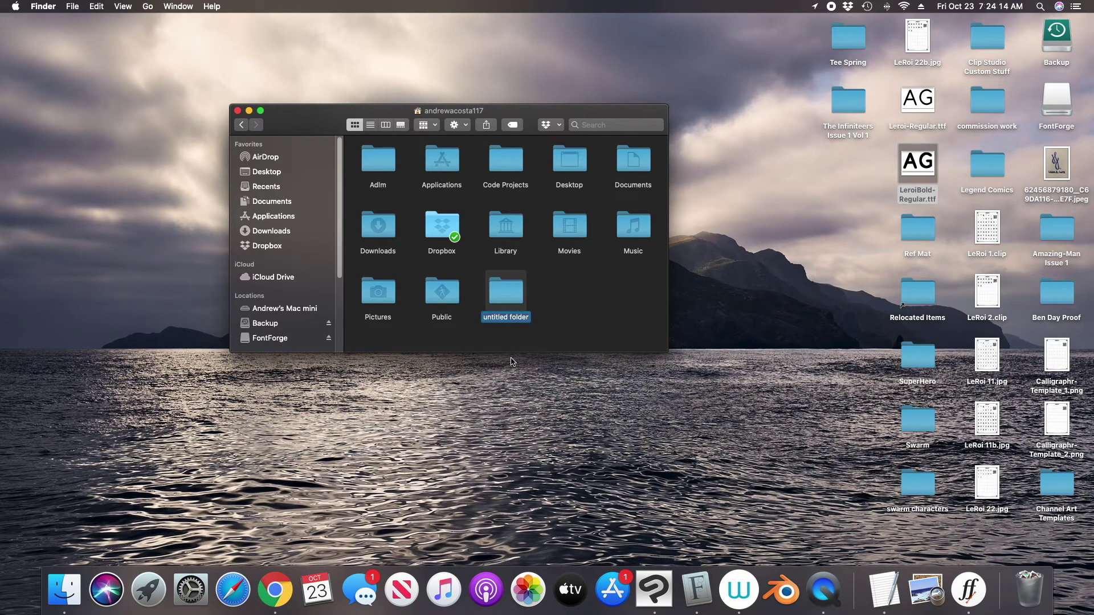
type("My Fonts")
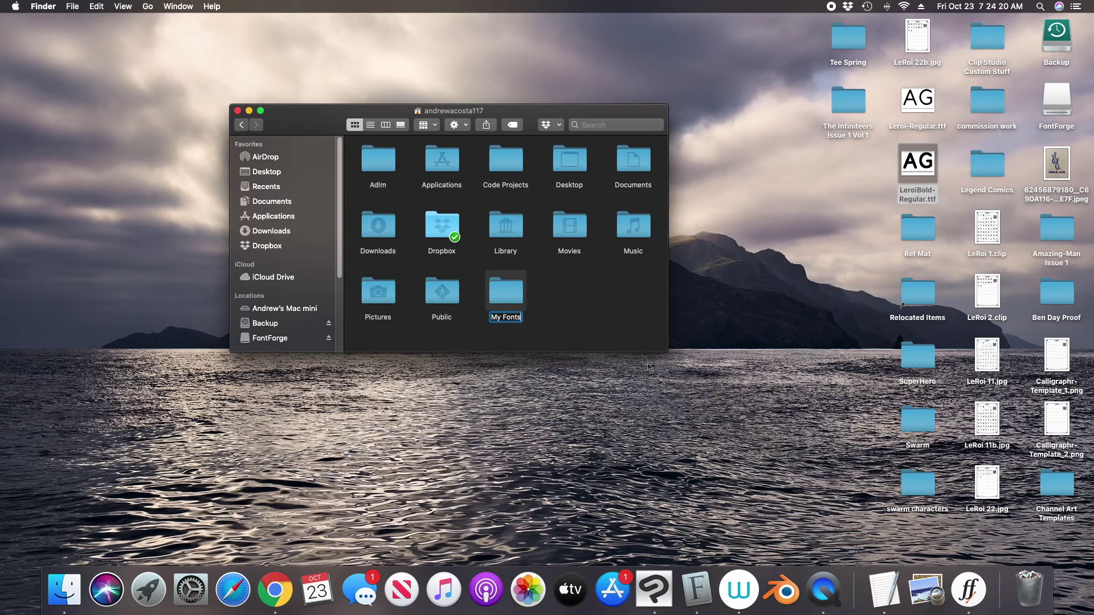
left_click(623, 320)
Move Leroi-Regular.ttf and LeroiBold-Regular.ttf from the desktop into the My Fonts folder and close the Finder window.
double_click(391, 297)
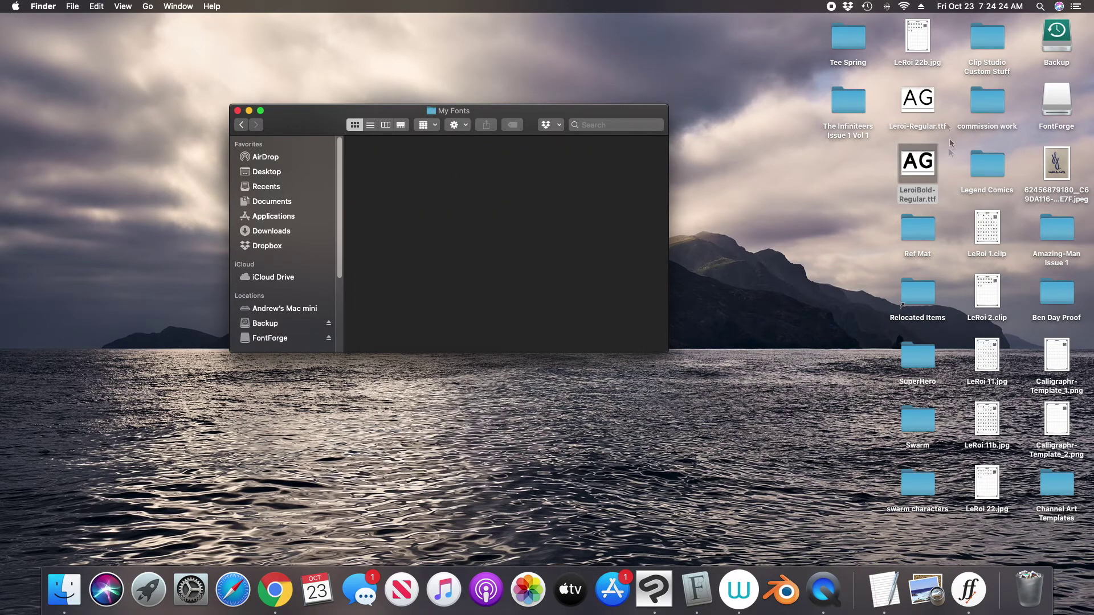
left_click_drag(928, 106, 541, 197)
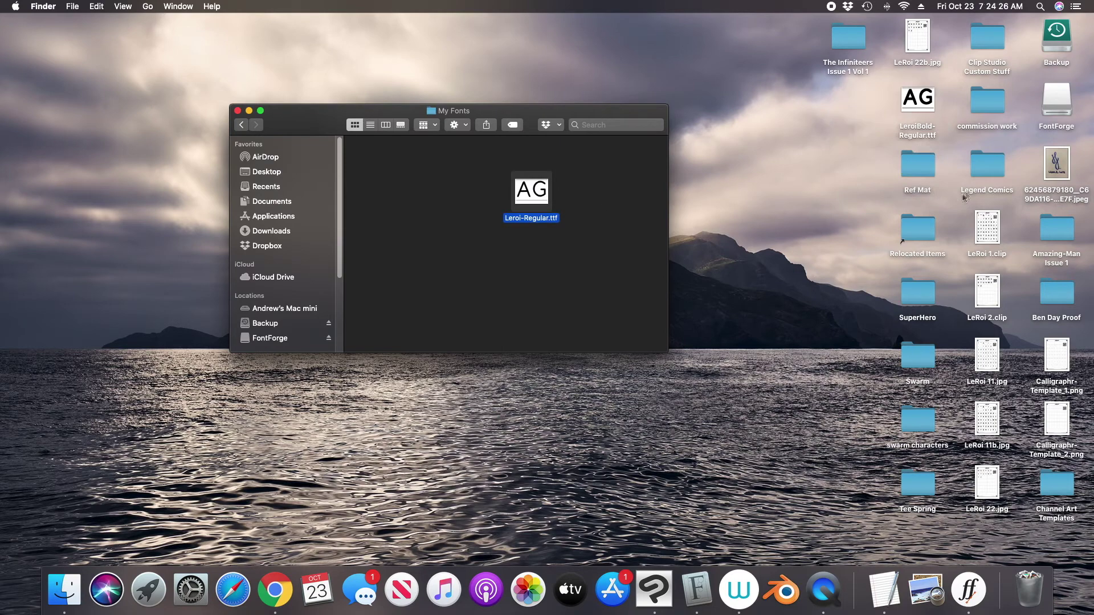
left_click_drag(918, 102, 430, 216)
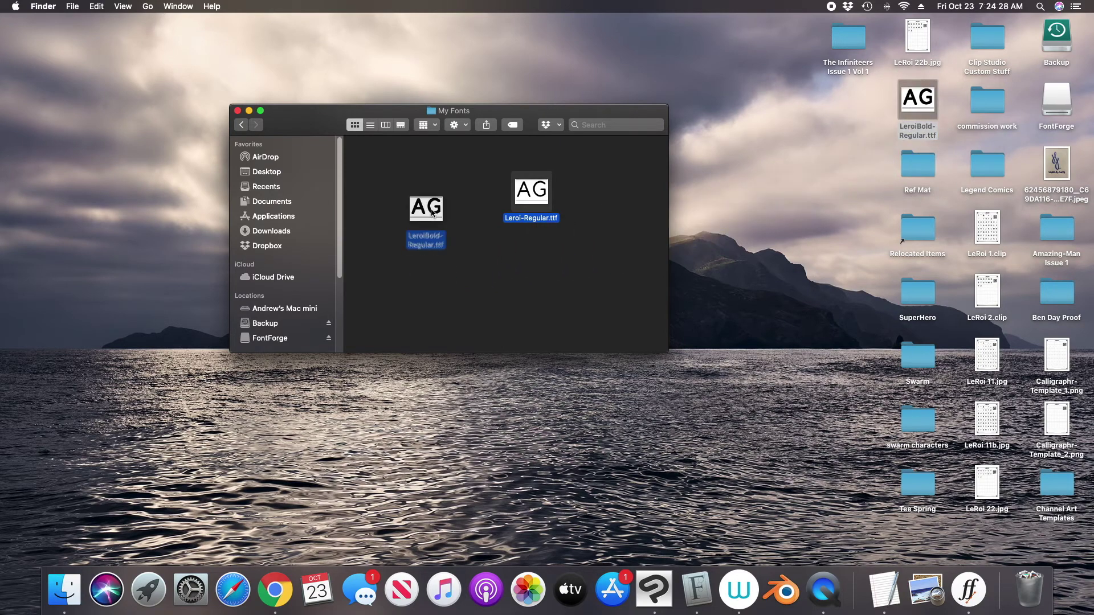
left_click(237, 111)
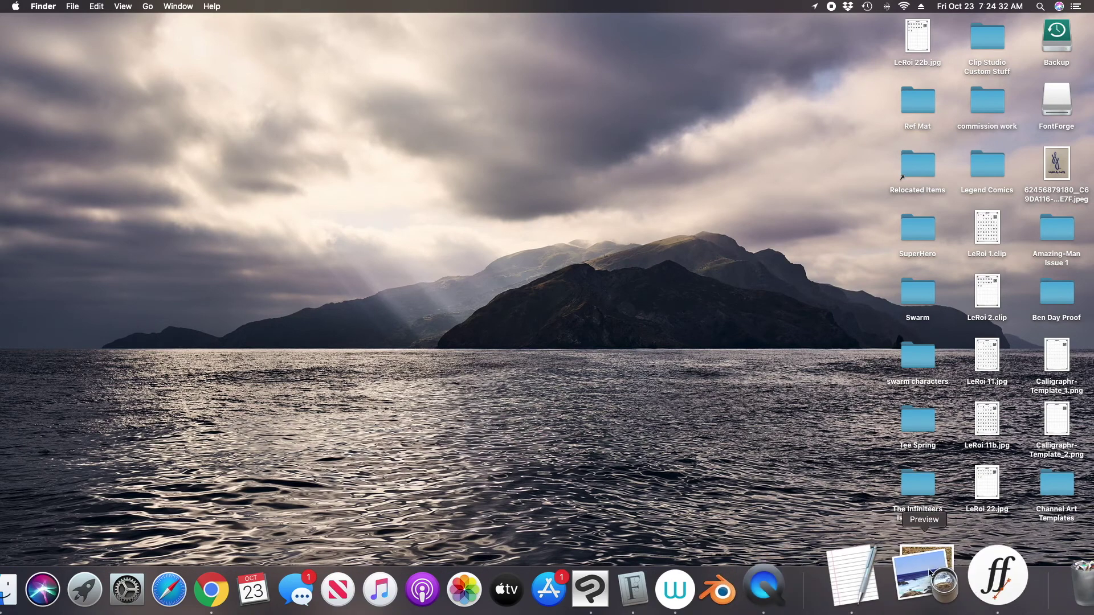
Switch back to FontForge and close its splash window and the extra Open Font window.
left_click(967, 571)
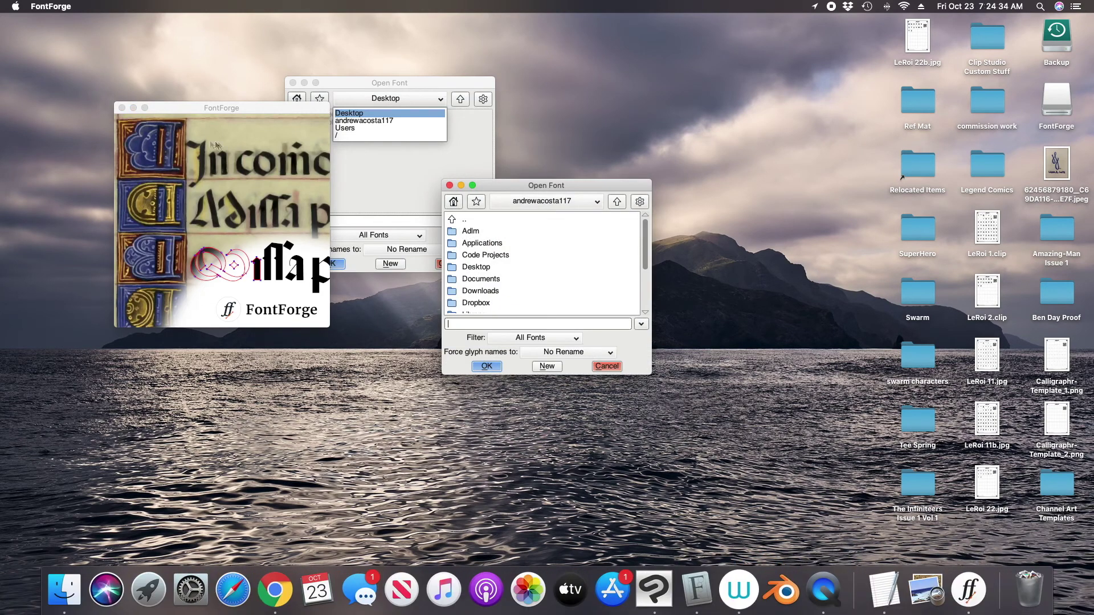
left_click(122, 108)
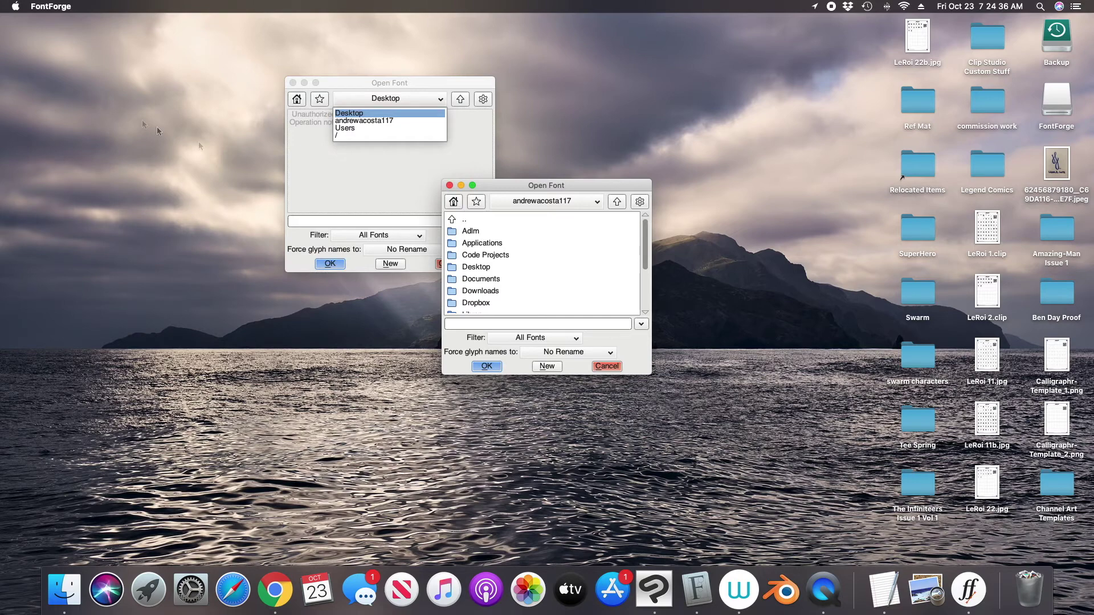
left_click(450, 186)
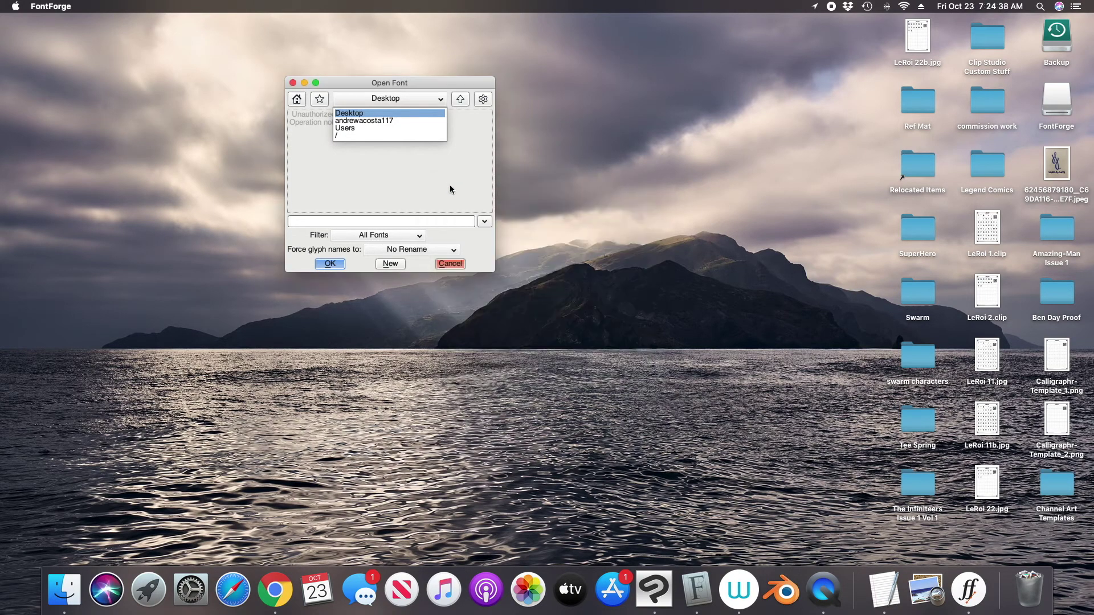
Browse from Users through the home folder to My Fonts and open Leroi-Regular.ttf.
left_click(354, 129)
left_click(339, 153)
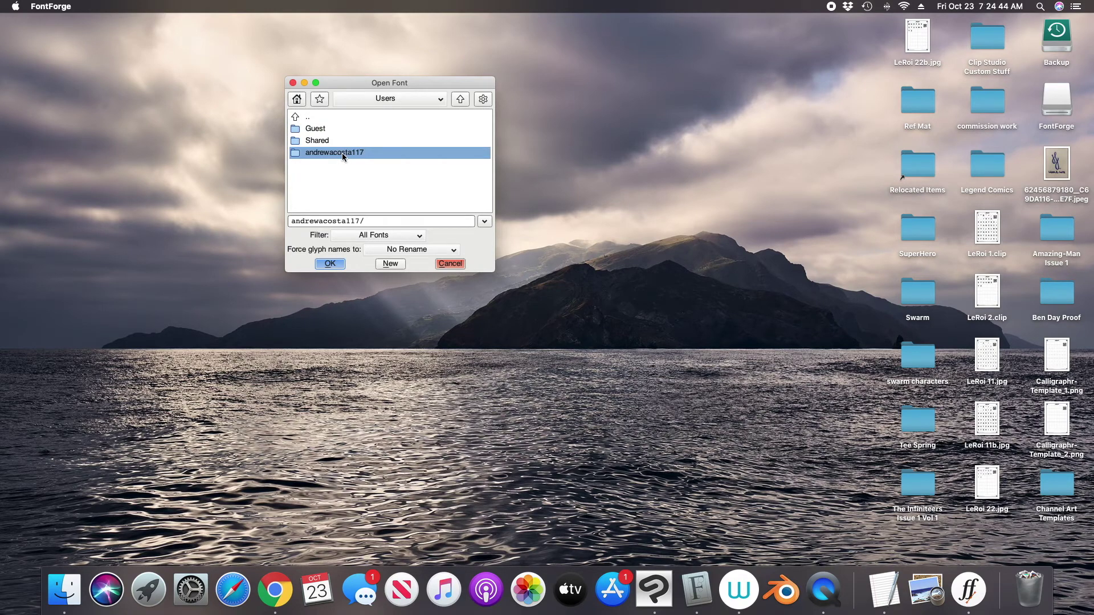
double_click(340, 154)
scroll(322, 183, "down", 5)
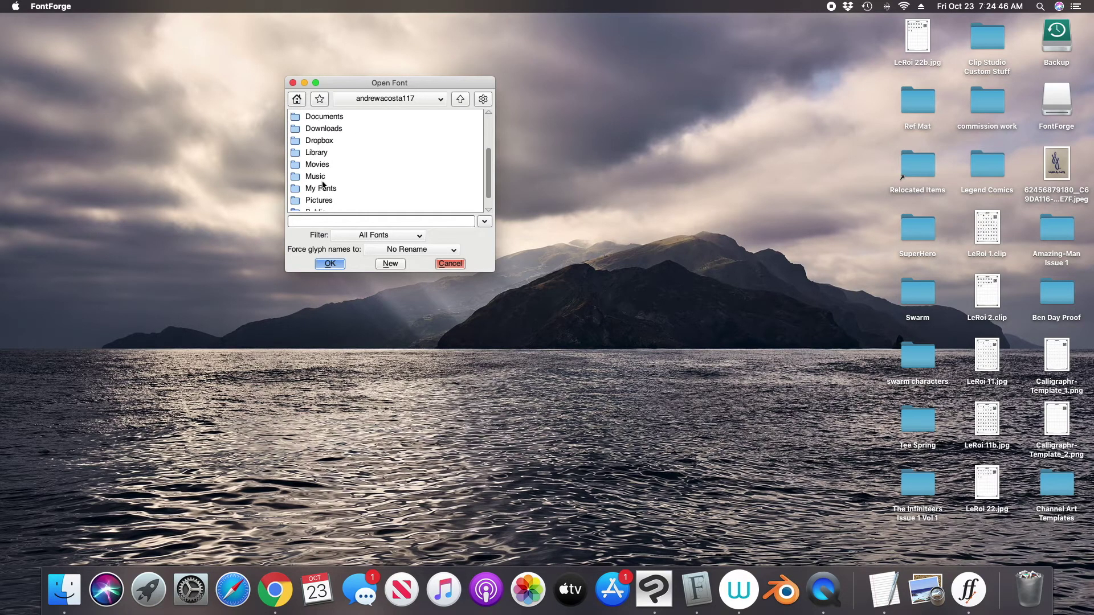
left_click(324, 178)
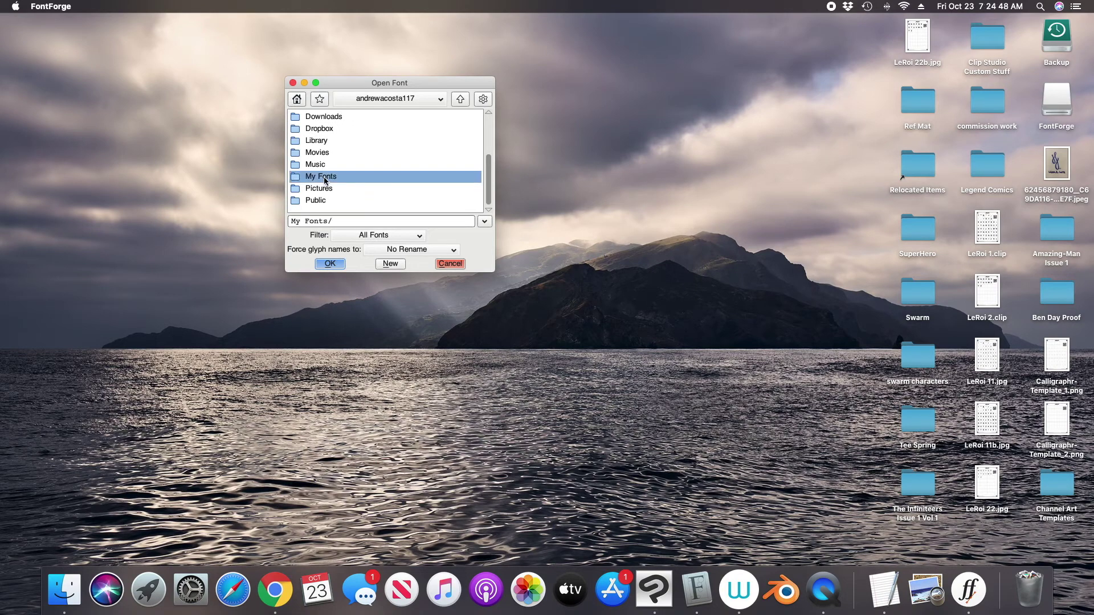
double_click(326, 180)
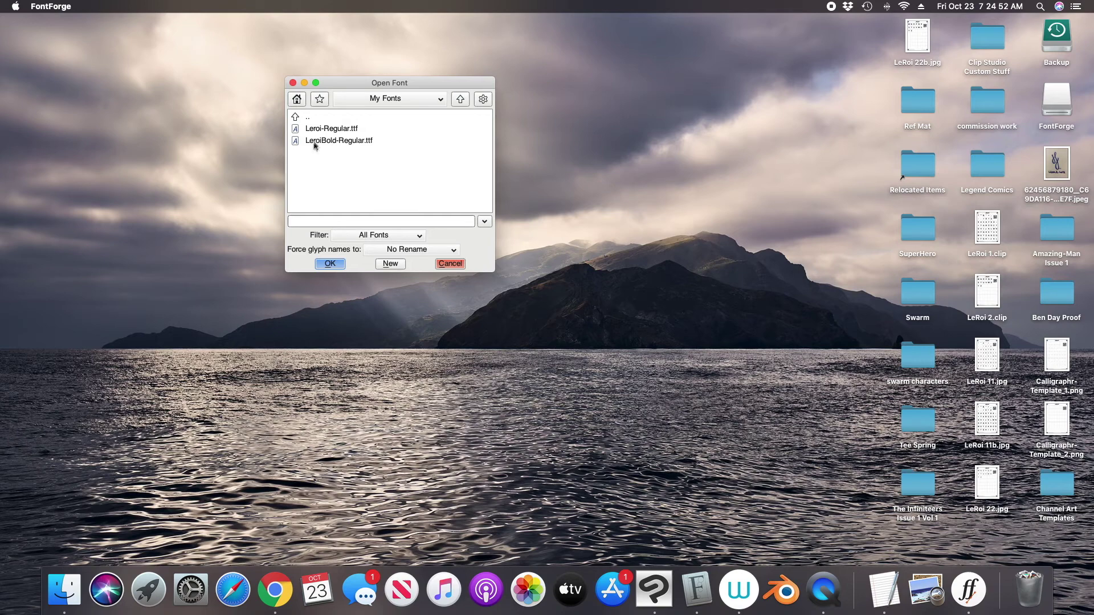
double_click(328, 130)
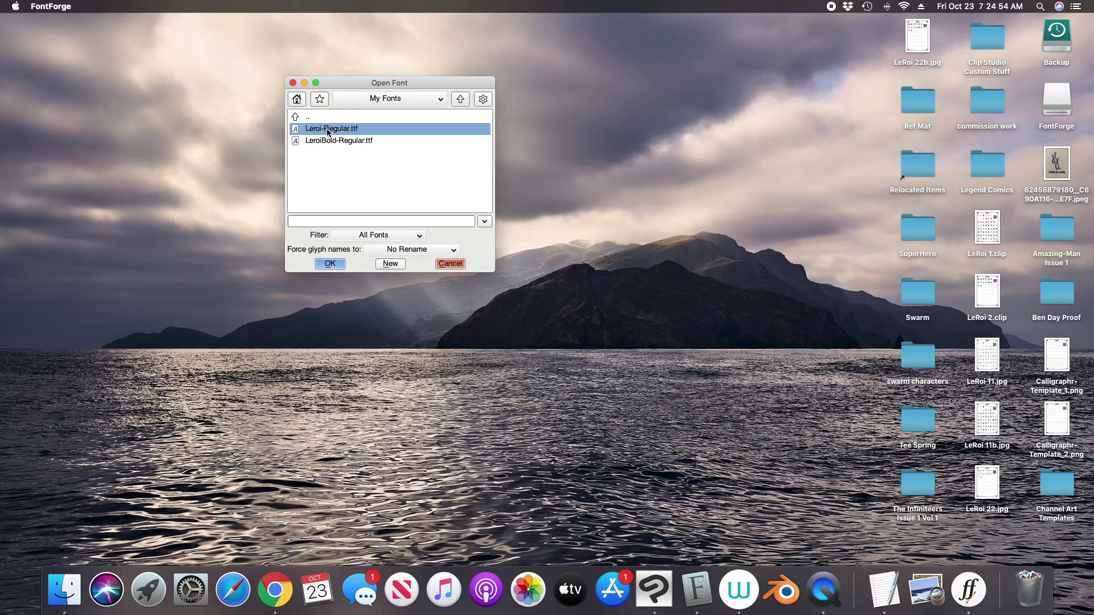
Close the Warnings window and move the Leroi-Regular font window into a corner of the screen.
left_click_drag(451, 193, 270, 70)
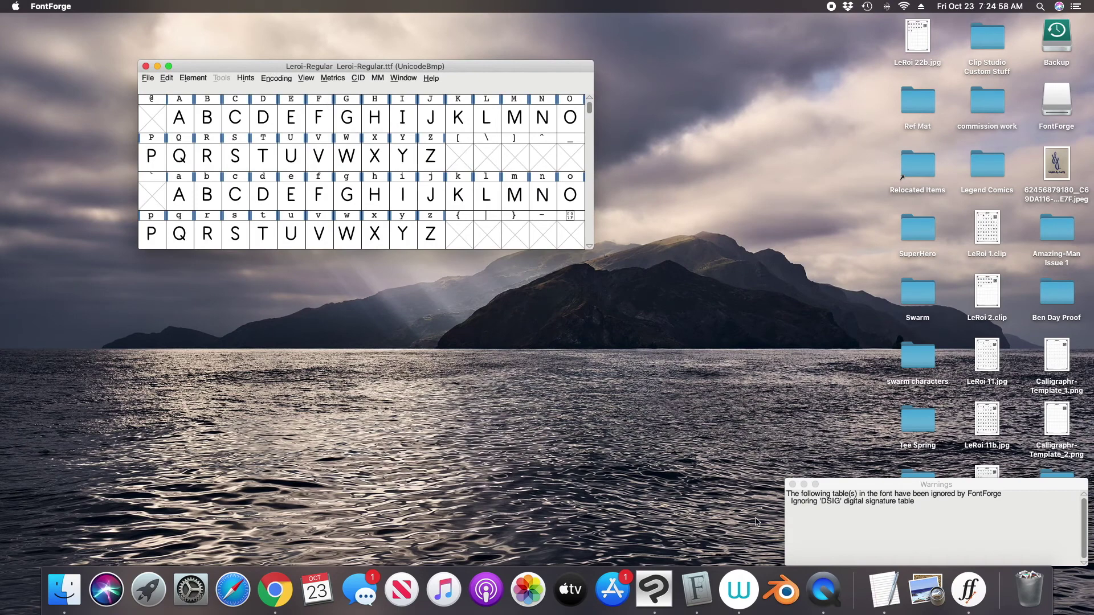
left_click(792, 484)
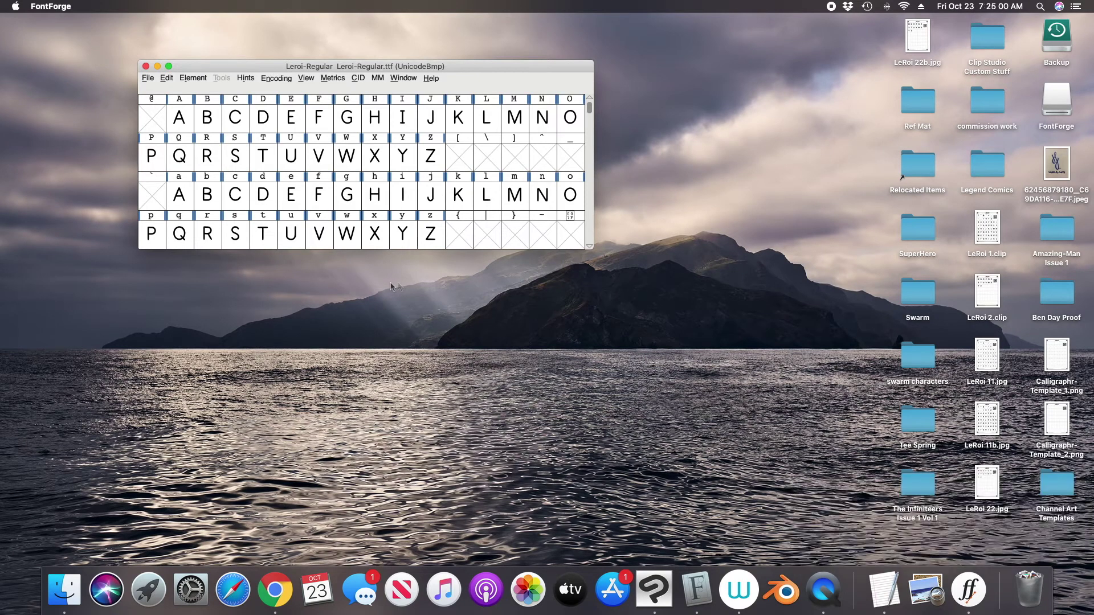
left_click_drag(228, 66, 120, 18)
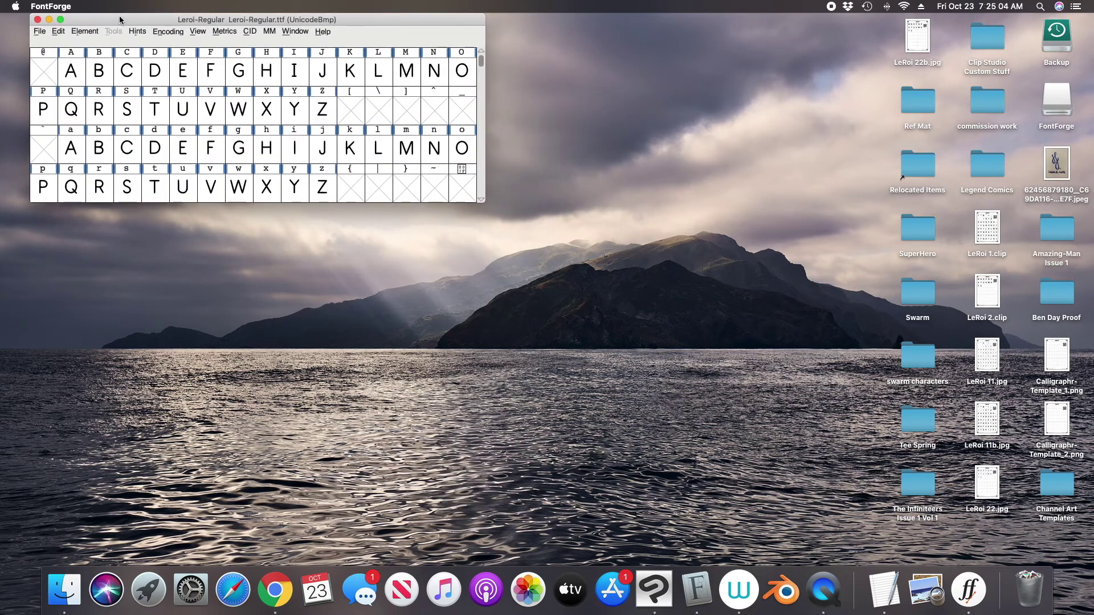
Open LeroiBold-Regular.ttf as well, place its window below the Leroi-Regular one, and close the Warnings window.
left_click(39, 31)
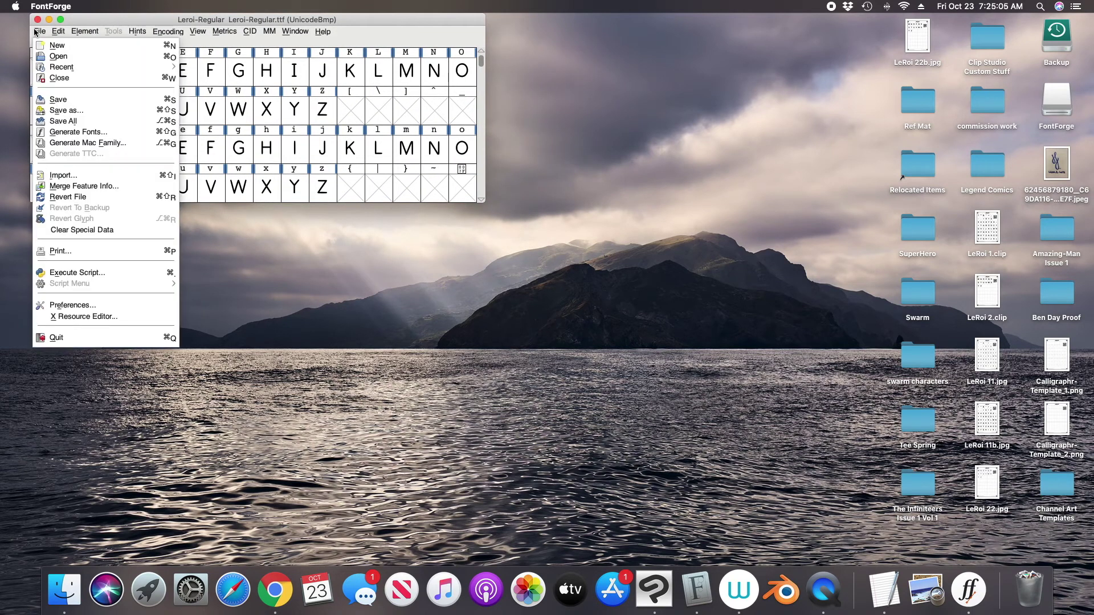
left_click(56, 59)
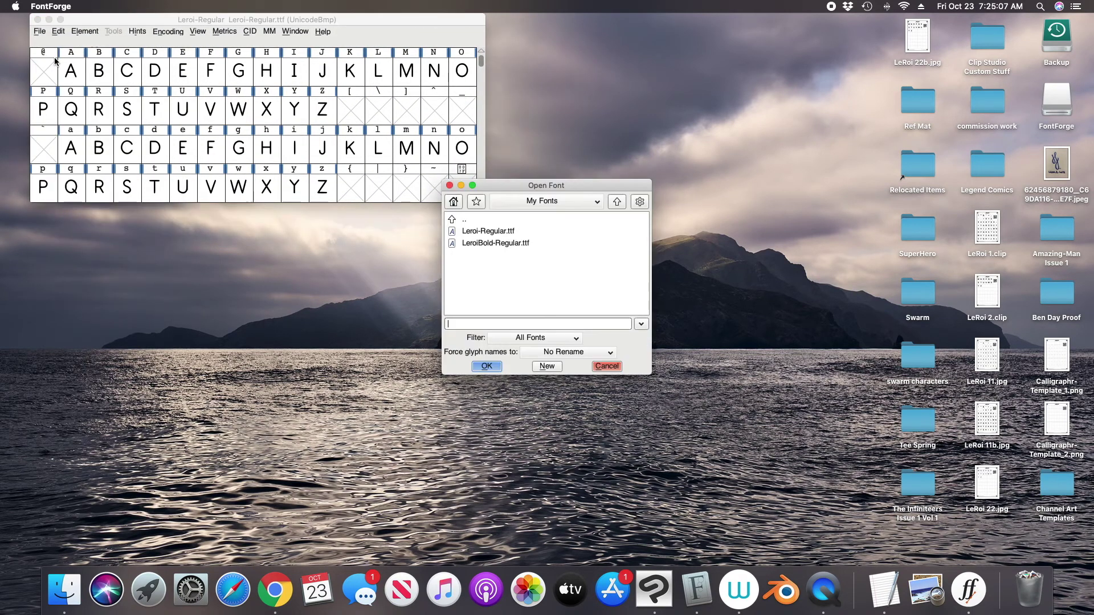
left_click(490, 245)
left_click(495, 368)
left_click_drag(526, 189, 353, 209)
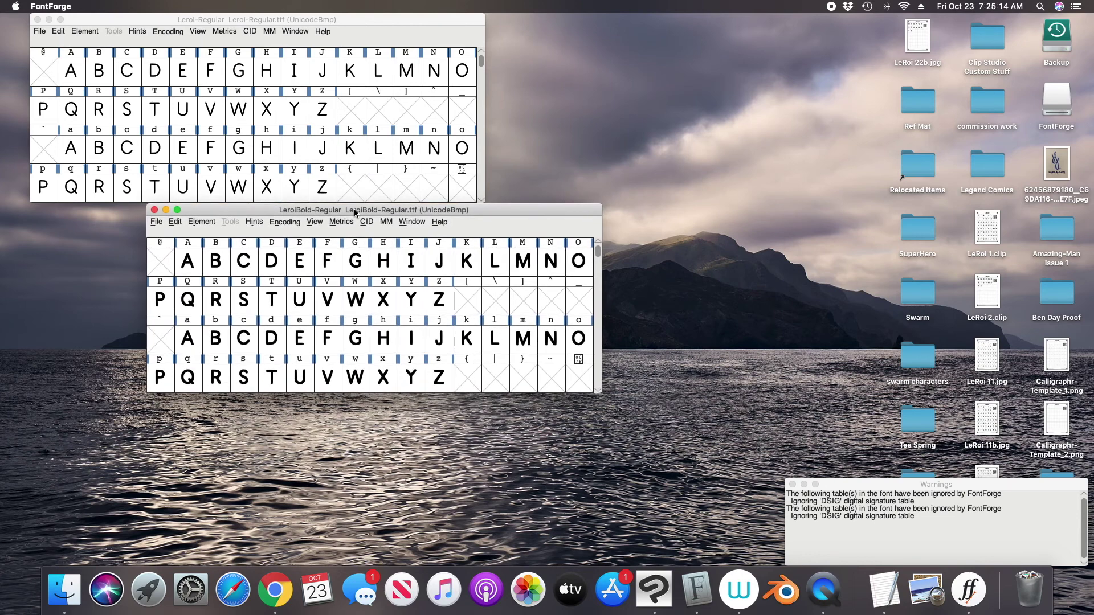
left_click(792, 485)
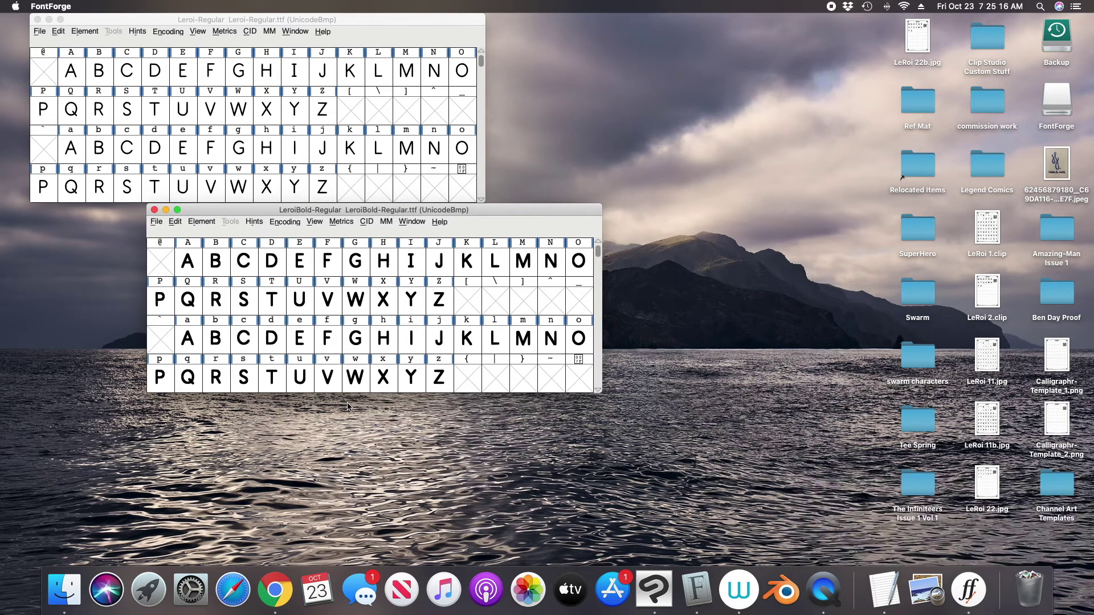
left_click(201, 222)
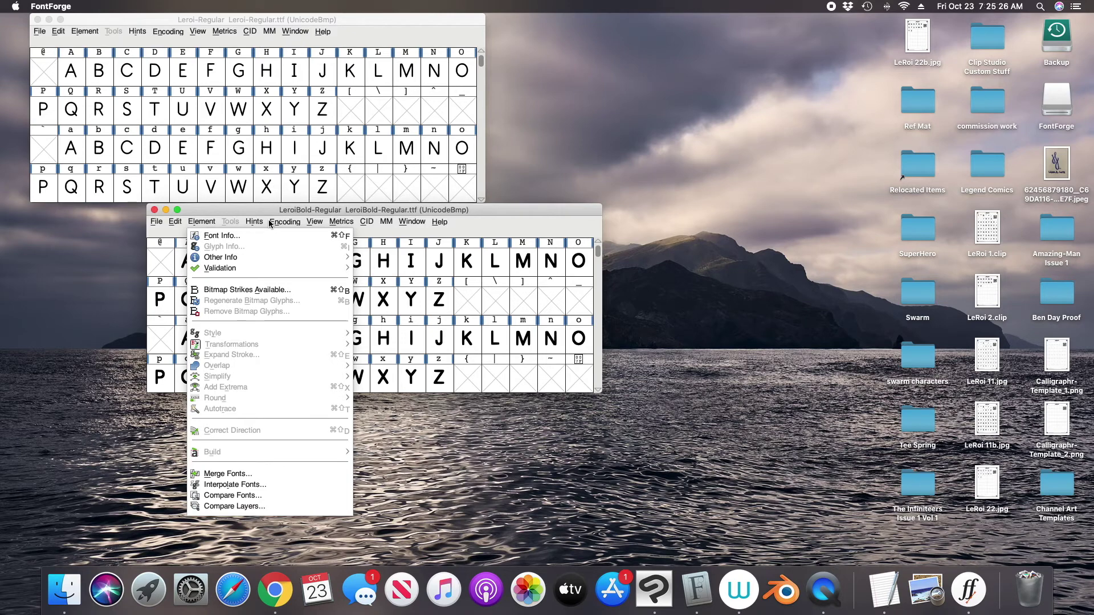
left_click(164, 222)
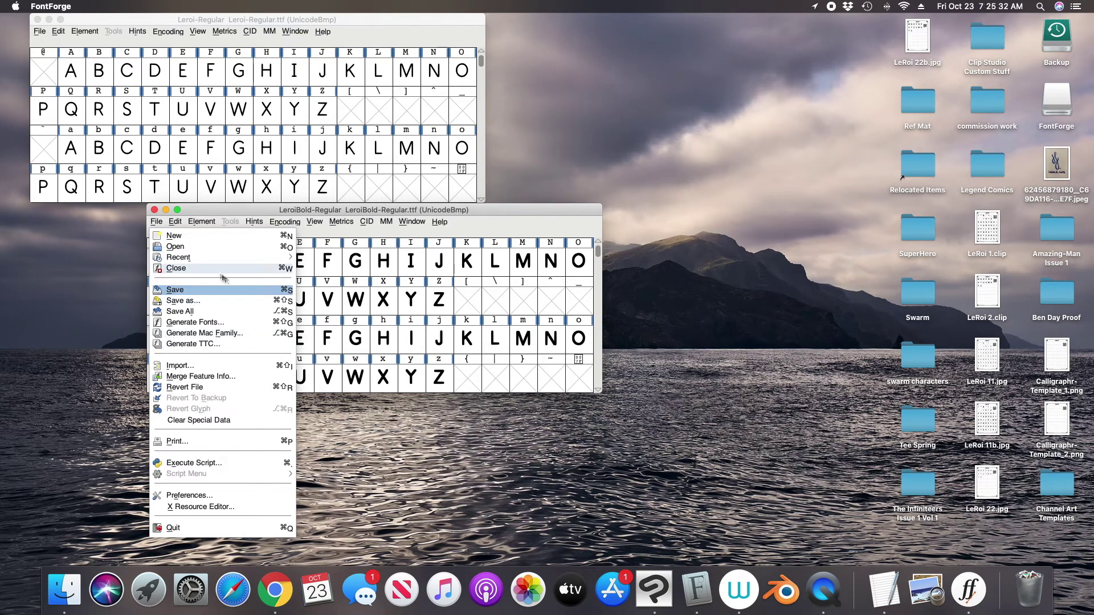
Open the font information for LeroiBold-Regular and set its Fontname to Leroi-Bold.
left_click(203, 221)
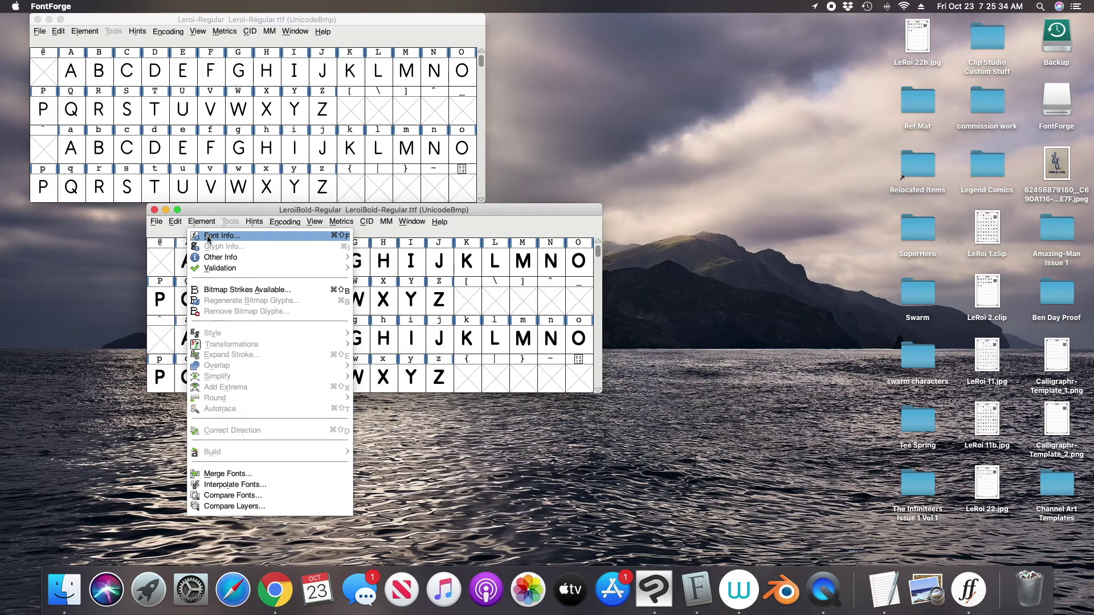
left_click(208, 236)
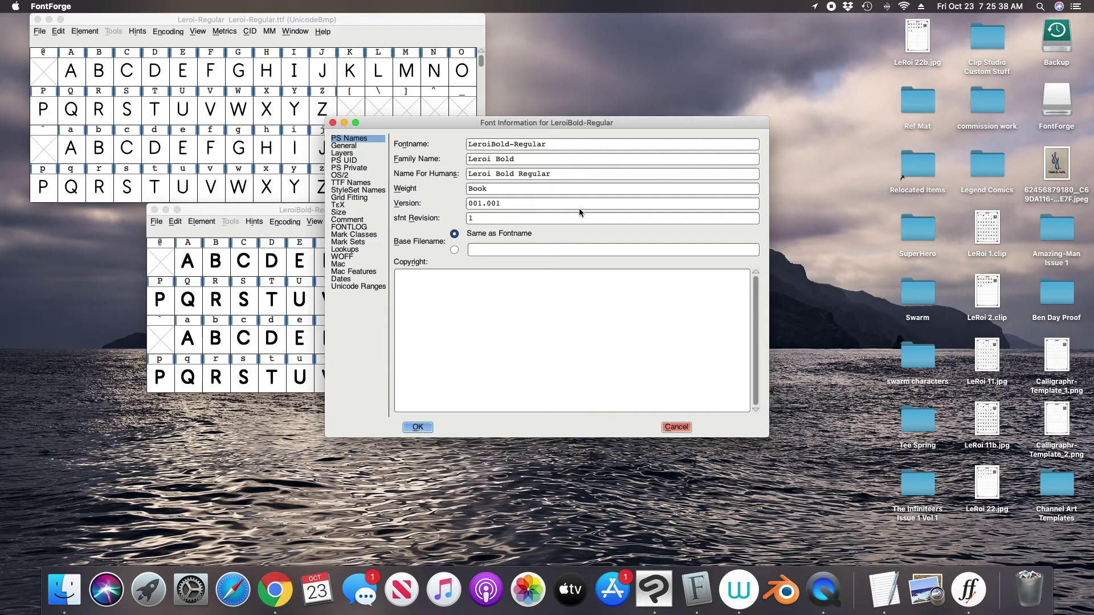
key("BackSpace")
key("BackSpace")
key("BackSpace")
key("BackSpace")
key("BackSpace")
key("BackSpace")
key("BackSpace")
key("BackSpace")
type("-")
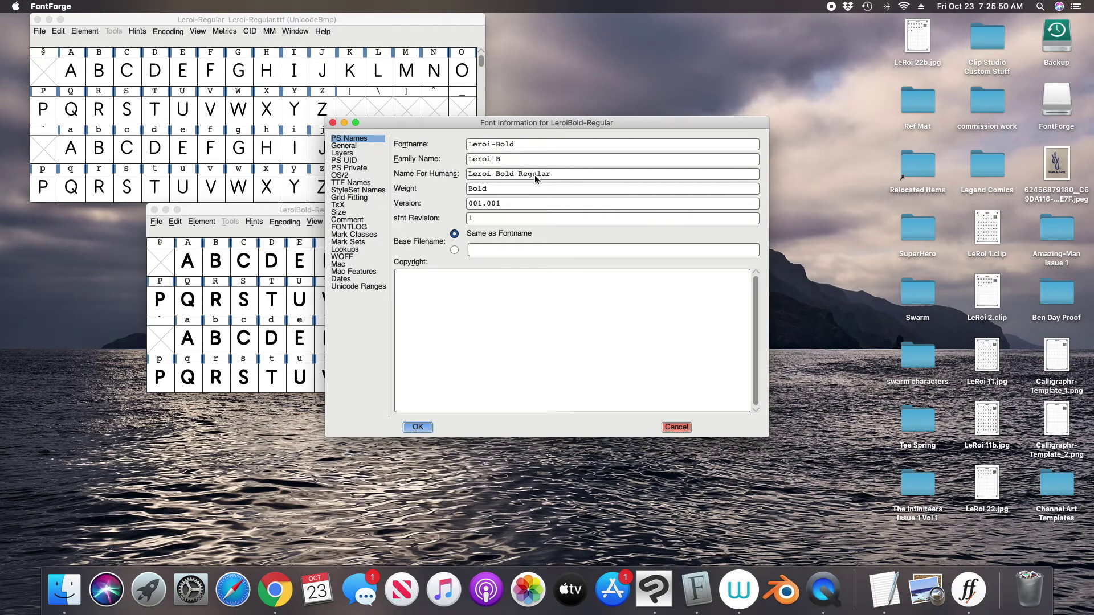
Set the Family Name to Leroi and the Name For Humans to Leroi Bold.
key("BackSpace")
key("BackSpace")
left_click(560, 176)
key("BackSpace")
key("BackSpace")
In the TTF names, set Preferred Family to Leroi and Preferred Styles to Bold, and apply with a newly generated UniqueID.
left_click(342, 184)
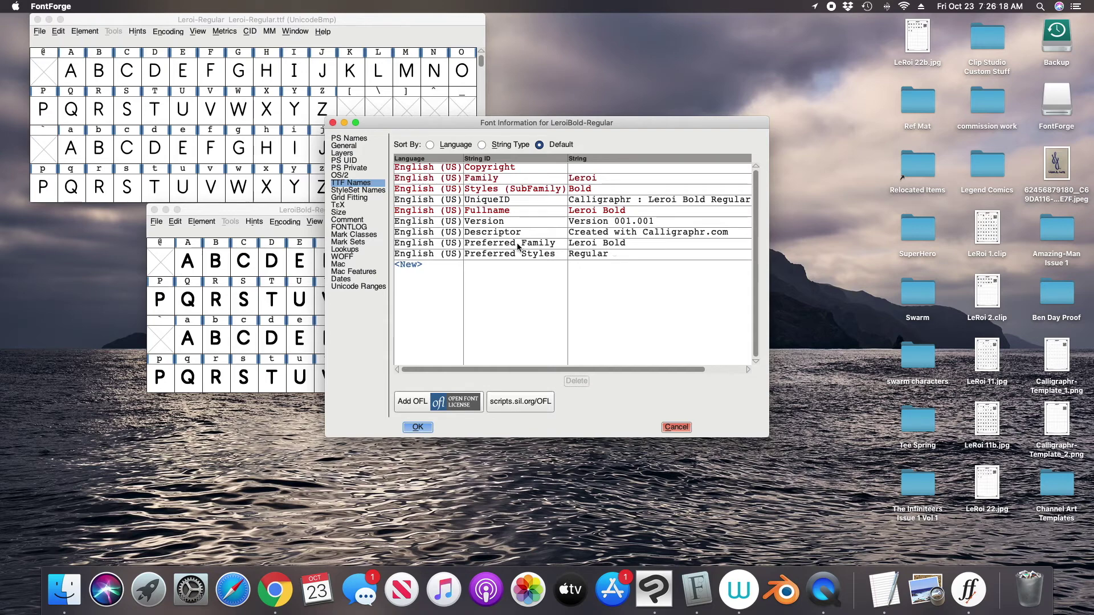
left_click(625, 248)
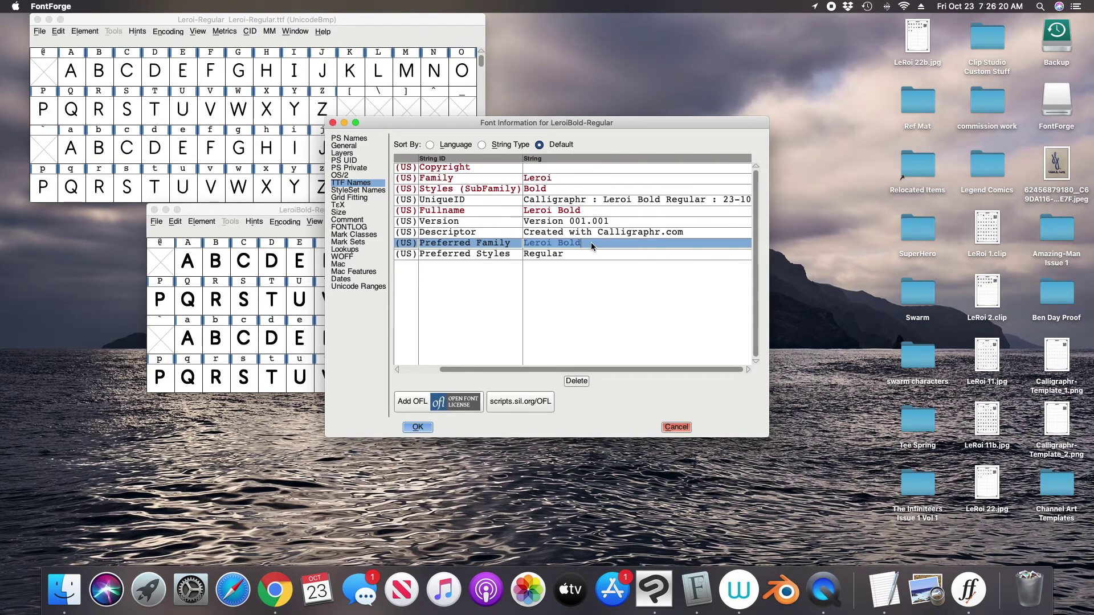
key("BackSpace")
left_click(566, 256)
key("BackSpace")
key("BackSpace")
key("BackSpace")
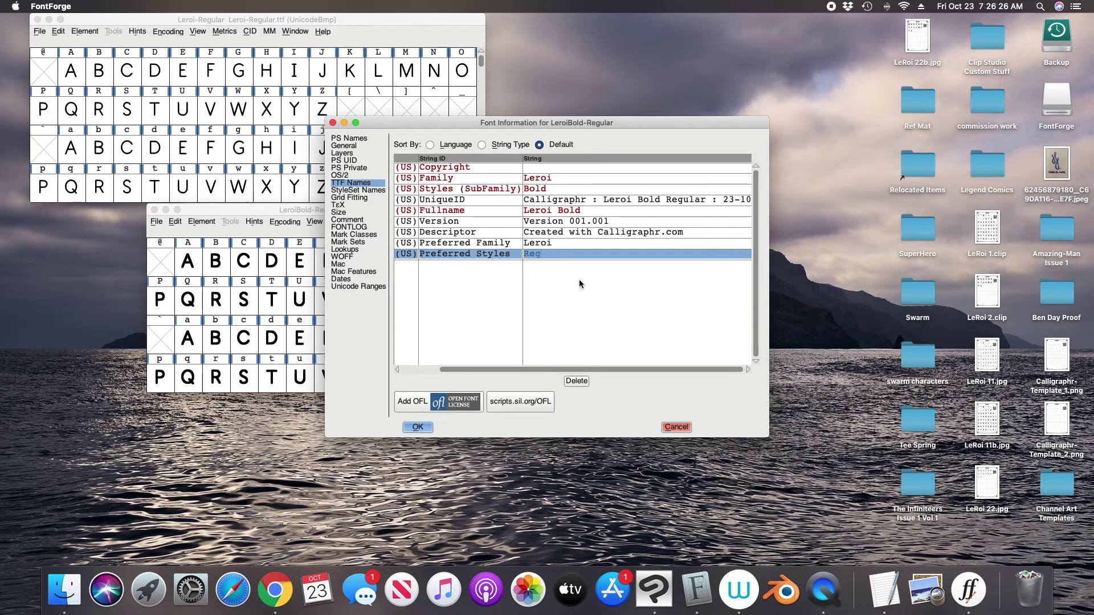
type("Bold")
left_click(418, 427)
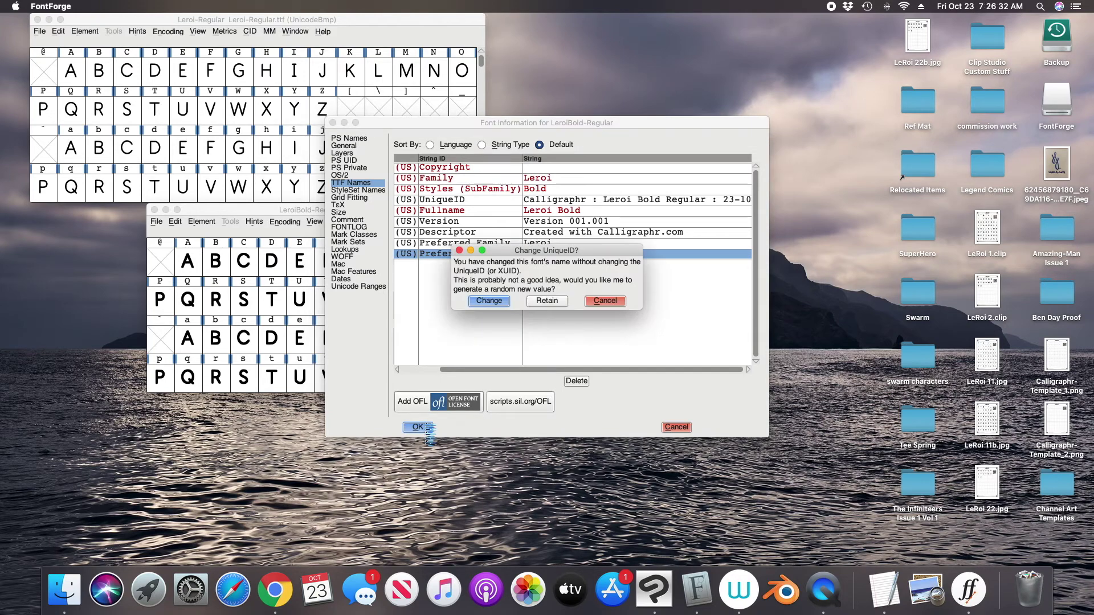
left_click(488, 302)
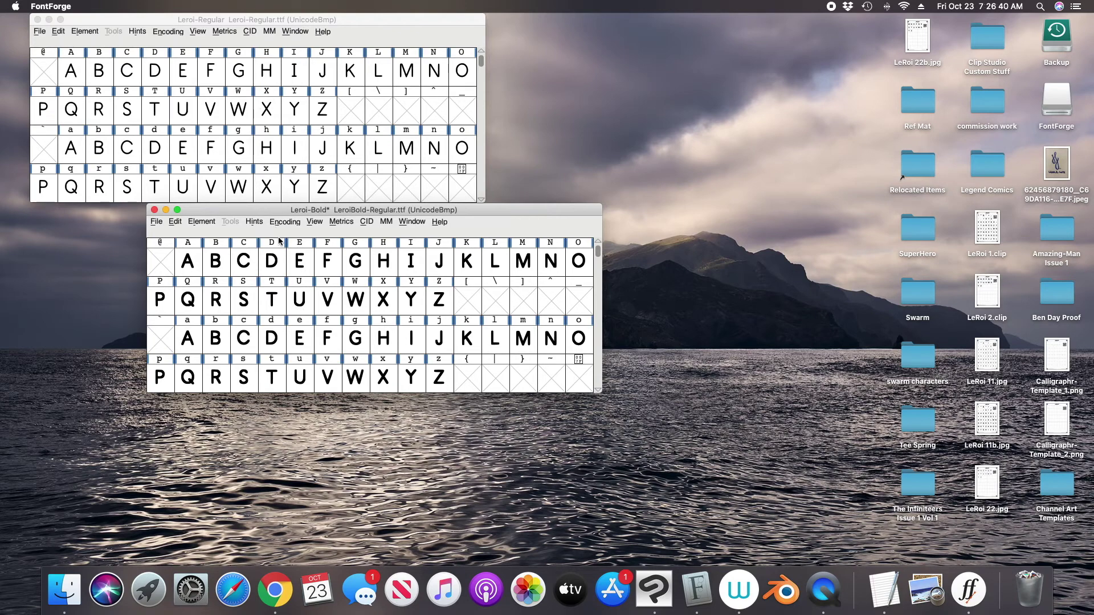
left_click(44, 33)
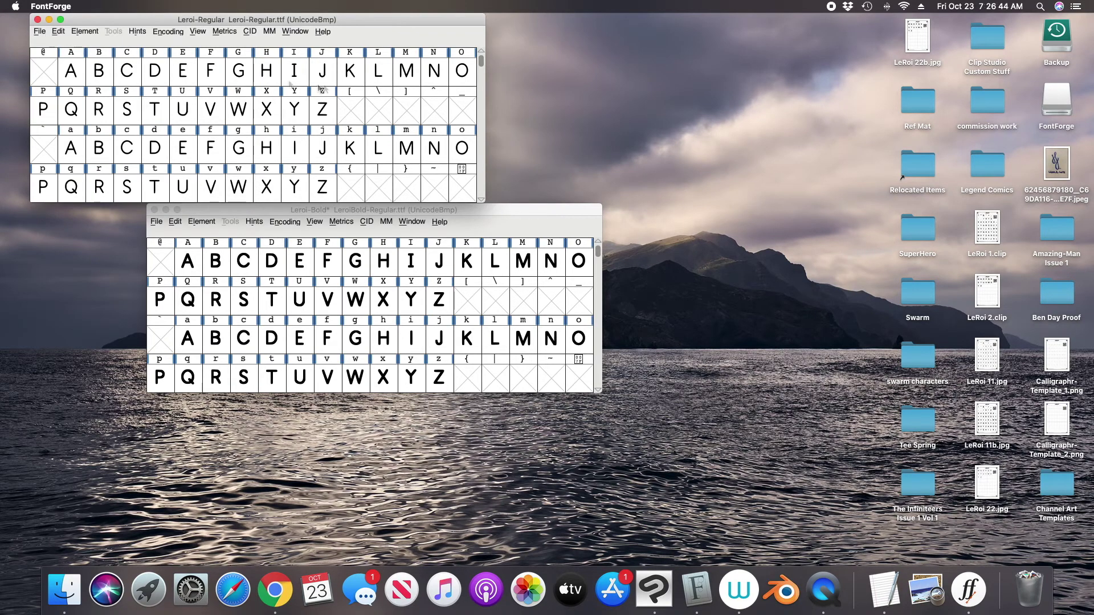
left_click(279, 215)
left_click(157, 222)
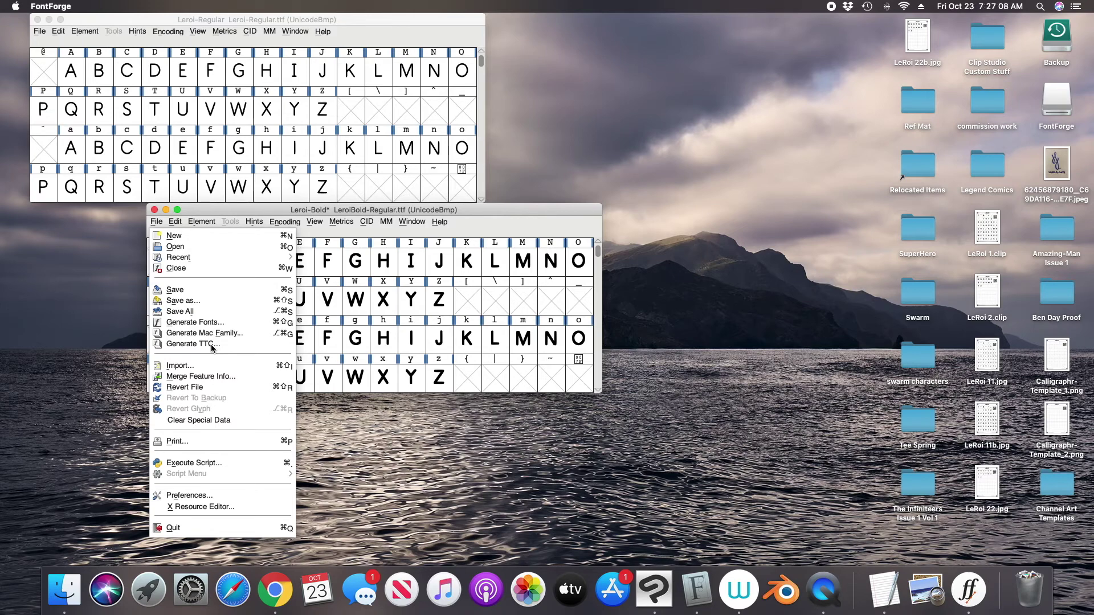
Generate a TrueType collection named Leroi.ttc from Leroi-Regular with Leroi-Bold included, saved in My Fonts with the current em-size.
left_click(43, 33)
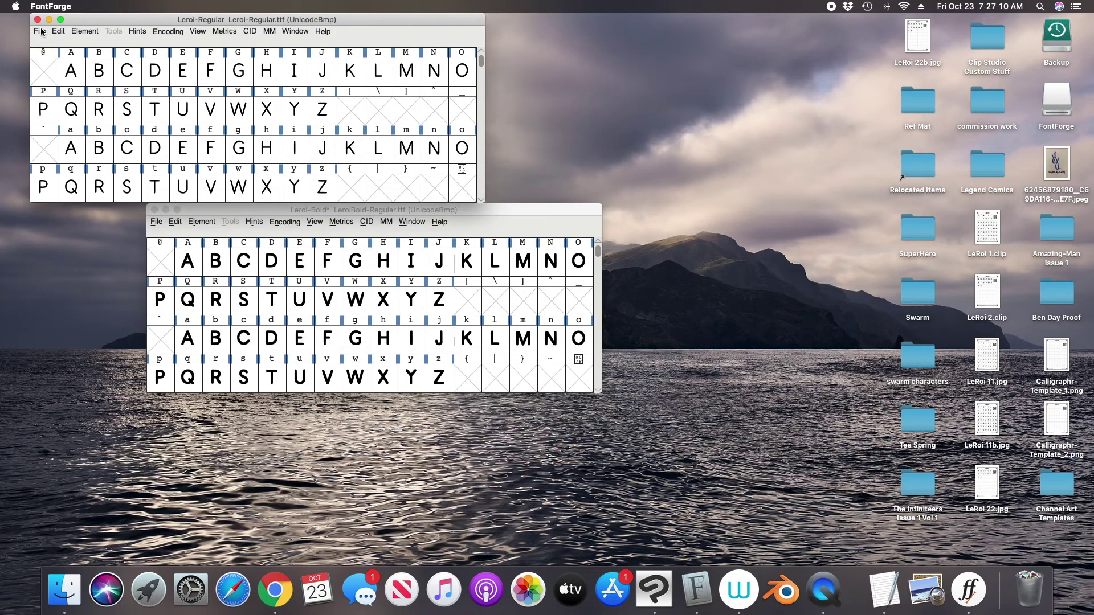
left_click(43, 33)
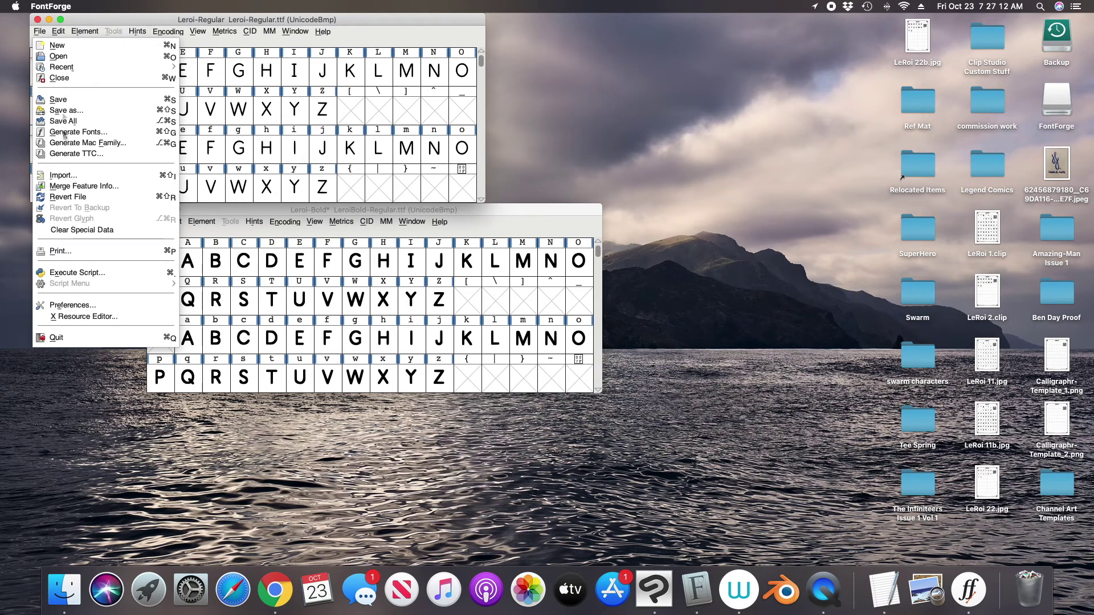
left_click(68, 154)
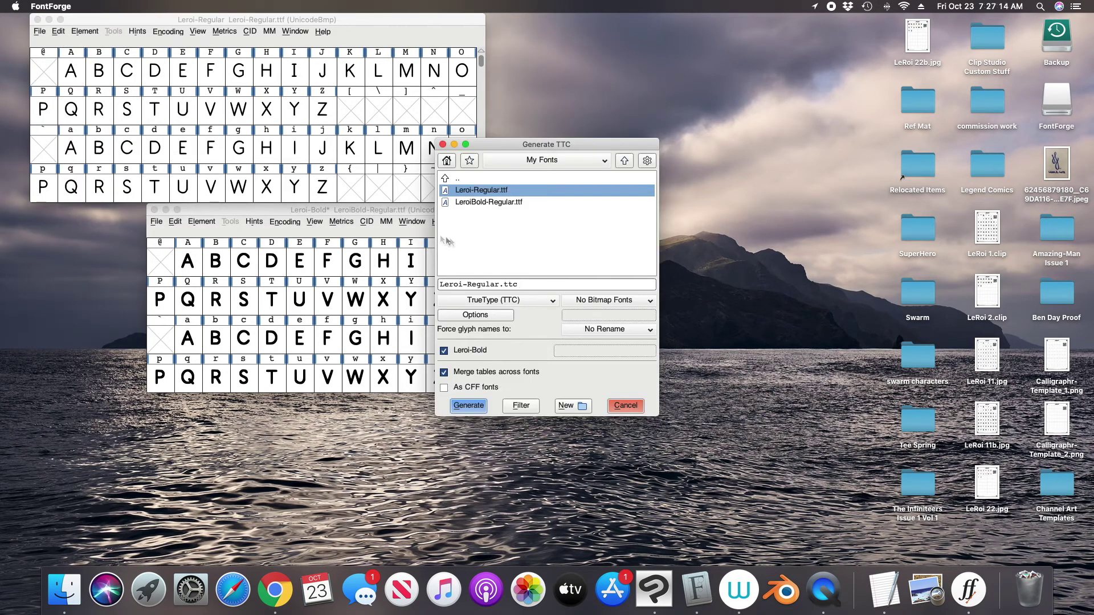
left_click_drag(494, 289, 499, 290)
left_click(495, 290)
key("BackSpace")
key("BackSpace")
key("BackSpace")
key("BackSpace")
key("BackSpace")
key("BackSpace")
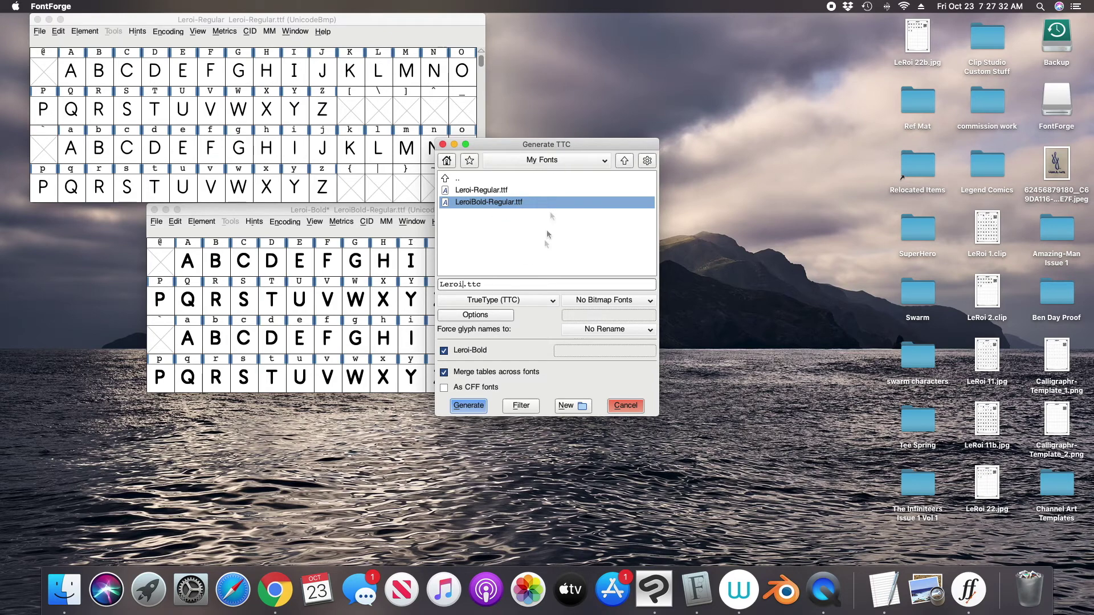
left_click(475, 405)
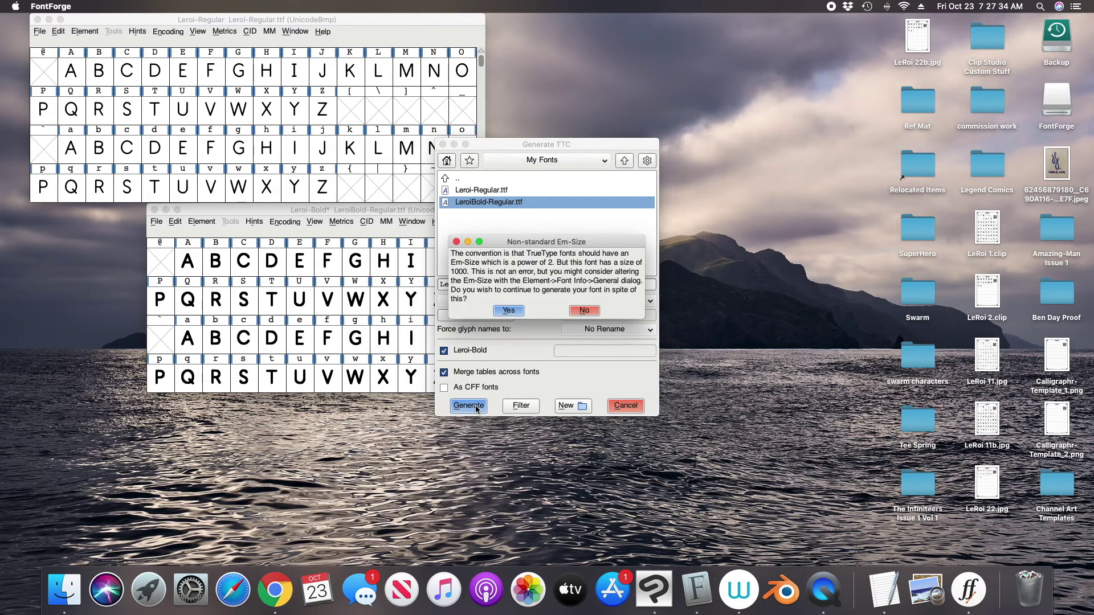
left_click(508, 310)
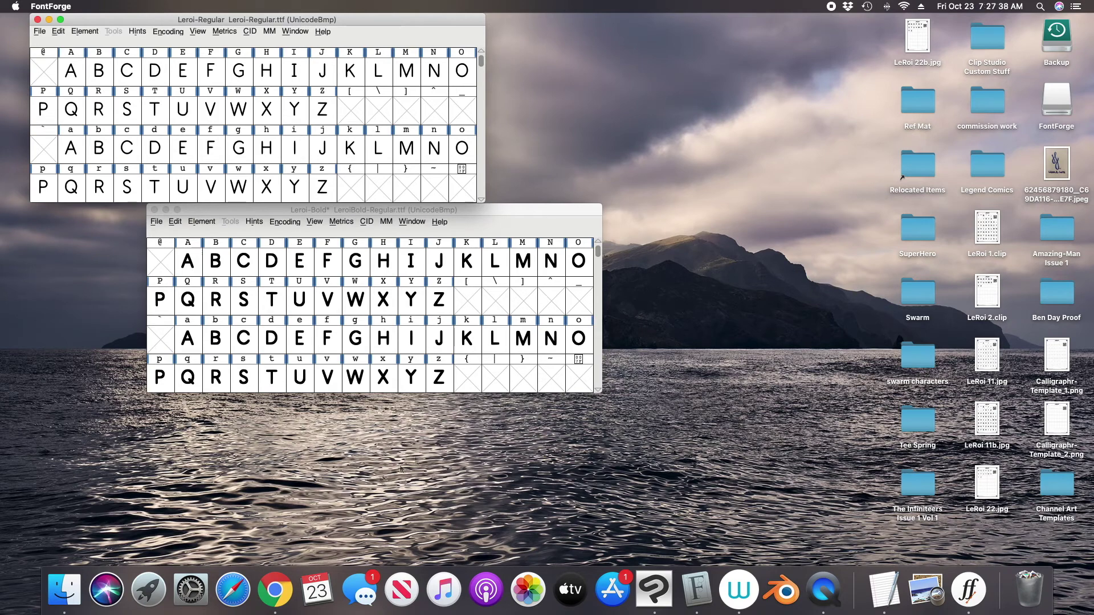
Switch to Finder and browse from Users through the home folder to My Fonts.
left_click(64, 590)
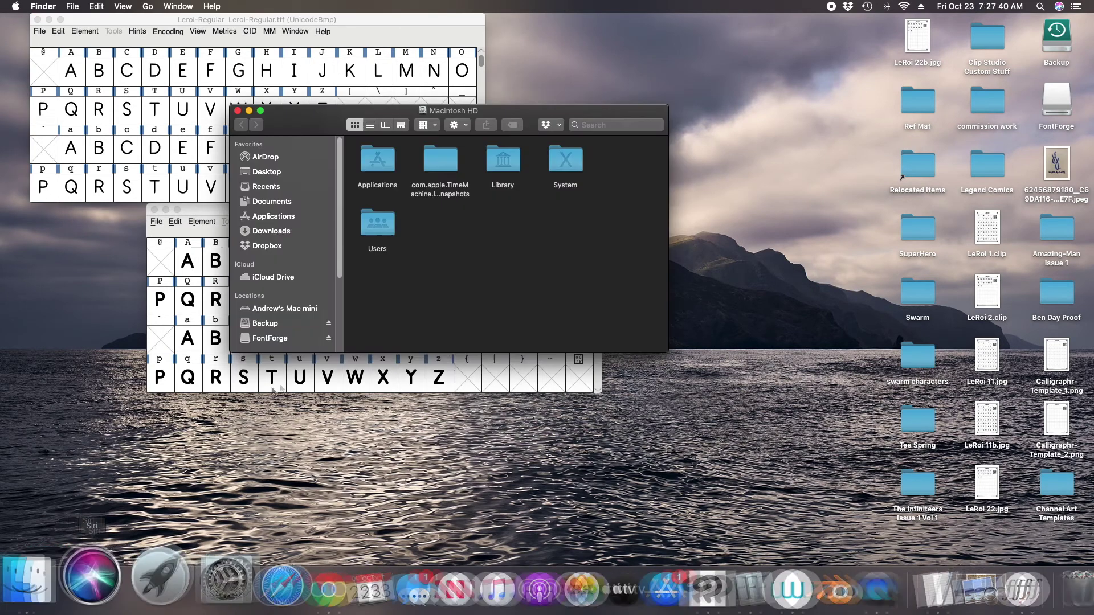
double_click(376, 233)
double_click(387, 166)
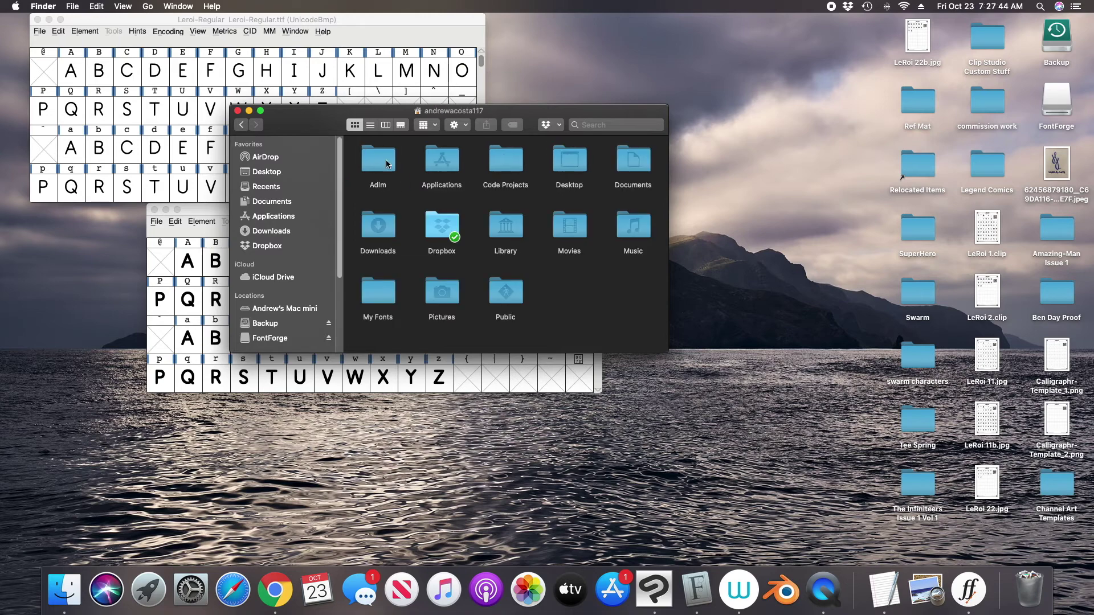
double_click(375, 297)
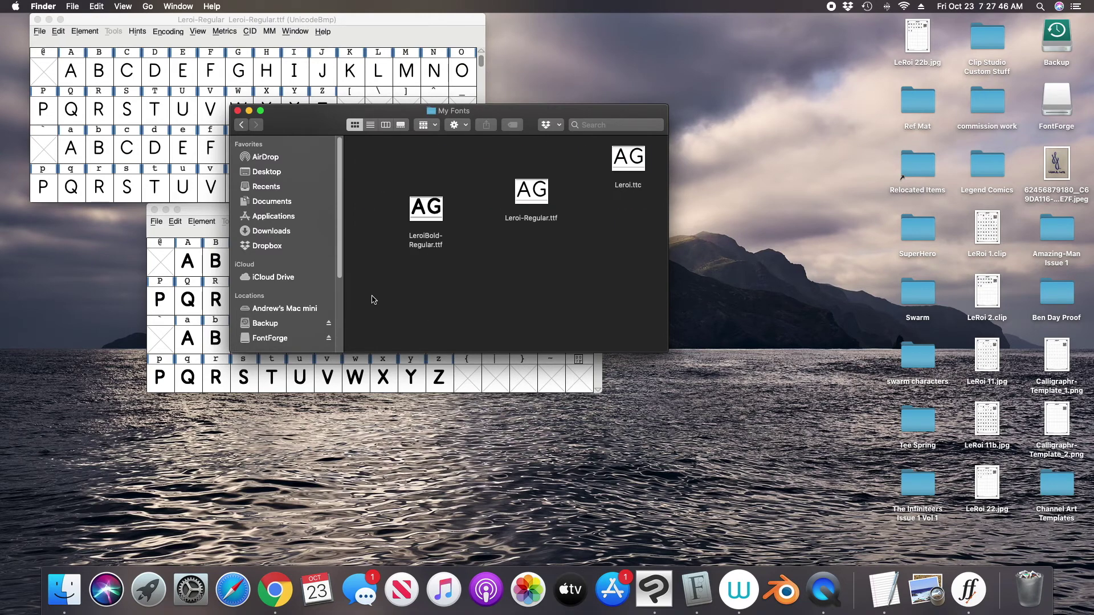
Duplicate Leroi.ttc and move the copy onto the desktop.
left_click(622, 169)
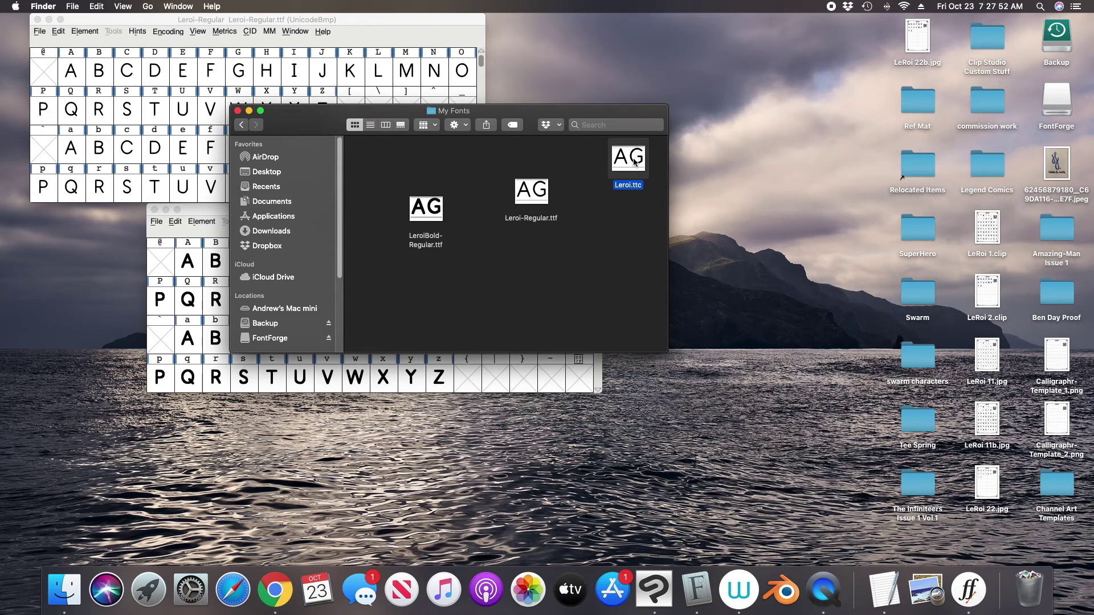
right_click(635, 162)
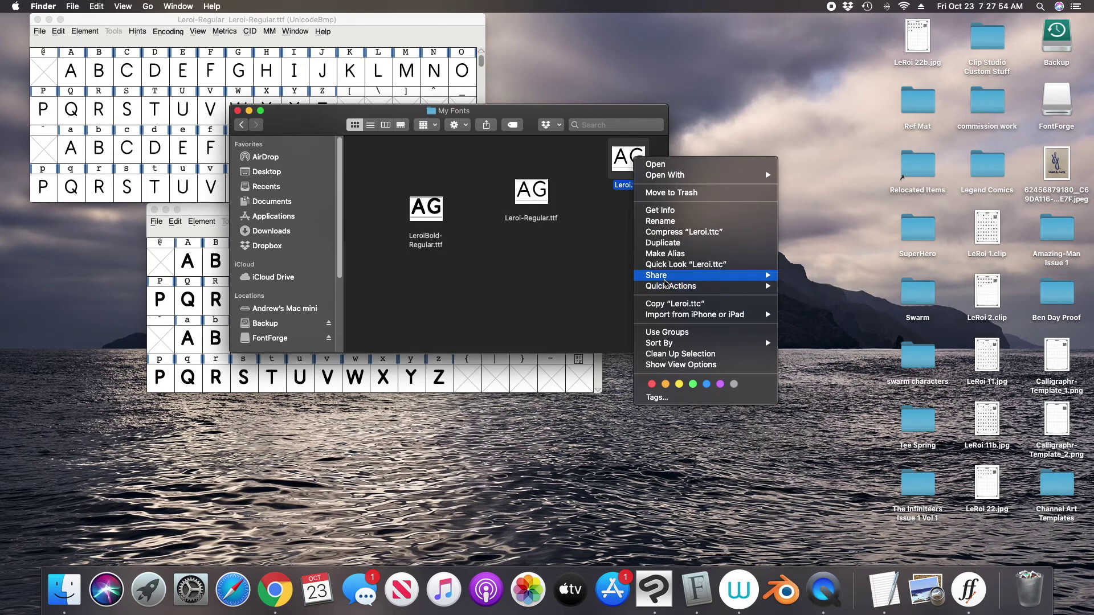
mouse_move(665, 283)
left_click(670, 243)
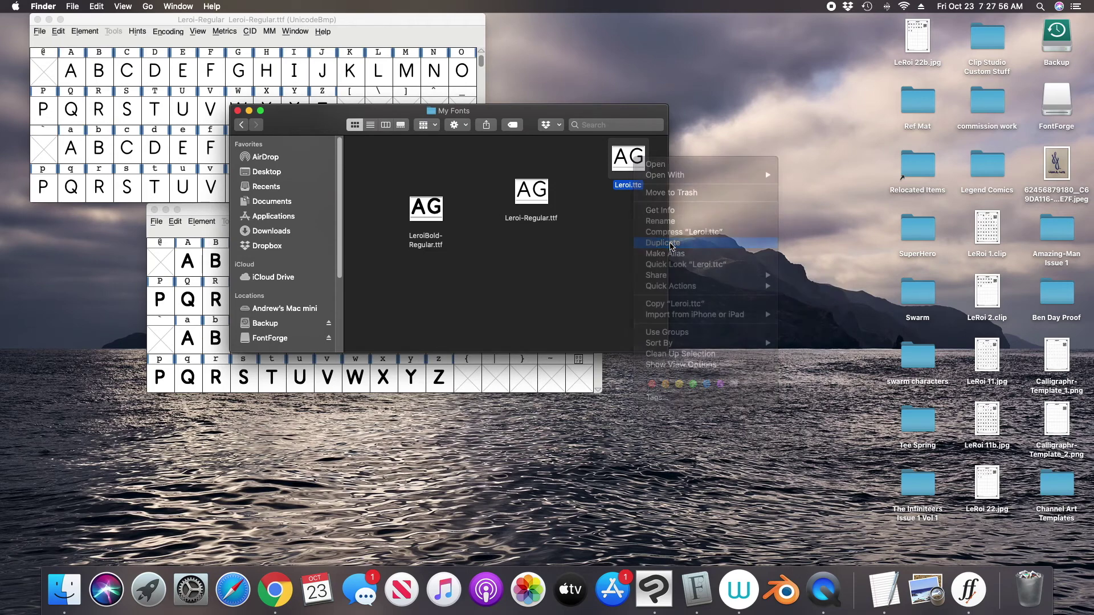
left_click_drag(638, 187, 789, 219)
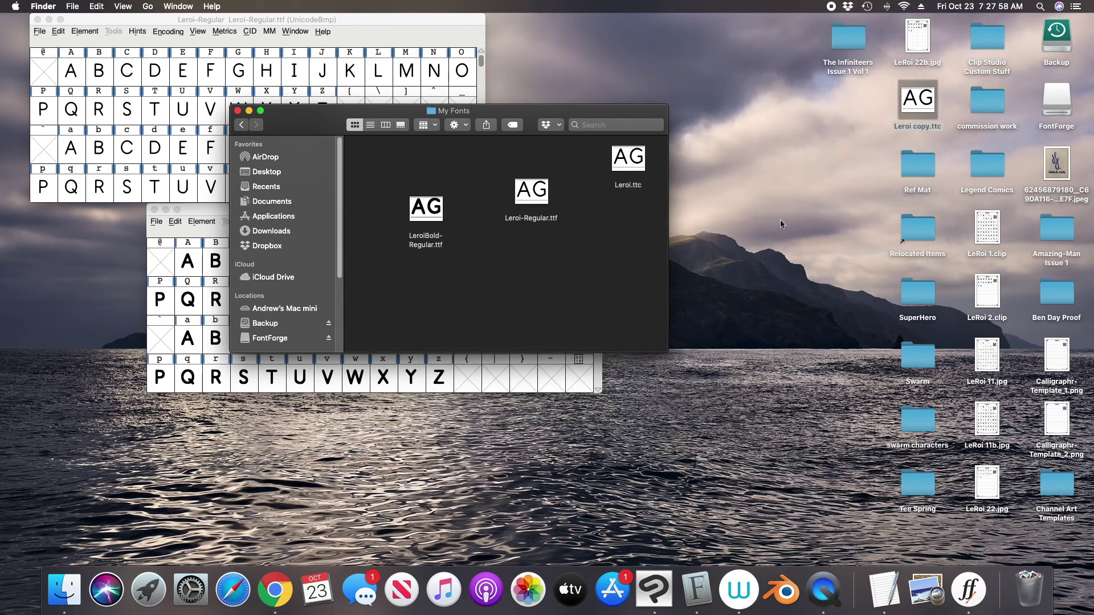
Close the My Fonts window and both FontForge font windows, discarding the unsaved Leroi-Bold changes.
left_click(238, 111)
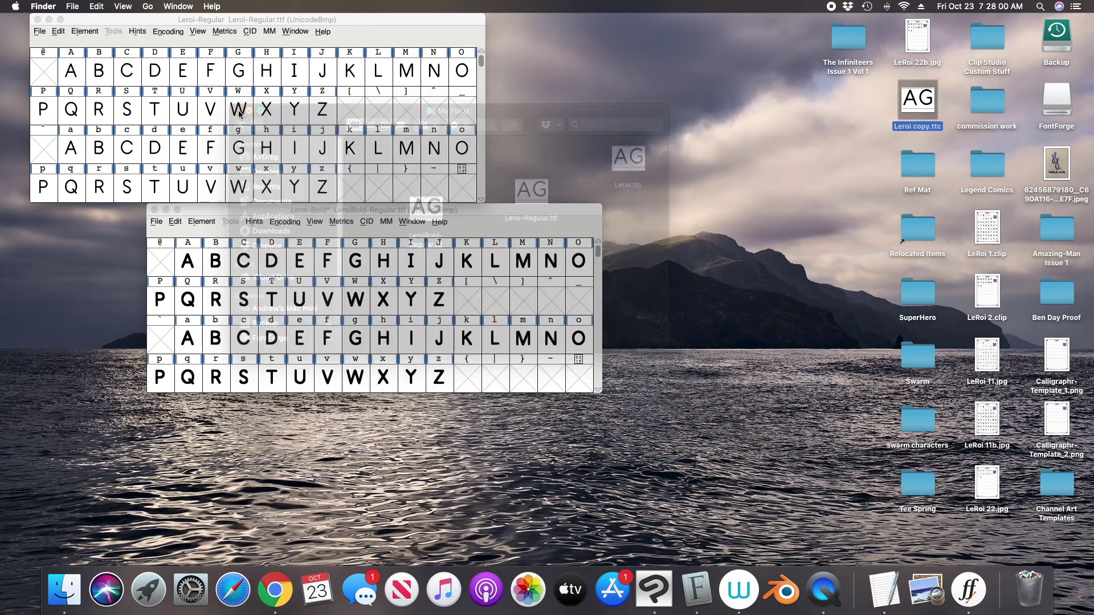
left_click(38, 19)
left_click(154, 209)
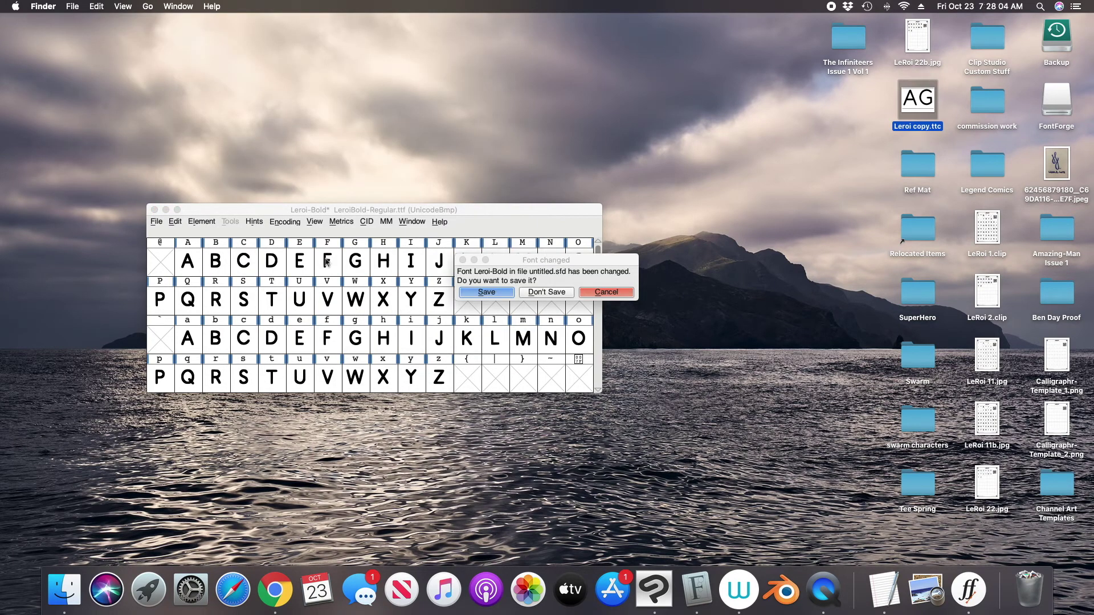
left_click(545, 293)
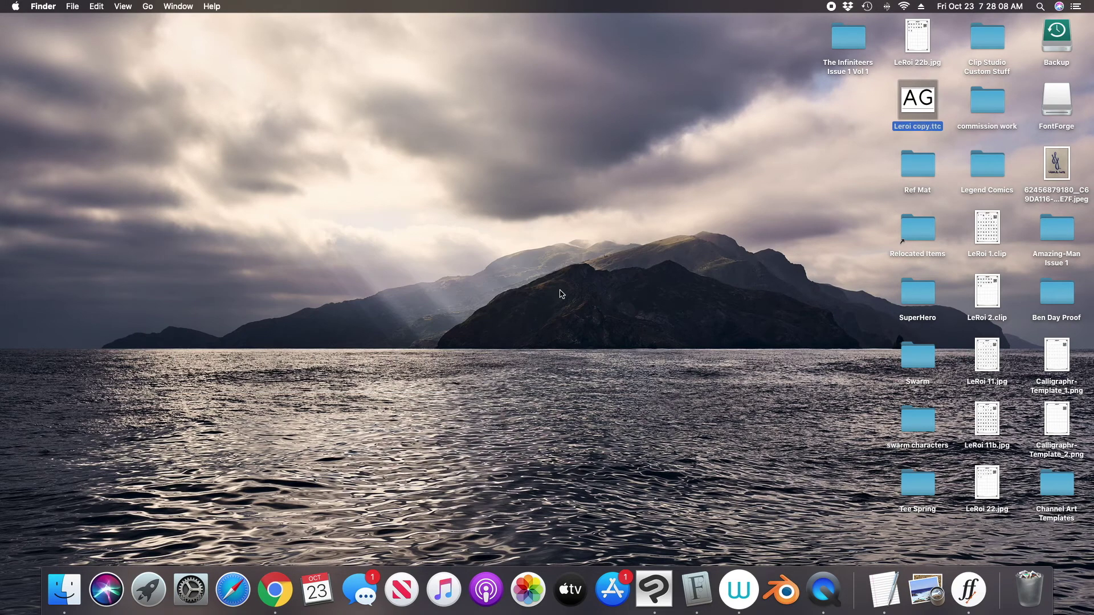
Rename the desktop copy of the font collection to Leroi.ttc.
left_click(914, 127)
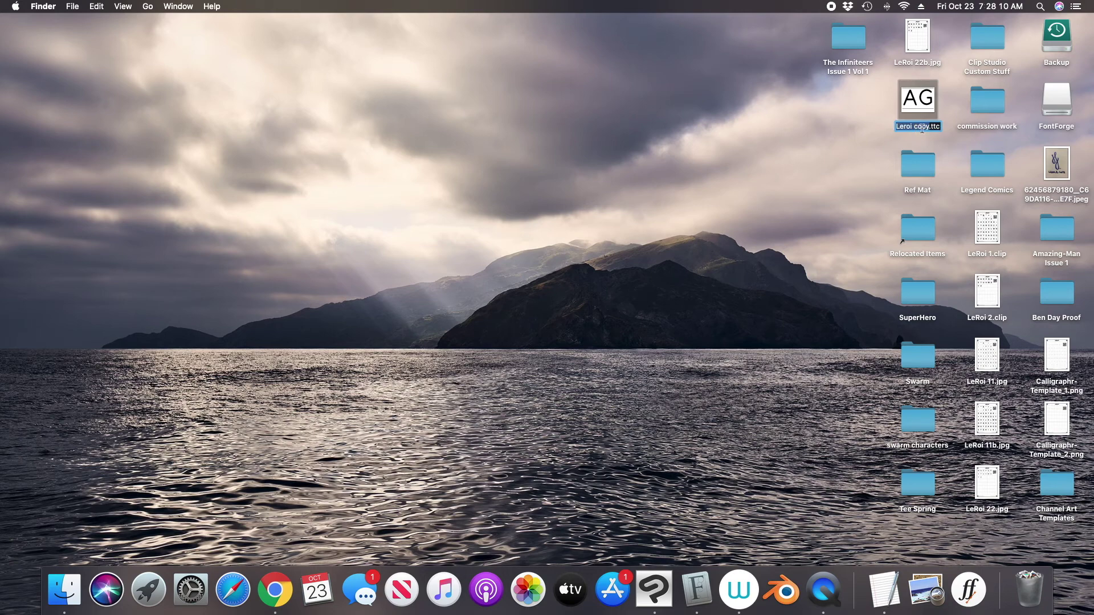
left_click(929, 127)
key("BackSpace")
key("BackSpace")
key("BackSpace")
key("BackSpace")
key("BackSpace")
left_click(773, 230)
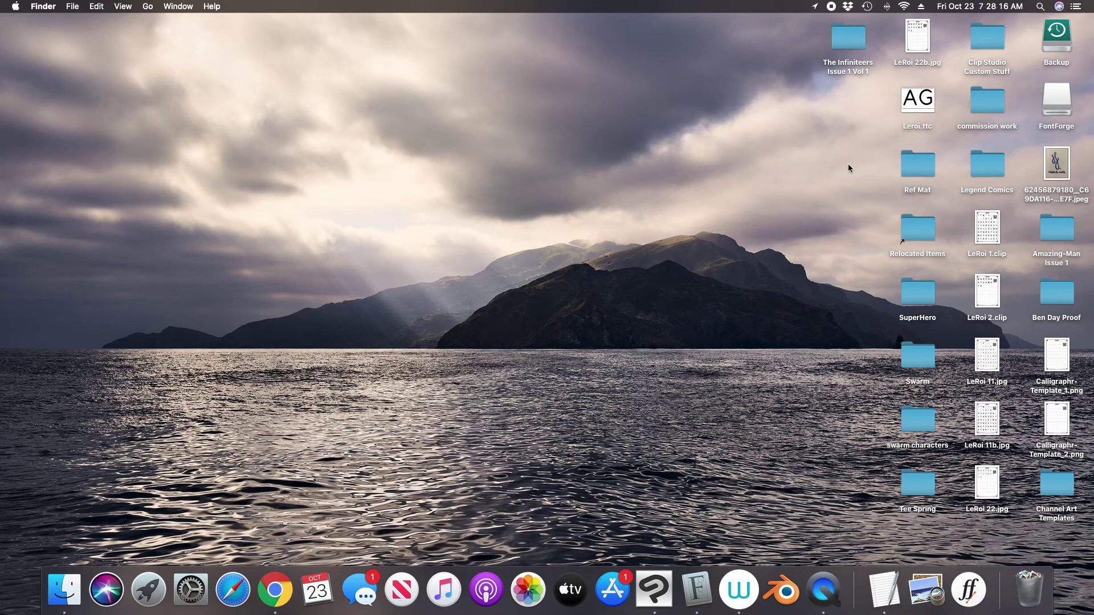
Switch to Font Book, remove the installed Leroi Bold and Leroi families, and close the Font Book window.
left_click(699, 578)
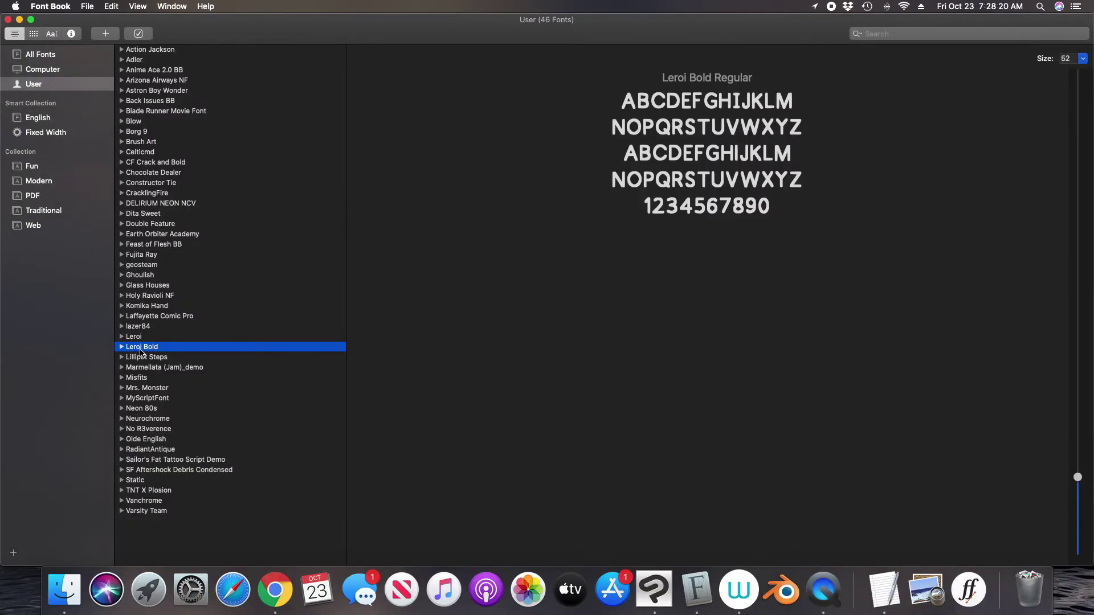
right_click(140, 348)
left_click(226, 379)
key("Escape")
right_click(145, 337)
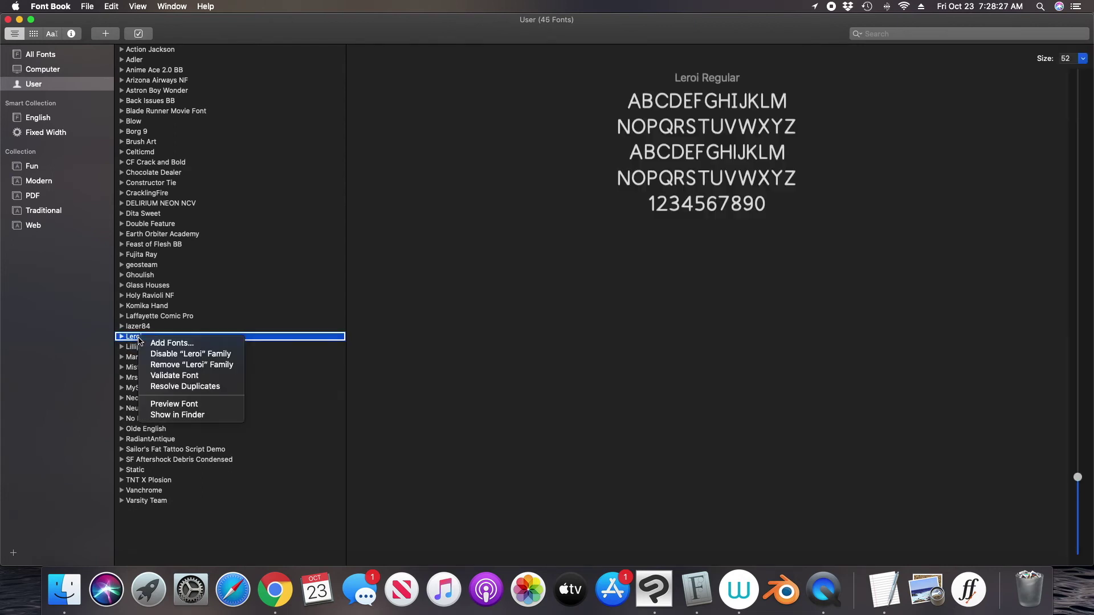
left_click(227, 365)
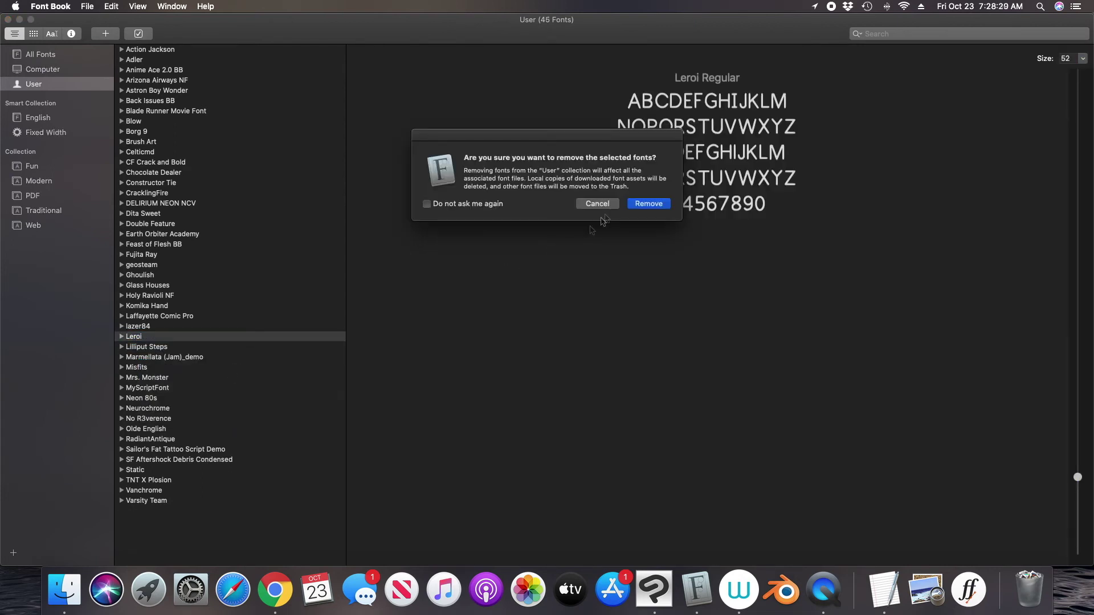
key("Return")
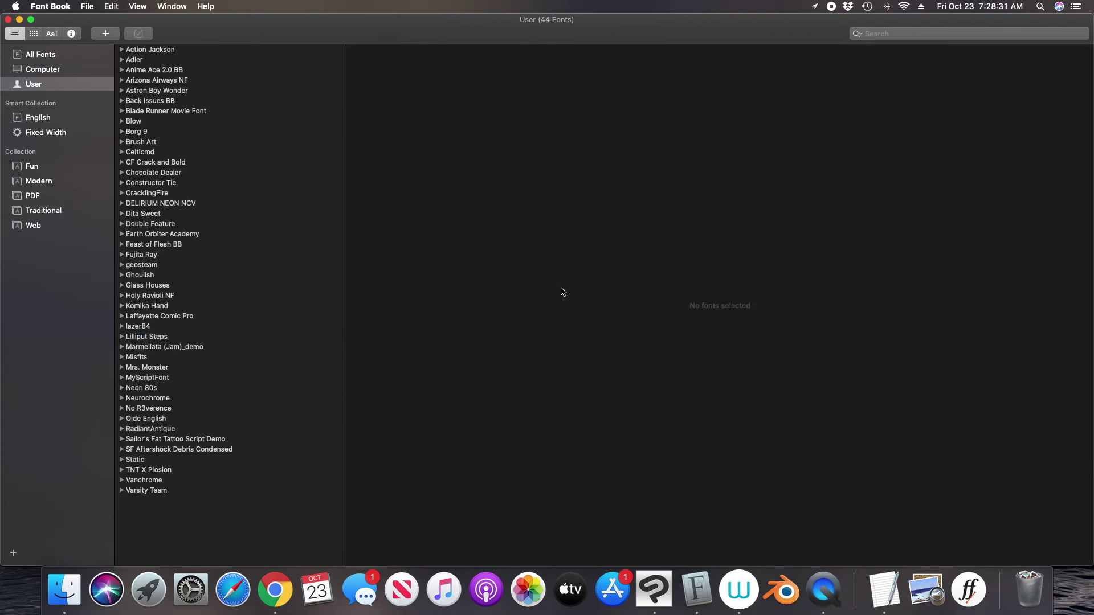
left_click(9, 20)
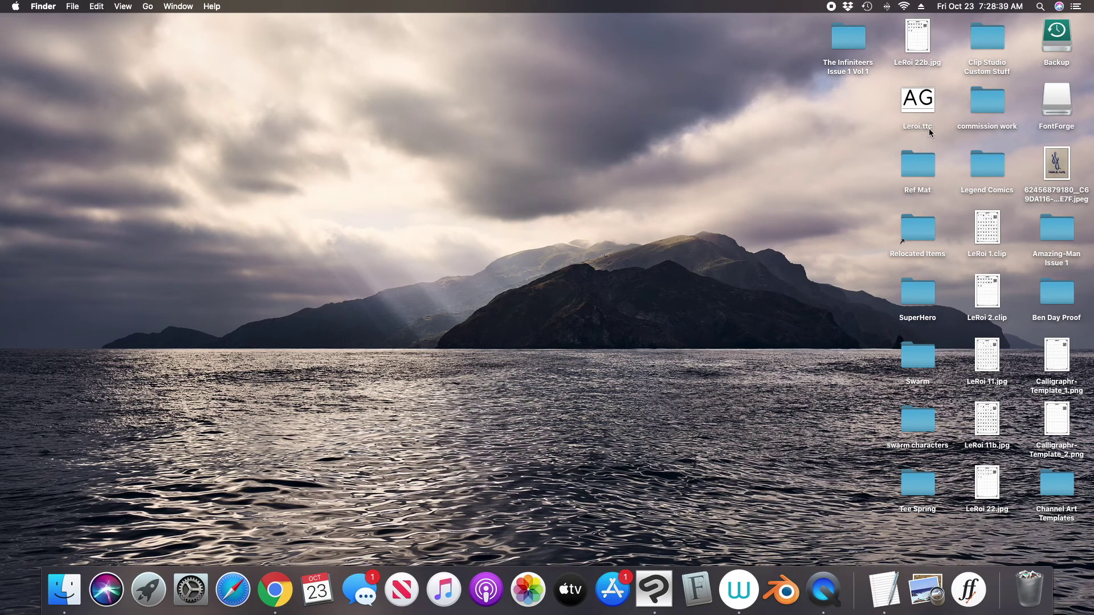
Open Leroi.ttc from the desktop and preview its Regular and Bold styles.
left_click(925, 105)
double_click(925, 104)
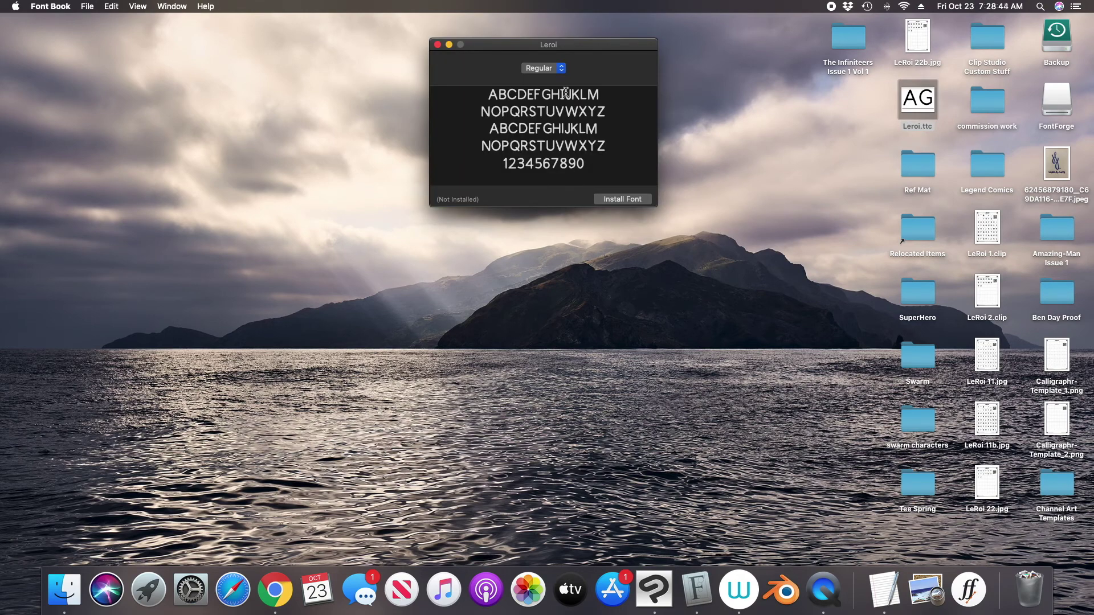
left_click(557, 72)
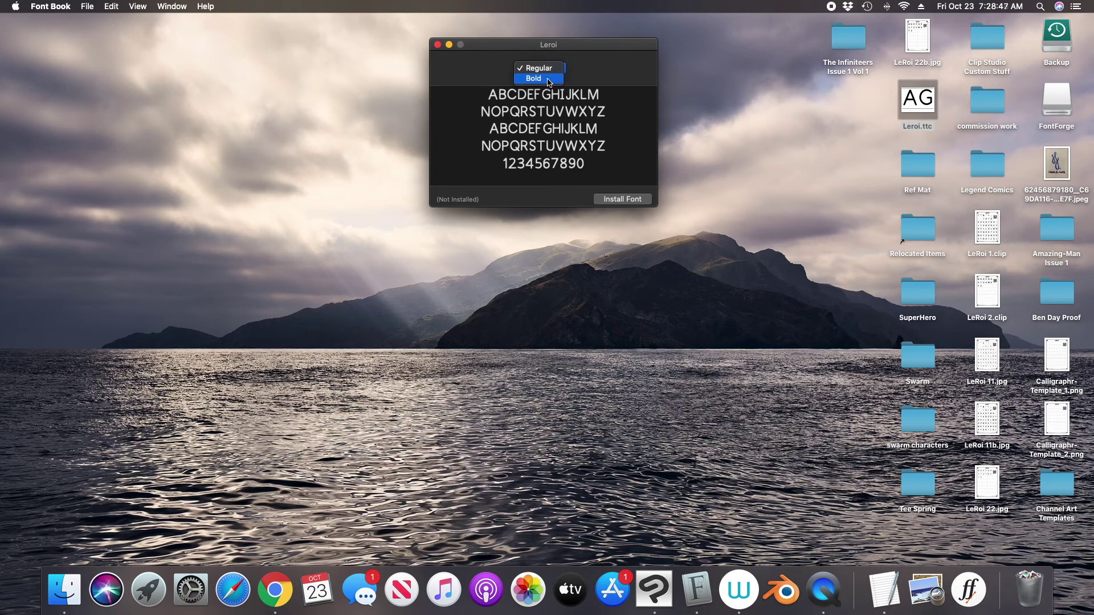
left_click(549, 78)
left_click(552, 75)
left_click(546, 56)
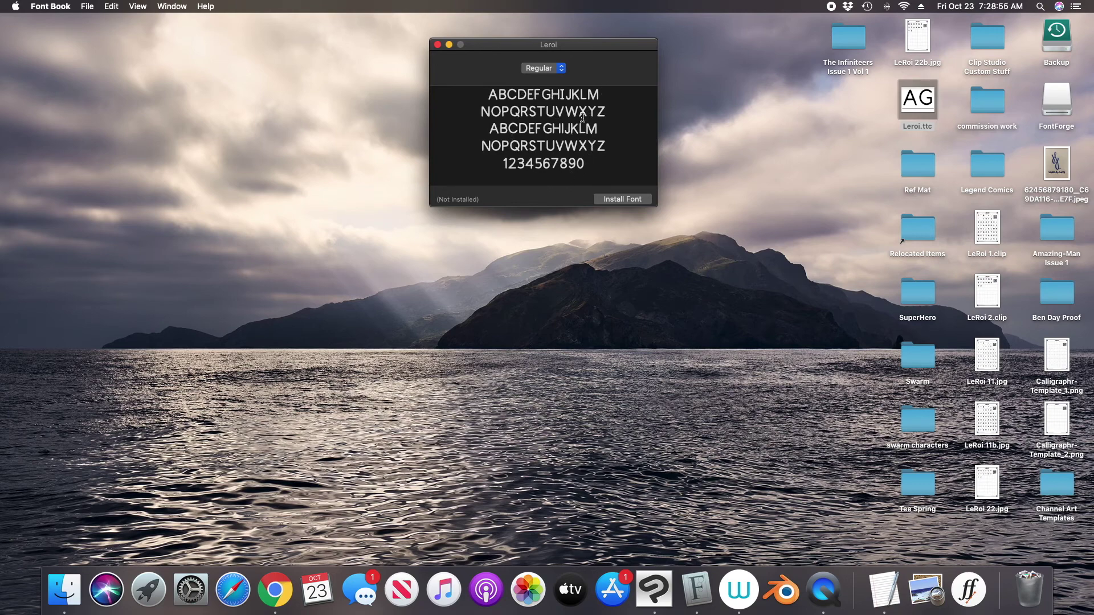
Install the Leroi font collection, accepting Leroi.ttc in the font validation.
left_click(607, 200)
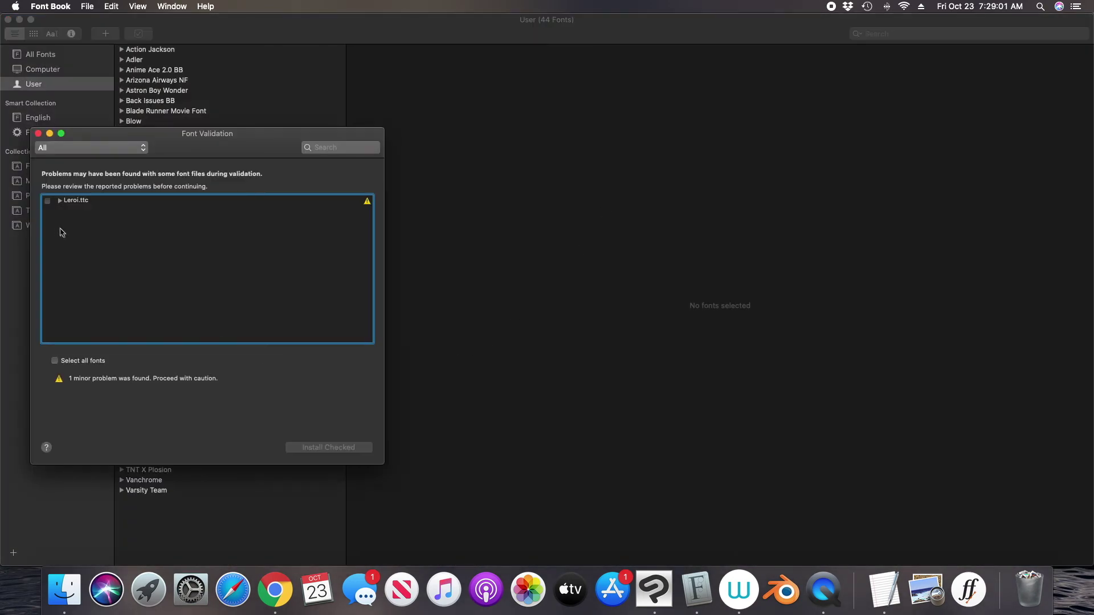
left_click(47, 202)
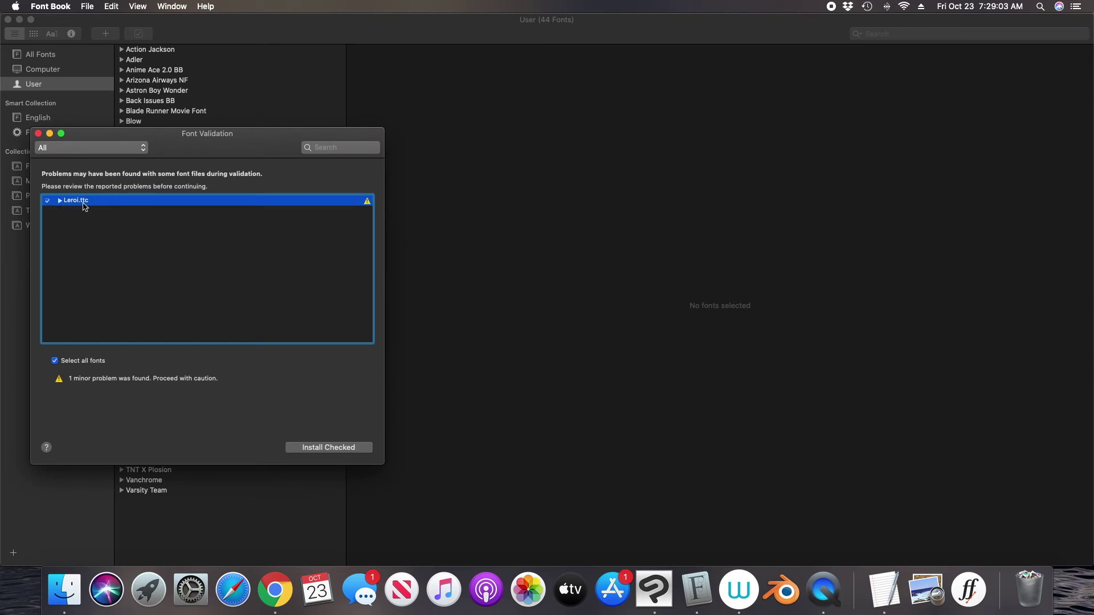
left_click(322, 448)
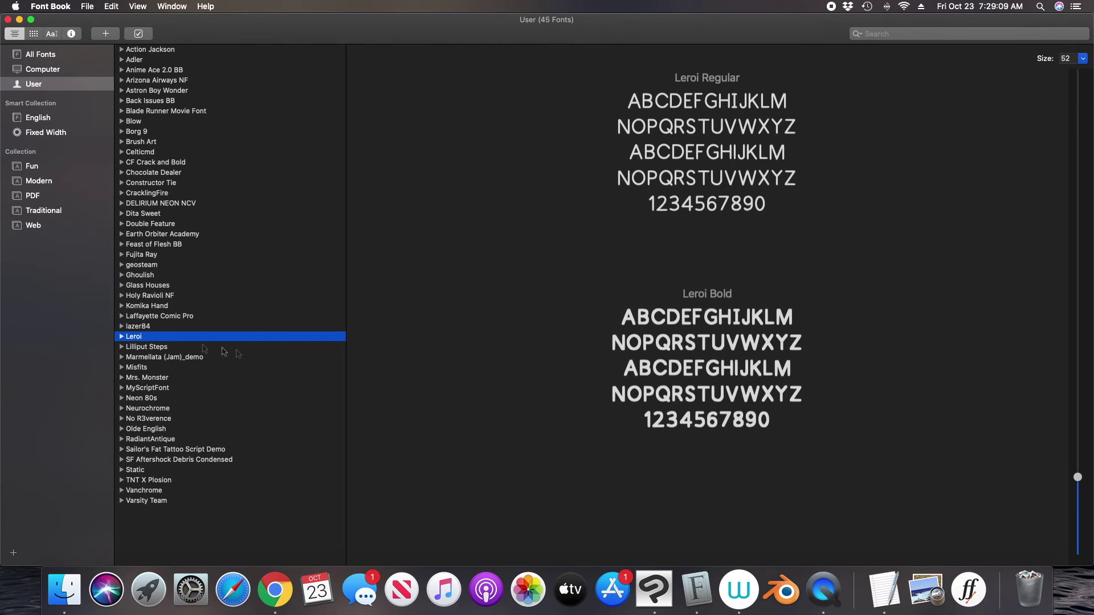
Inspect the Regular and Bold styles inside the installed Leroi family, and close the Font Book window.
left_click(122, 337)
left_click(149, 349)
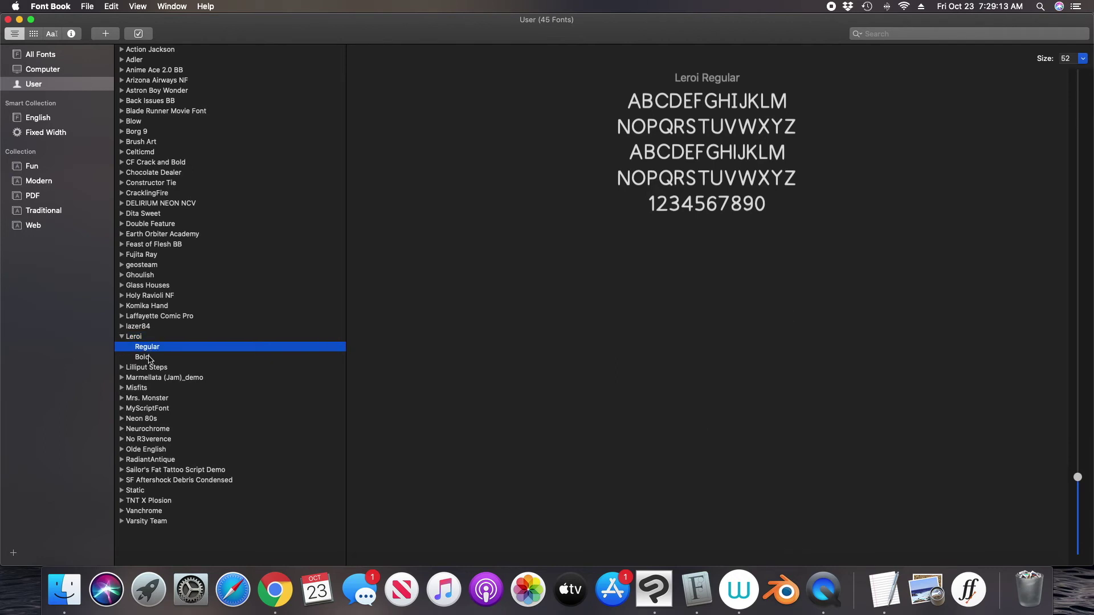
left_click(149, 359)
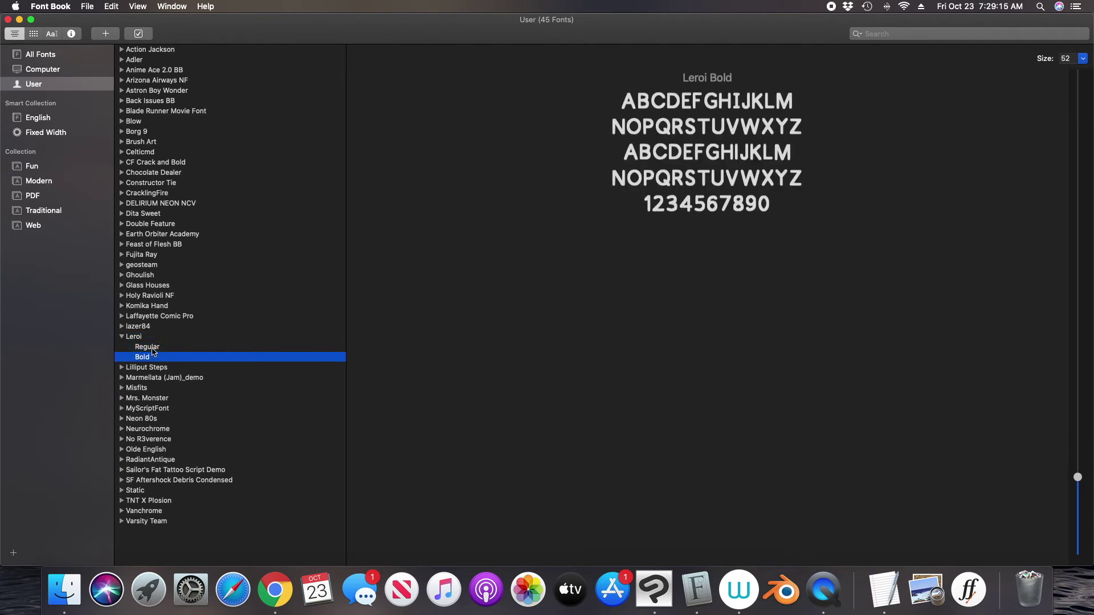
left_click(152, 349)
left_click(121, 337)
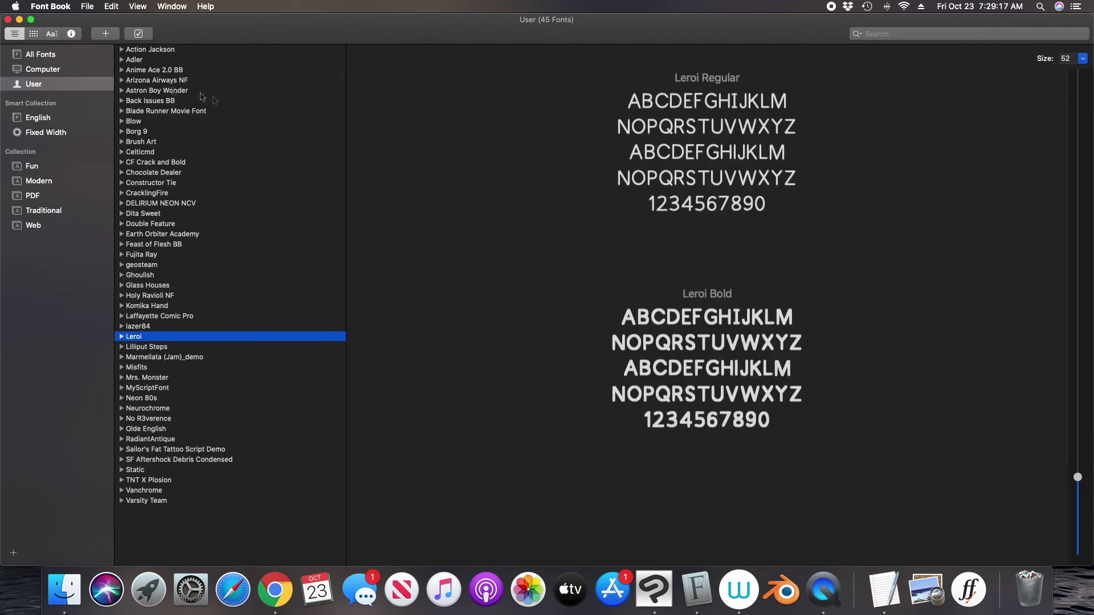
left_click(8, 20)
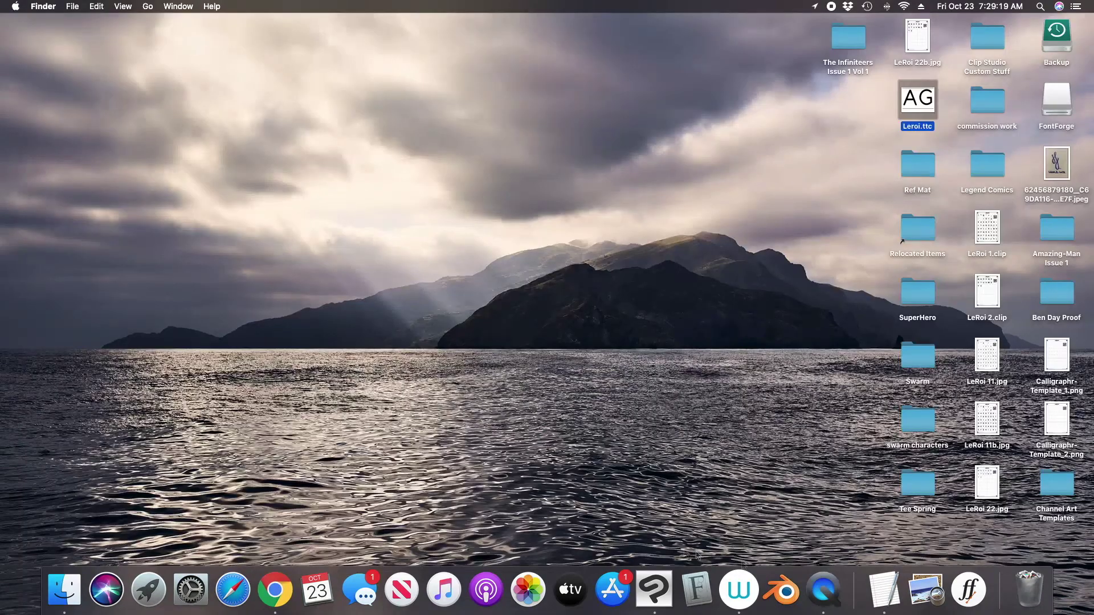
Switch to TextEdit, create a new document and enlarge its window to fill the screen.
left_click(884, 590)
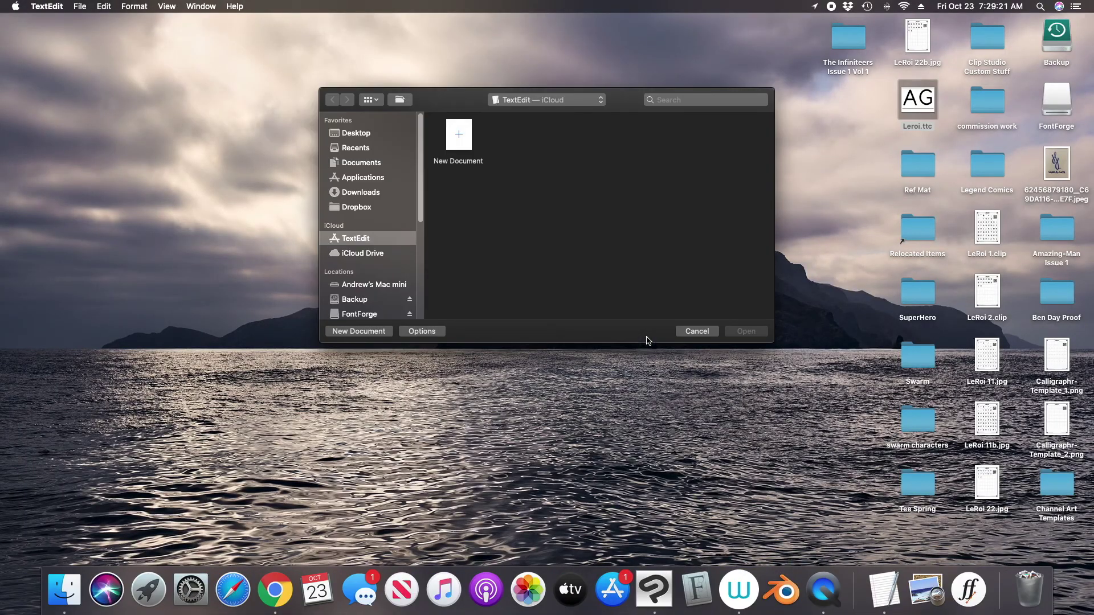
double_click(457, 138)
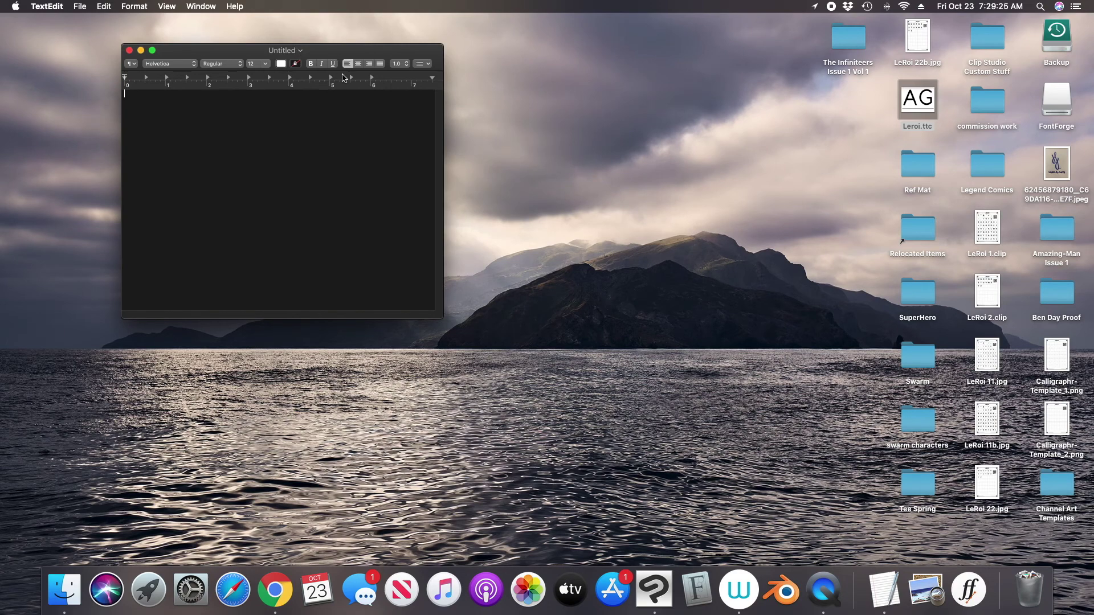
key("ctrl+alt+Return")
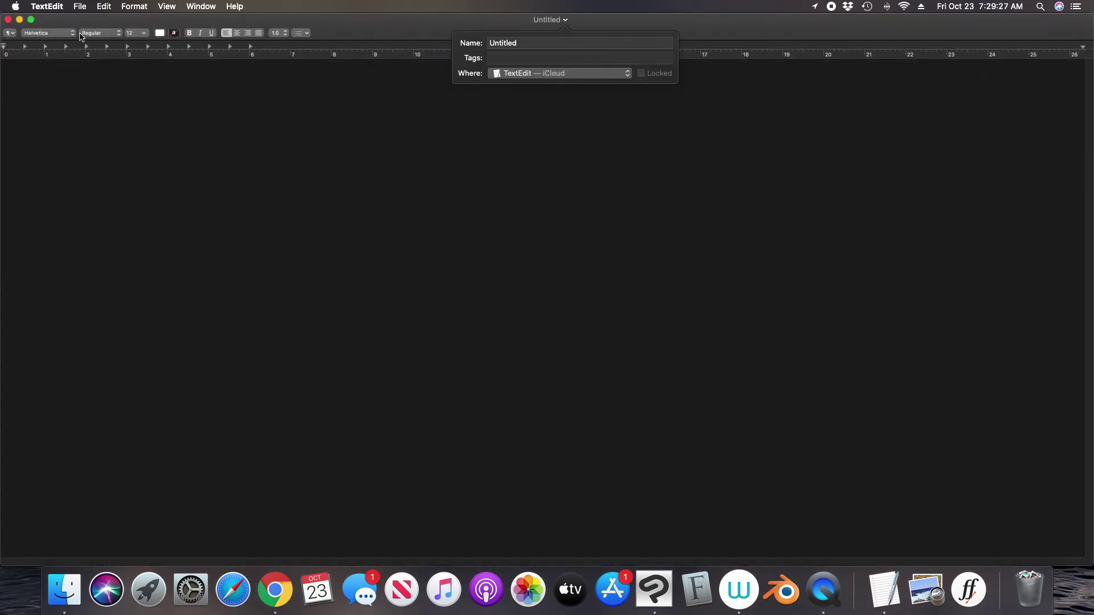
Set the document's font to Leroi and its size to 48.
left_click(55, 34)
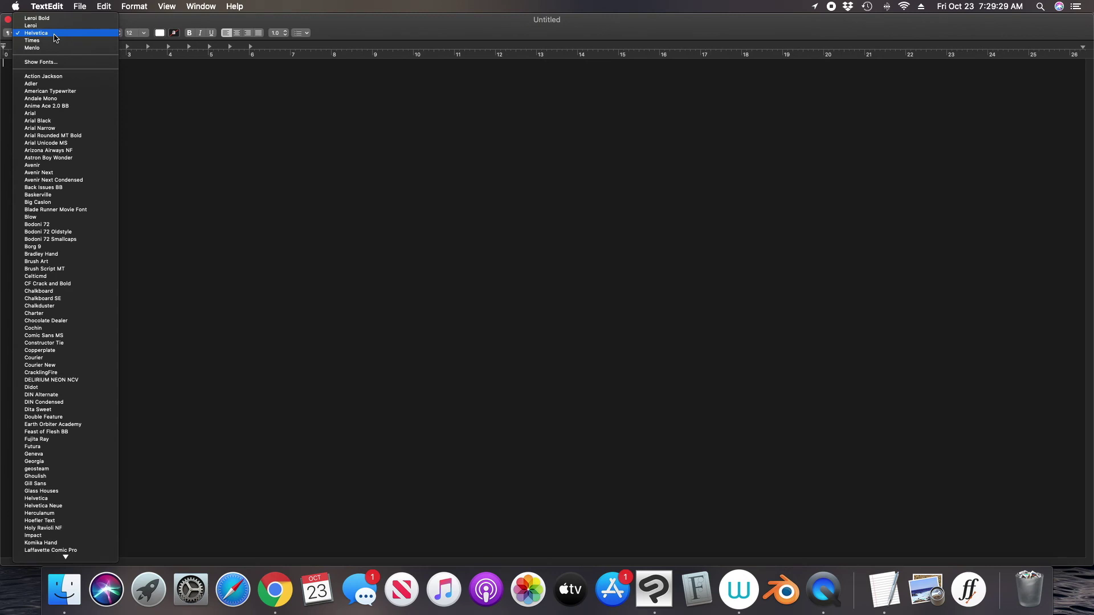
key("Up")
key("Up")
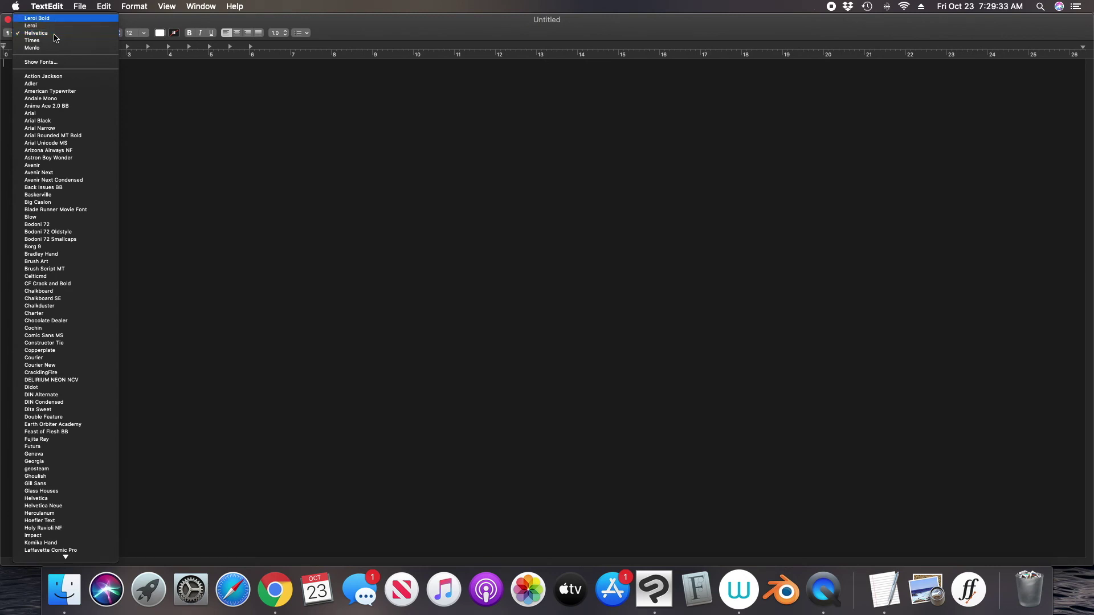
left_click(46, 25)
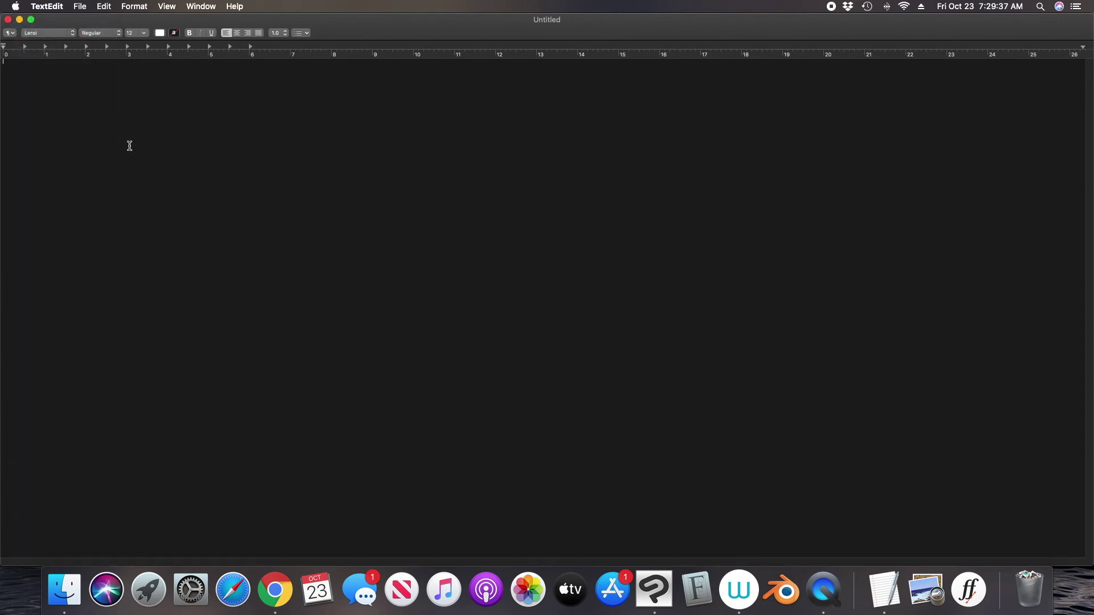
left_click(144, 33)
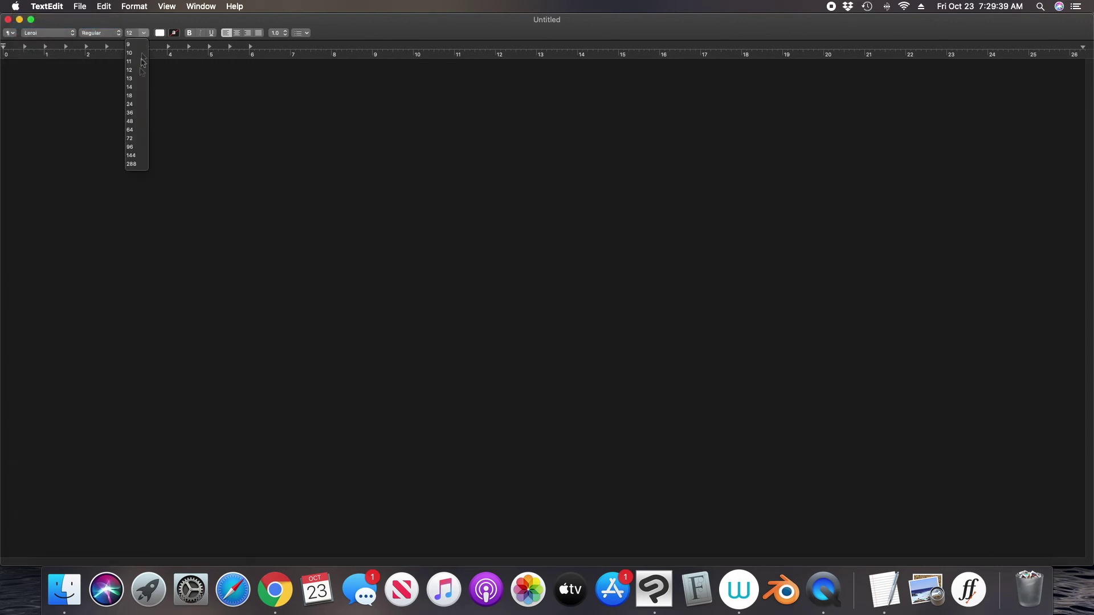
left_click(132, 121)
Write the sentence "THIS IS MY LEROI FONT." in the regular style.
type("THIS IS MY ")
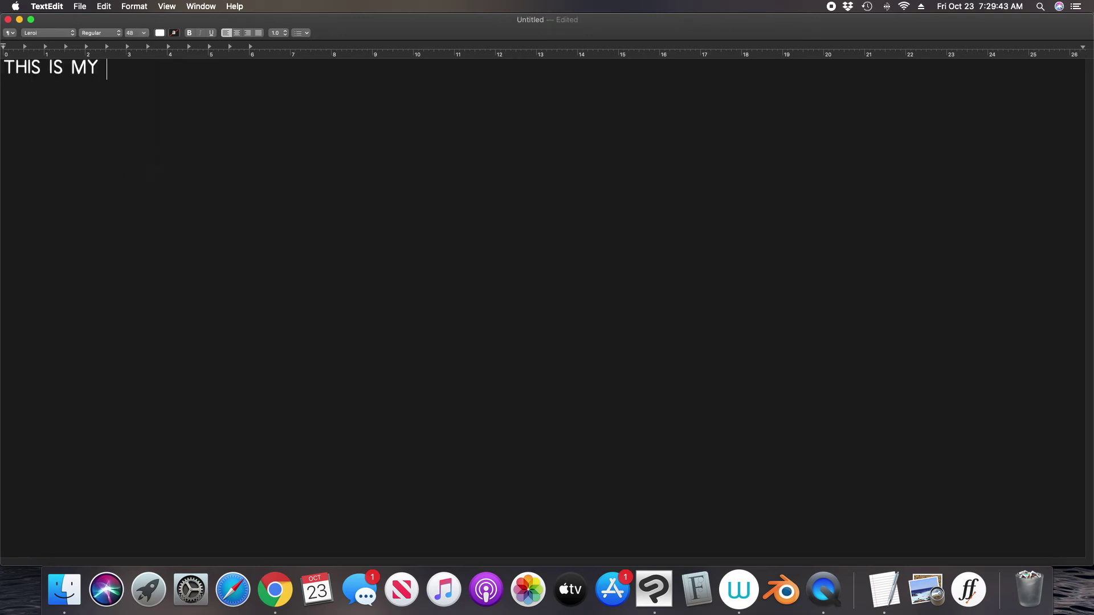
type("LEROY")
key("BackSpace")
type("I FONT.")
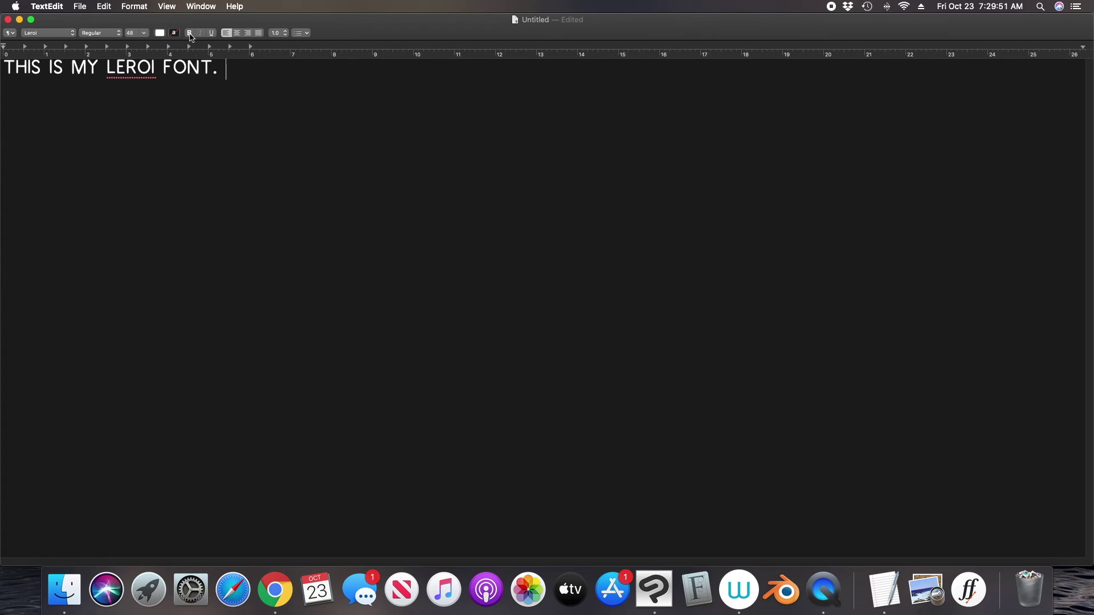
Turn on bold, add the sentence "THIS IS MY LEROI BOLD FONT." on the same line, and start a new line.
left_click(190, 33)
type("THIS IS MY LEROI")
key("BackSpace")
type("Y")
key("BackSpace")
type("I F")
key("BackSpace")
type("BOLD FONT./")
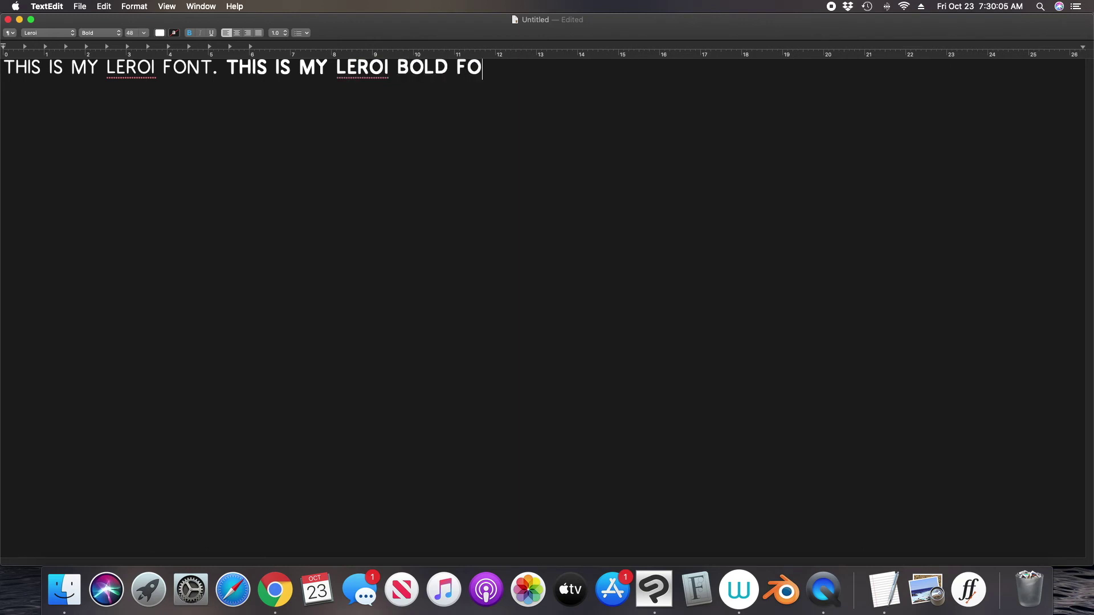
key("BackSpace")
key("Return")
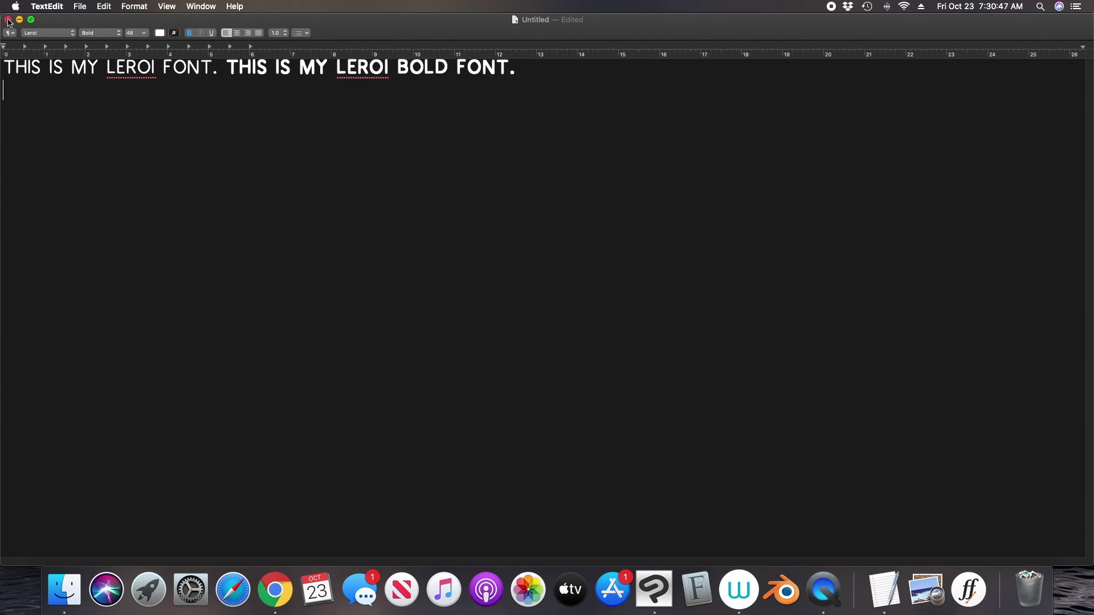
Discard the untitled text document, then close LeRoi 1 and LeRoi 2 in Clip Studio Paint without saving LeRoi 2 and quit it.
left_click(8, 20)
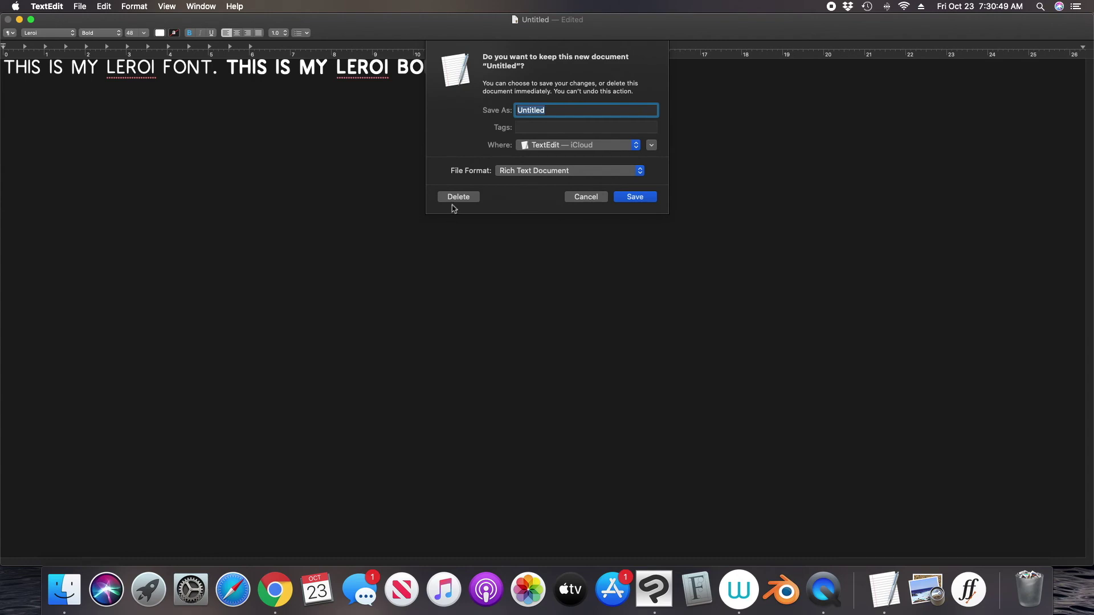
left_click(457, 197)
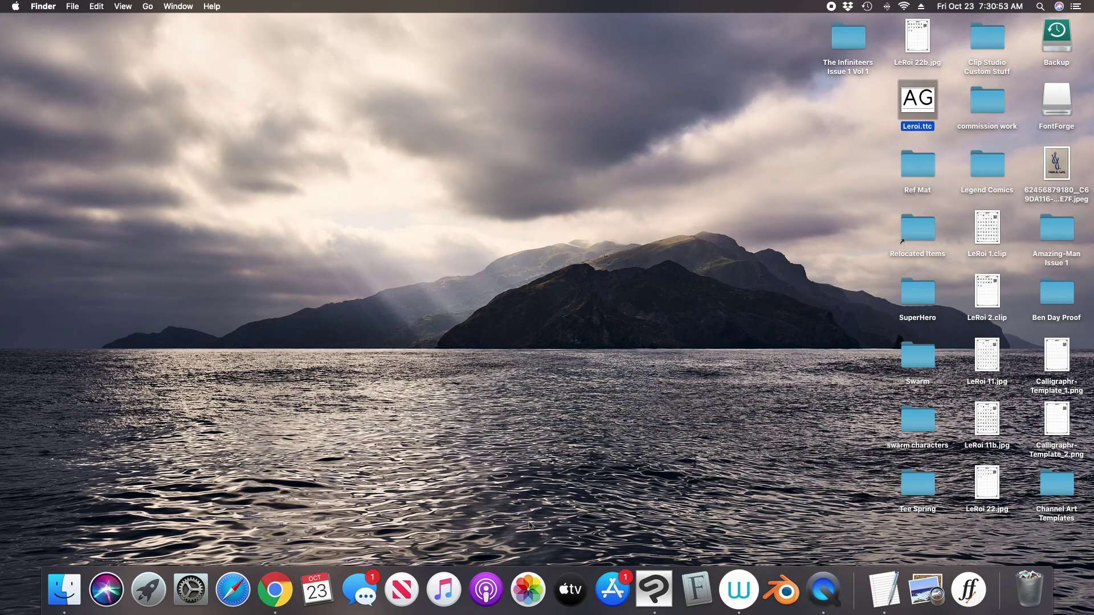
left_click(654, 590)
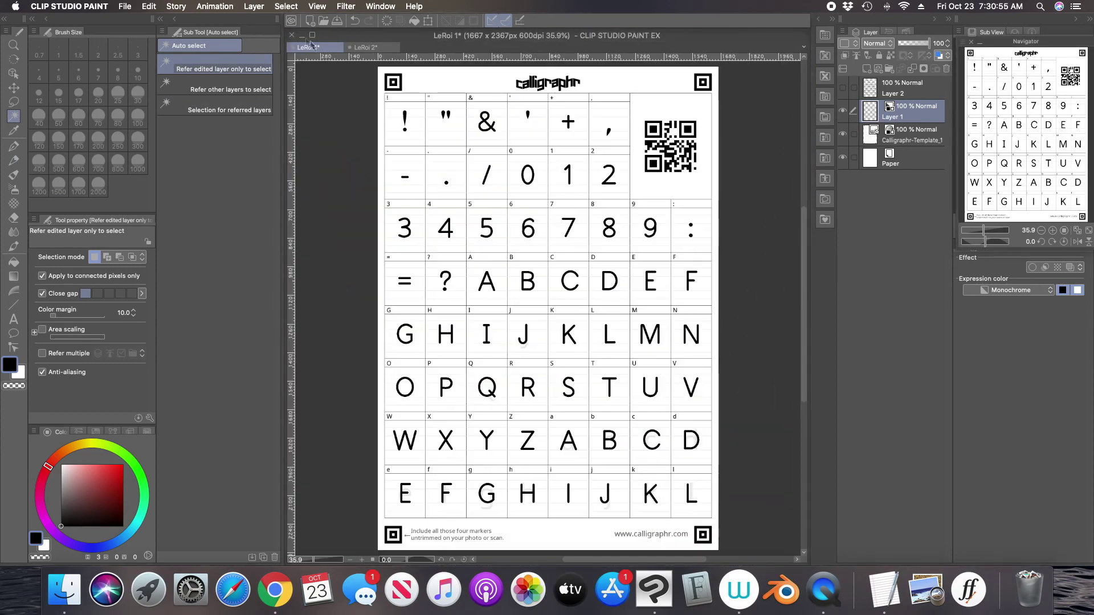
left_click(291, 34)
left_click(526, 227)
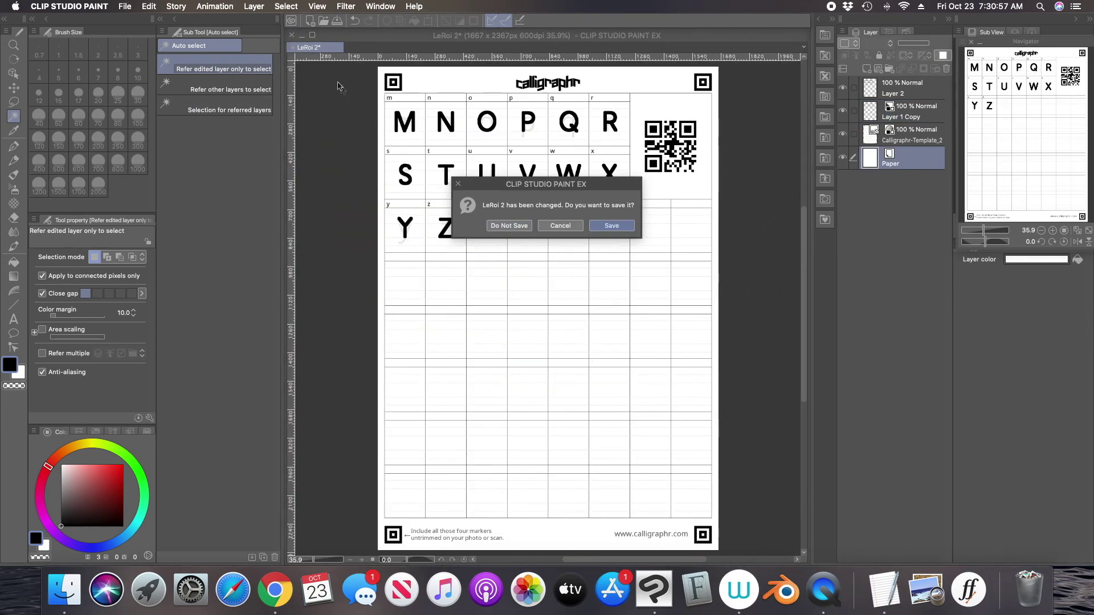
left_click(511, 226)
key("super+q")
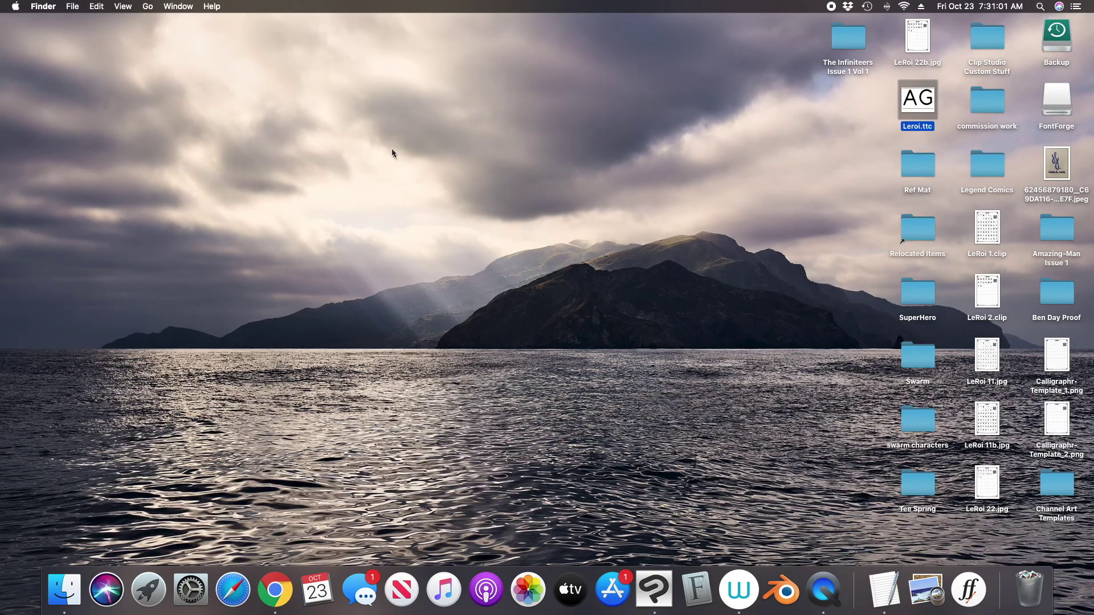
Reopen Clip Studio Paint and create a new blank 1667 x 2367 px illustration at 600 dpi.
left_click(654, 590)
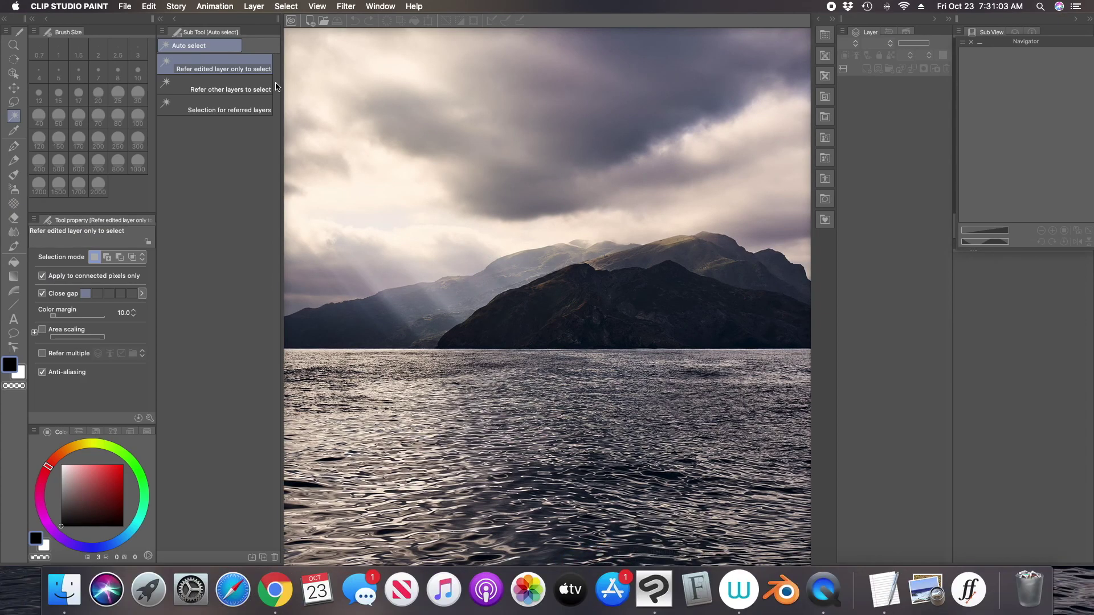
left_click(74, 8)
left_click(85, 245)
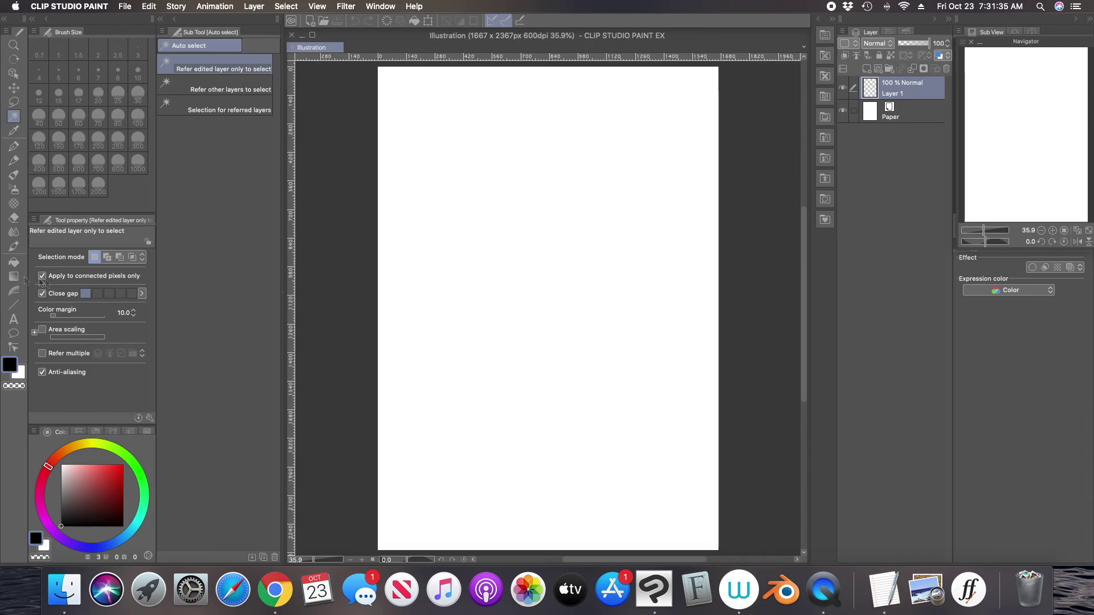
Choose the Text tool and review the Back Issues BB styles in the font list, keeping Back Issues BB Regular.
left_click(13, 319)
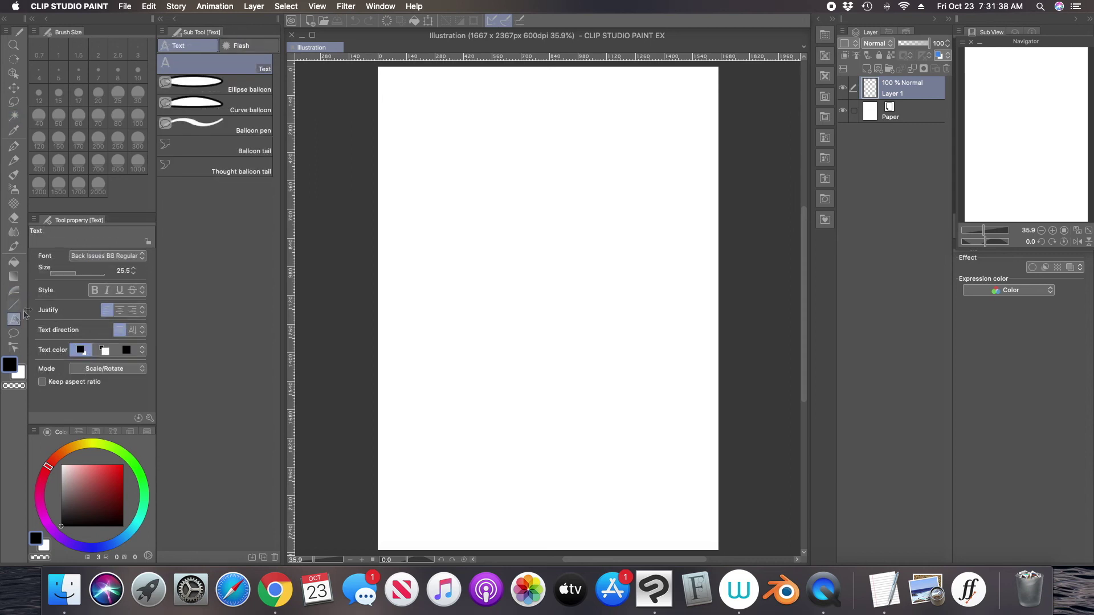
left_click(106, 257)
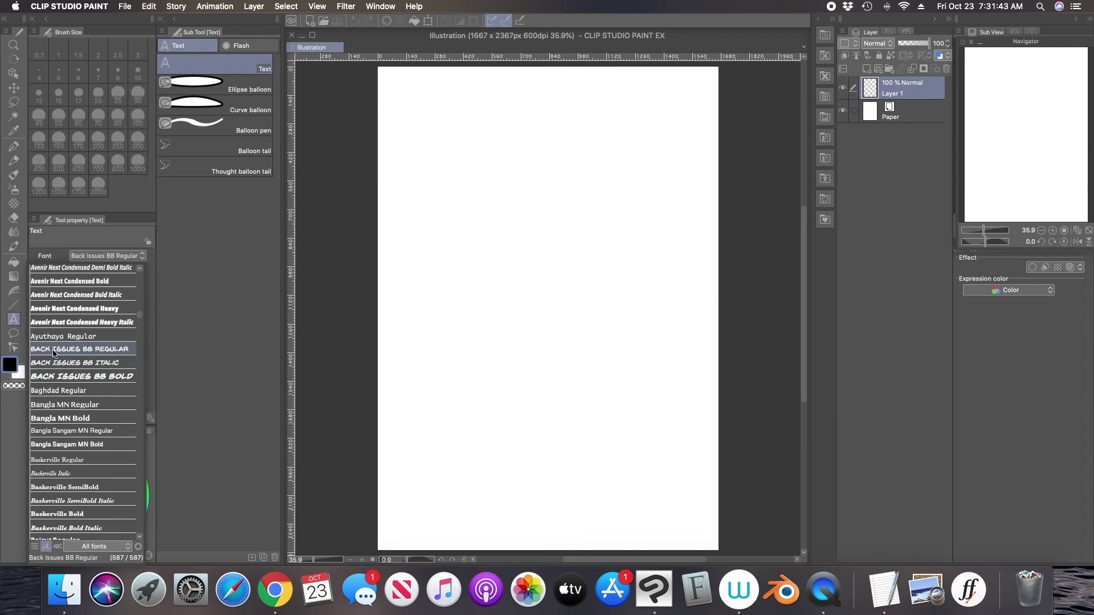
left_click(53, 354)
left_click(104, 258)
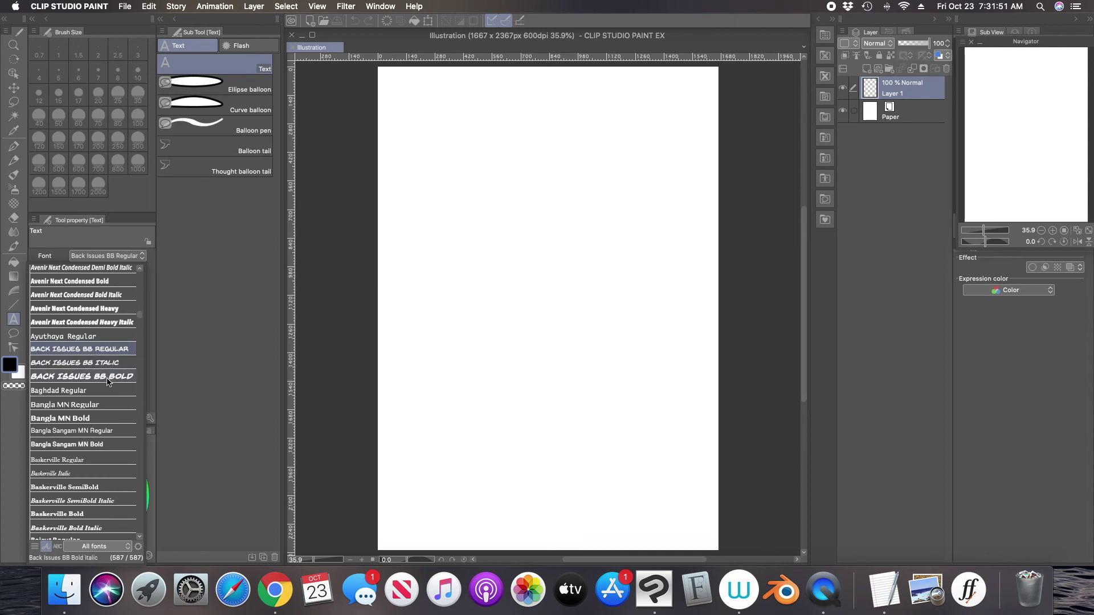
left_click(444, 193)
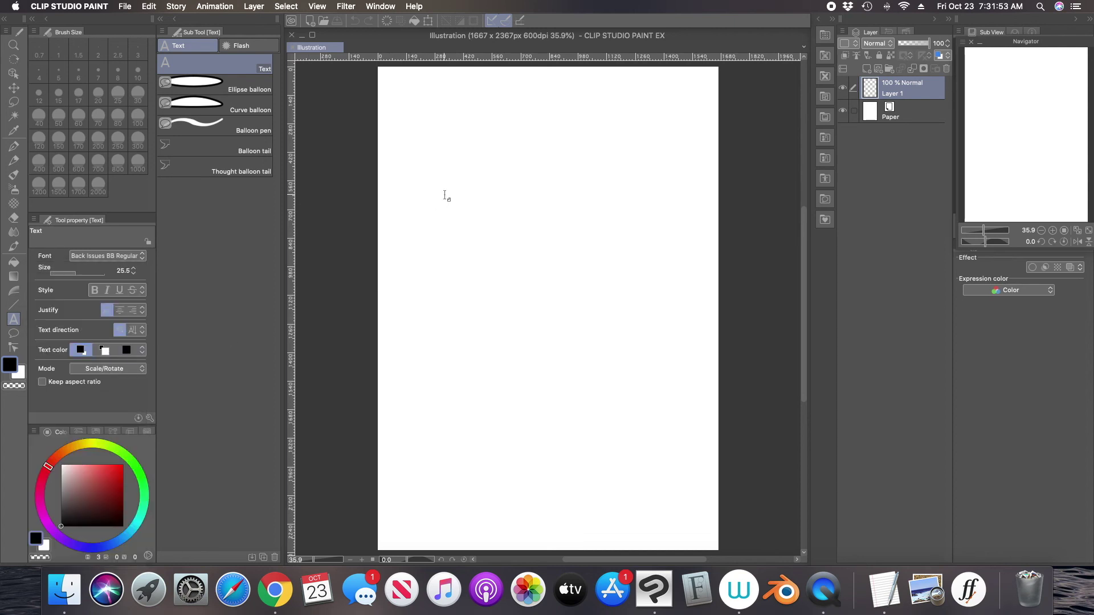
Place a text on the upper part of the page reading "THIS IS" in Back Issues BB Regular and start a new line.
left_click(489, 295)
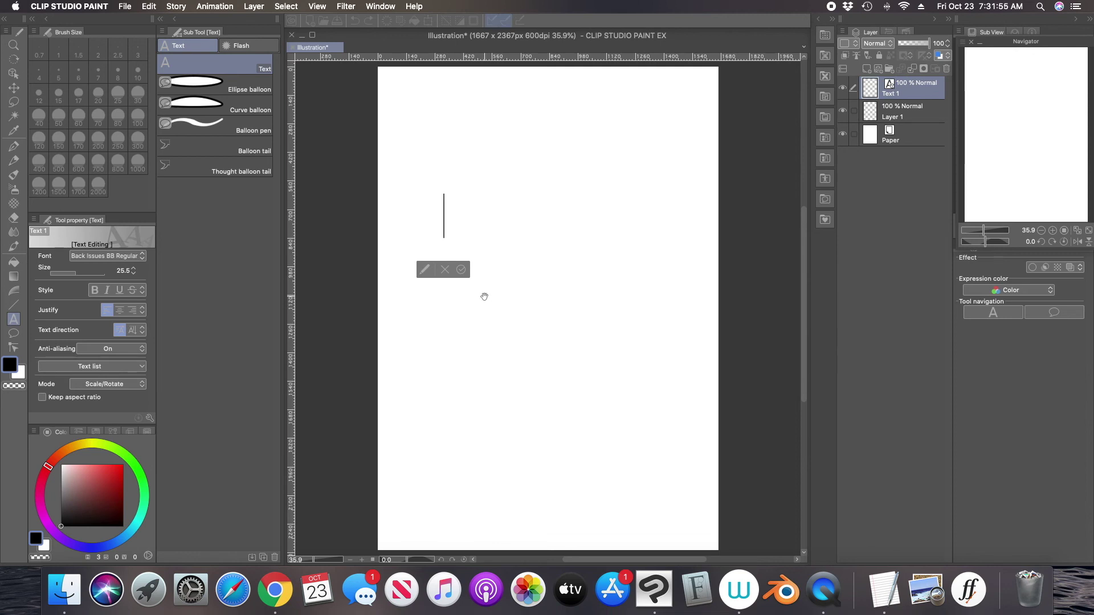
type("THIS")
key("BackSpace")
key("BackSpace")
type("S ")
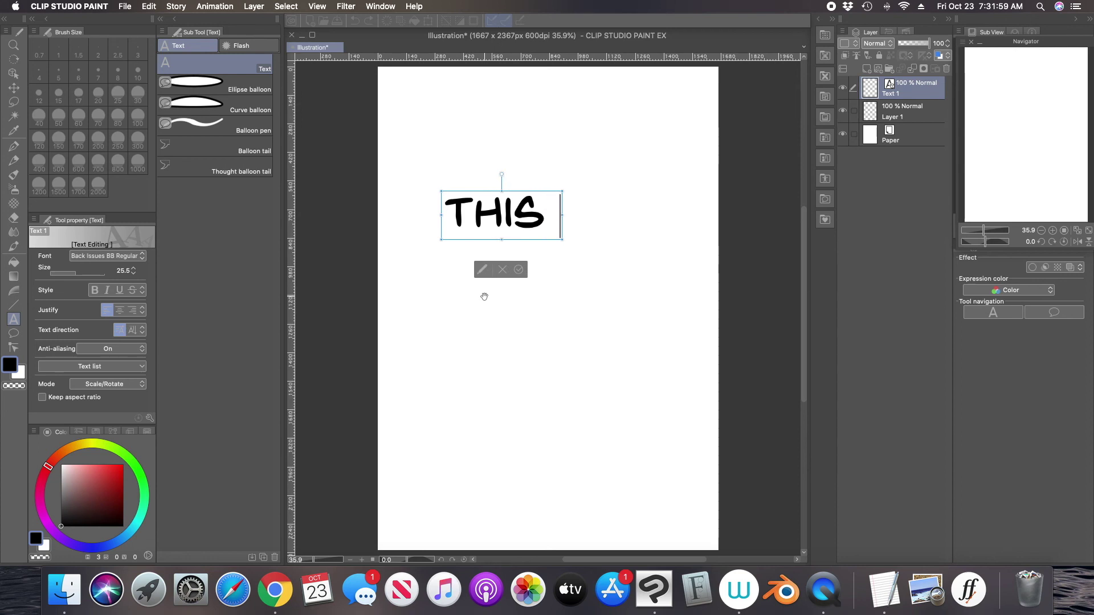
type("IS")
key("Return")
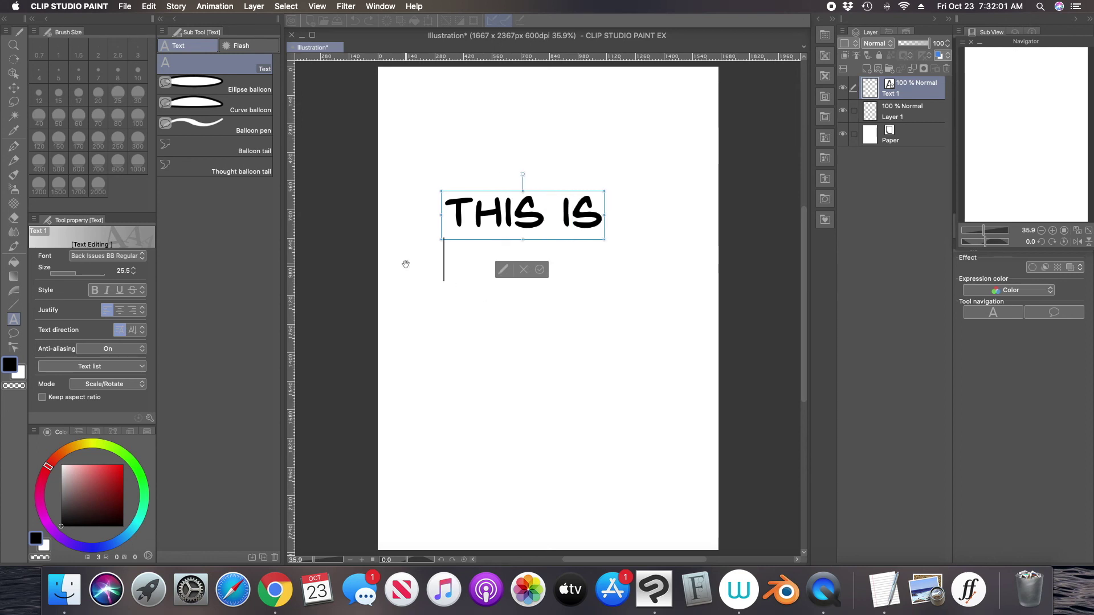
Add a second line reading "THIS" in bold and a third reading "THIS" in bold italic, and start a fourth line.
left_click(94, 290)
type("THIS")
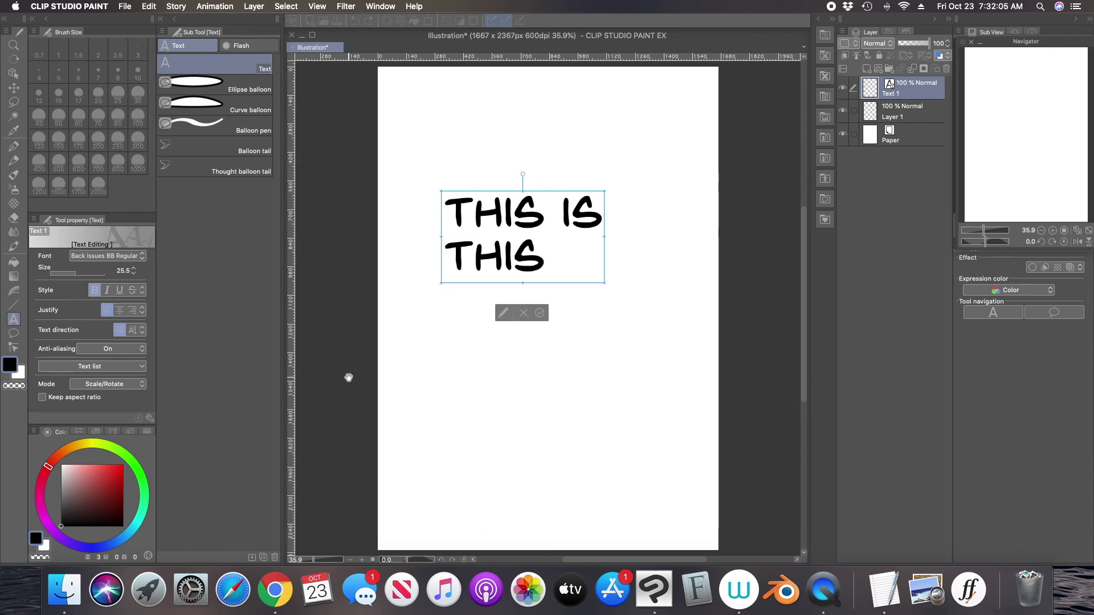
left_click(109, 290)
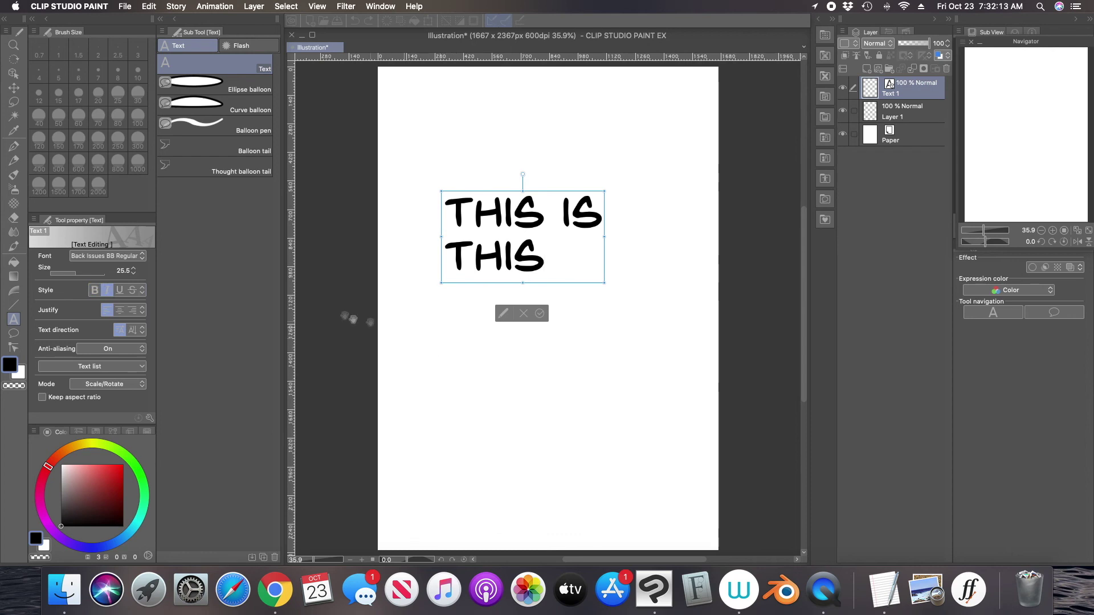
left_click(95, 290)
left_click(108, 290)
type("THIS")
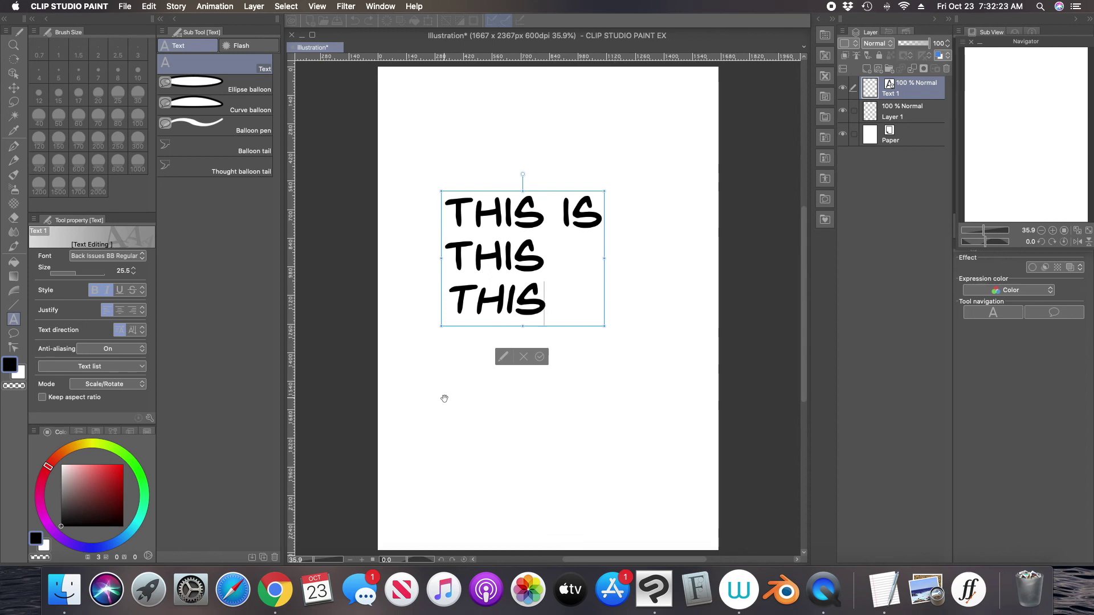
type("IS")
key("BackSpace")
key("BackSpace")
key("Return")
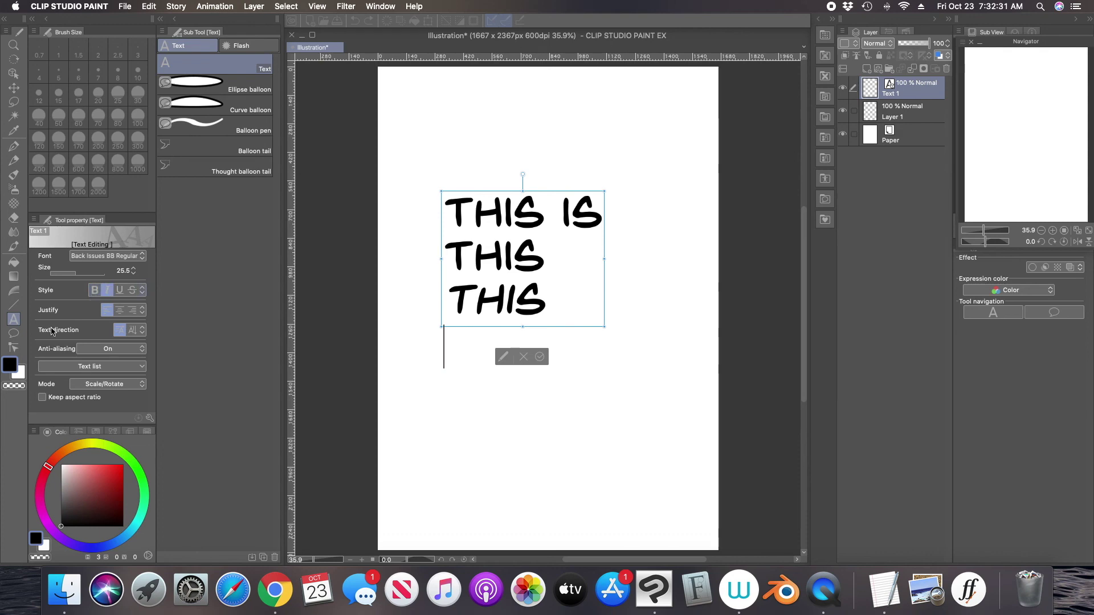
Try "THIS" in Back Issues BB Italic followed by "SDSD" in bold Back Issues BB Regular, and discard the whole text.
left_click(127, 254)
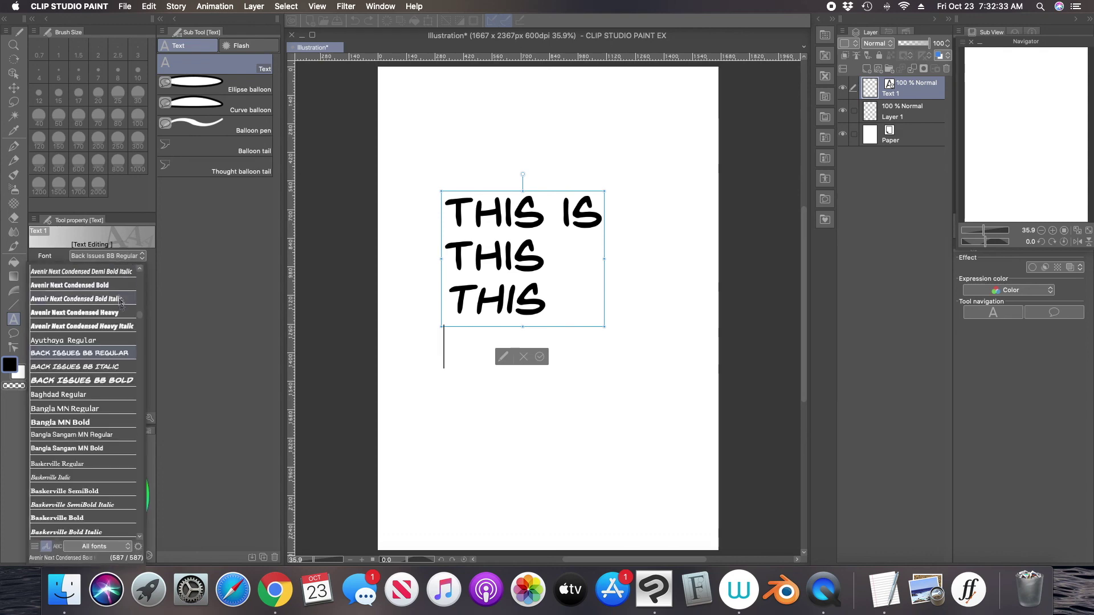
left_click(122, 370)
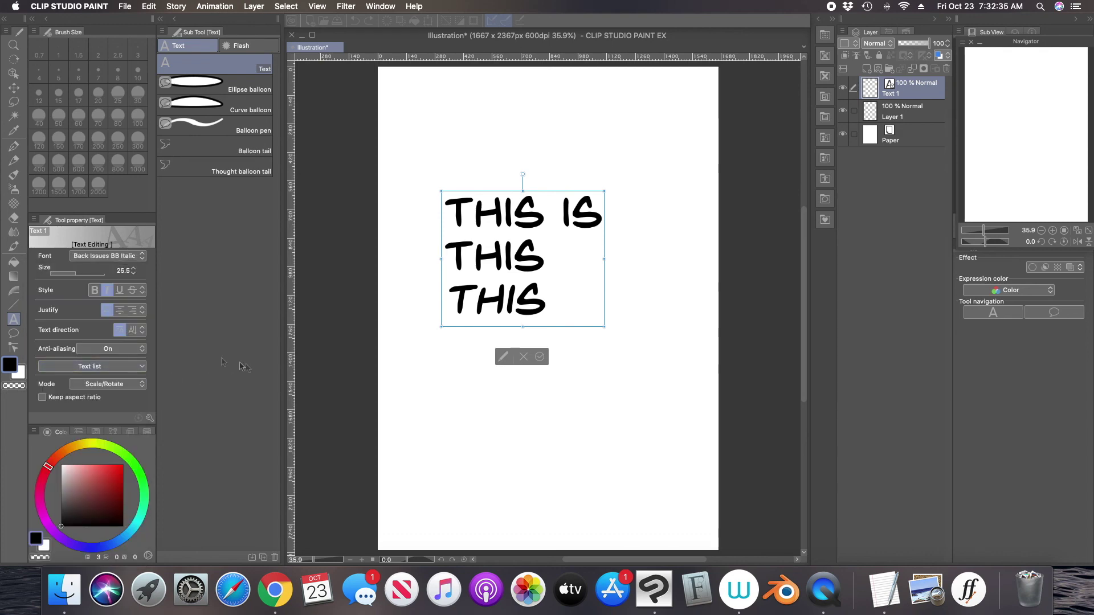
key("Return")
type("THIS")
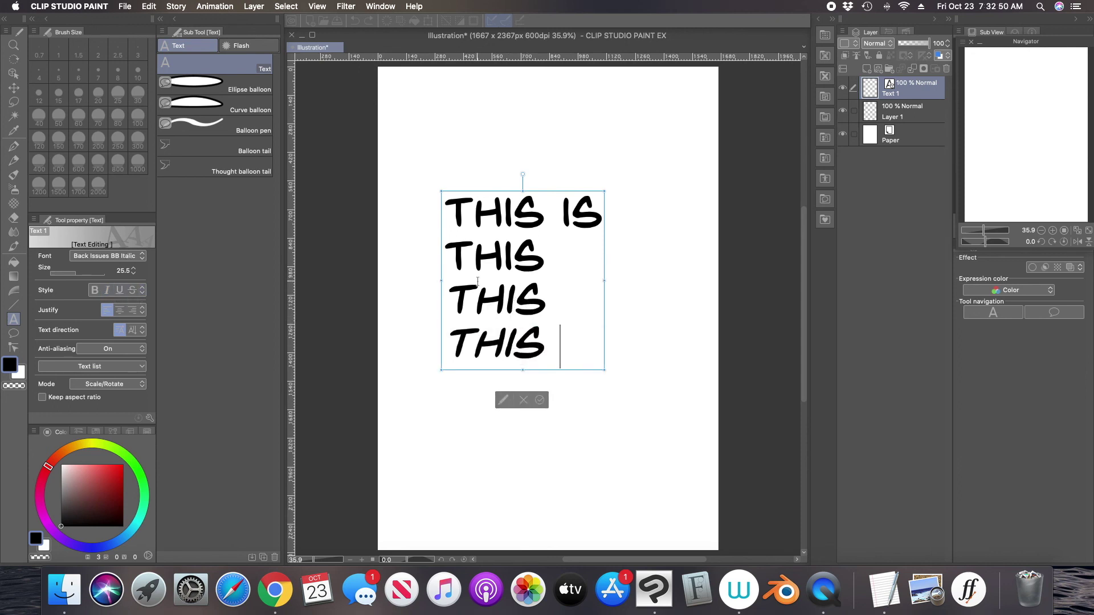
left_click(107, 292)
type("SDSD")
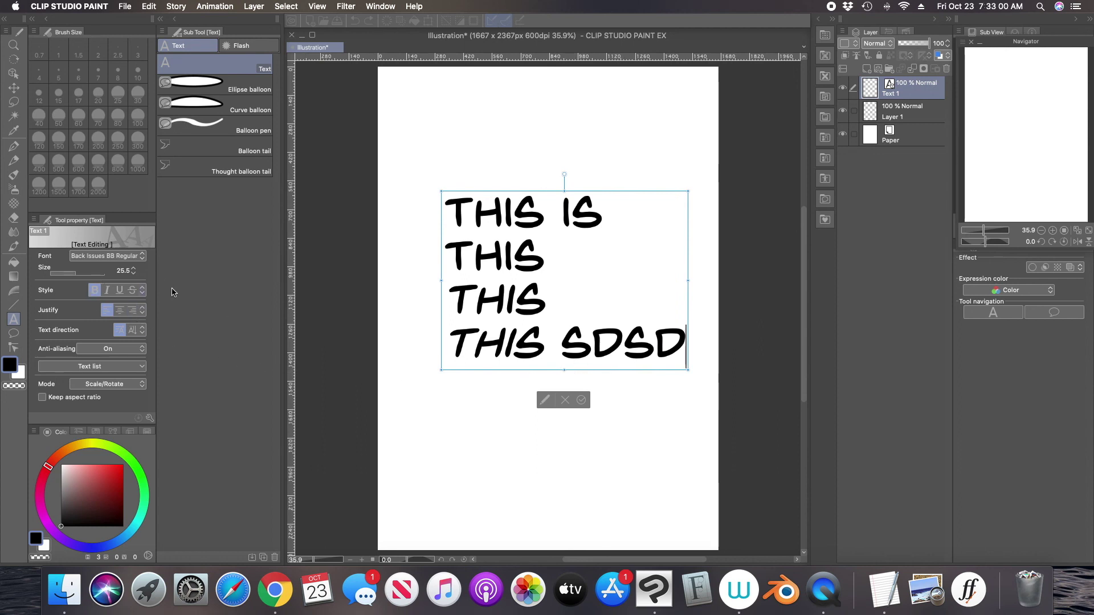
left_click(566, 401)
Set the Text tool's font to Leroi Regular.
left_click(115, 256)
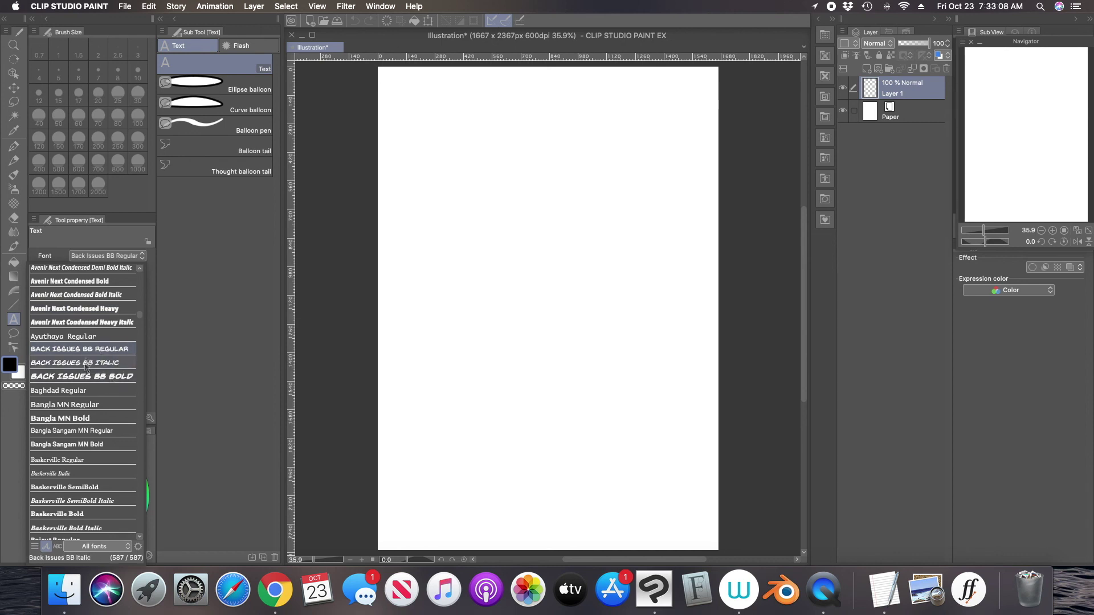
scroll(105, 399, "down", 10)
scroll(107, 405, "down", 20)
scroll(106, 405, "down", 10)
scroll(106, 406, "up", 15)
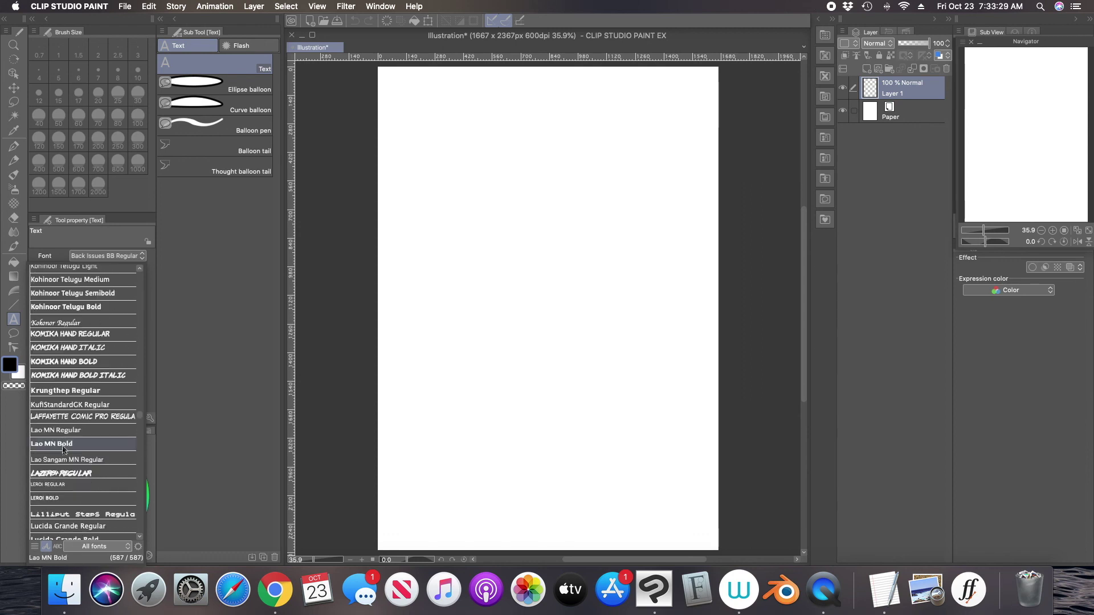
left_click(61, 489)
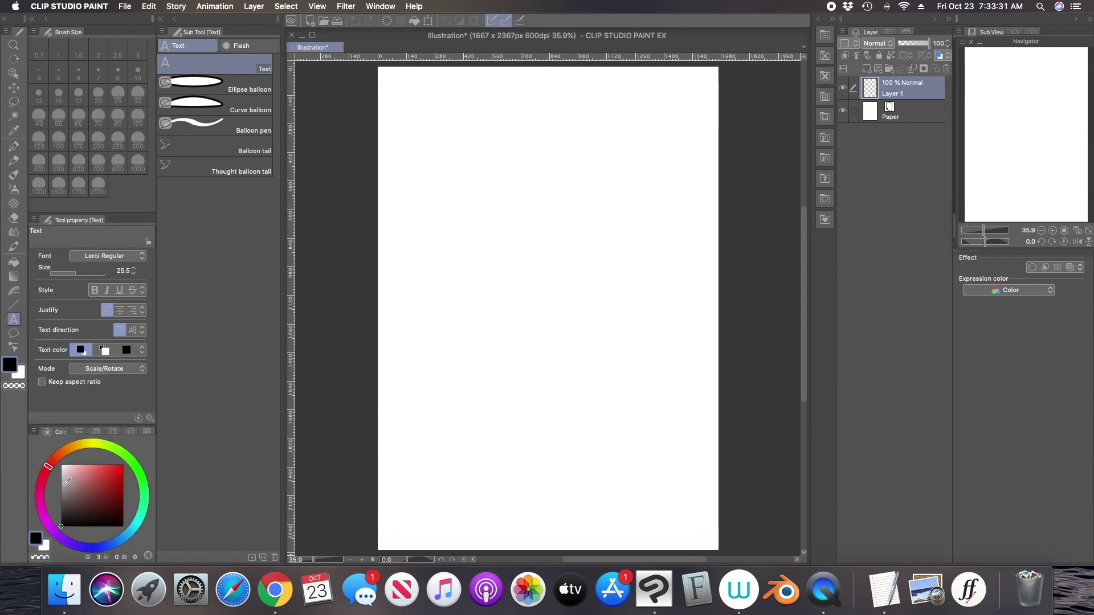
Try Leroi Bold as the text font and switch back to Leroi Regular.
left_click(114, 258)
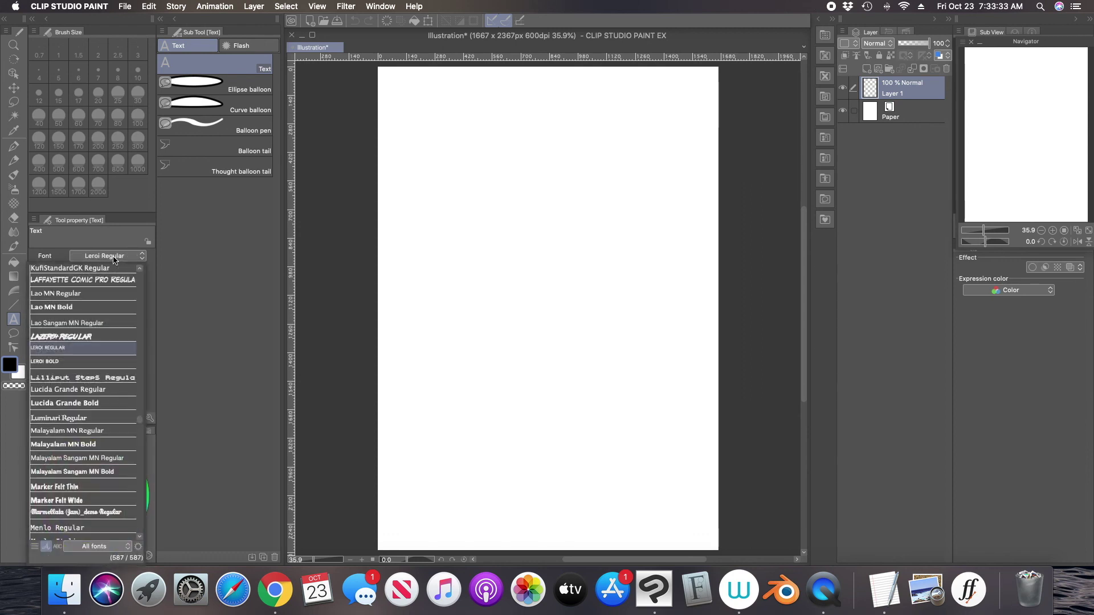
left_click(50, 361)
left_click(105, 258)
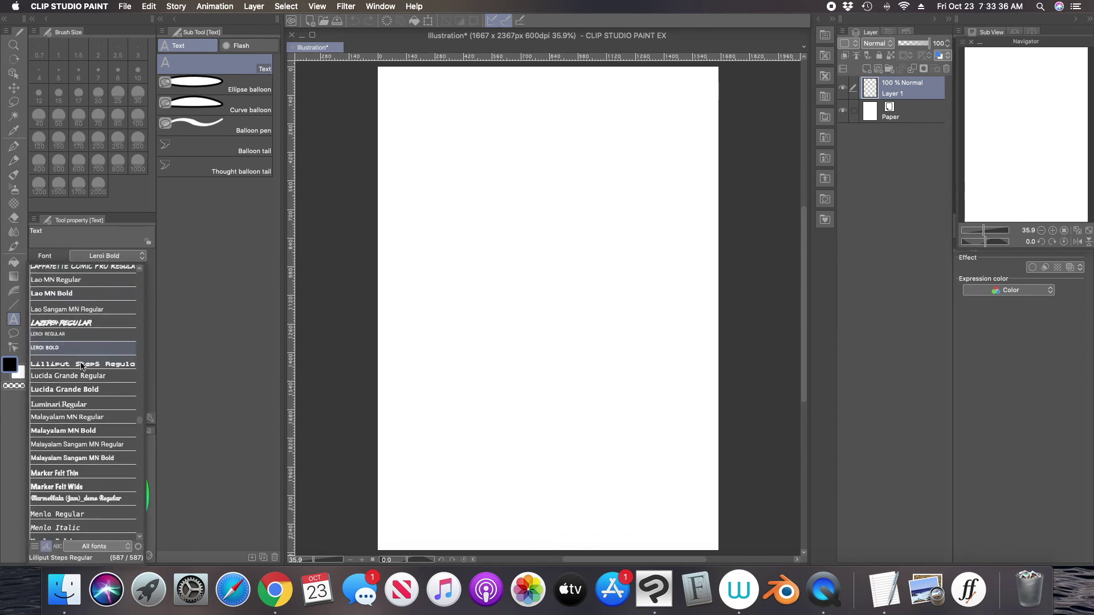
left_click(63, 335)
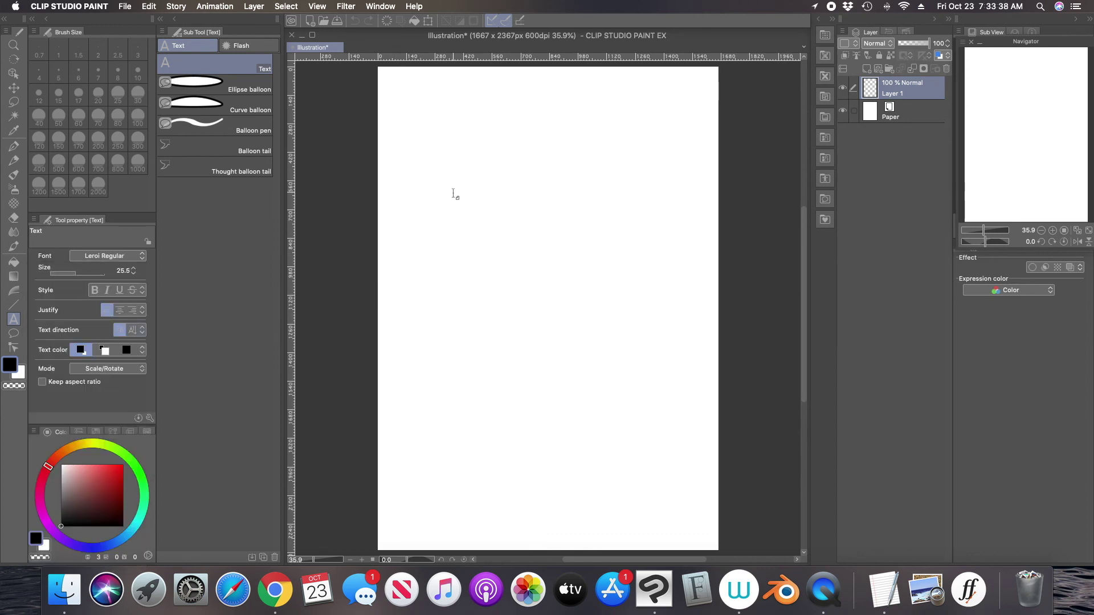
Place a text on the upper part of the page reading "THIS IS MY FONT." in Leroi Regular.
left_click(425, 185)
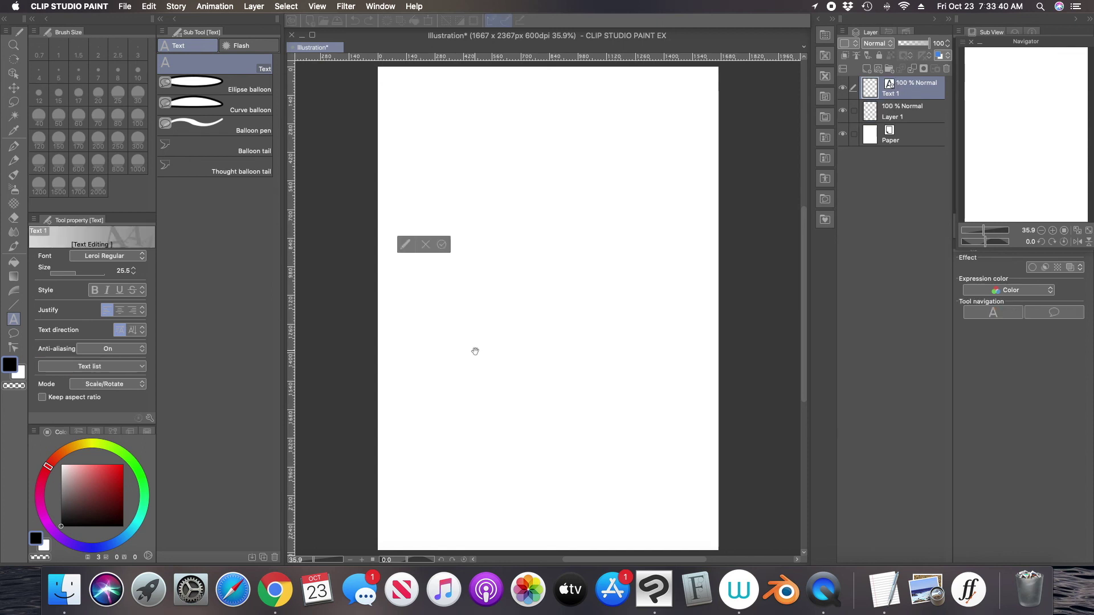
type("THIS IS MY")
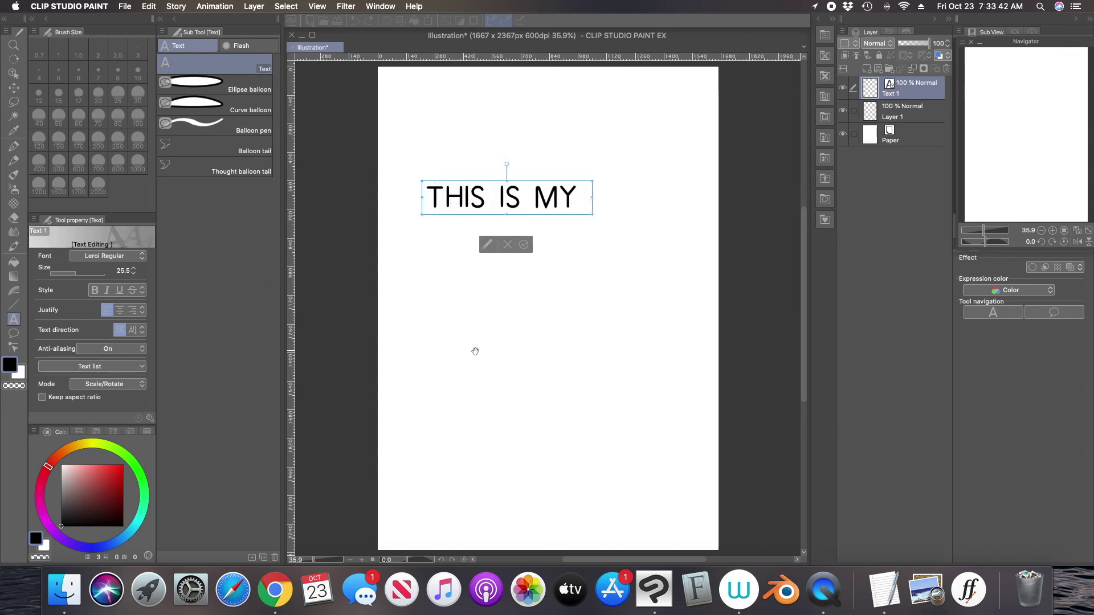
type(" FONT.")
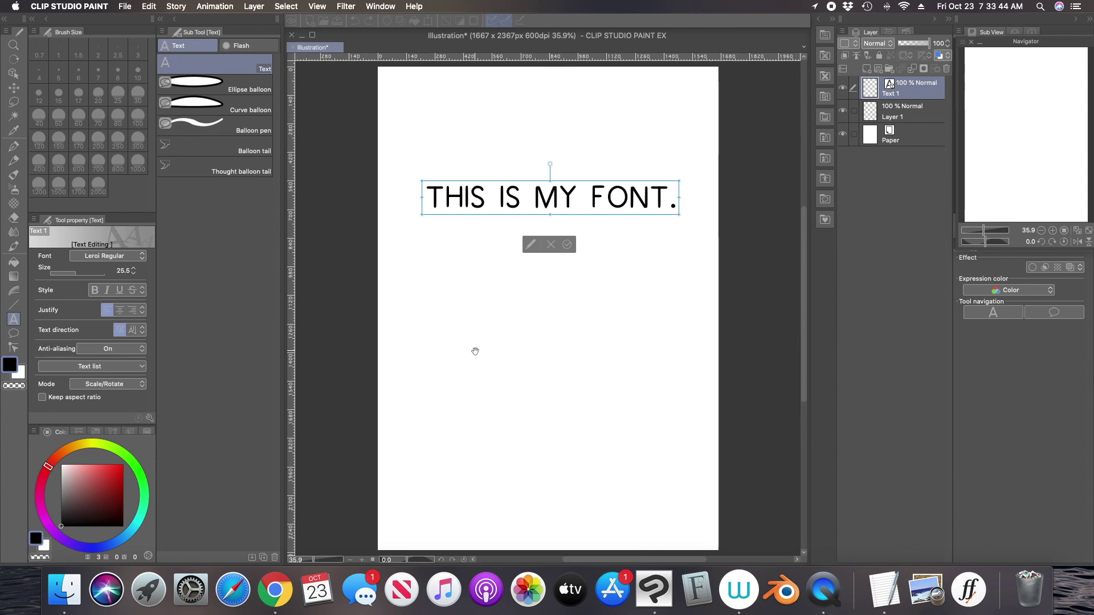
Turn on bold and add a second line reading "THIS IS MY FONT.".
left_click(96, 291)
key("Return")
type("THIS IS")
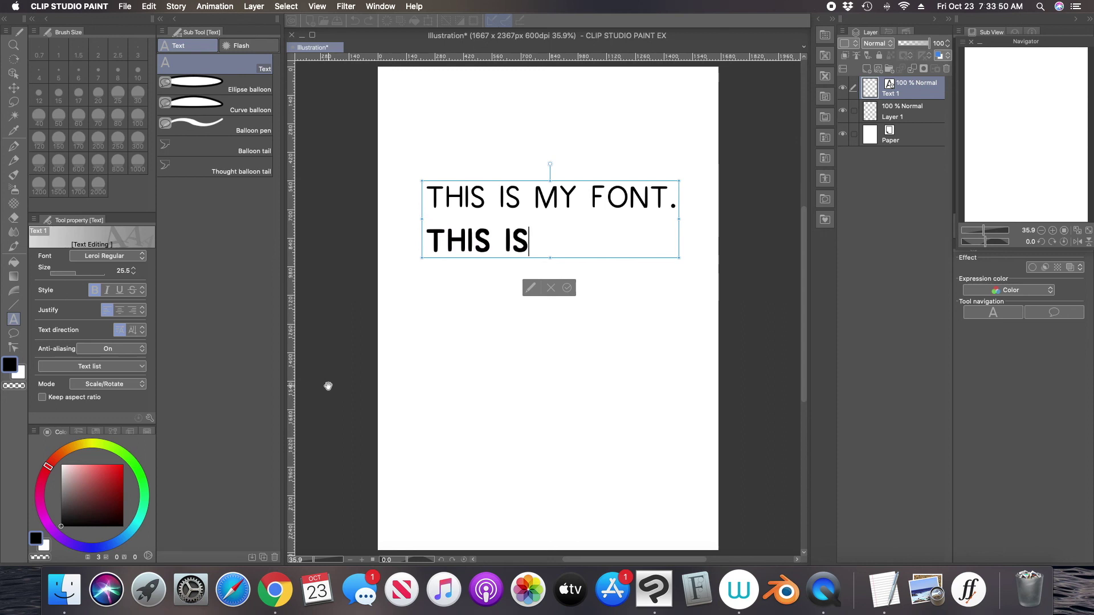
type(" MY FONT.")
Add a third line reading "THIS IS MY FONT." with italic on and bold off.
key("Return")
key("super+i")
key("super+b")
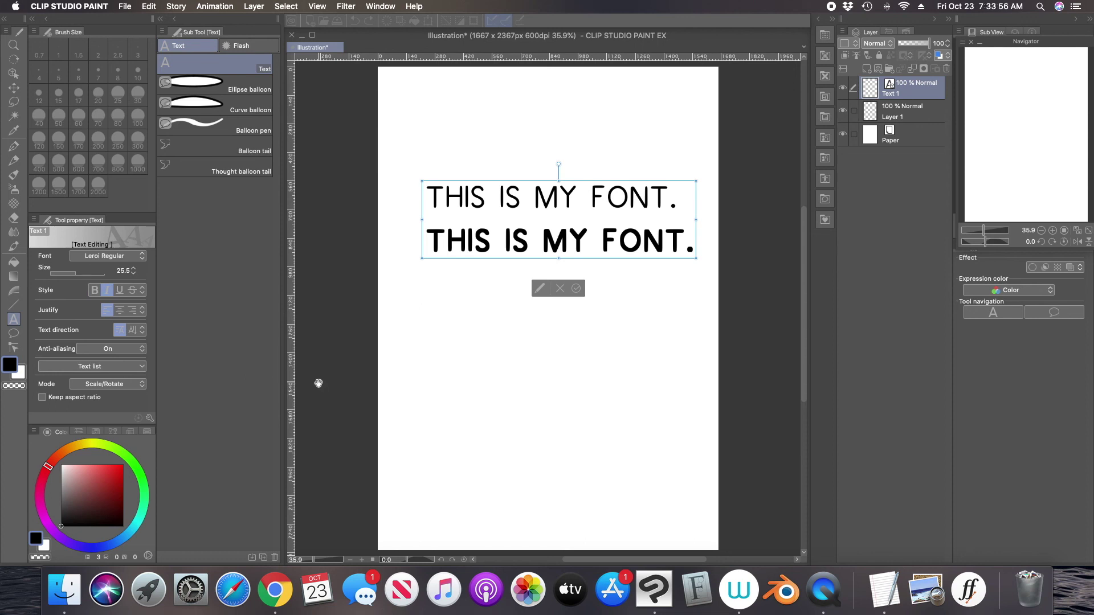
type("THIS")
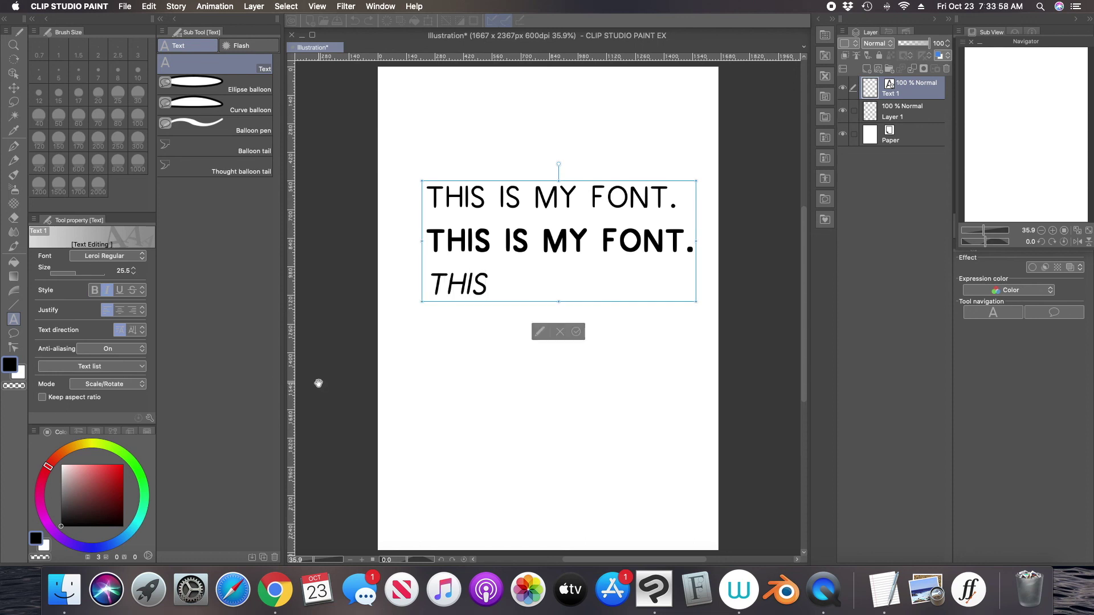
type(" IS MY")
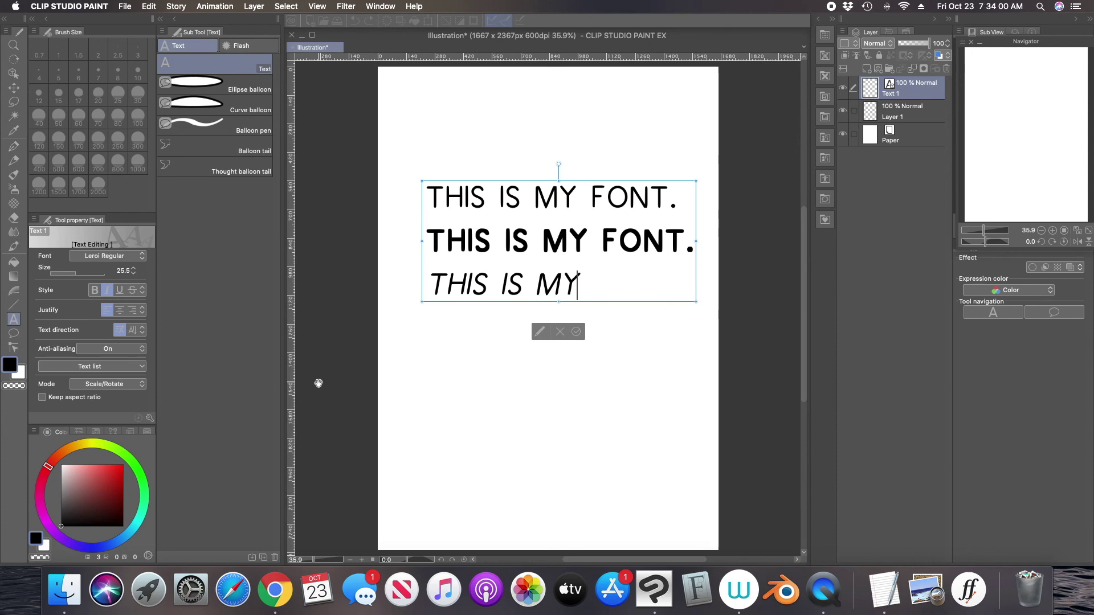
type(" FONT.")
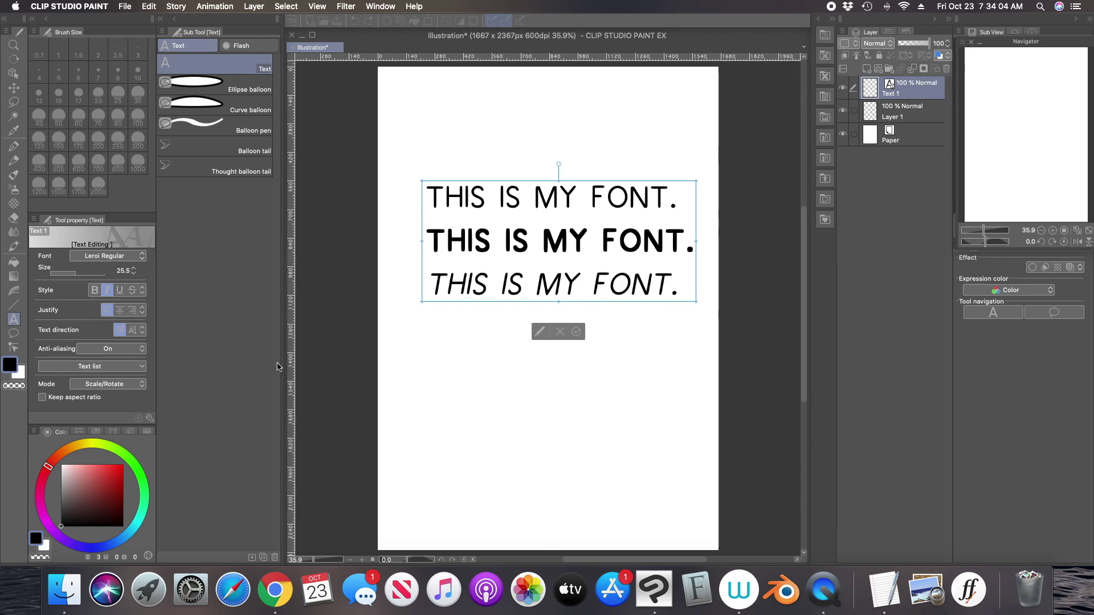
left_click(887, 580)
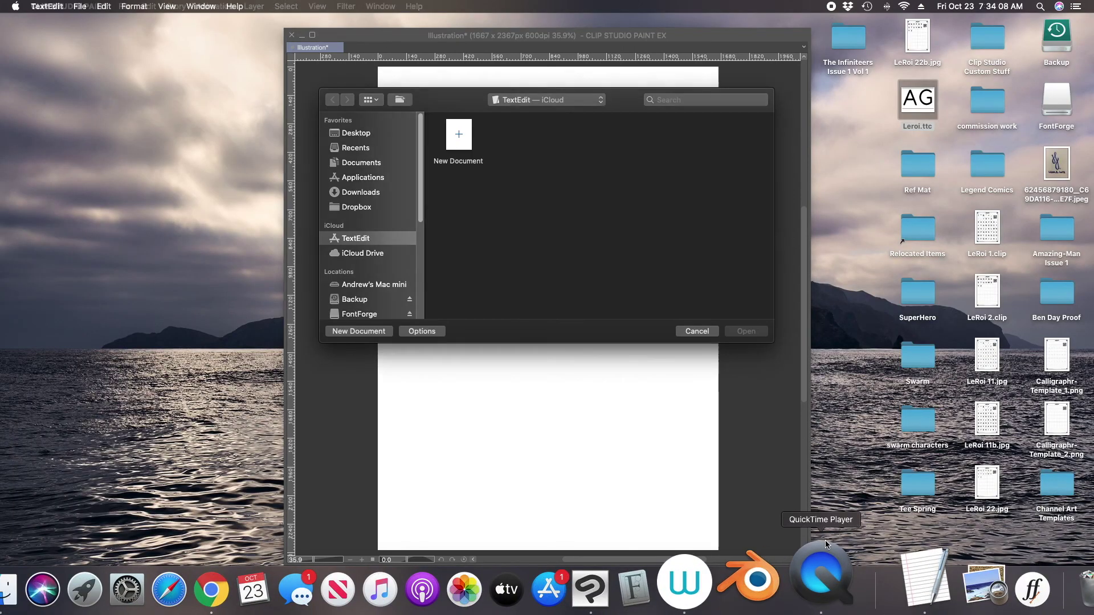
left_click(707, 333)
left_click(570, 395)
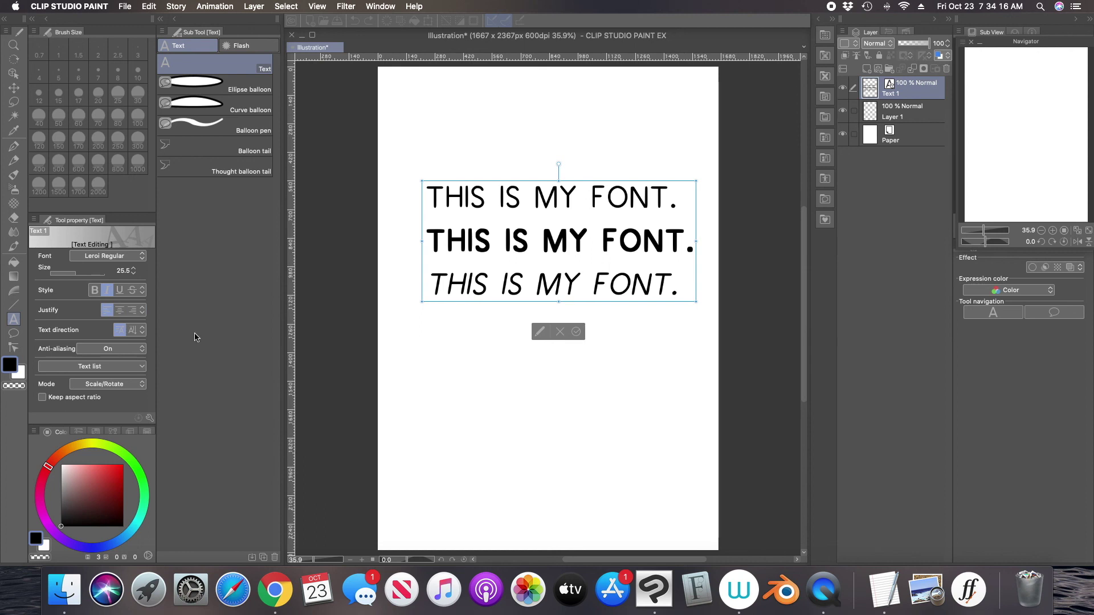
Add a fourth line reading "THIS IS MY FONT." with both bold and italic on.
left_click(95, 291)
type("THIS")
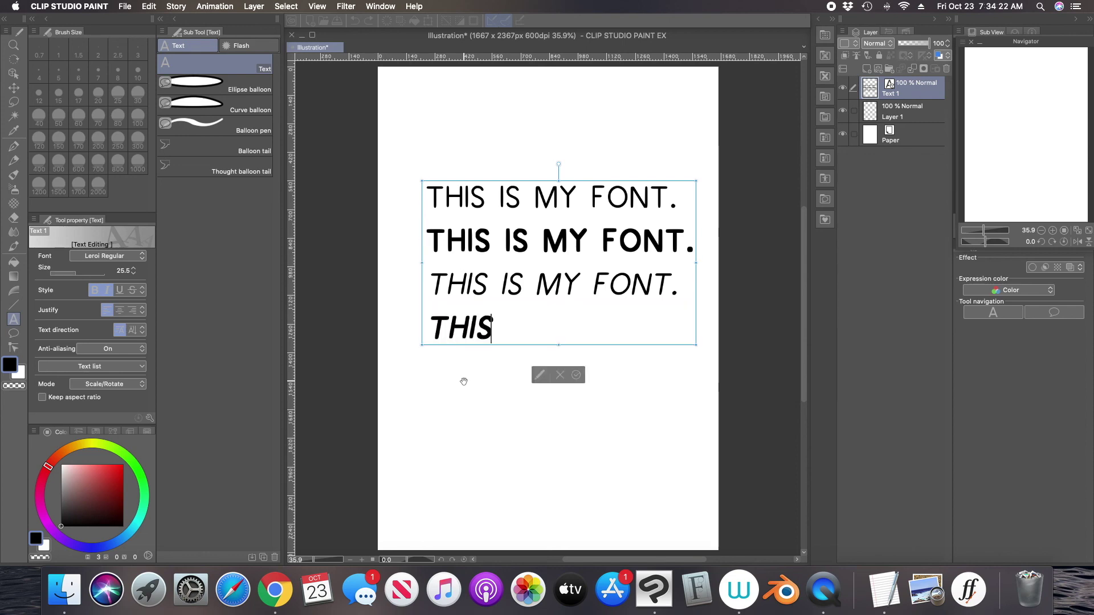
type(" IS M")
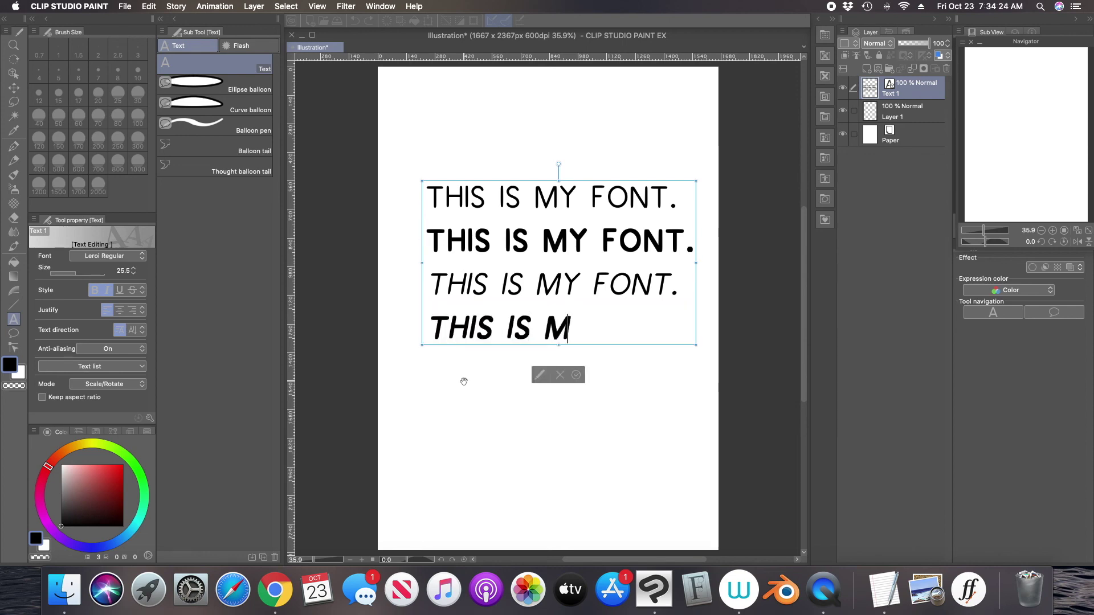
type("Y FONT.")
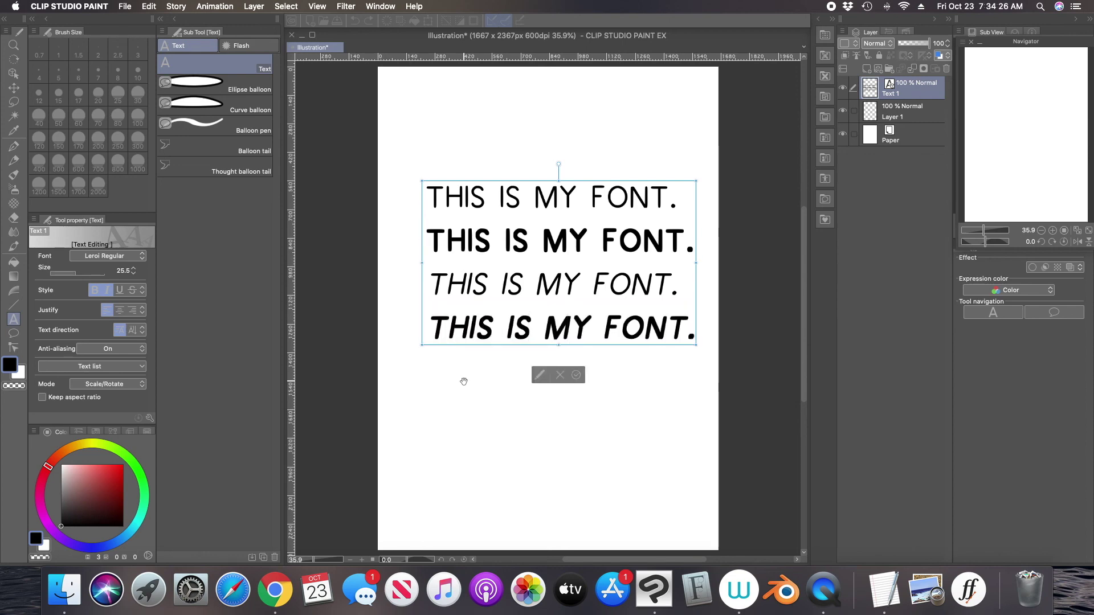